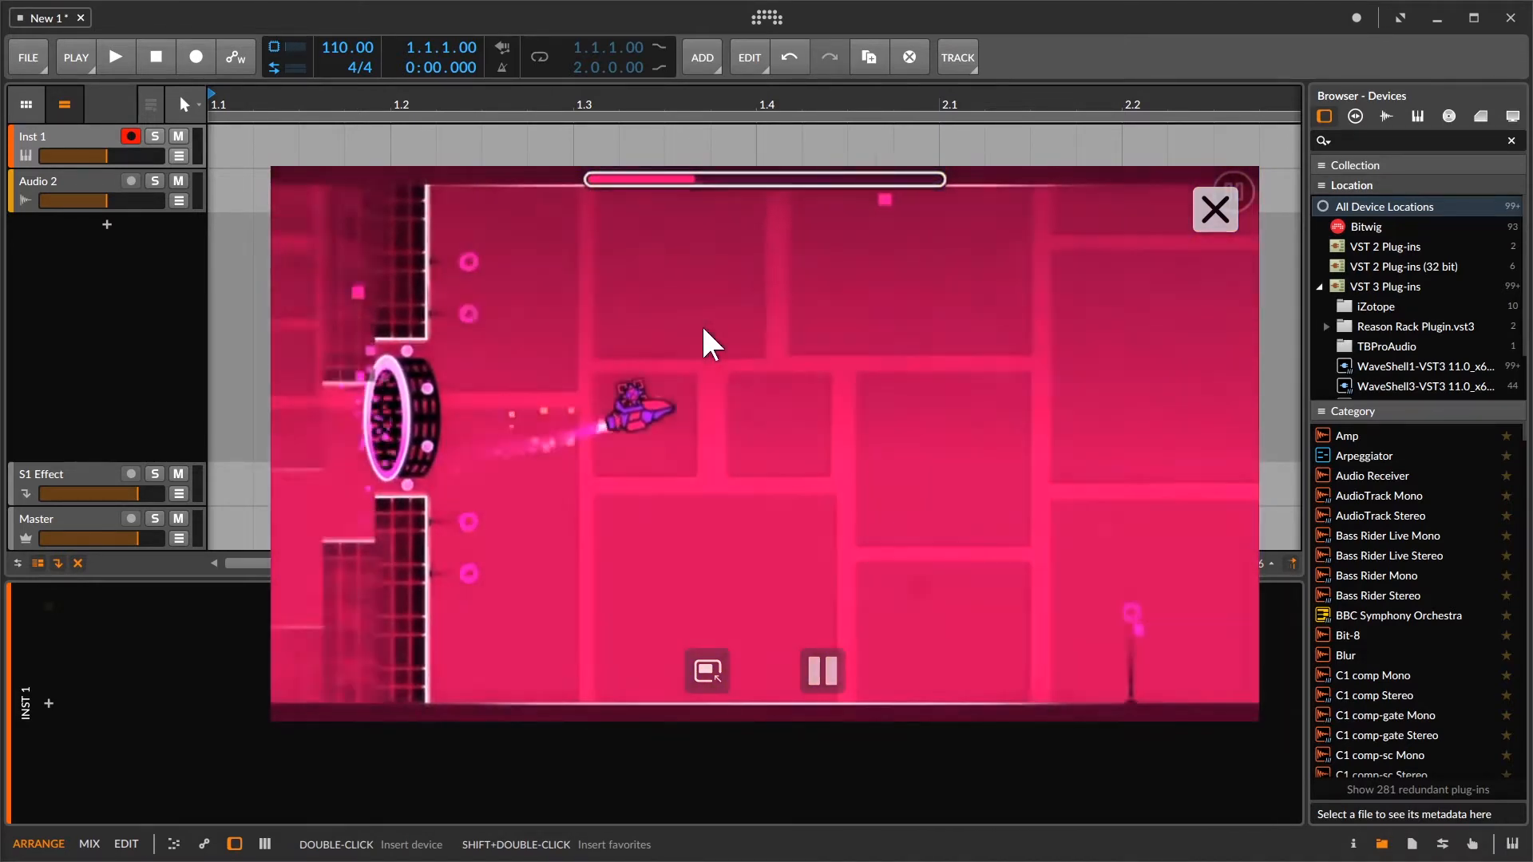
left_click(707, 671)
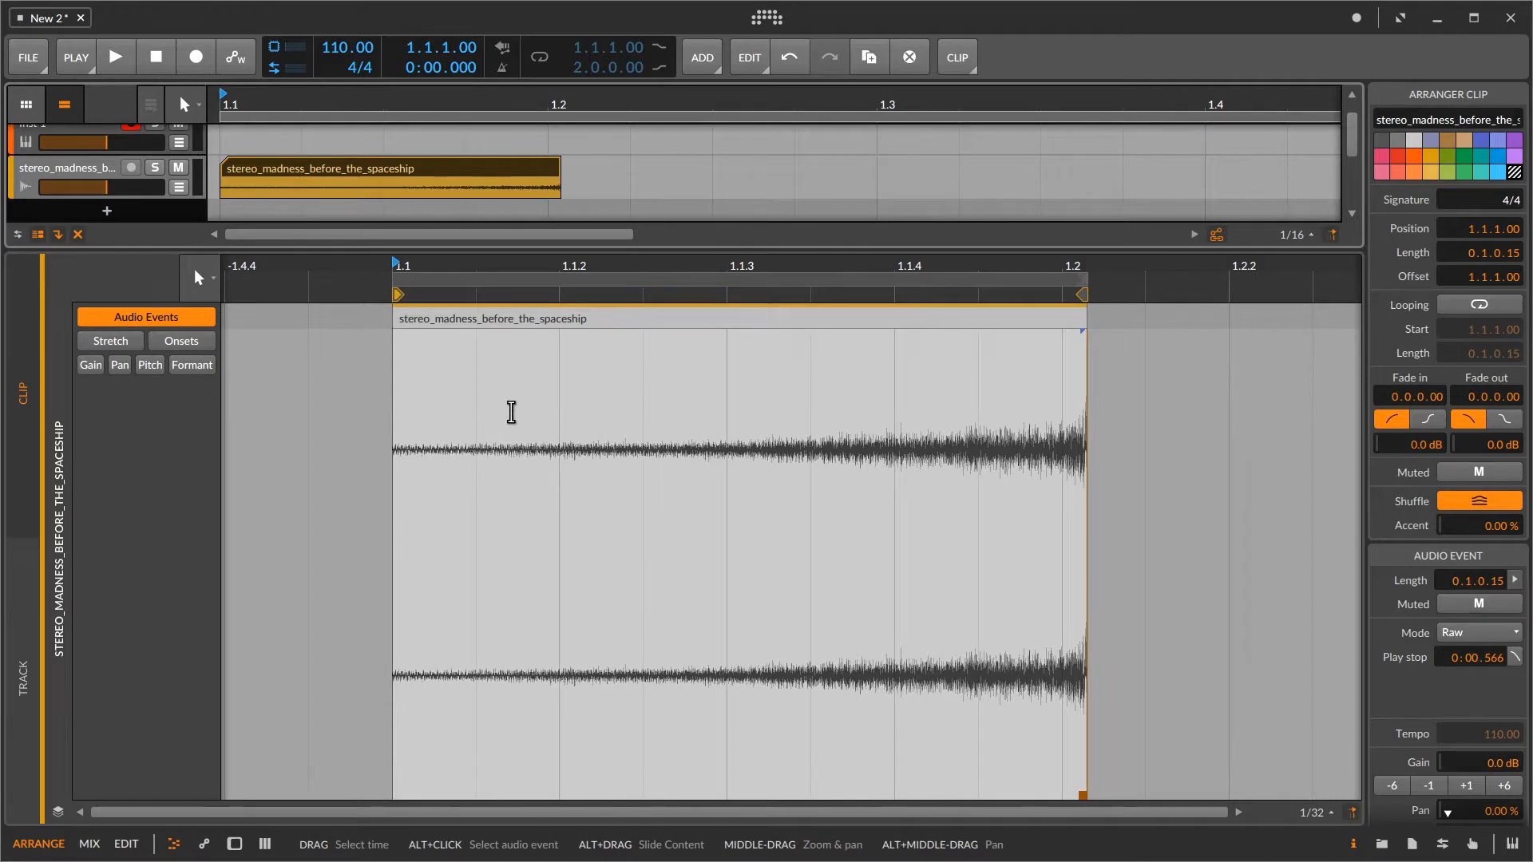
Step: Examine the waveform of the stereo_madness_before_the_spaceship clip up close, from its quiet beginning to its loud end
scroll(519, 418, "up", 3)
scroll(516, 408, "up", 4)
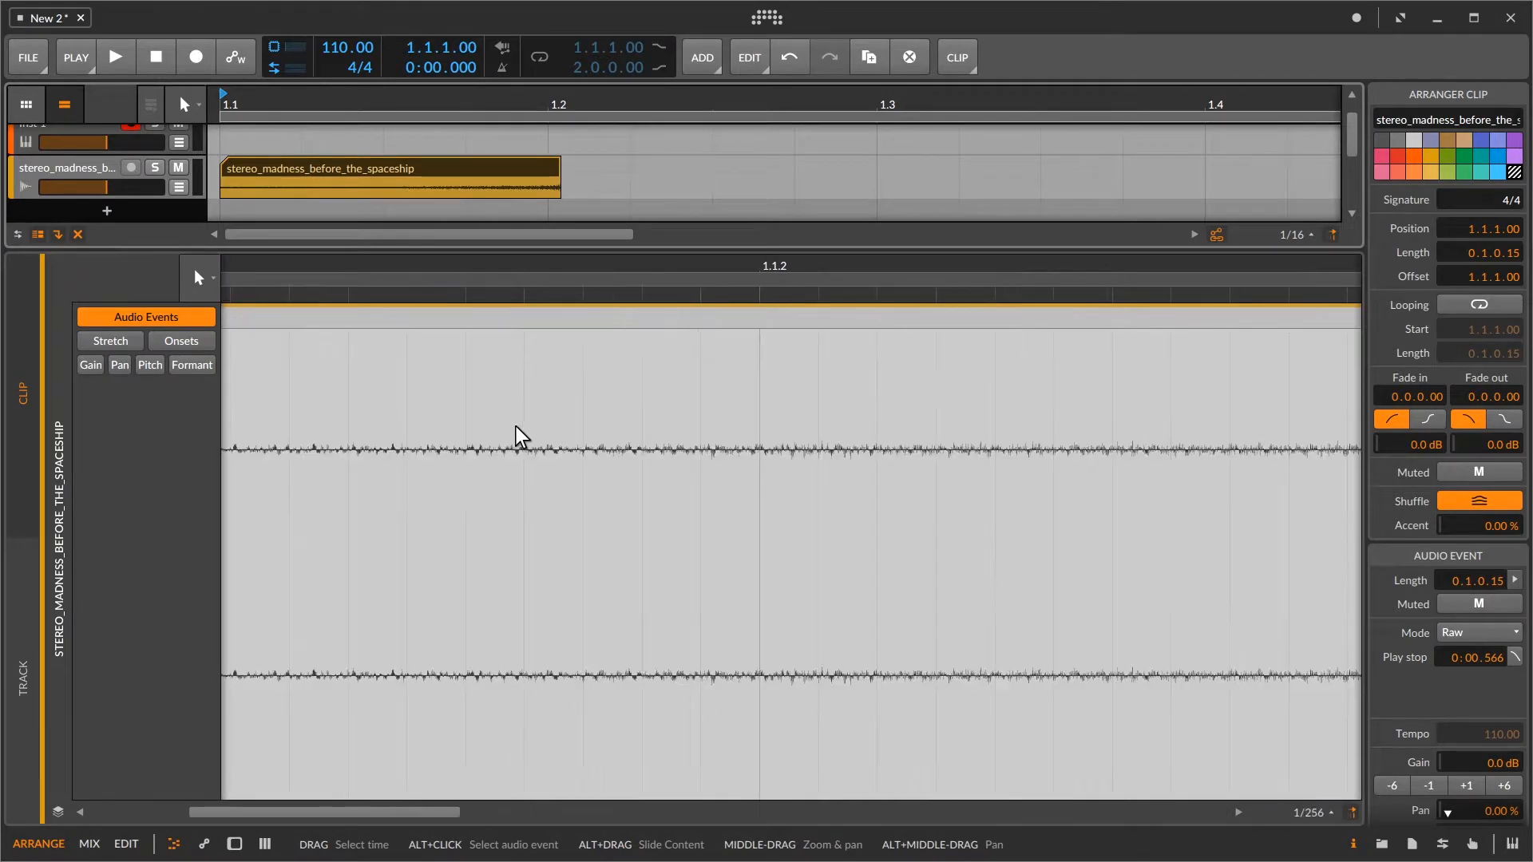
scroll(563, 454, "down", 7)
scroll(1040, 496, "up", 4)
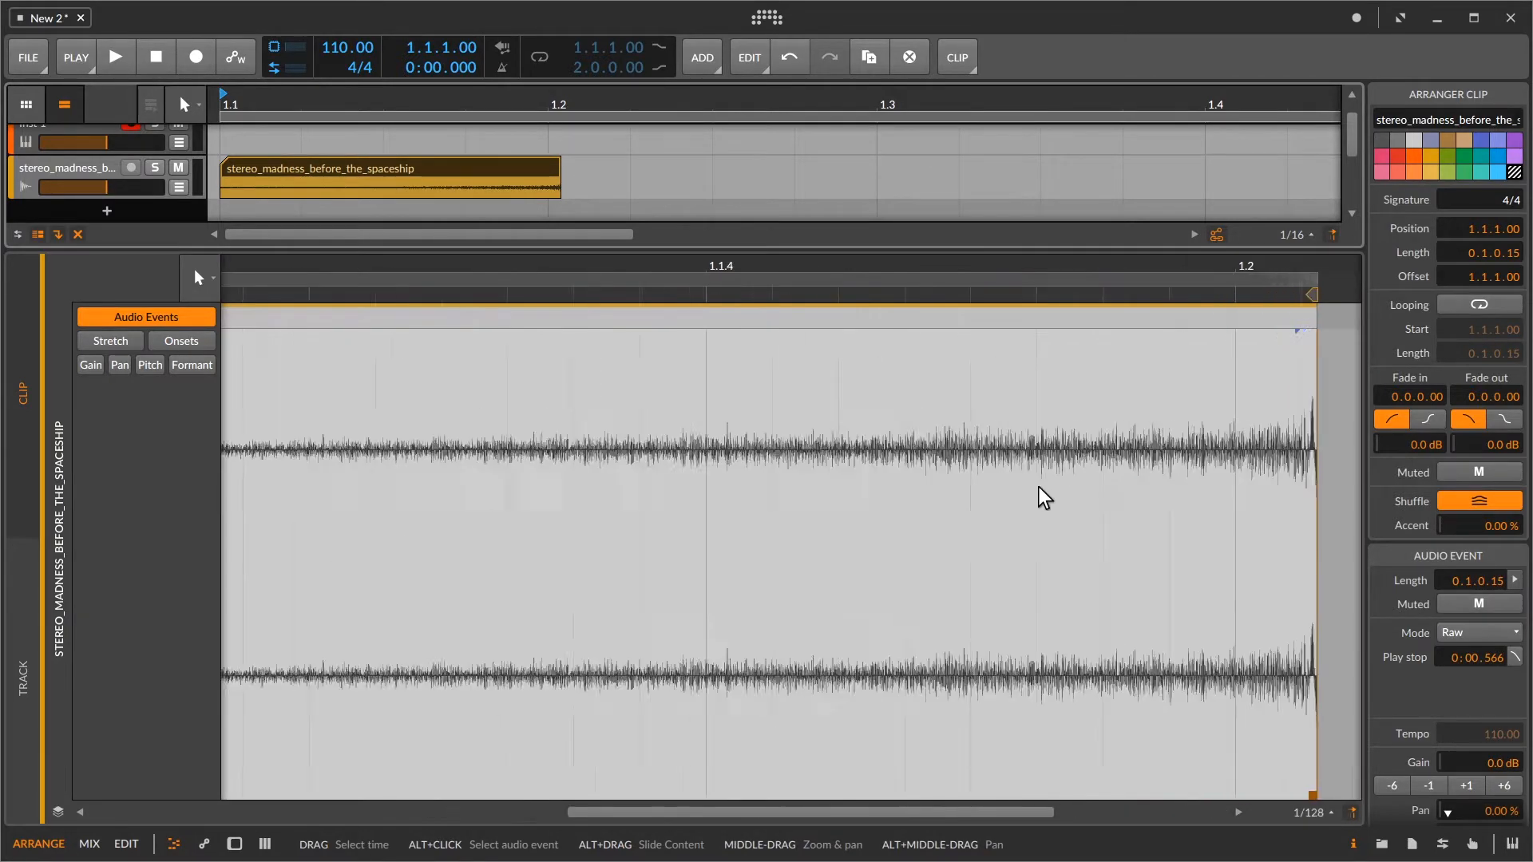
scroll(679, 547, "down", 1)
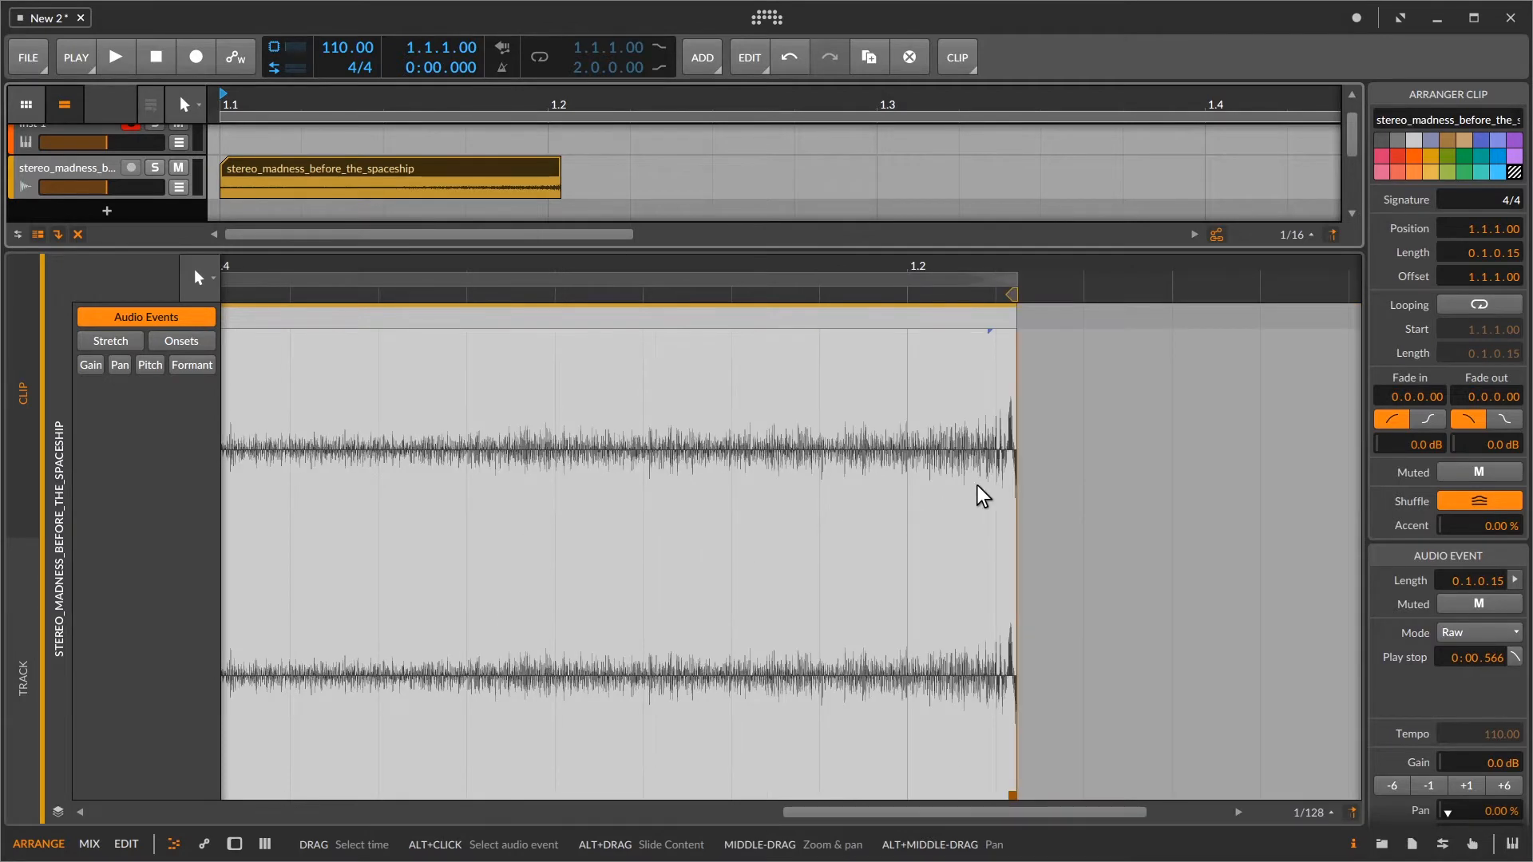
scroll(998, 479, "up", 5)
scroll(1061, 477, "up", 3)
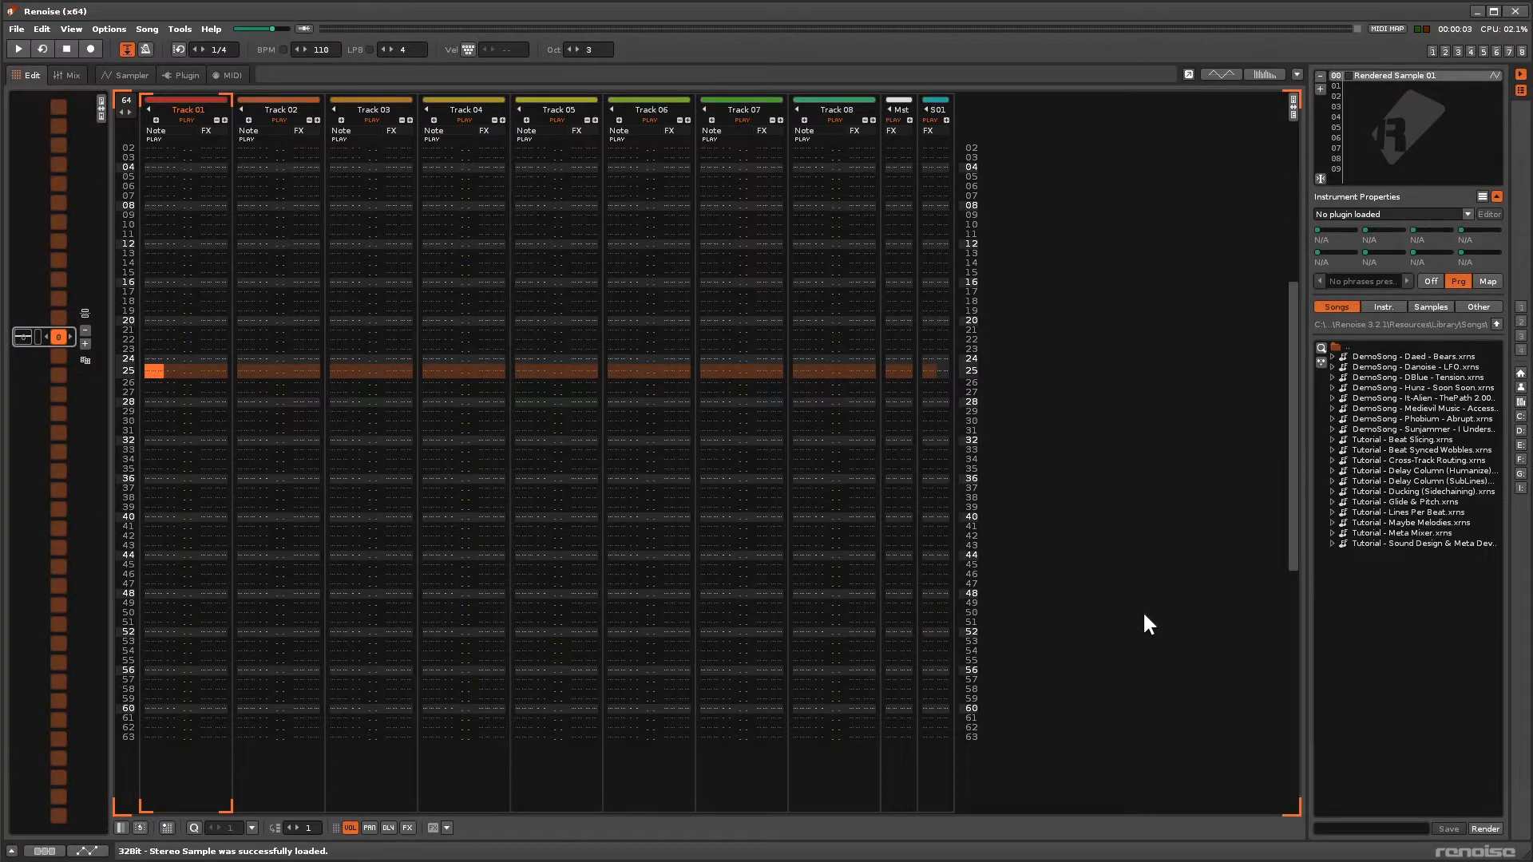
Step: Switch to Renoise, open the user library's sample folder and preview the stereo_madness_before_the_spaceship sample
left_click(1430, 307)
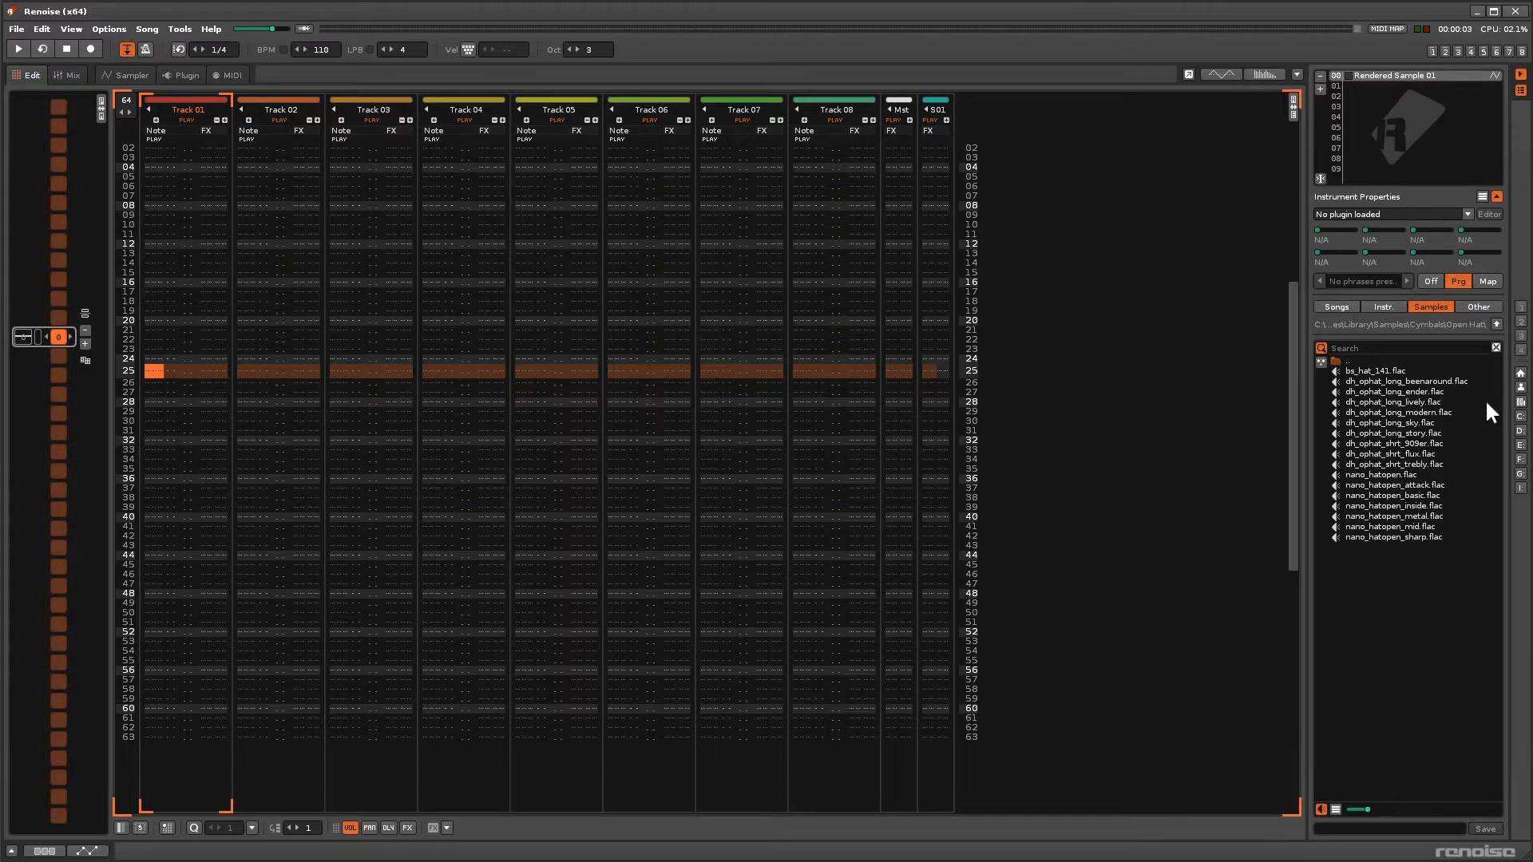
left_click(1520, 388)
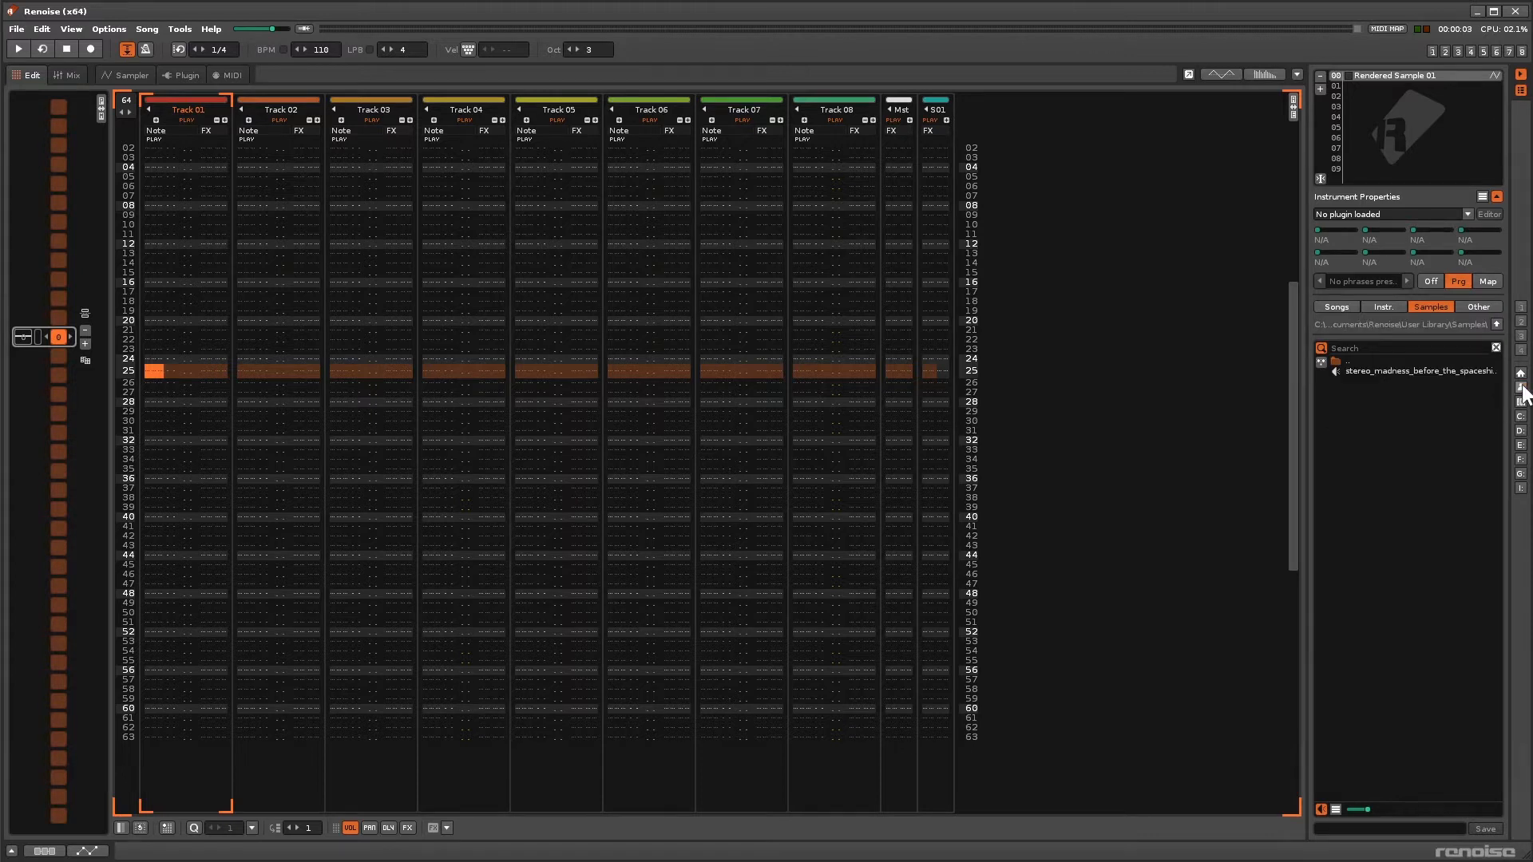
left_click(1425, 369)
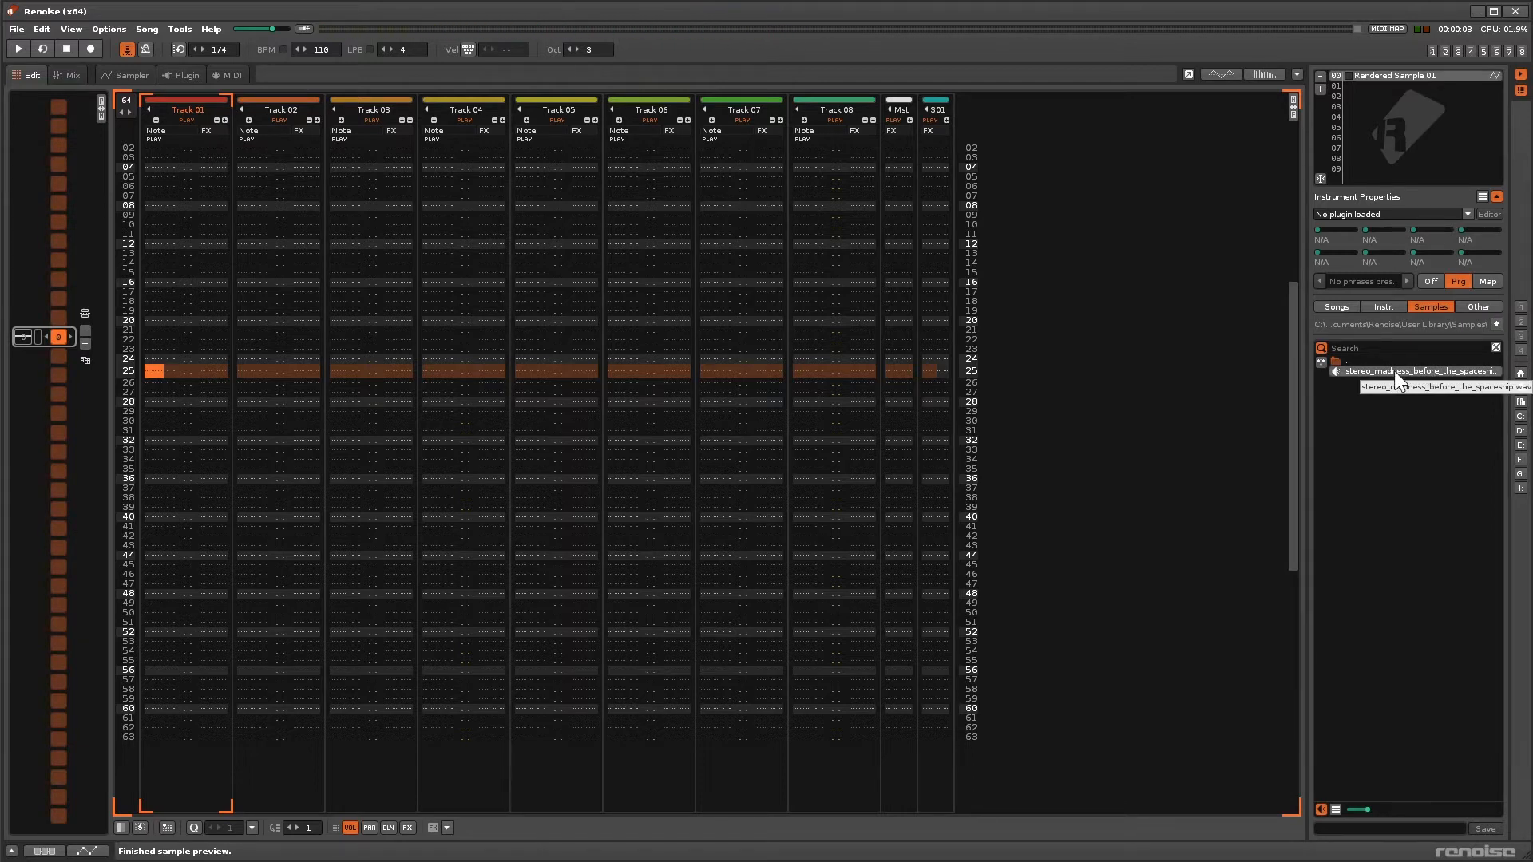
left_click(1396, 372)
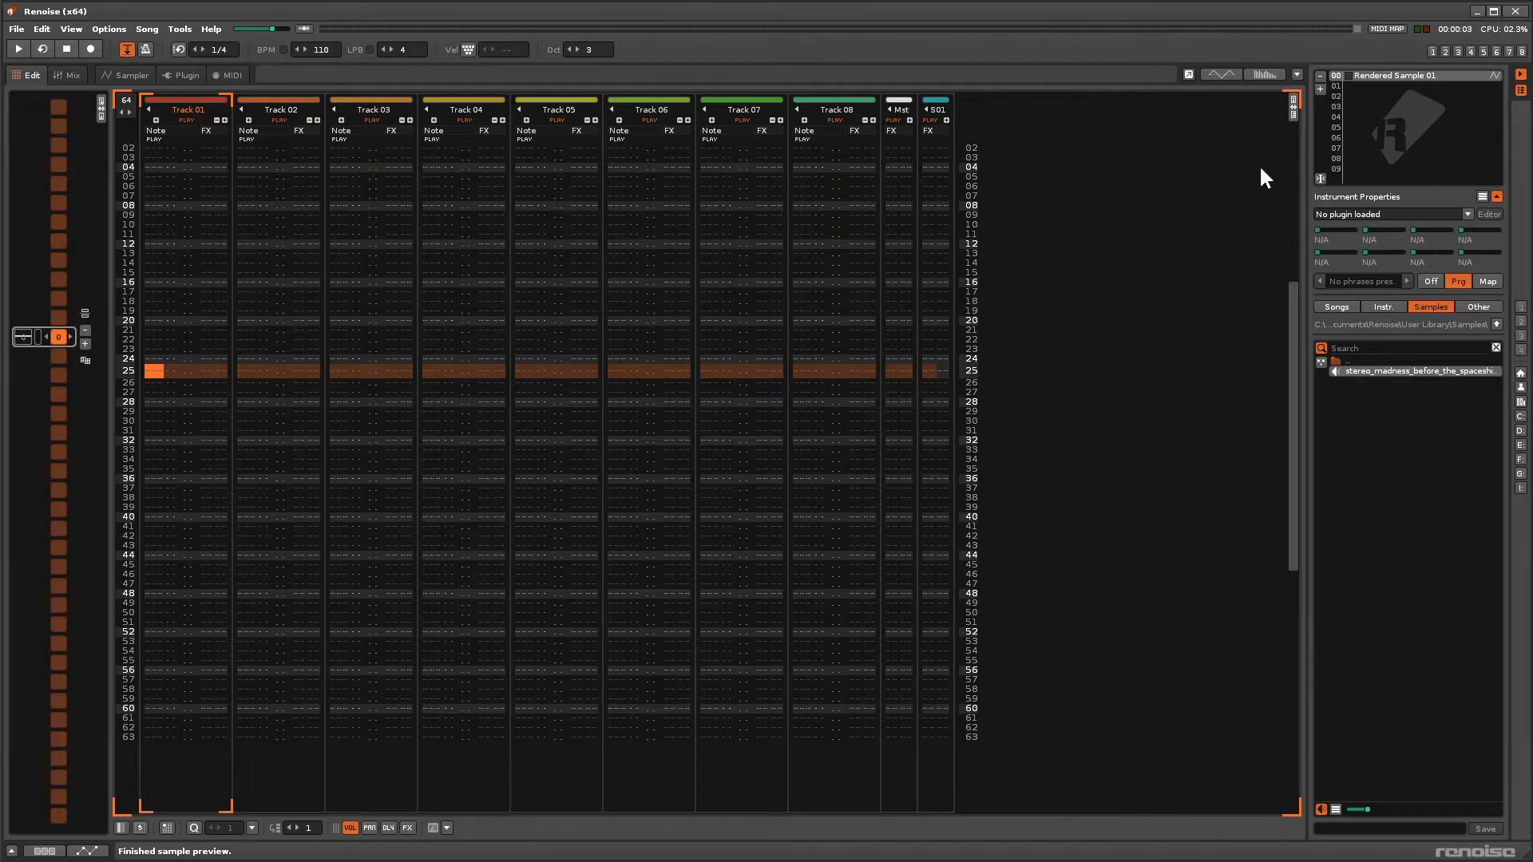
Step: Load the stereo_madness_before_the_spaceship sample into instrument slot 00 and open it in the sampler's waveform editor
left_click(1167, 291)
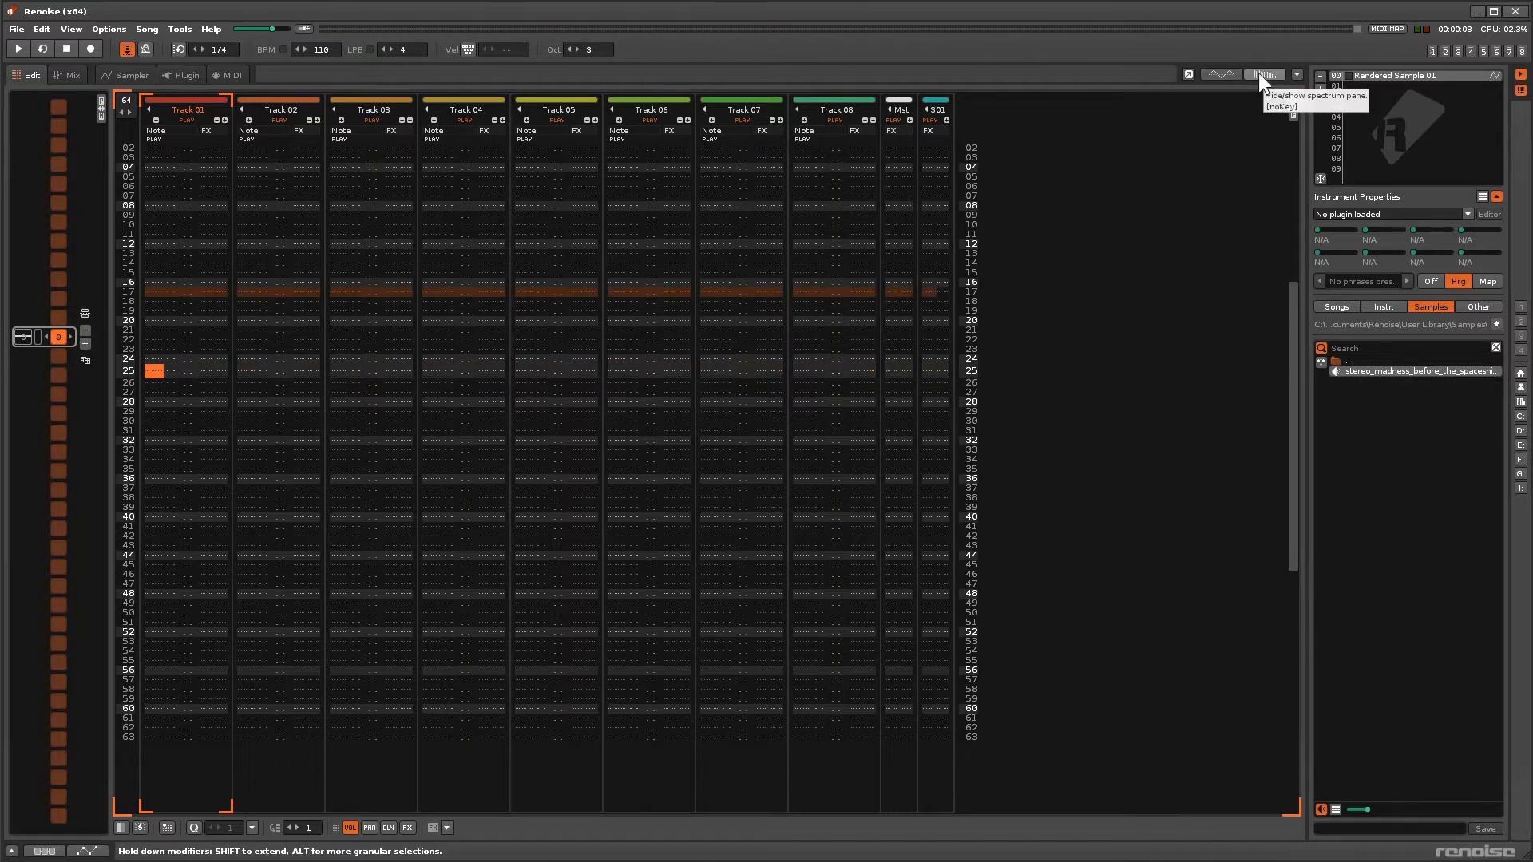
double_click(1380, 372)
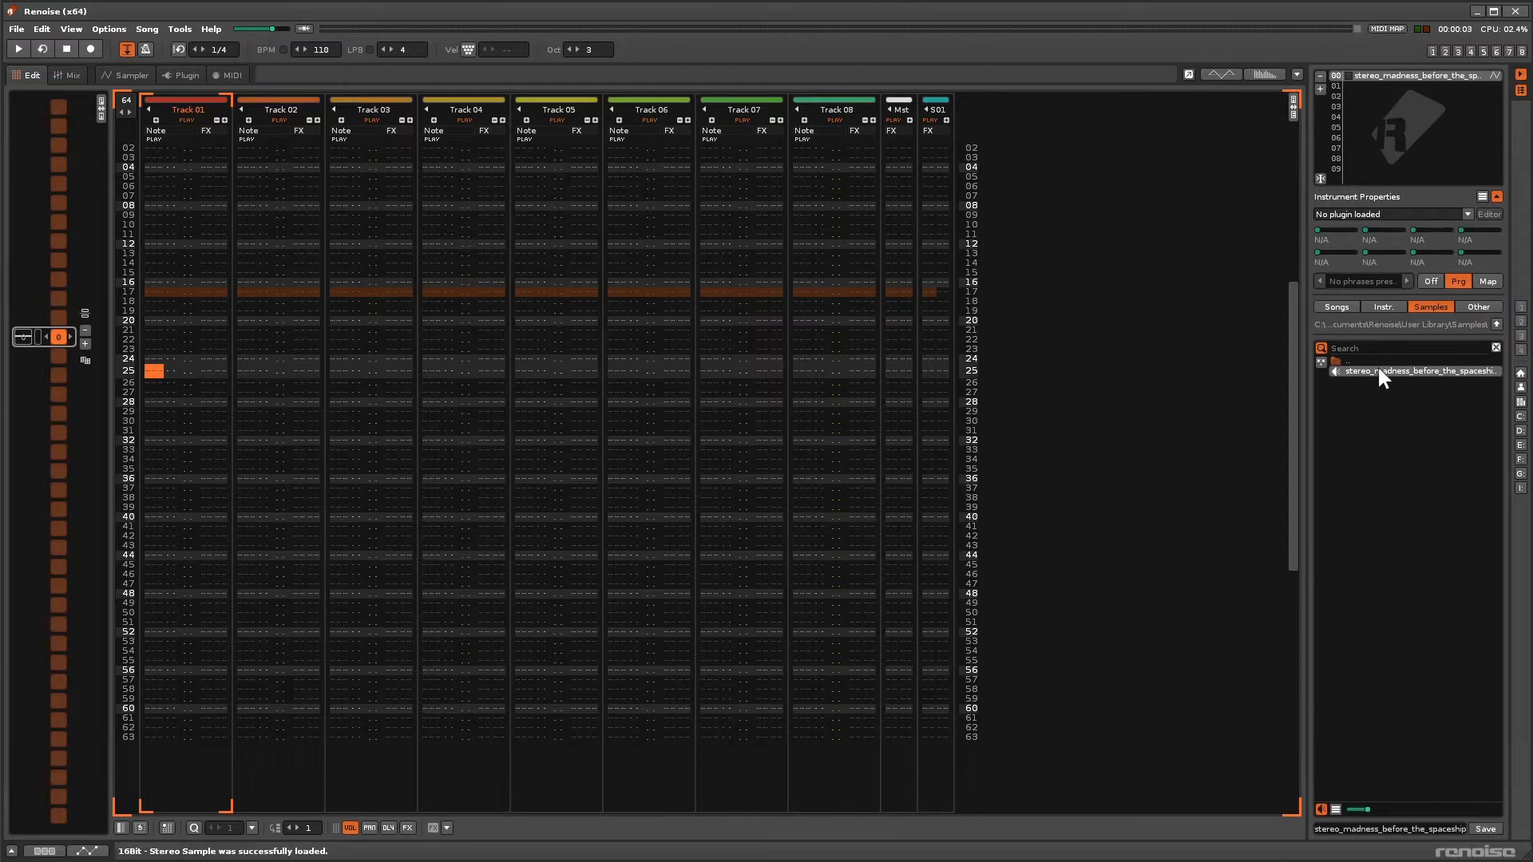
double_click(1377, 74)
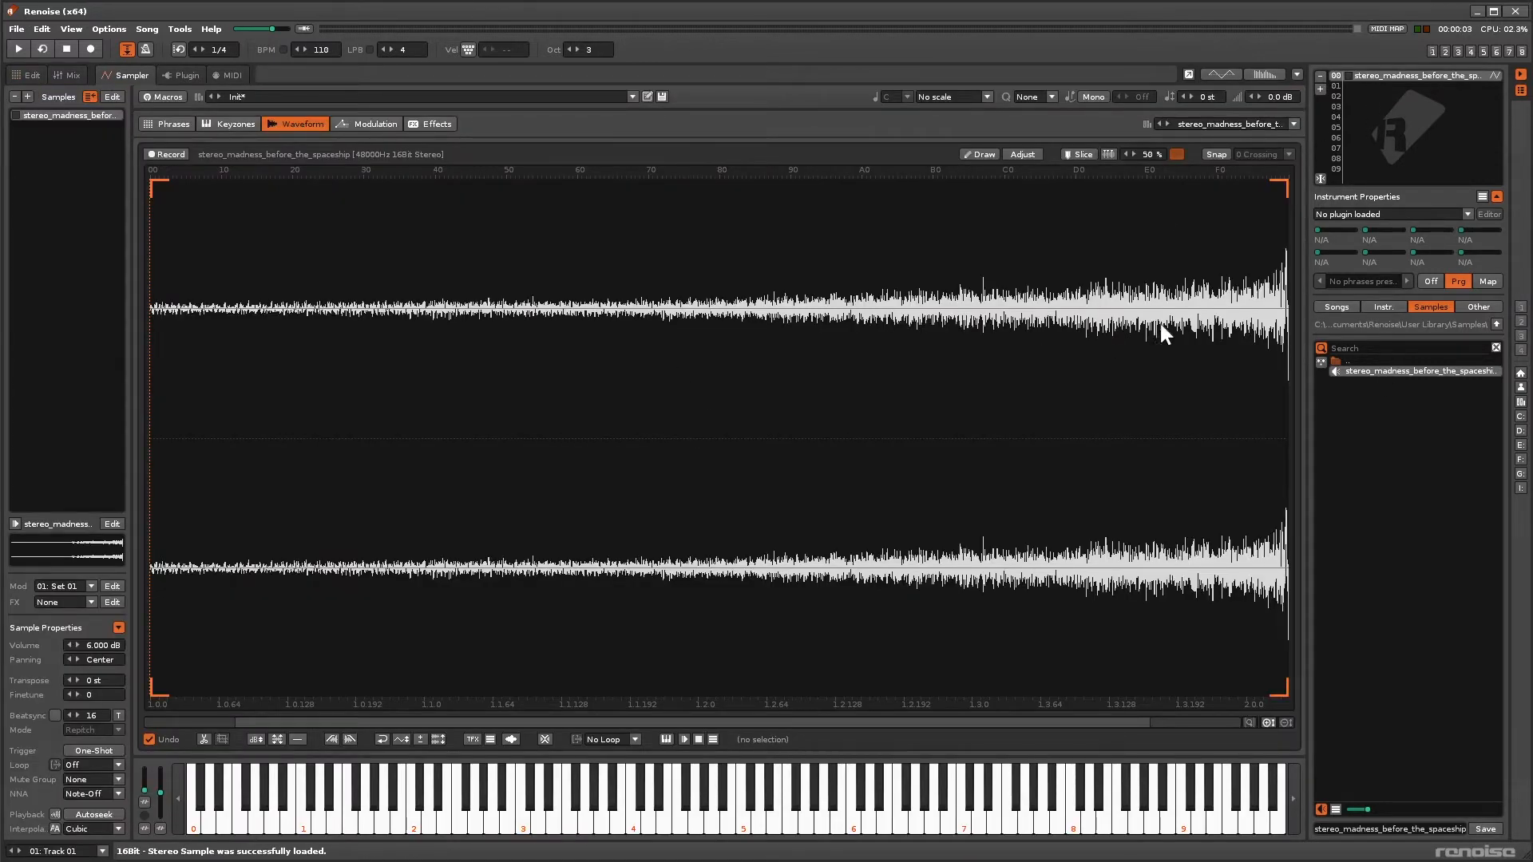
Step: Examine the sample's waveform shape closely in its middle, near its end and near its start
scroll(965, 466, "up", 10)
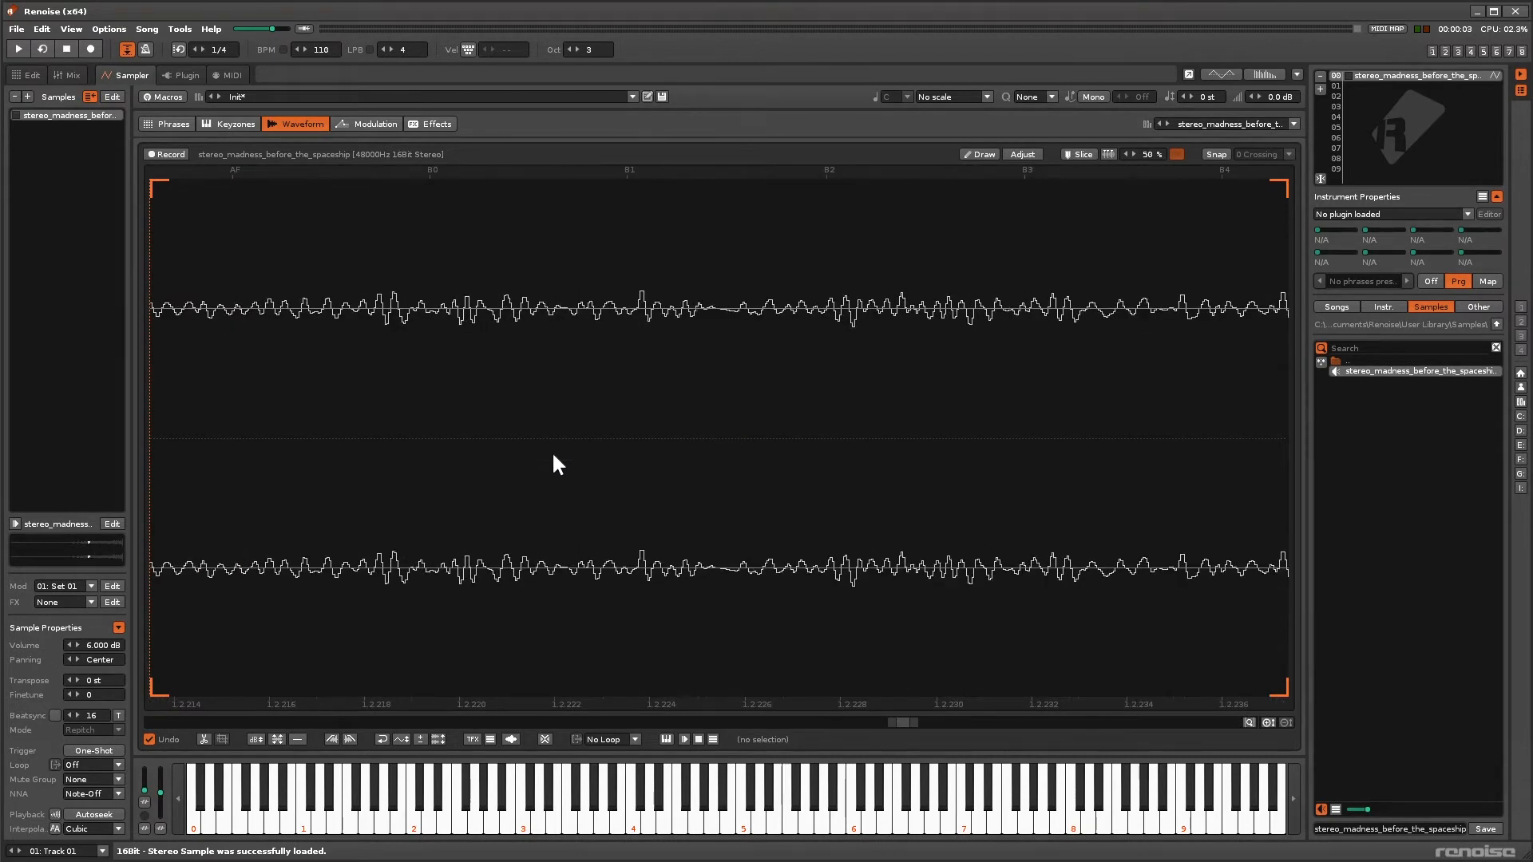
scroll(604, 489, "up", 3)
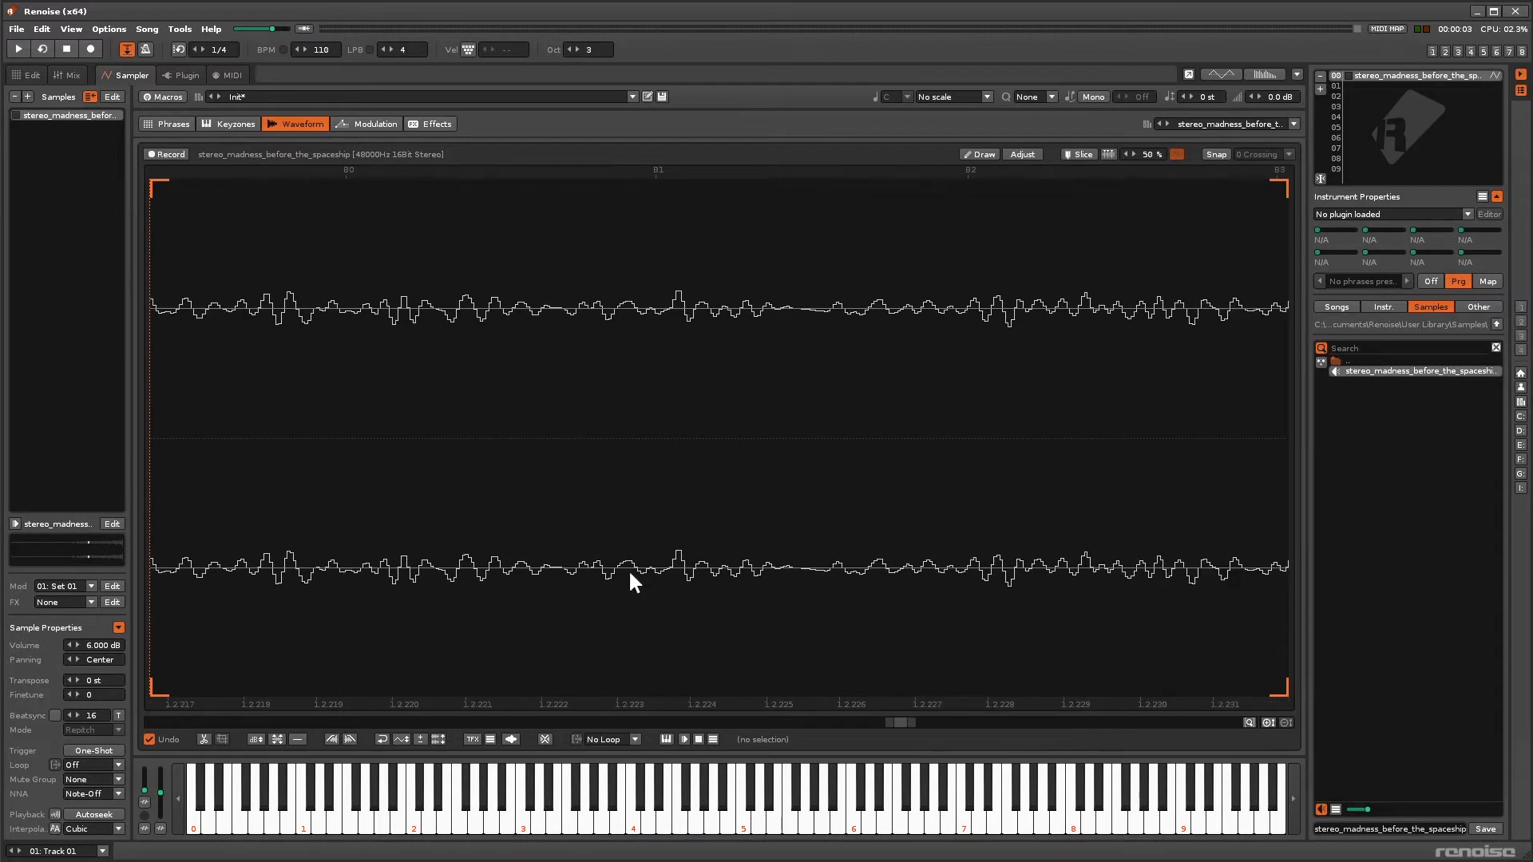
scroll(601, 563, "up", 3)
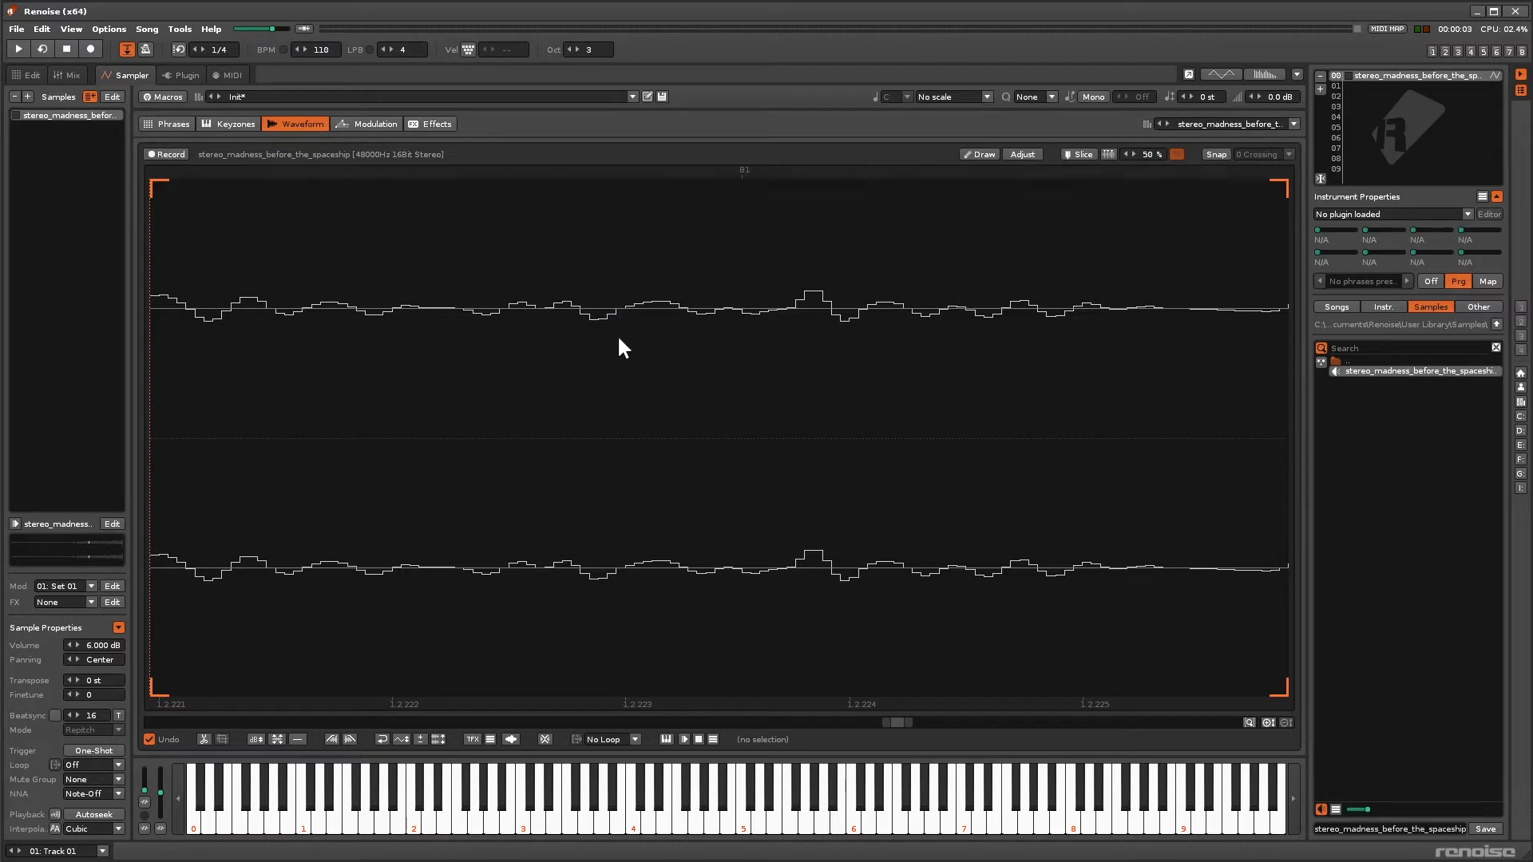
scroll(557, 308, "down", 8)
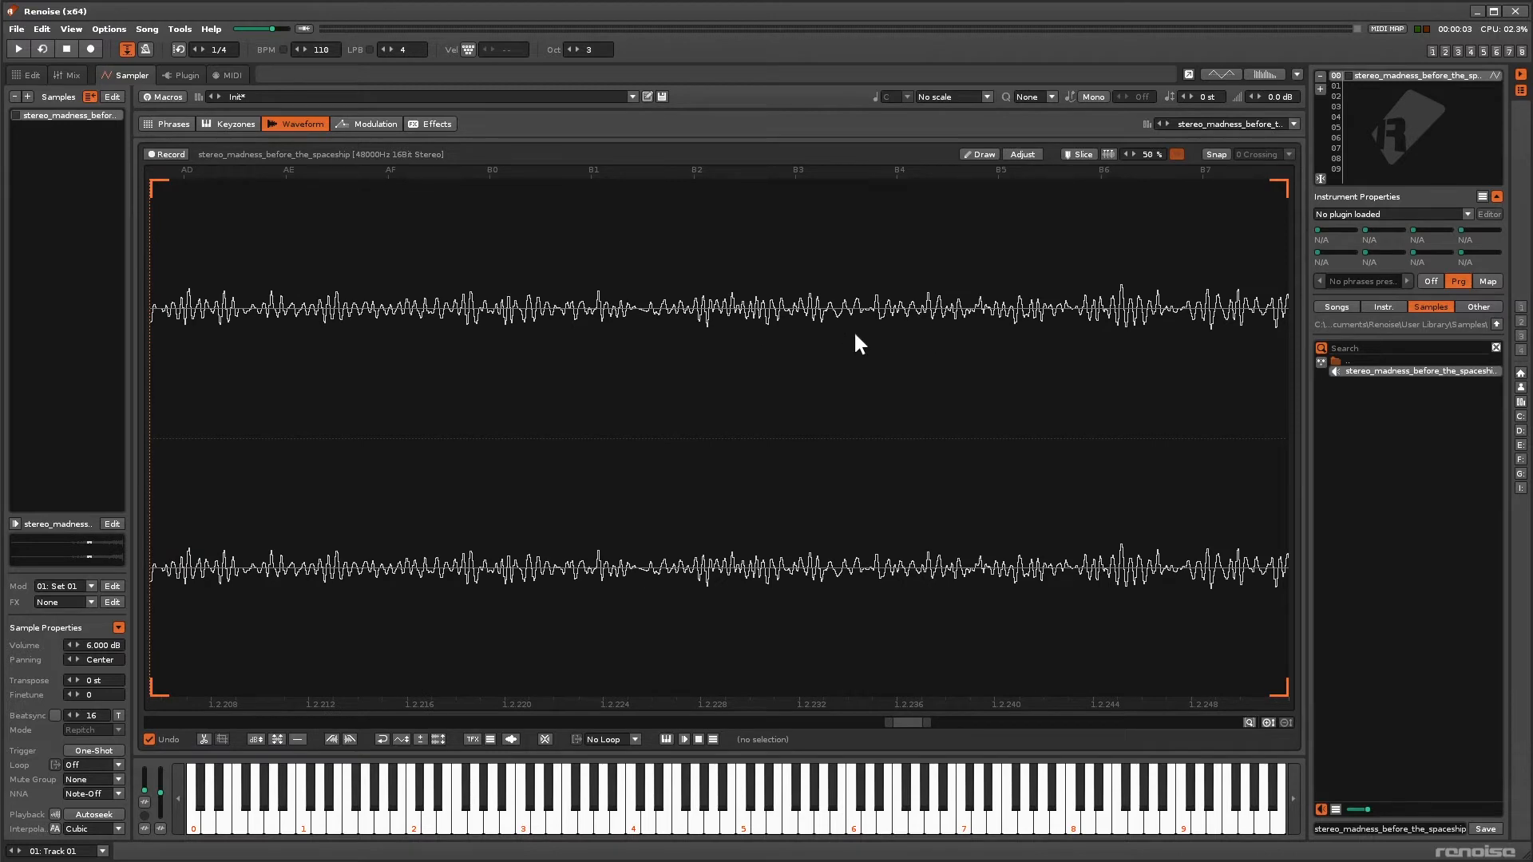
scroll(855, 339, "down", 5)
scroll(983, 321, "up", 10)
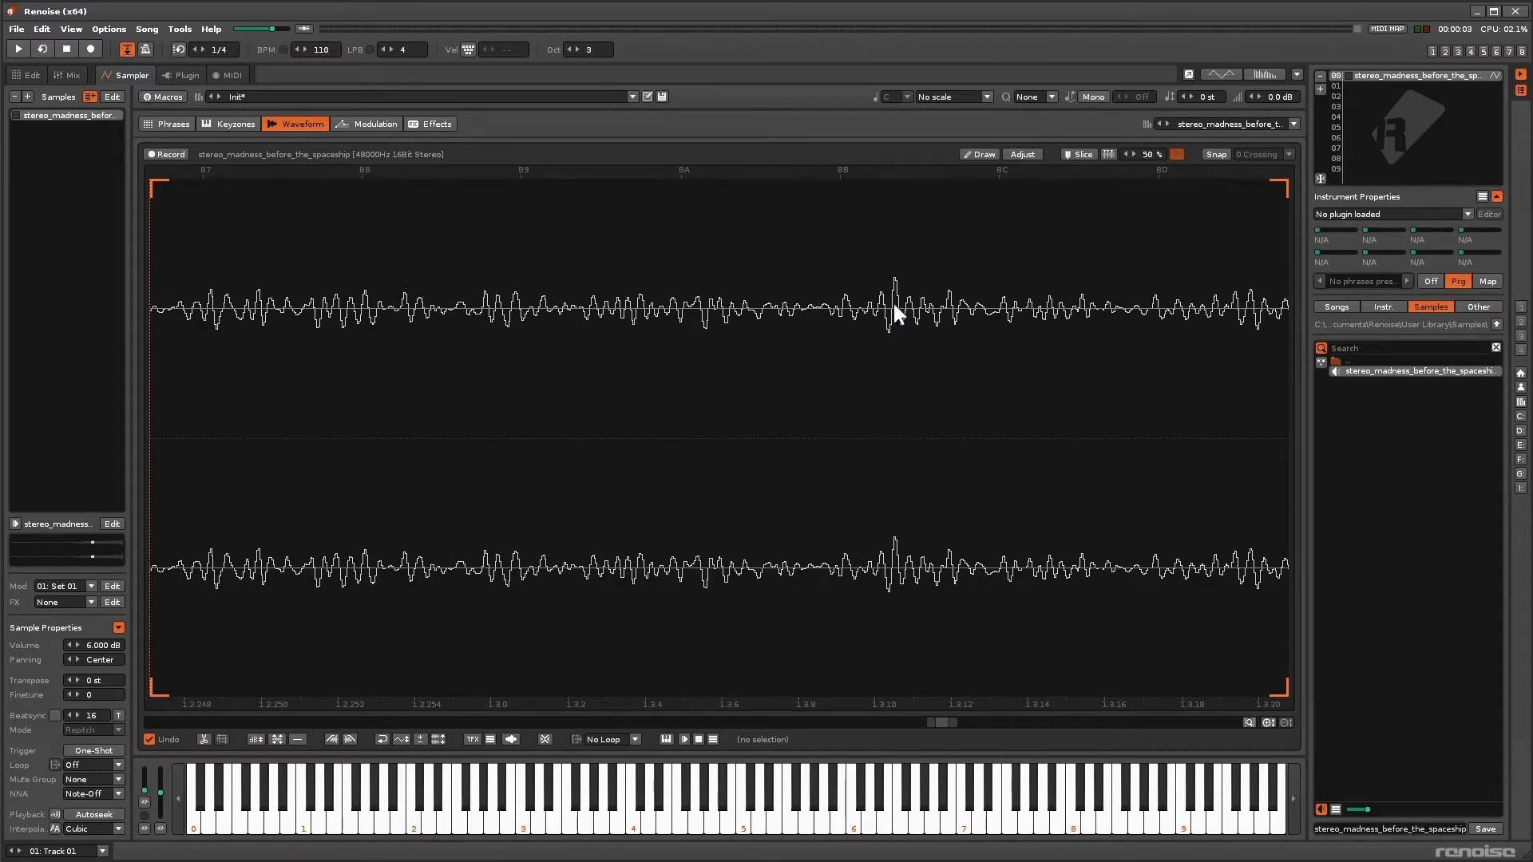
scroll(838, 300, "down", 5)
scroll(791, 307, "down", 6)
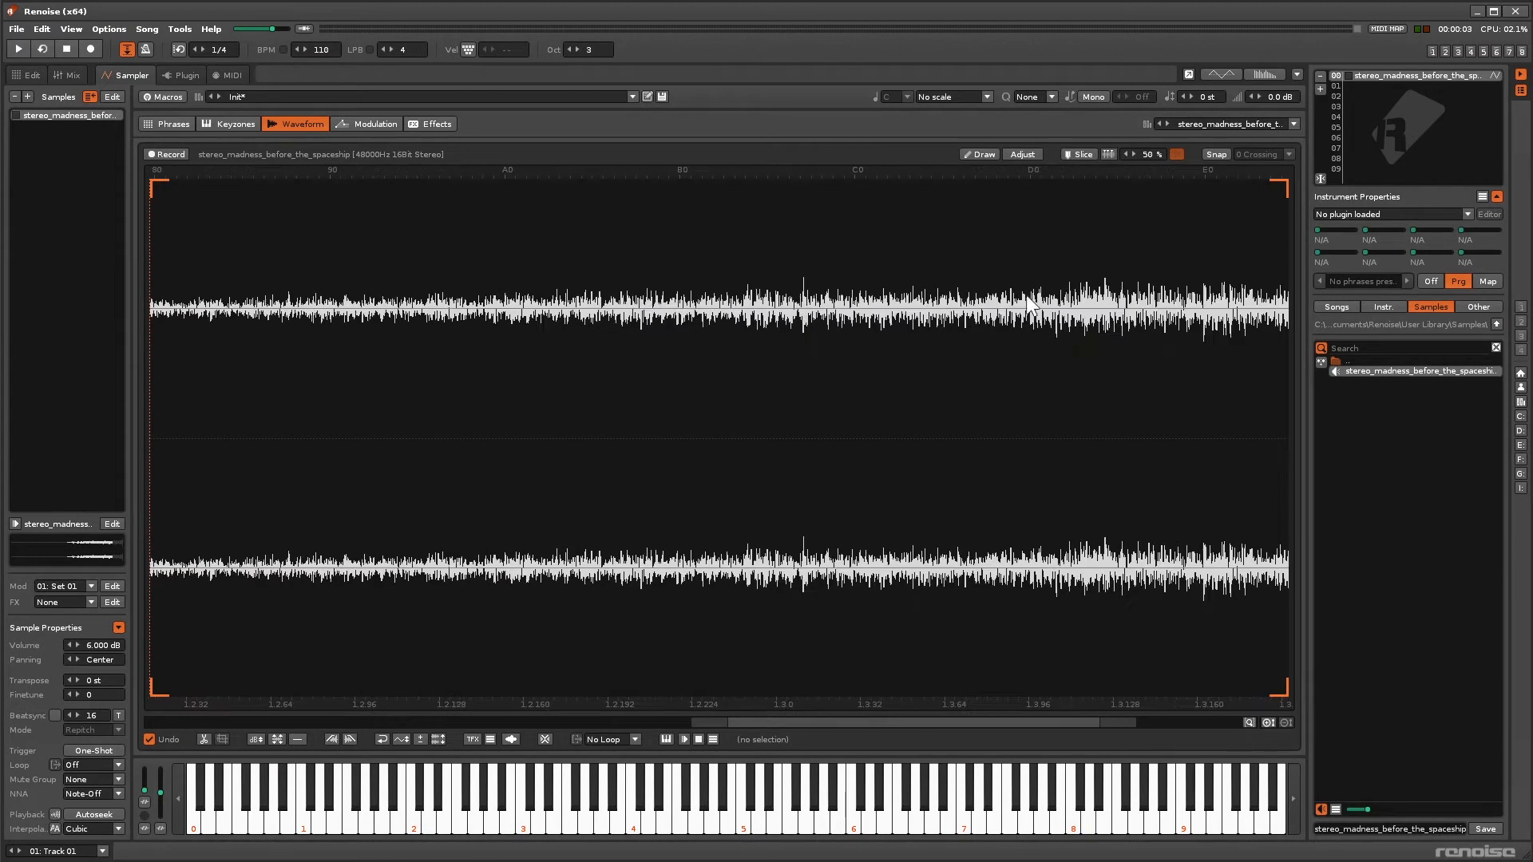
scroll(1277, 309, "up", 10)
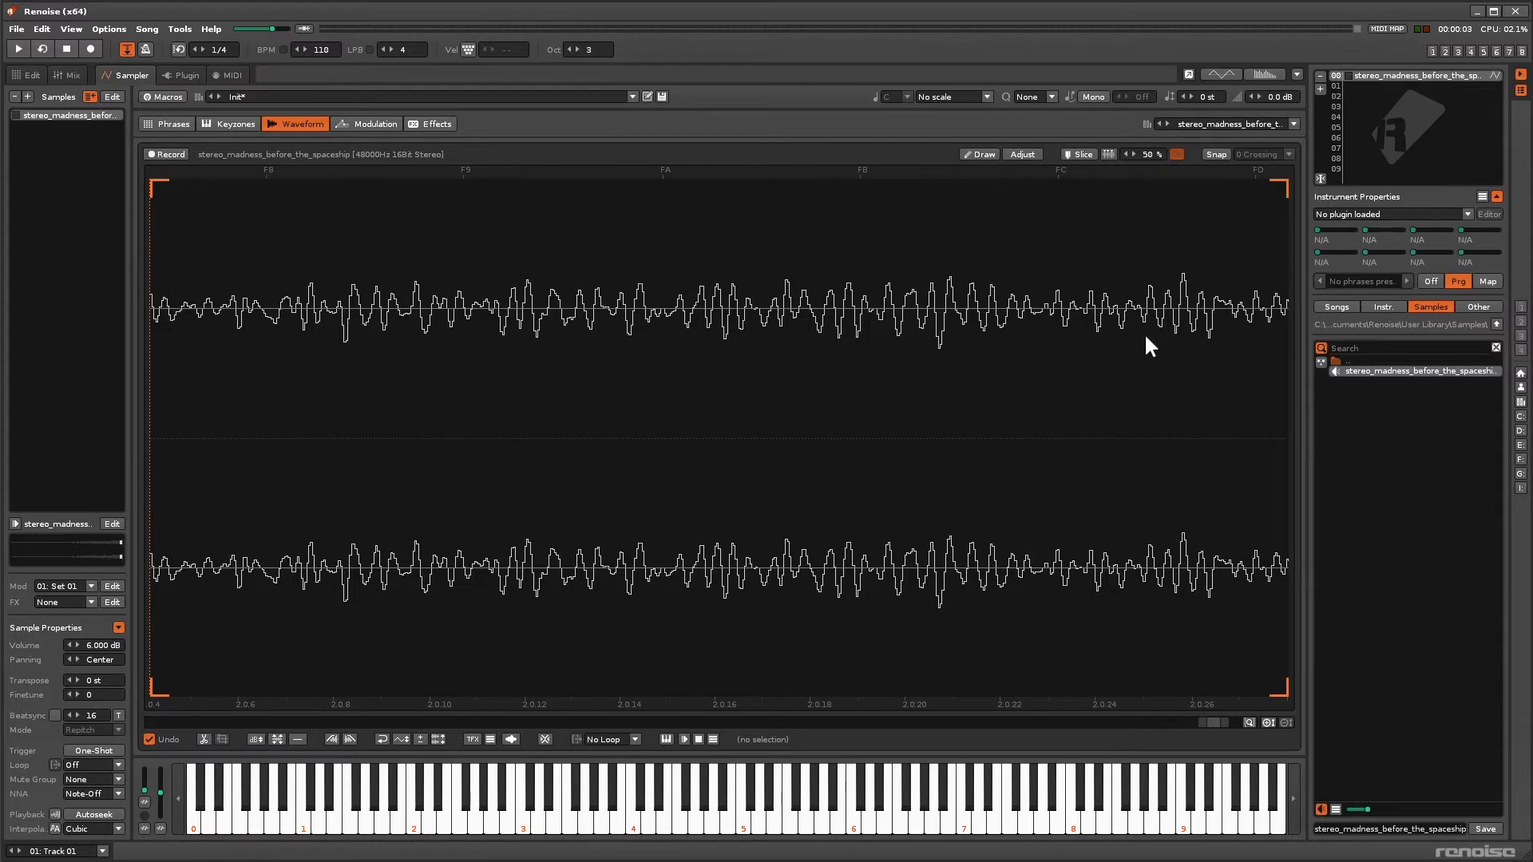
scroll(1143, 332, "down", 10)
scroll(232, 314, "up", 10)
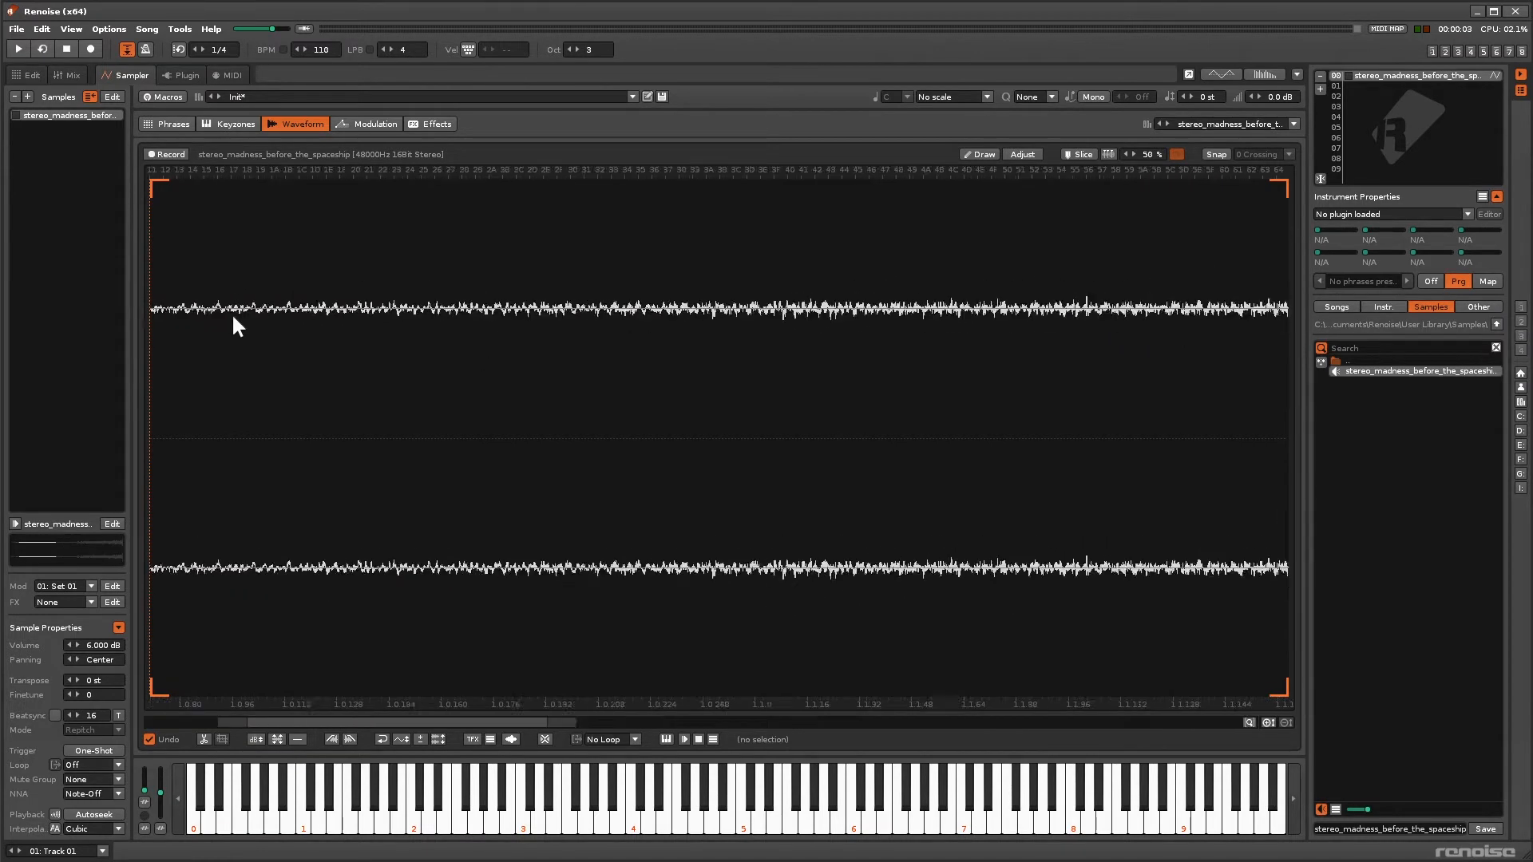
scroll(251, 307, "down", 10)
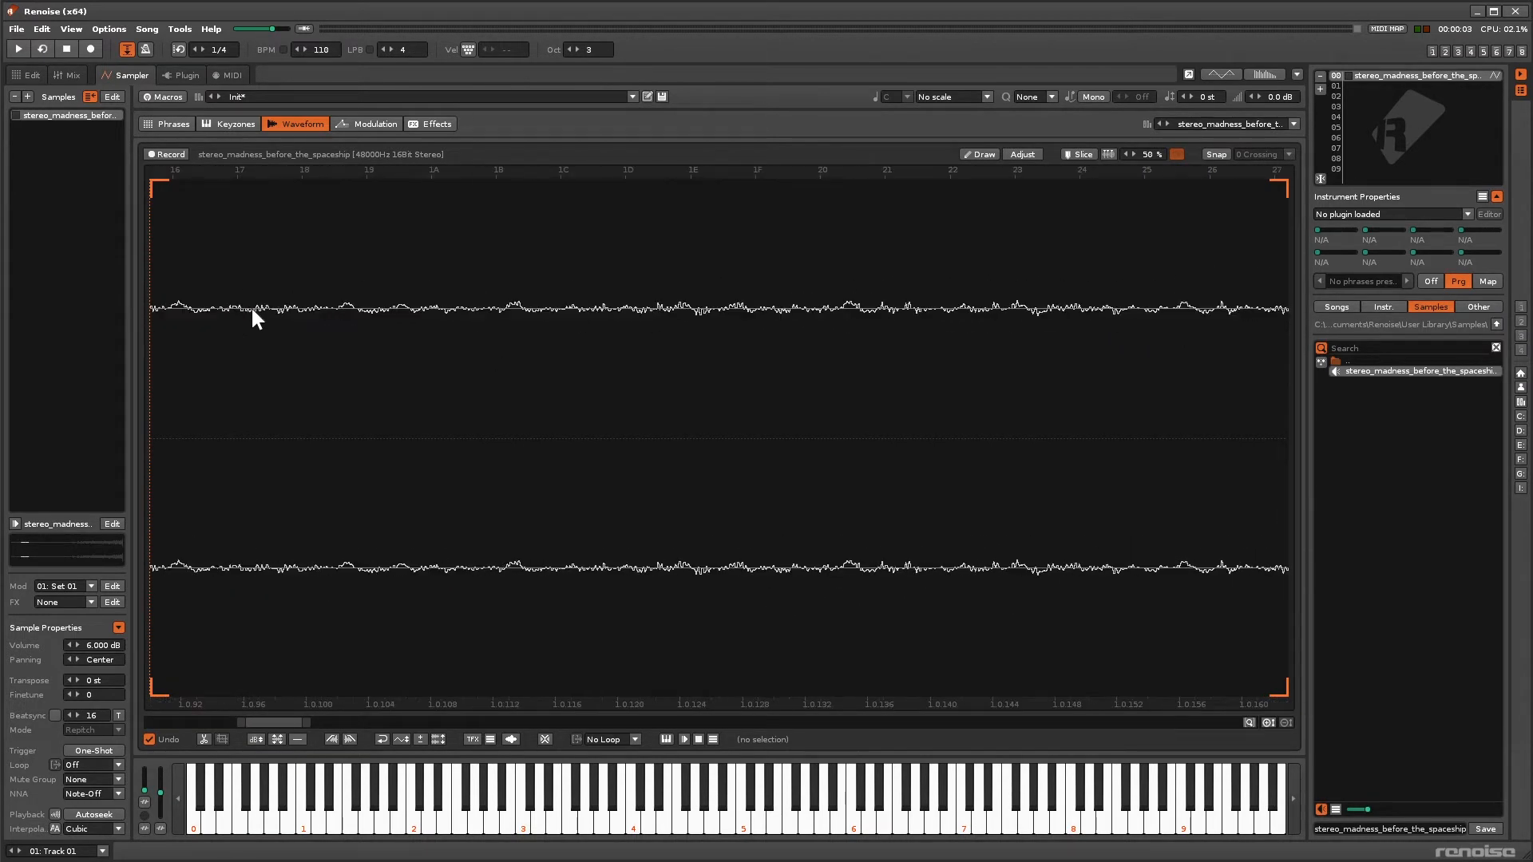
Step: Audition the jazzy, longone, metallic and splasher crash samples, and load dh_cym_crash_metallic into instrument slot 01
key("space")
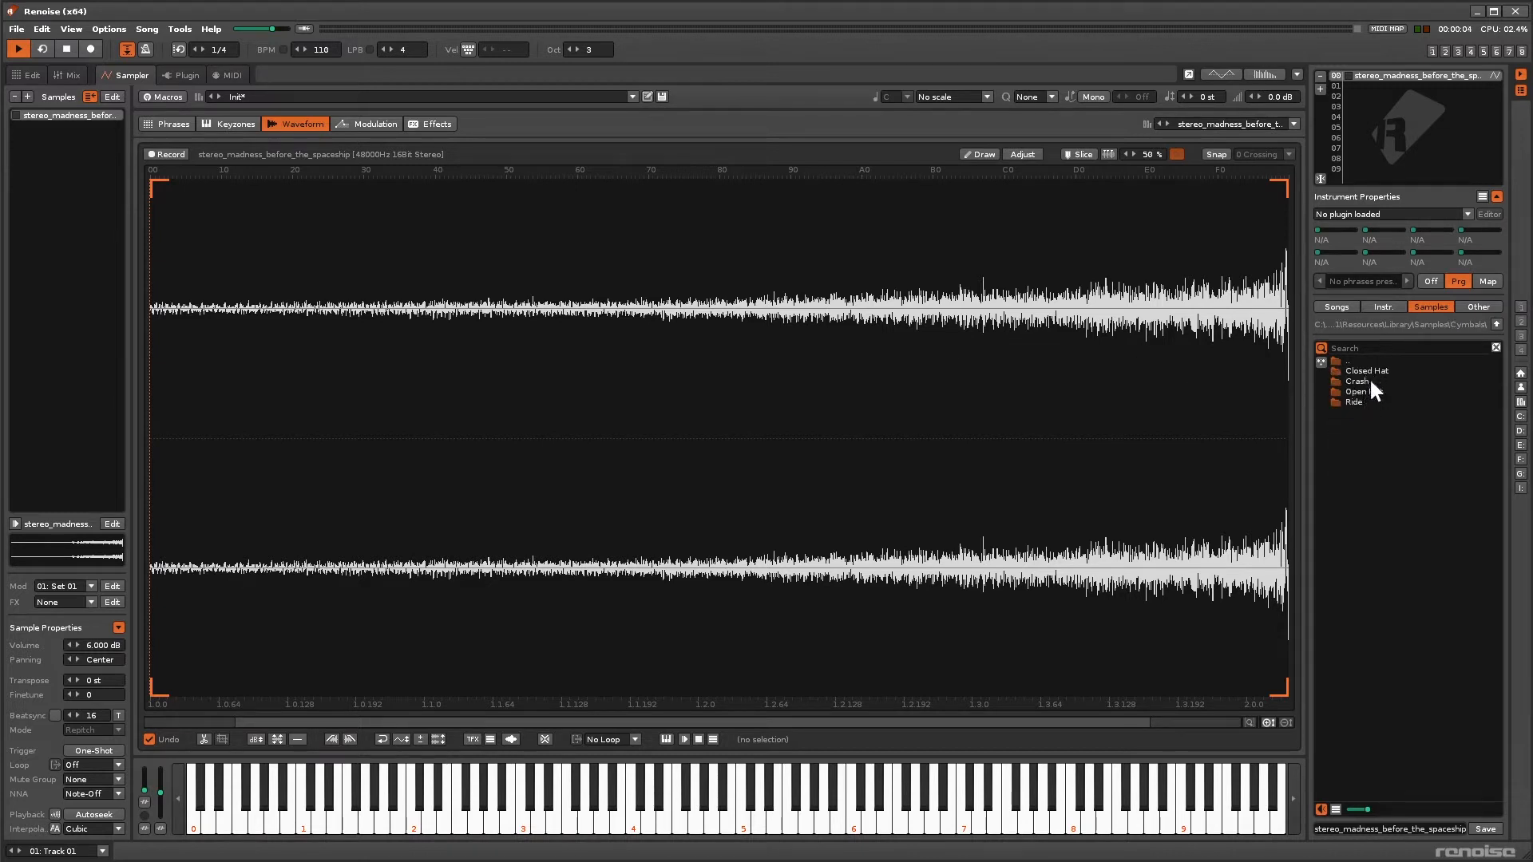
double_click(1370, 381)
left_click(1368, 382)
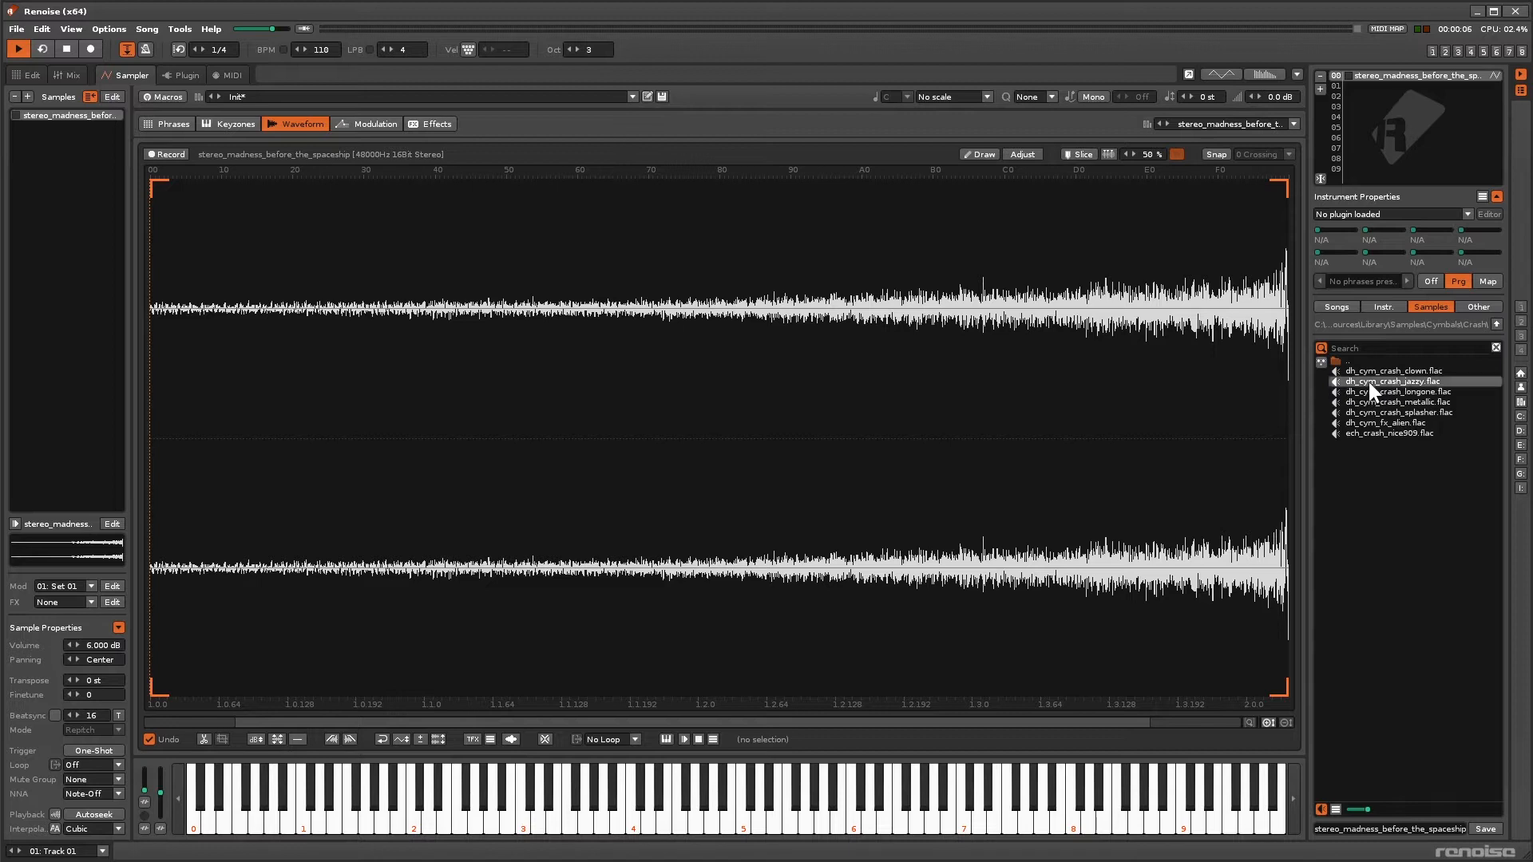
left_click(1373, 391)
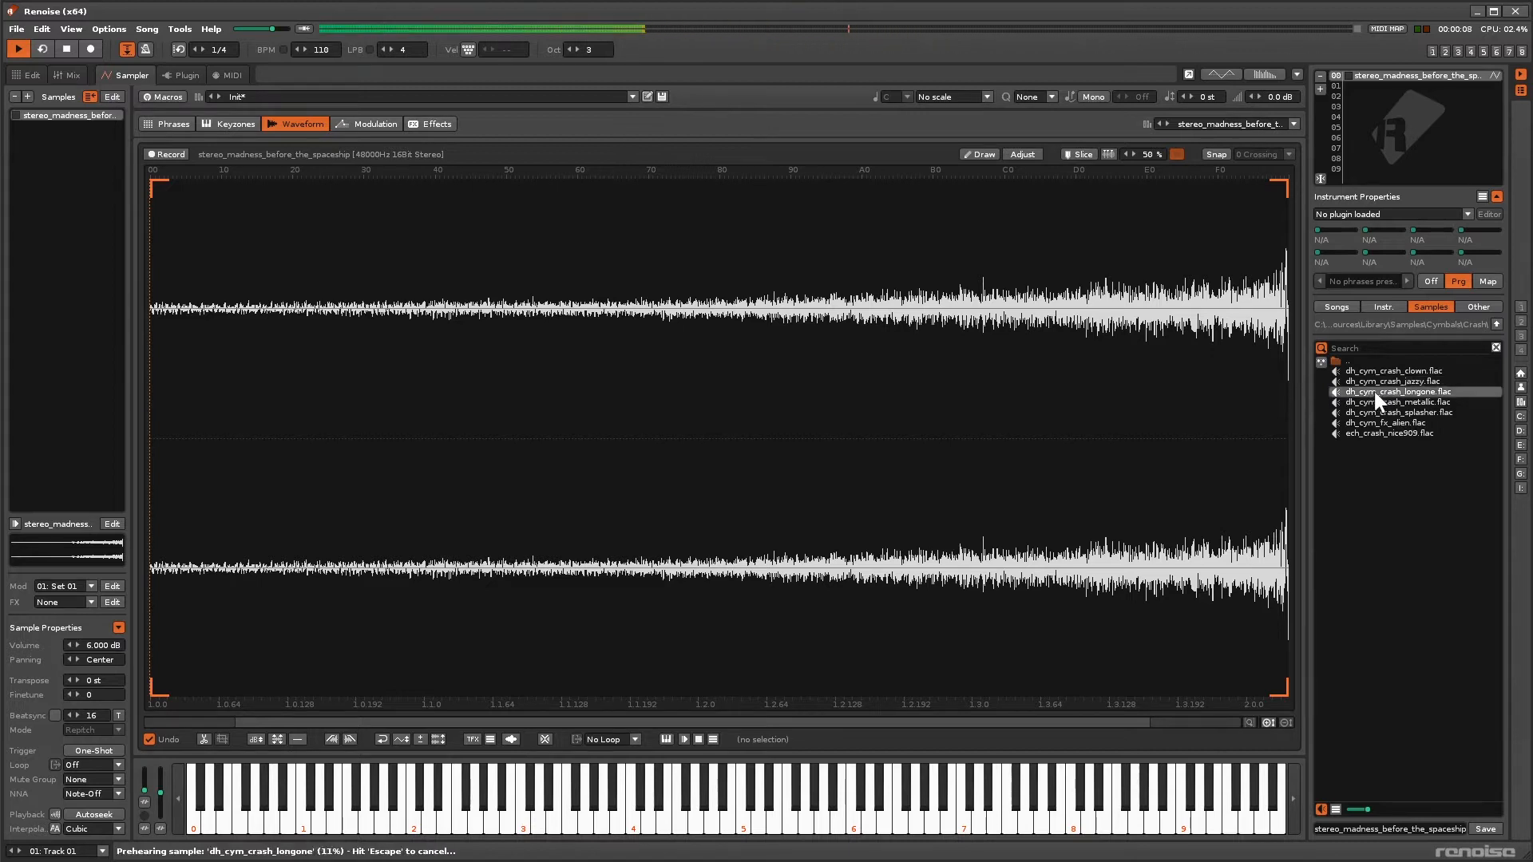
left_click(1382, 403)
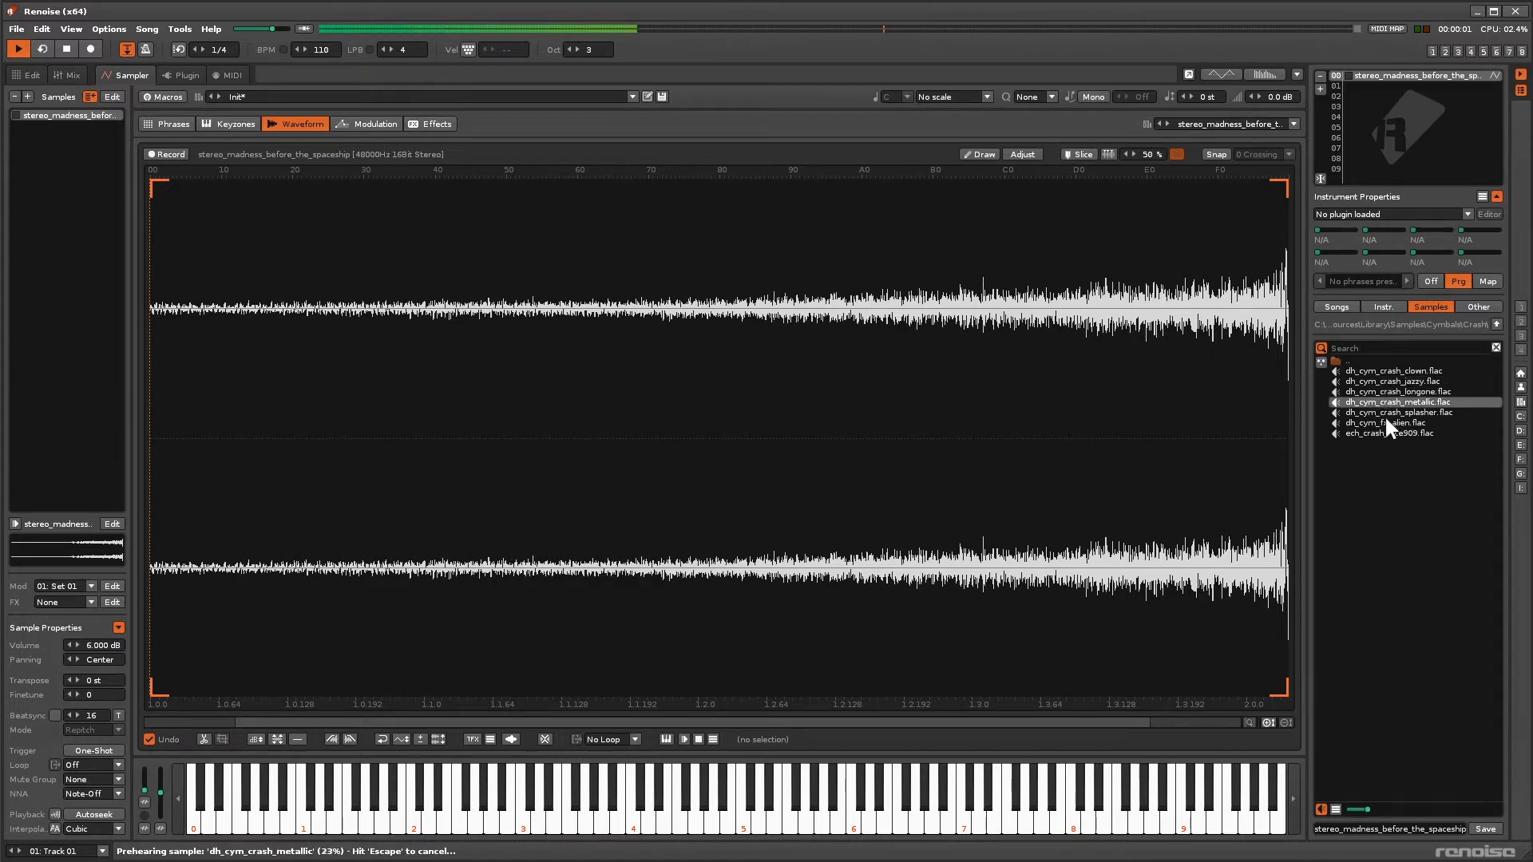
left_click(1385, 413)
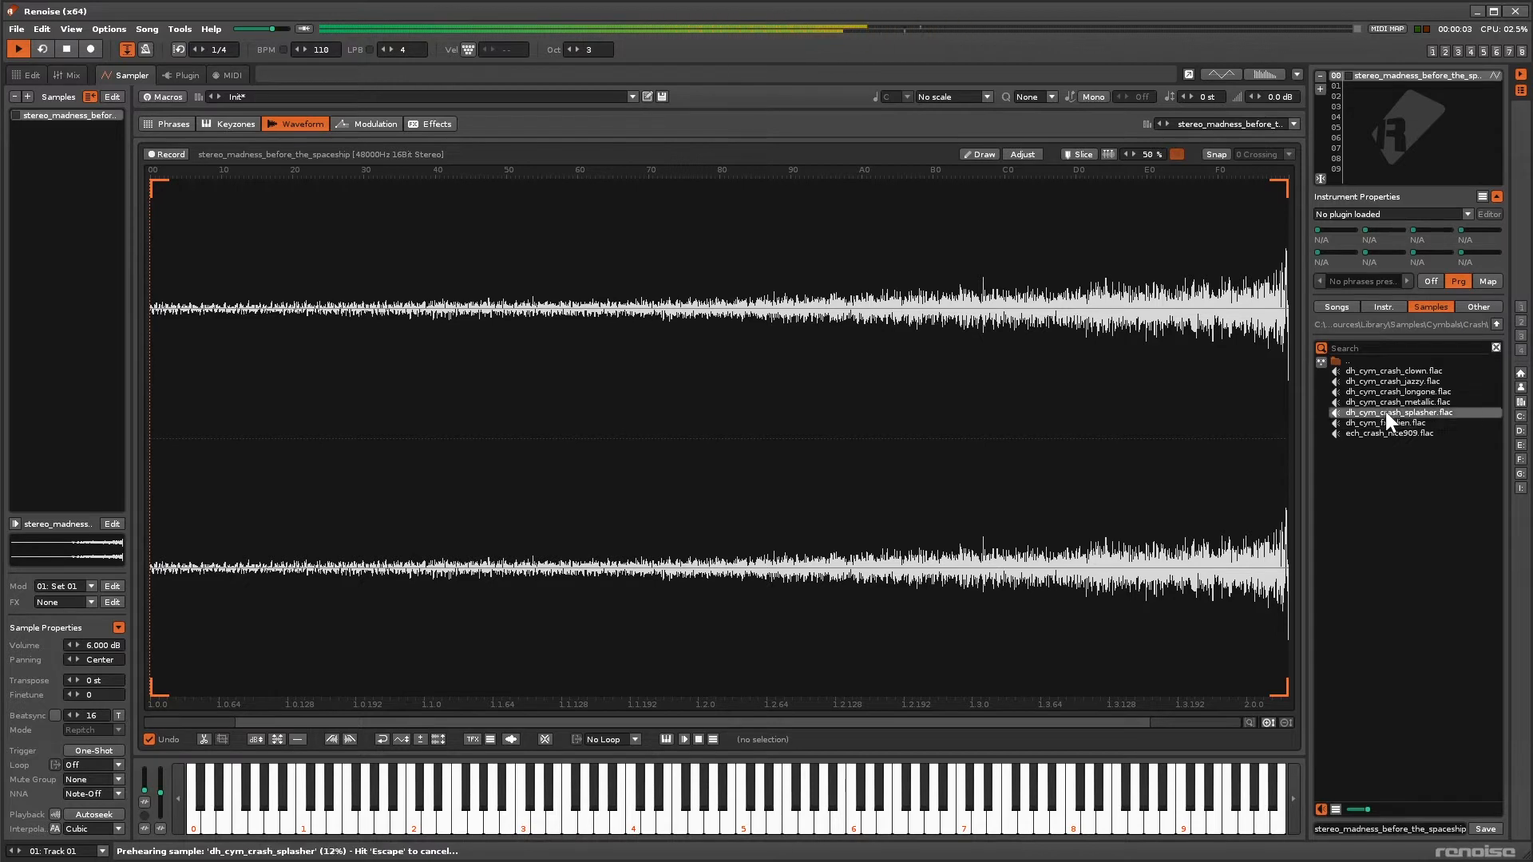
left_click(1388, 401)
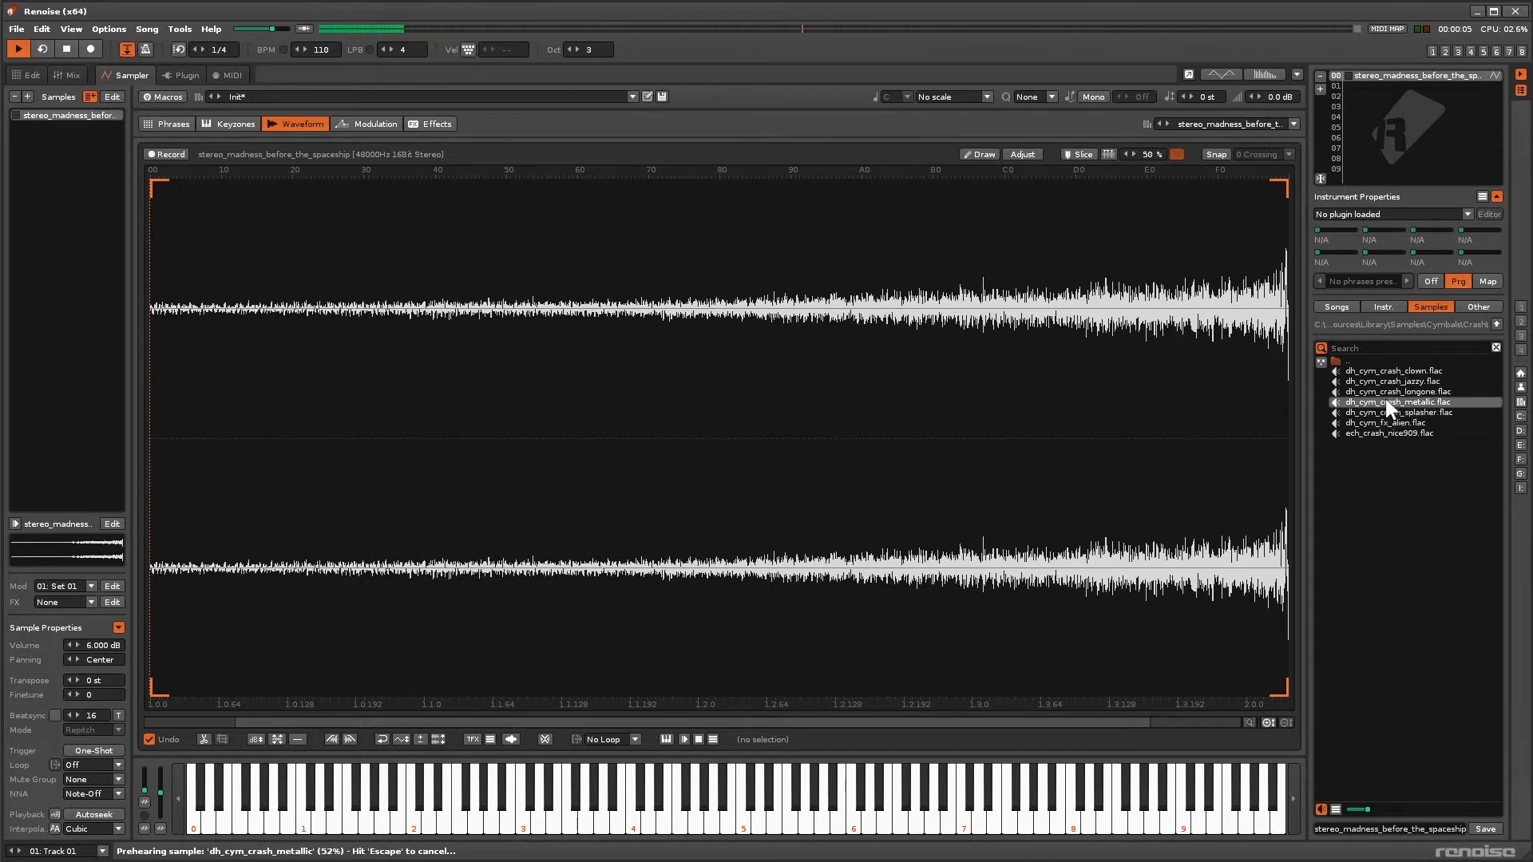
left_click_drag(1384, 400, 1373, 86)
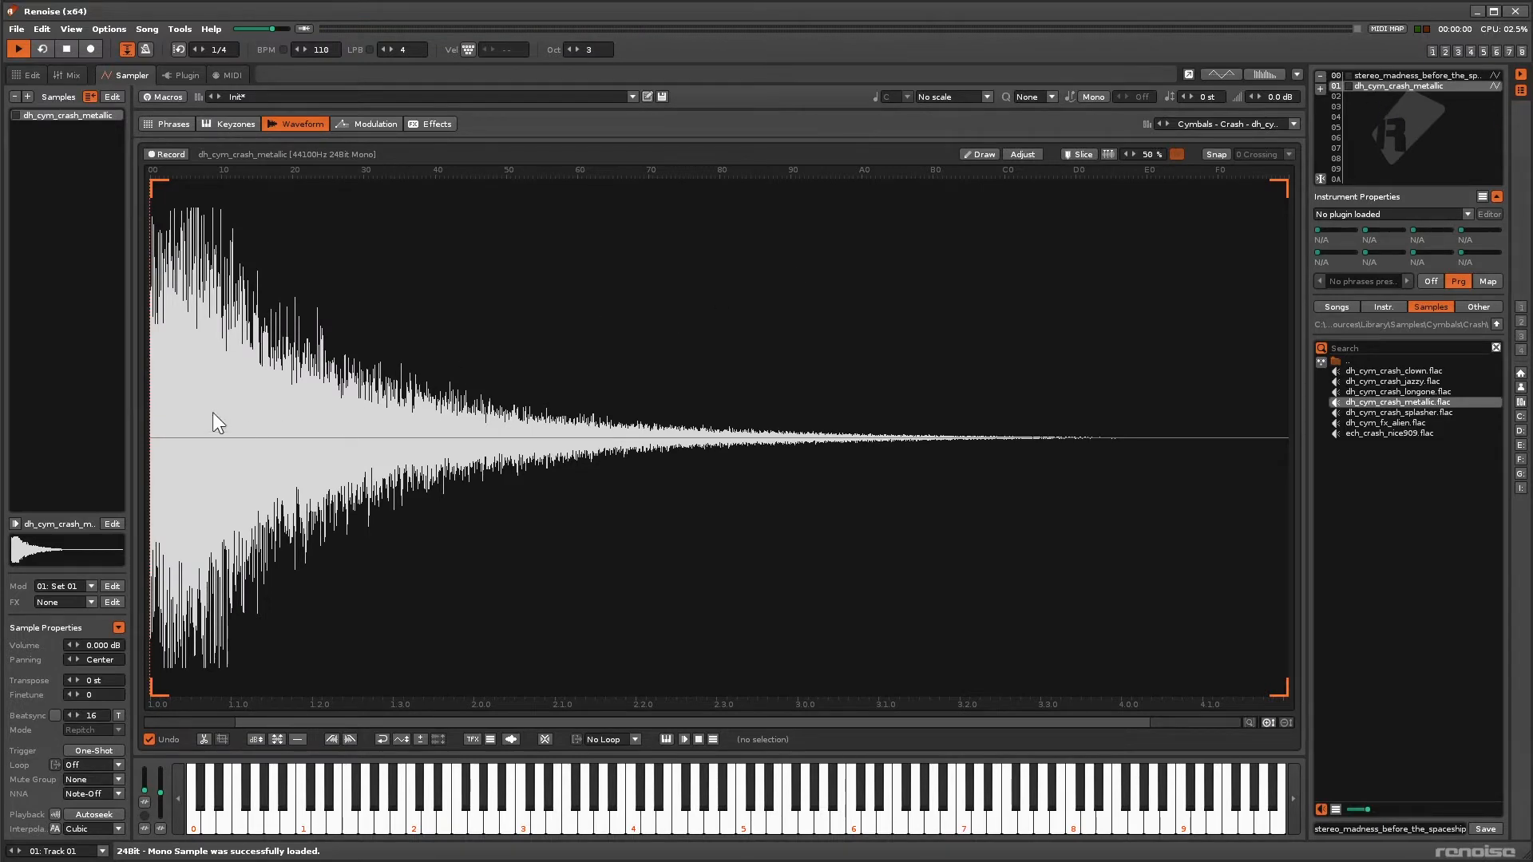
Step: Examine the dh_cym_crash_metallic waveform closely, from its loud attack to its fading tail
left_click(200, 435)
scroll(203, 383, "up", 2)
scroll(191, 451, "up", 4)
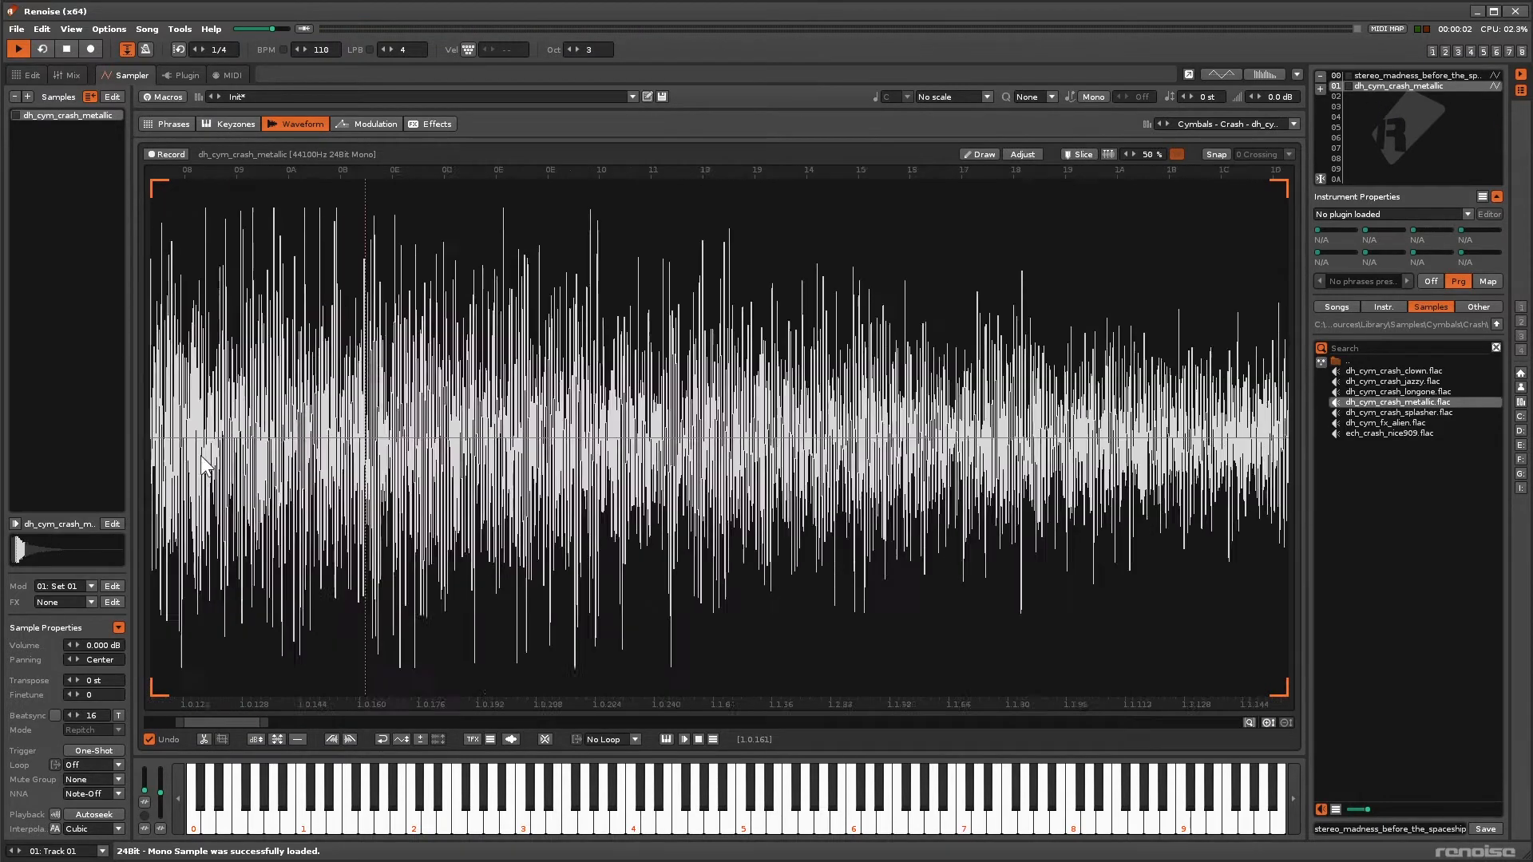
scroll(394, 471, "up", 1)
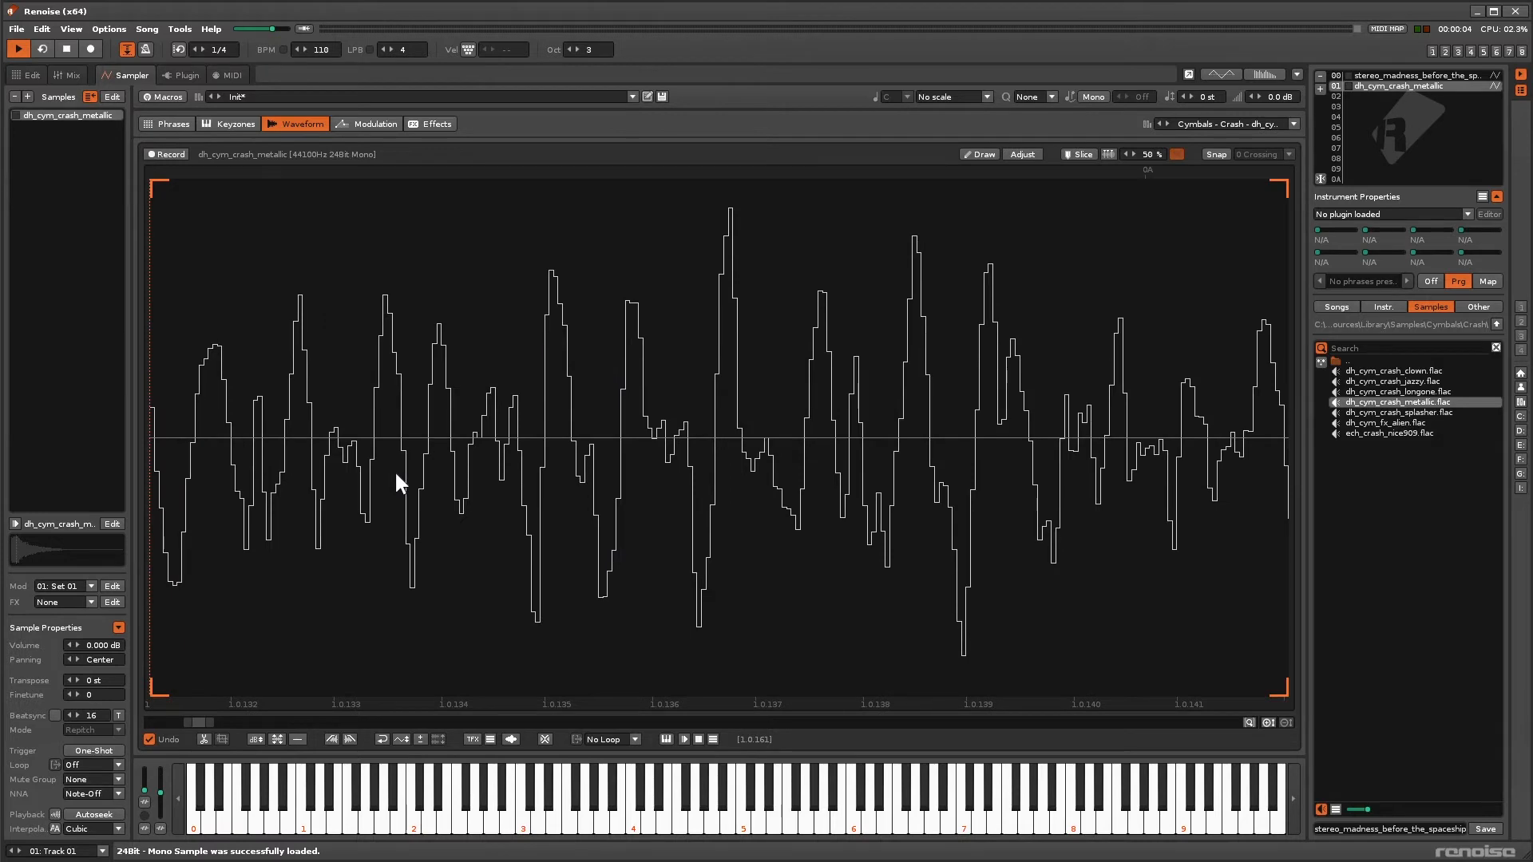
scroll(397, 479, "down", 8)
scroll(1098, 455, "up", 8)
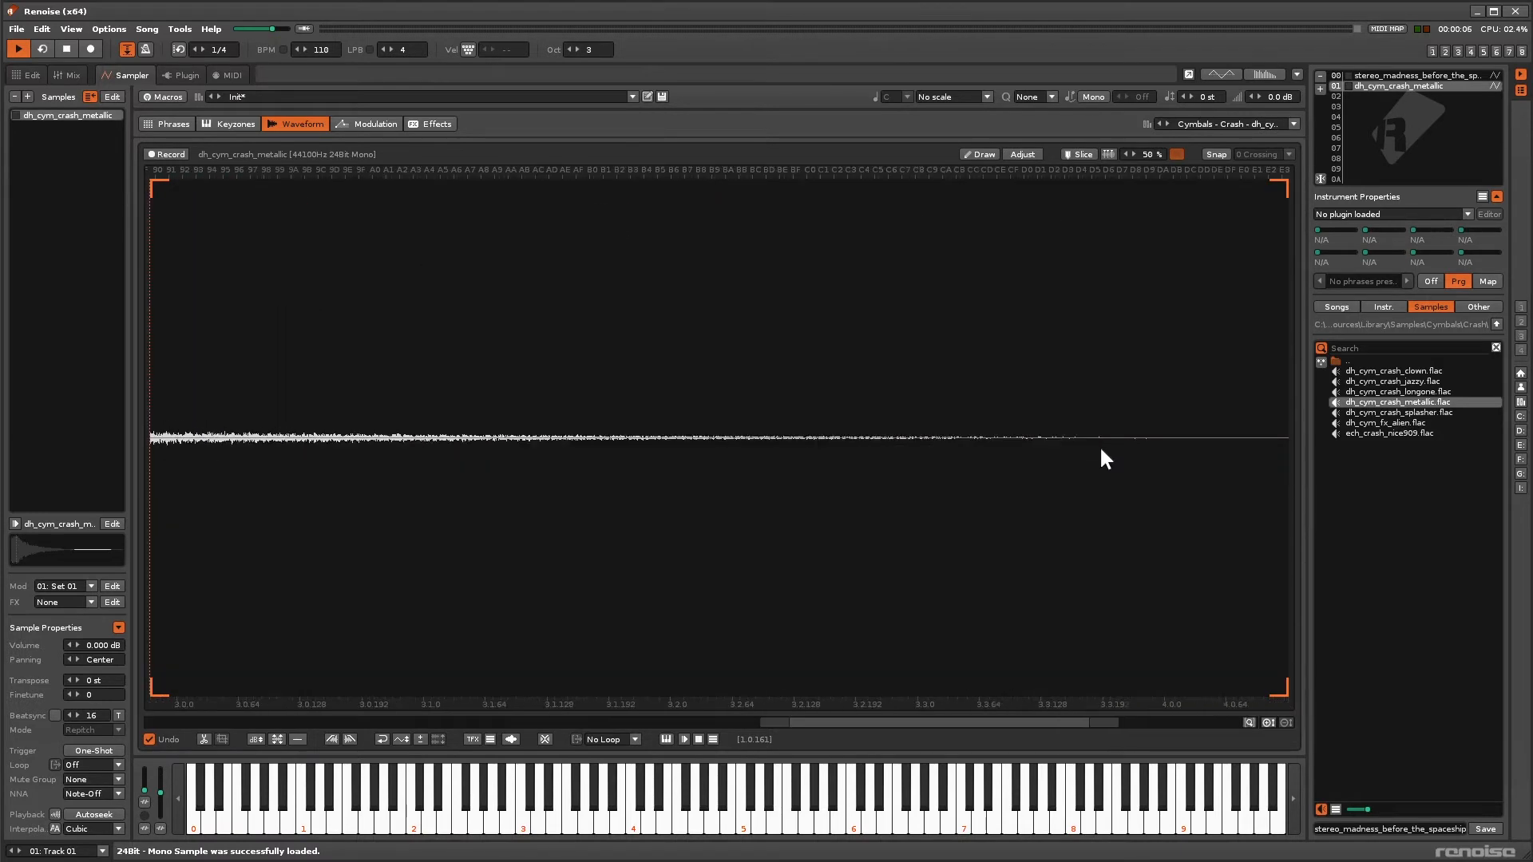
scroll(662, 483, "down", 8)
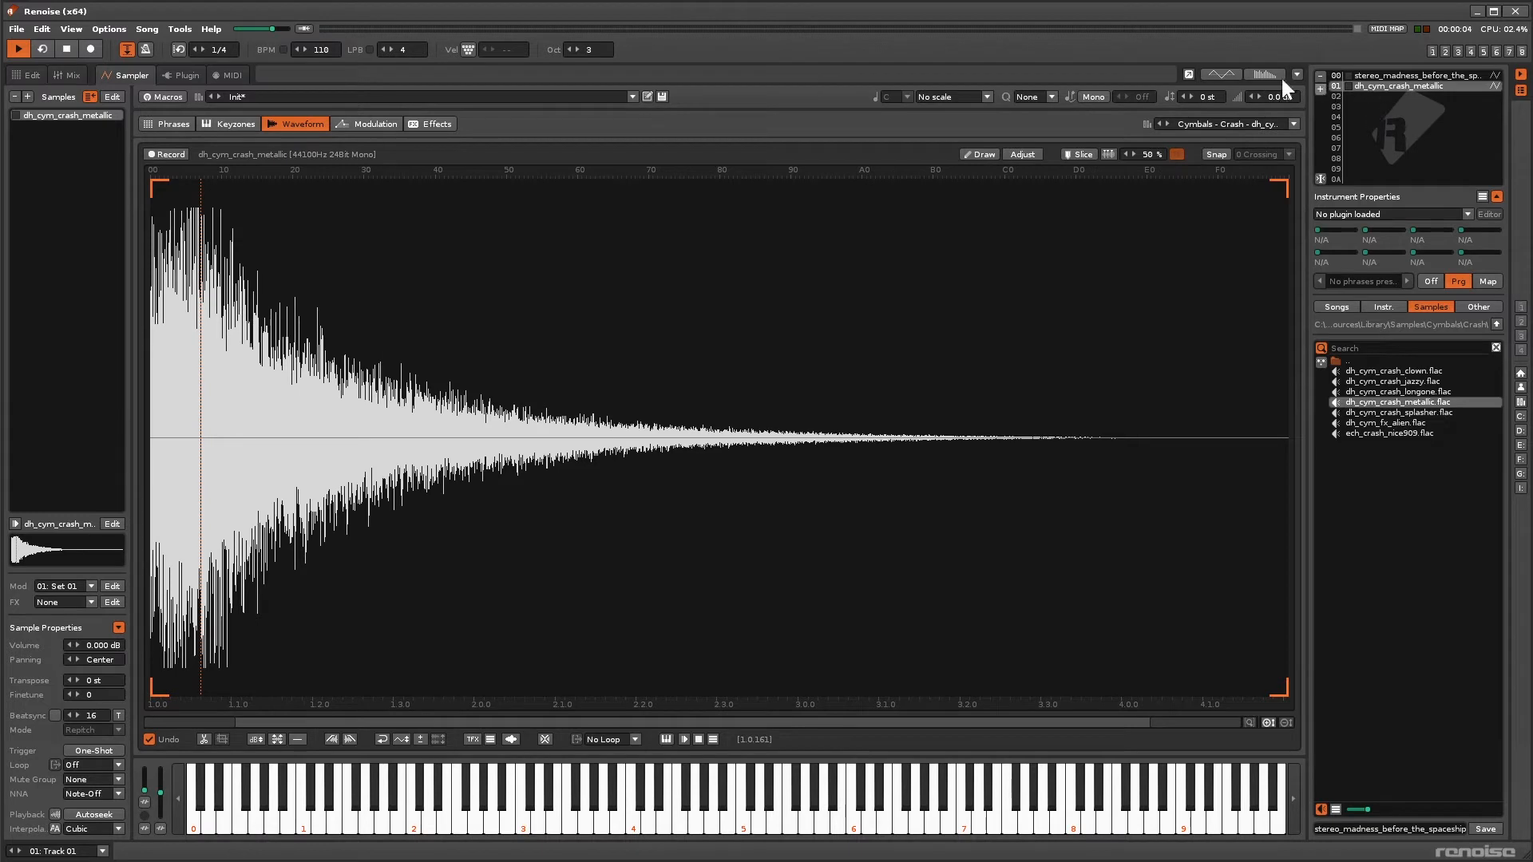
Step: Show the spectrum analyser above the sampler and play dh_cym_crash_metallic to view its spectrogram
left_click(1259, 73)
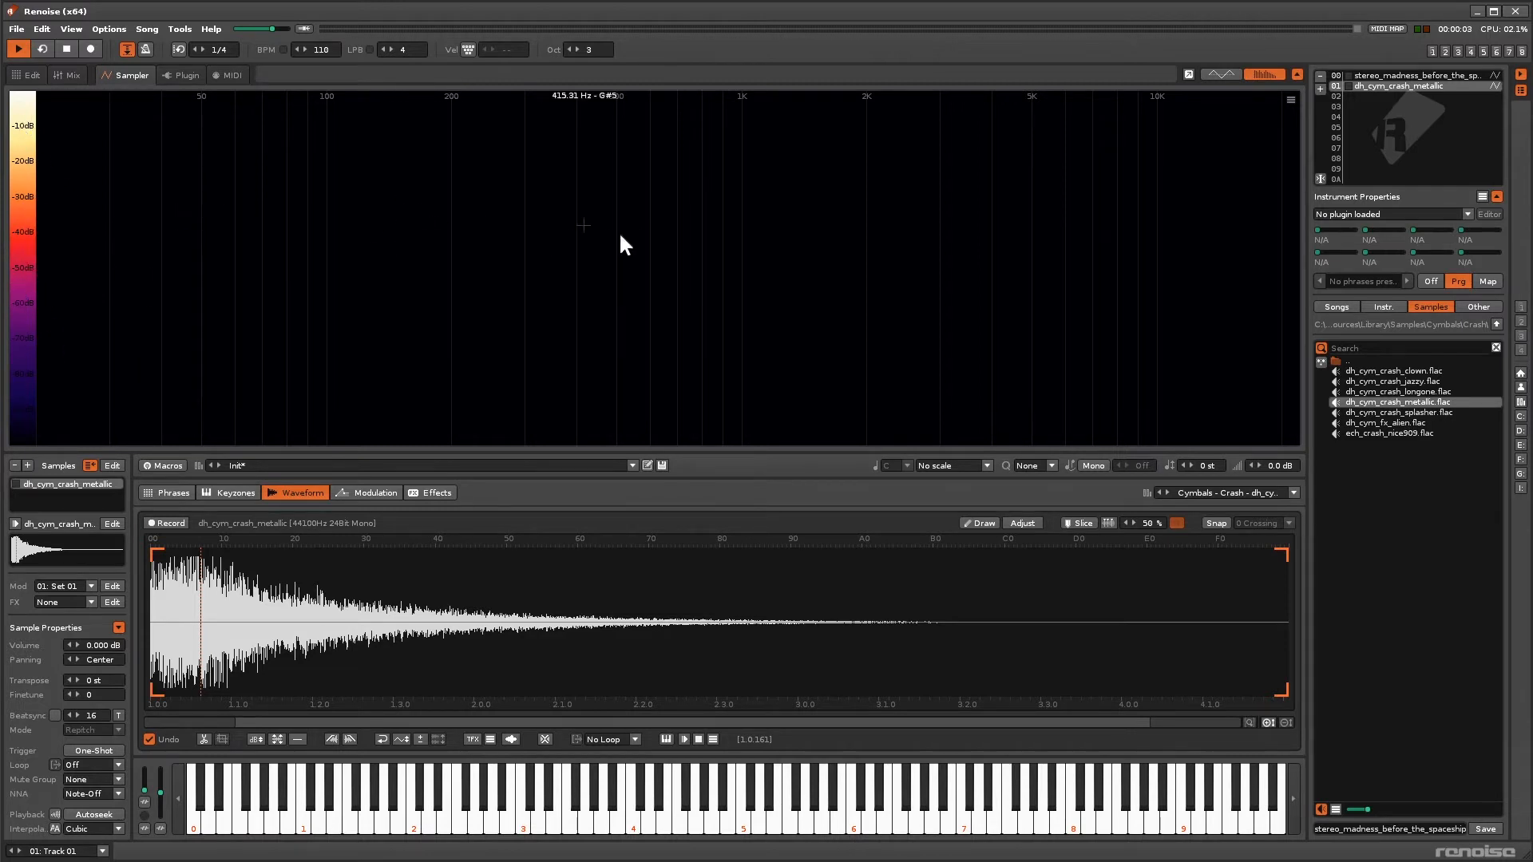
left_click(789, 766)
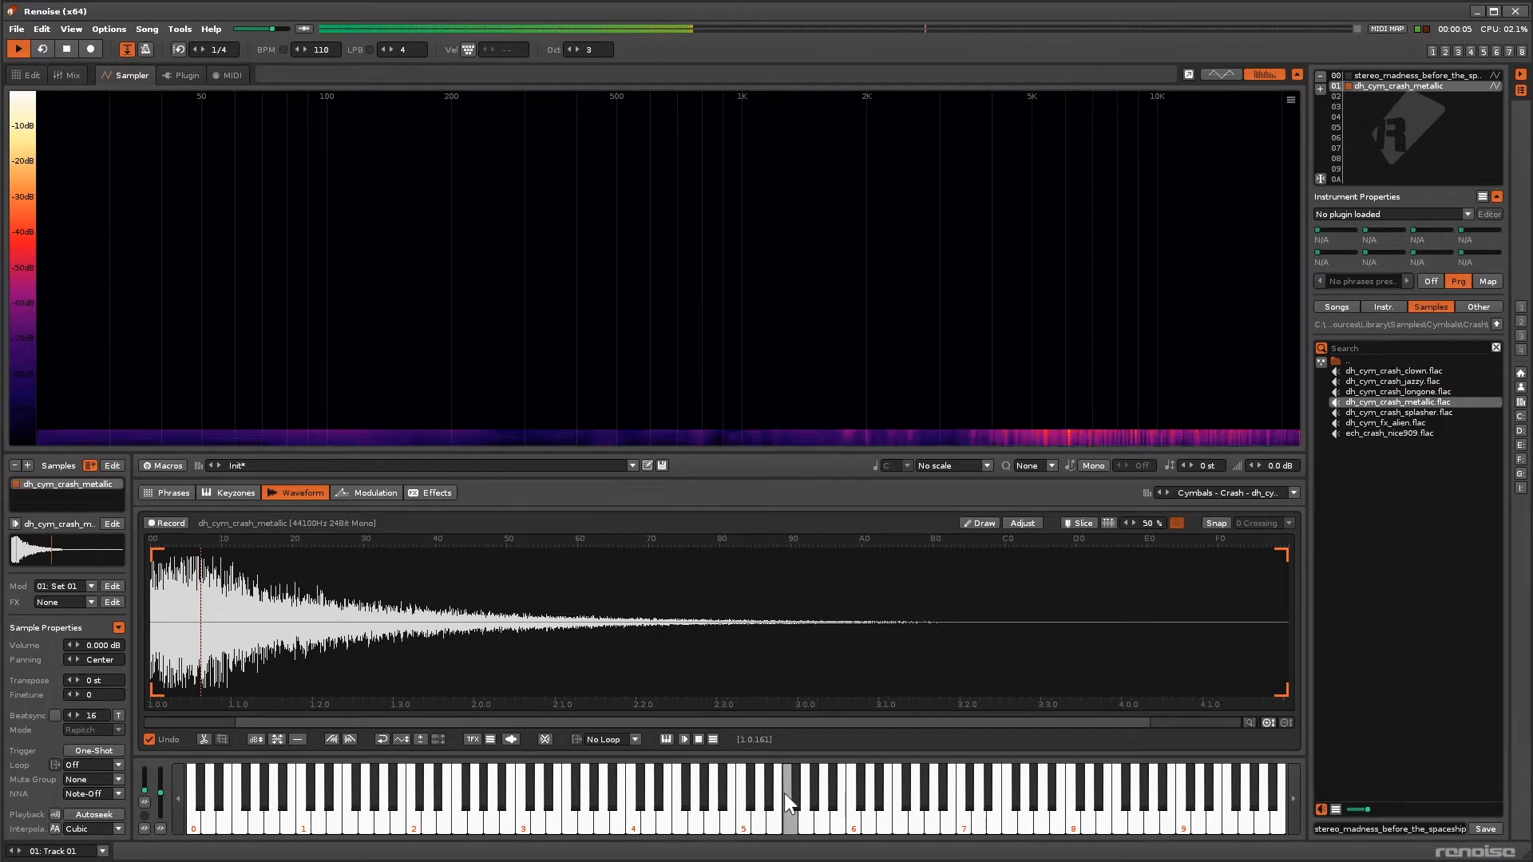
Step: Switch the spectrum's drawing mode to Curve and play dh_cym_crash_metallic at several low and high pitches
right_click(795, 269)
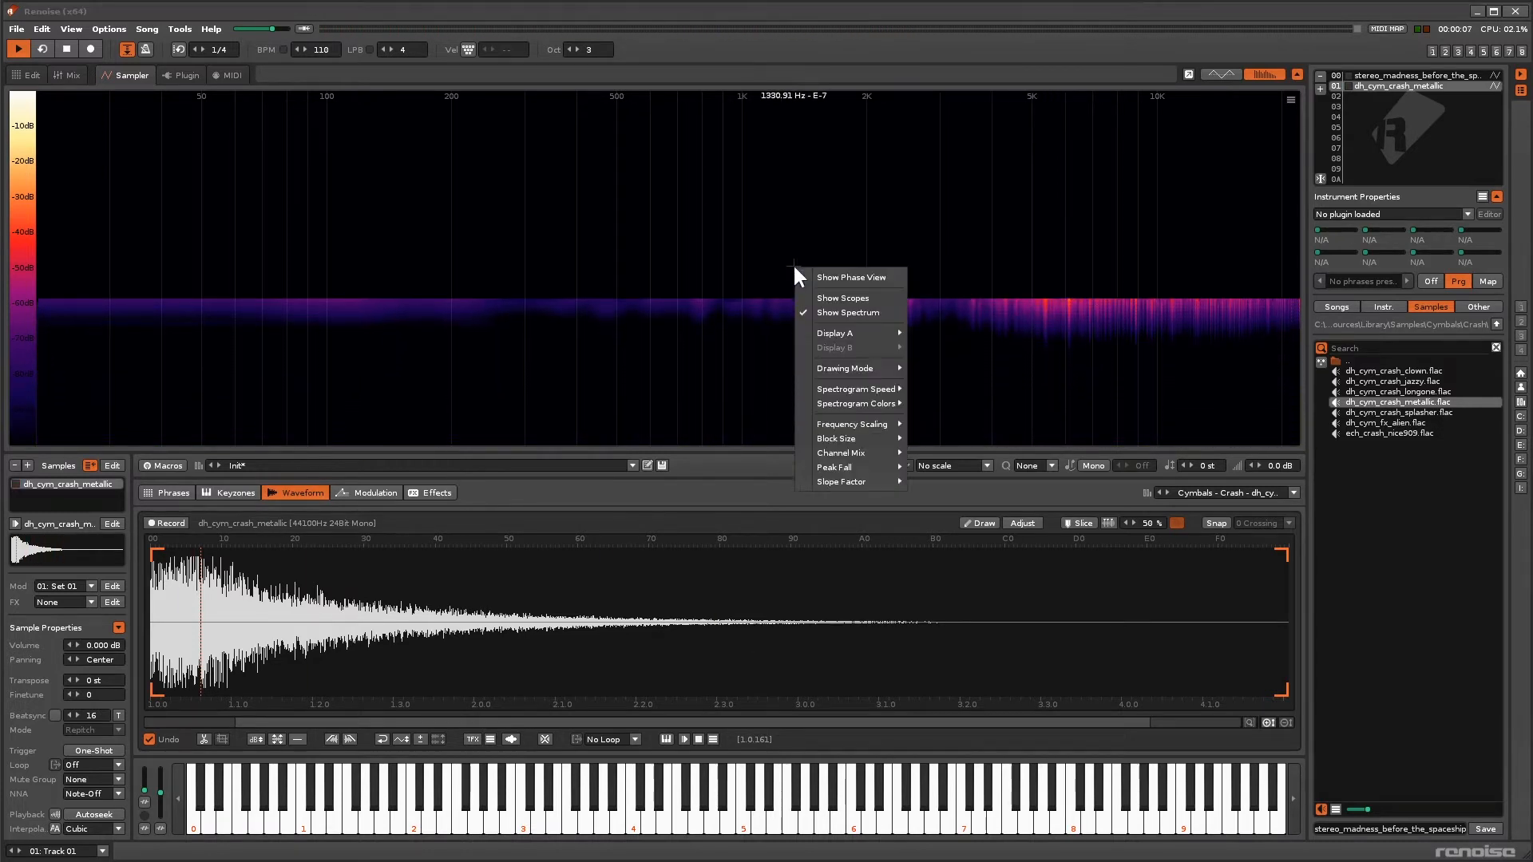
mouse_move(851, 367)
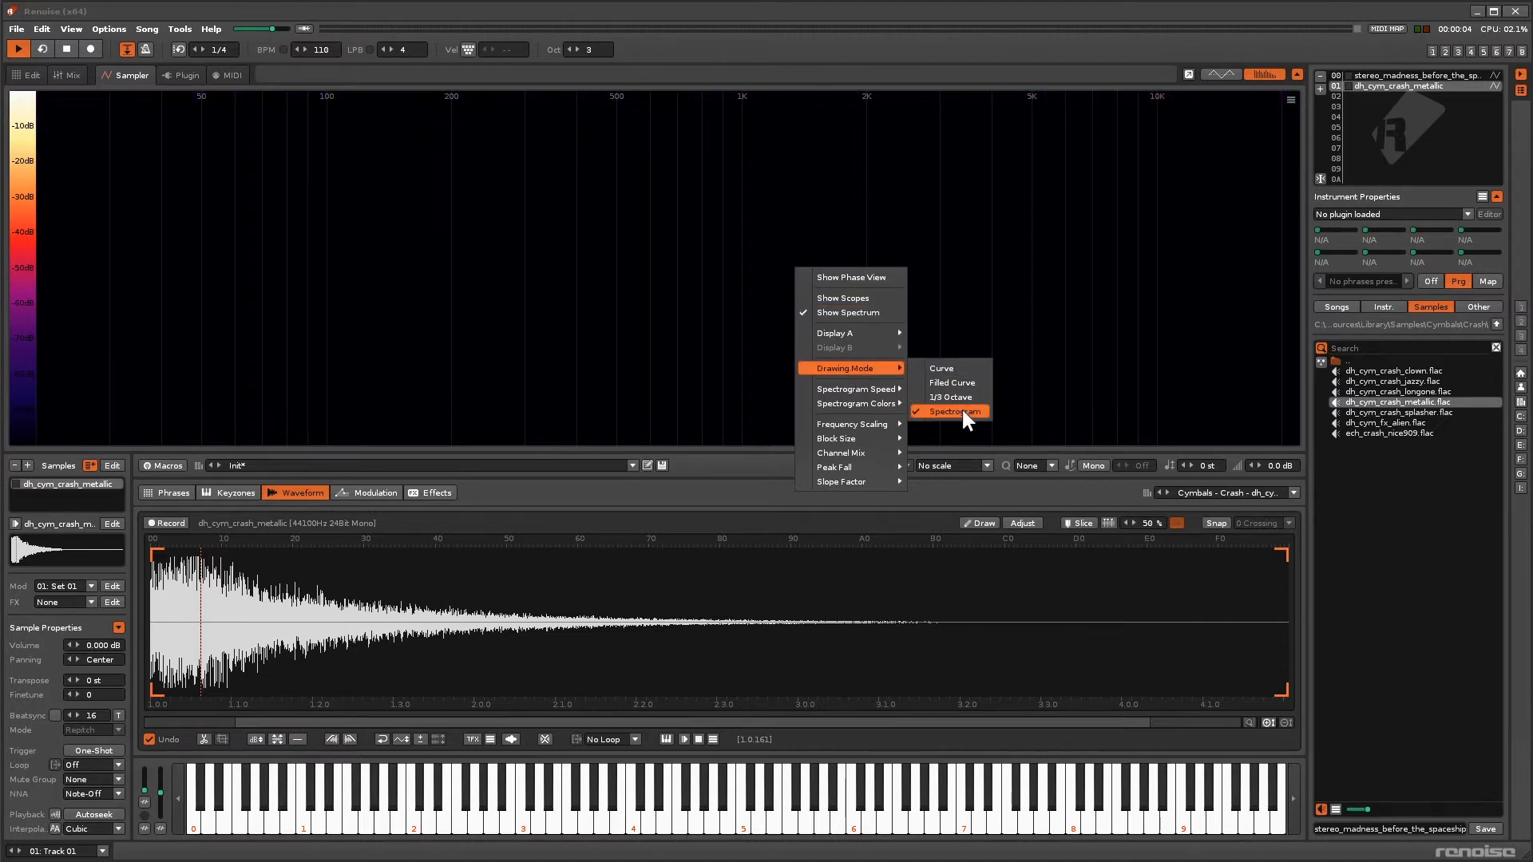
left_click(957, 371)
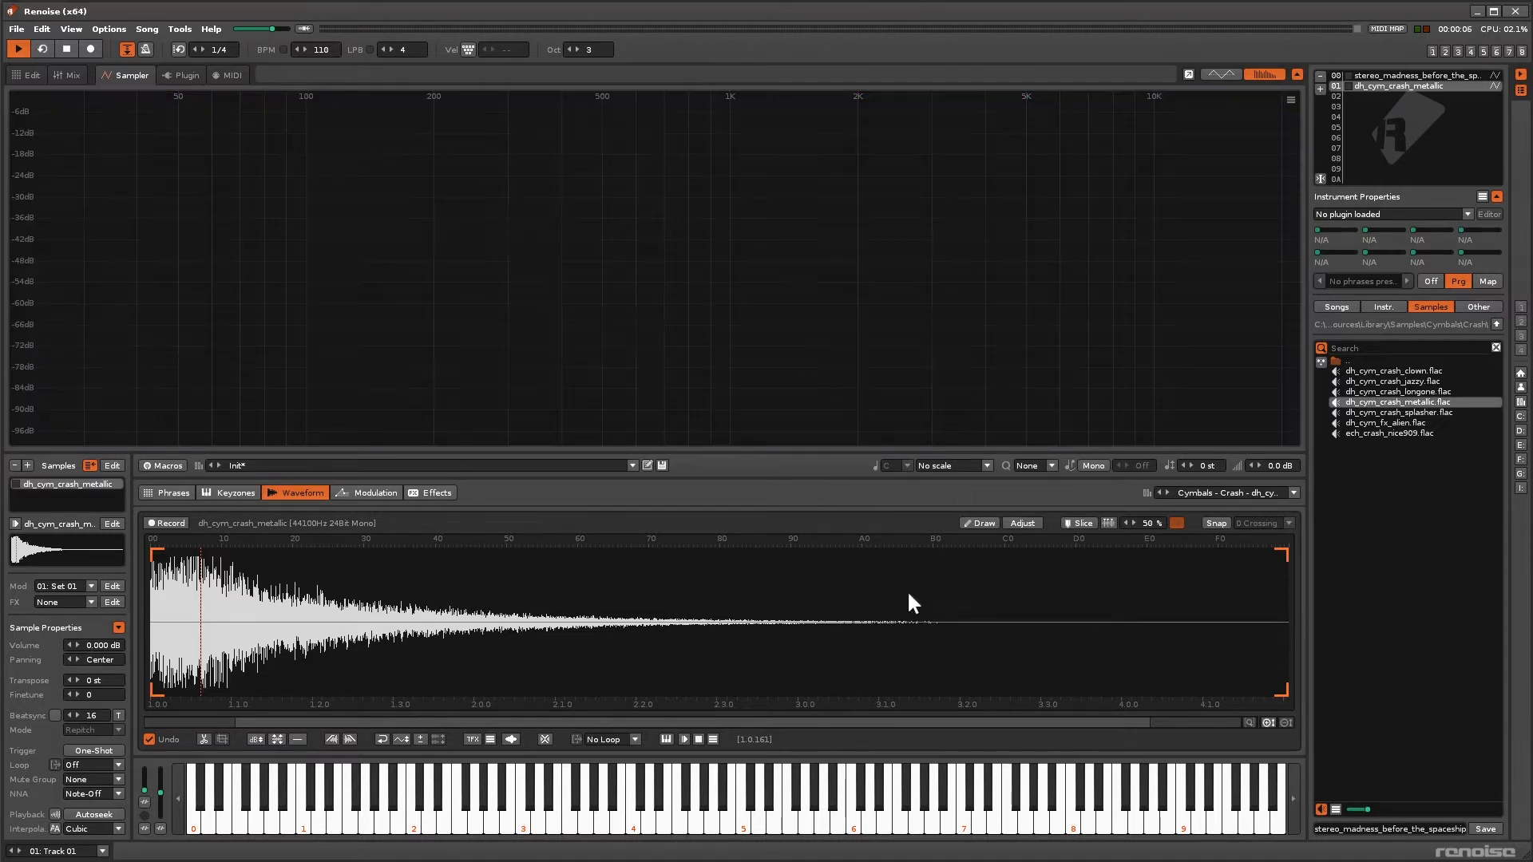
left_click(852, 827)
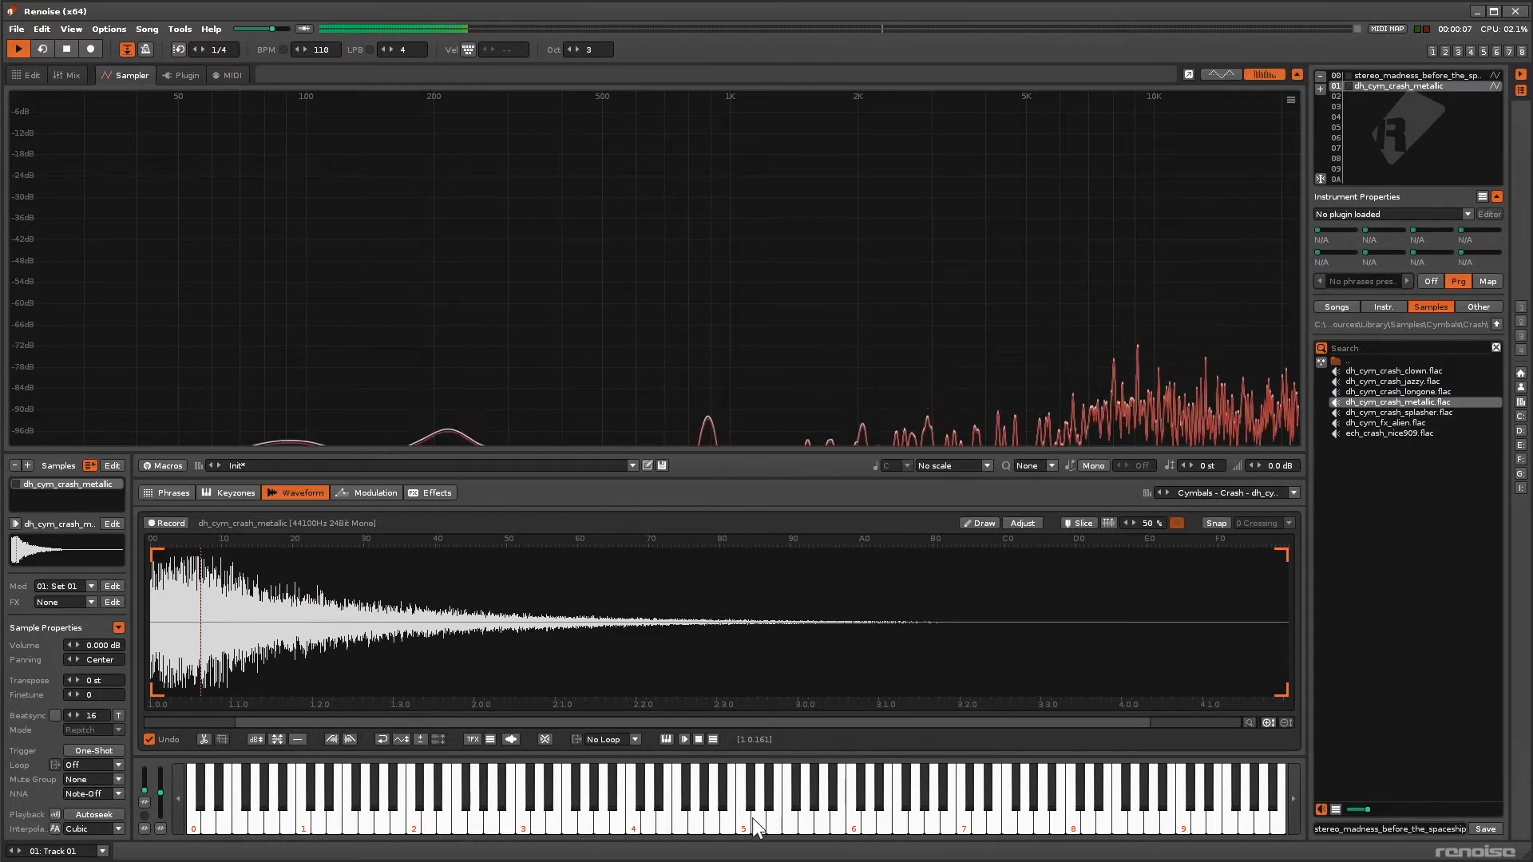
left_click(649, 818)
left_click(866, 815)
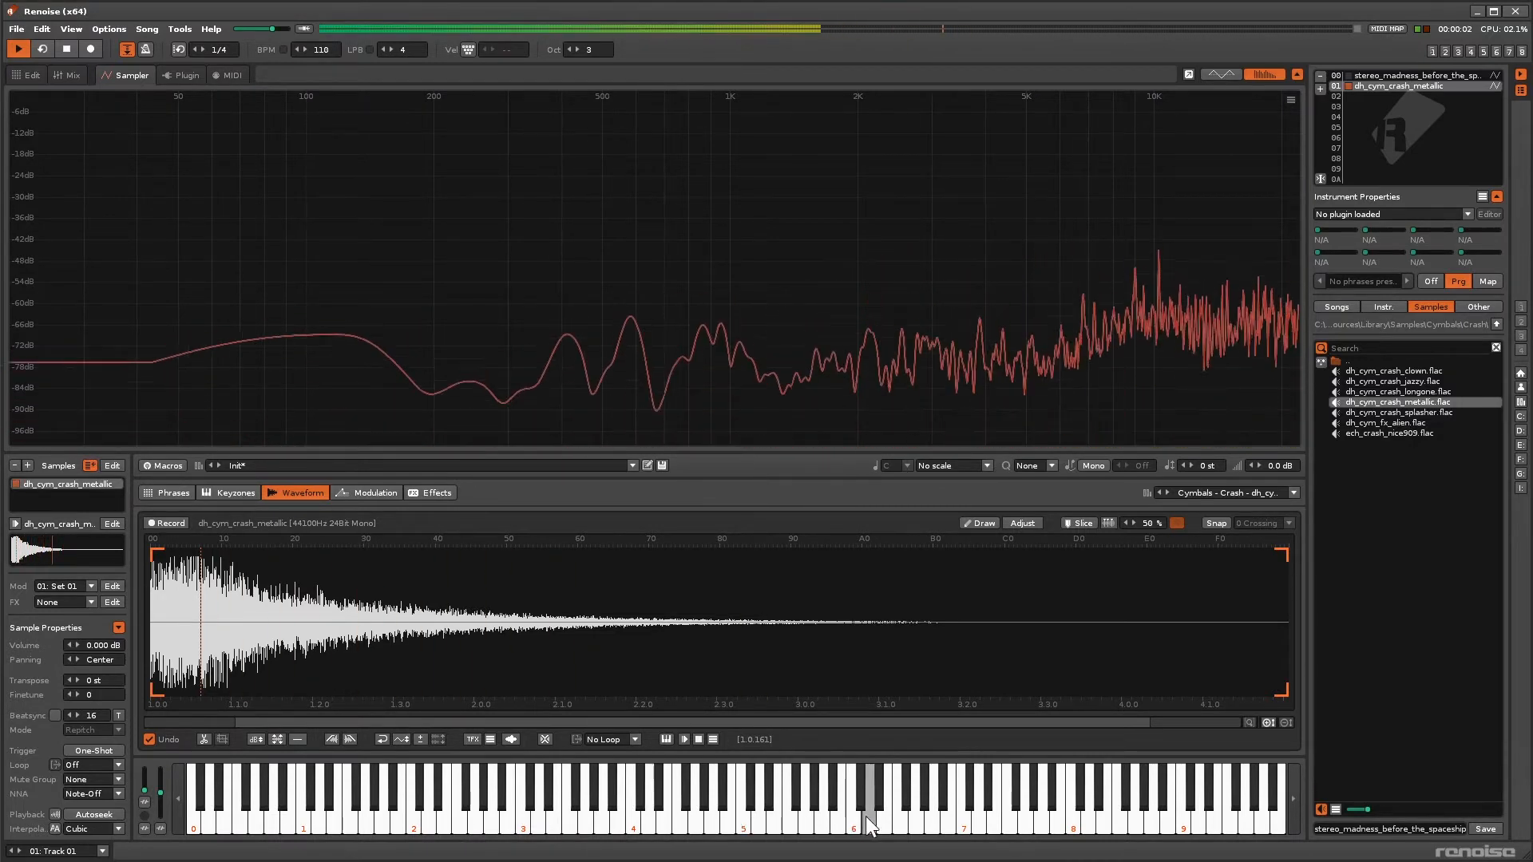
left_click(936, 823)
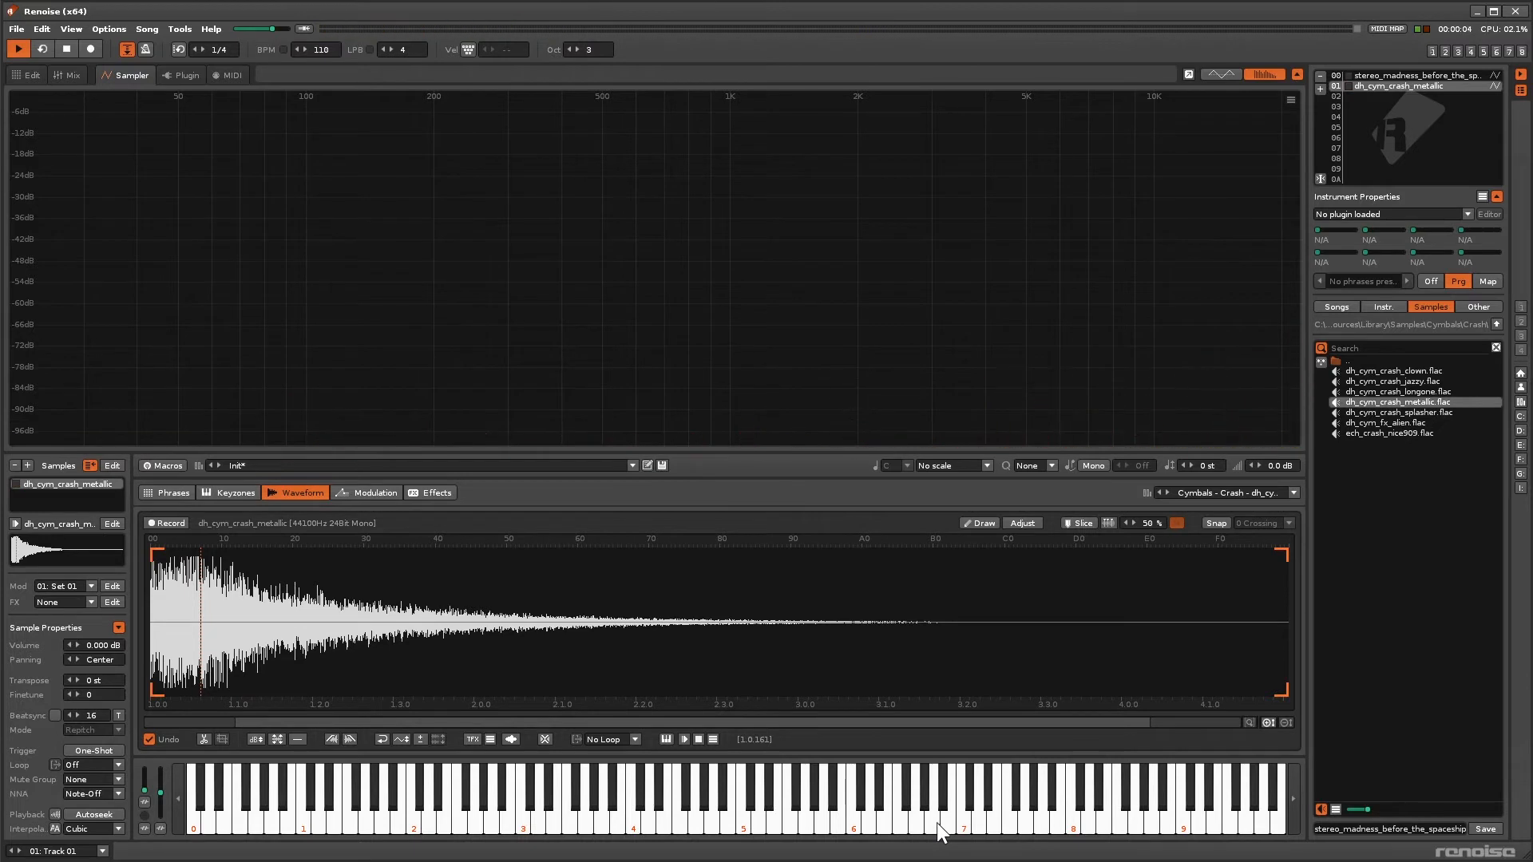
Step: Set the spectrum's drawing mode to Spectrogram and play the metallic crash to examine how its frequencies fade
right_click(822, 231)
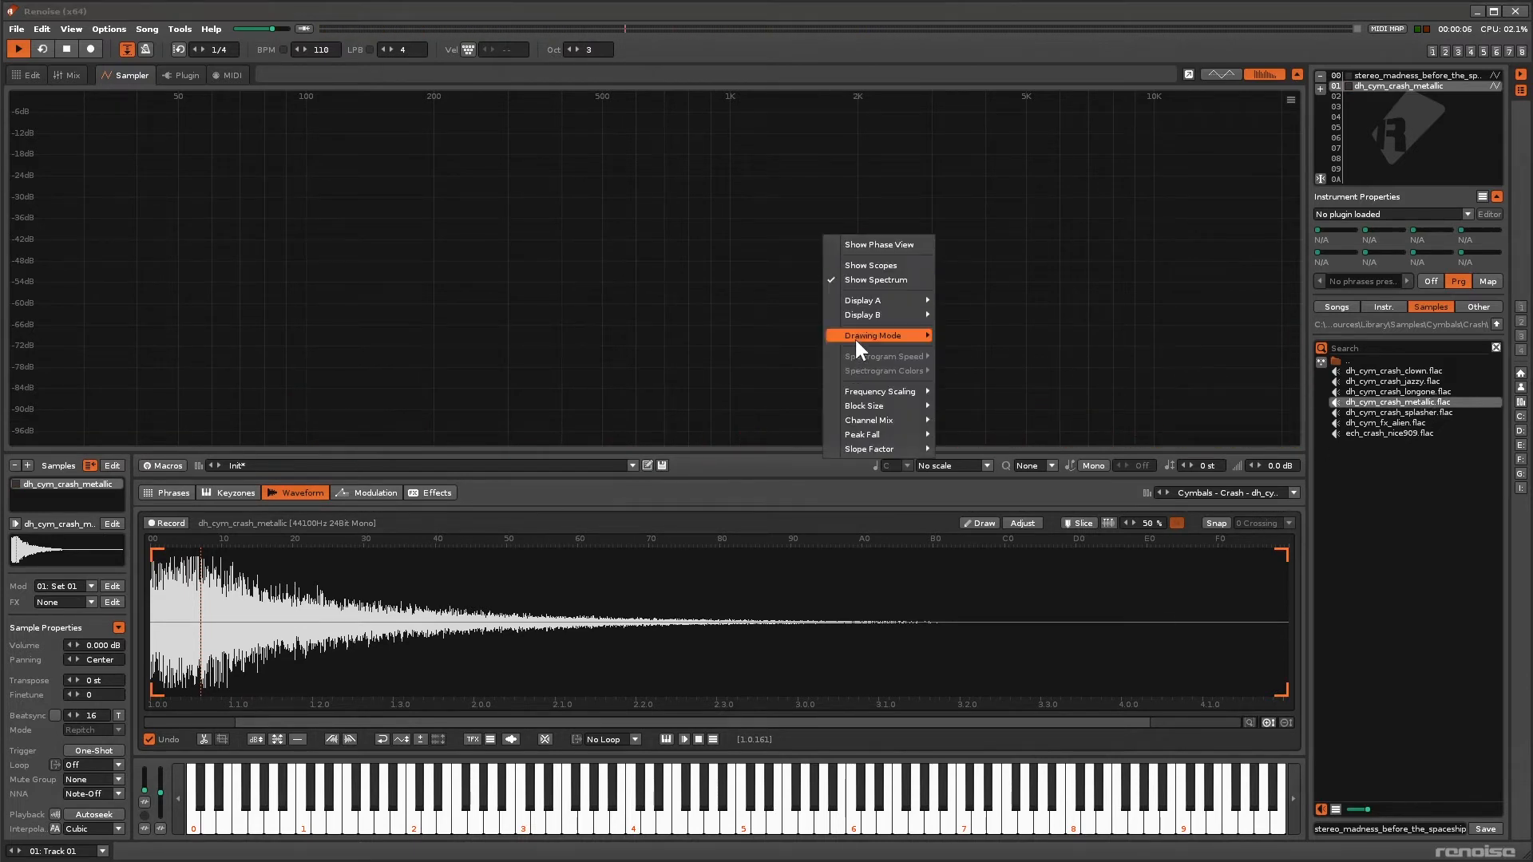
mouse_move(934, 333)
left_click(984, 374)
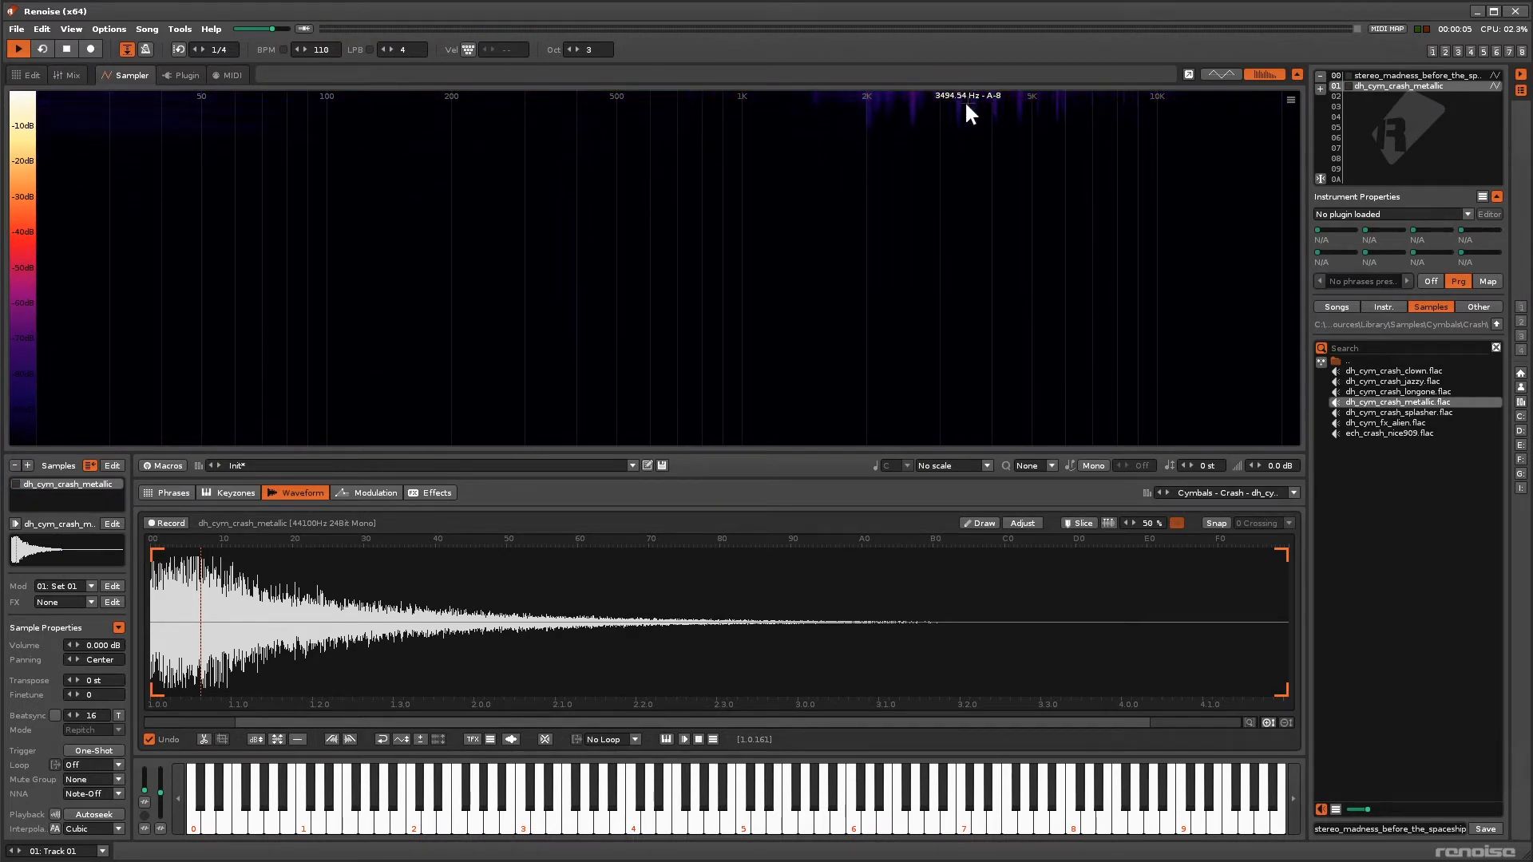
key("q")
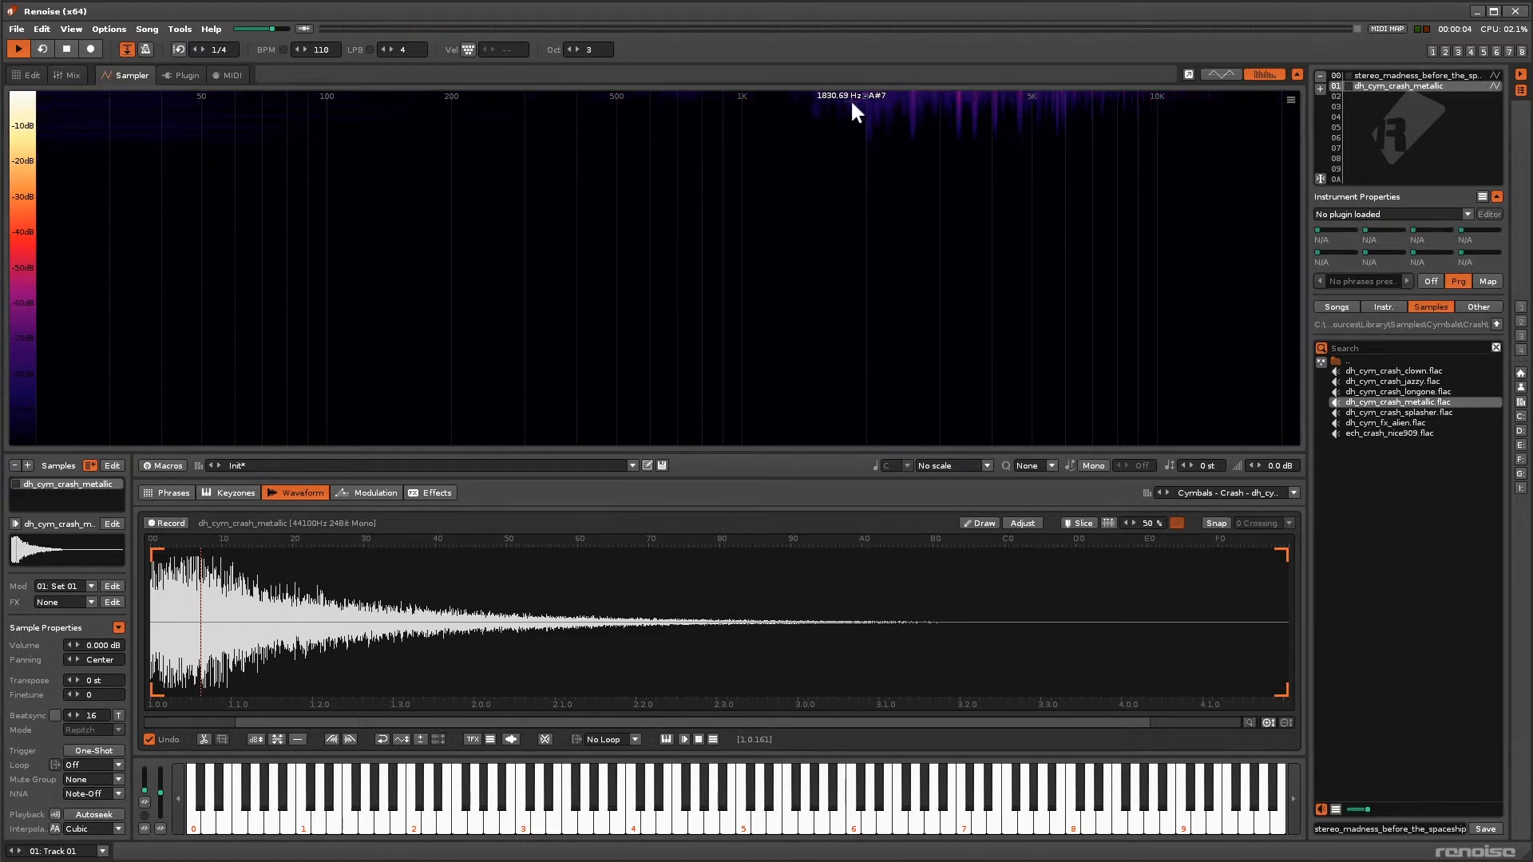
key("q")
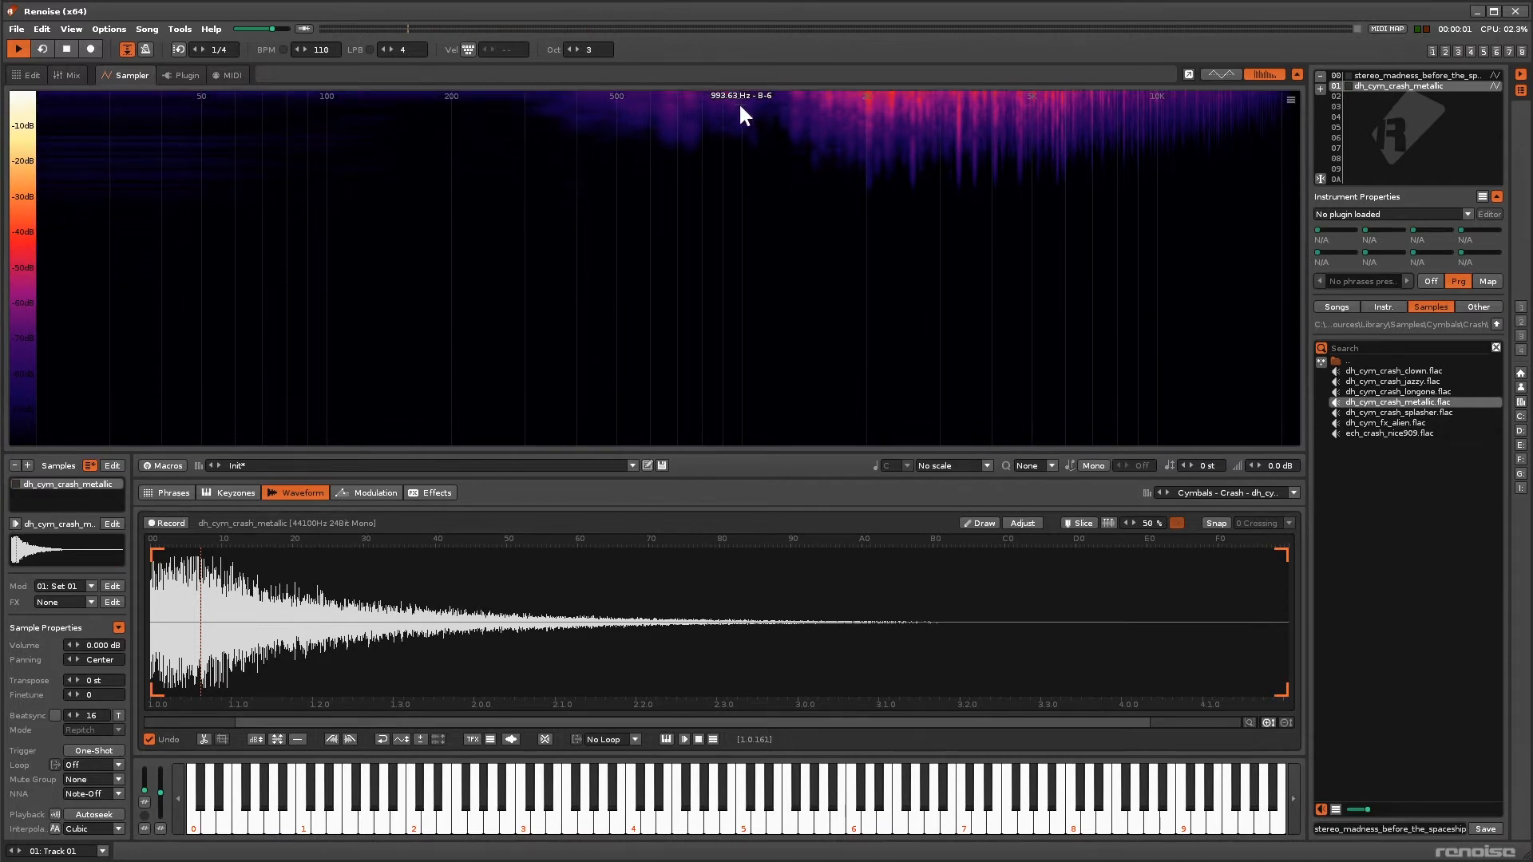
Step: Select the stereo_madness_before_the_spaceship sample in slot 00 and play it repeatedly to examine its spectrogram
left_click(1383, 74)
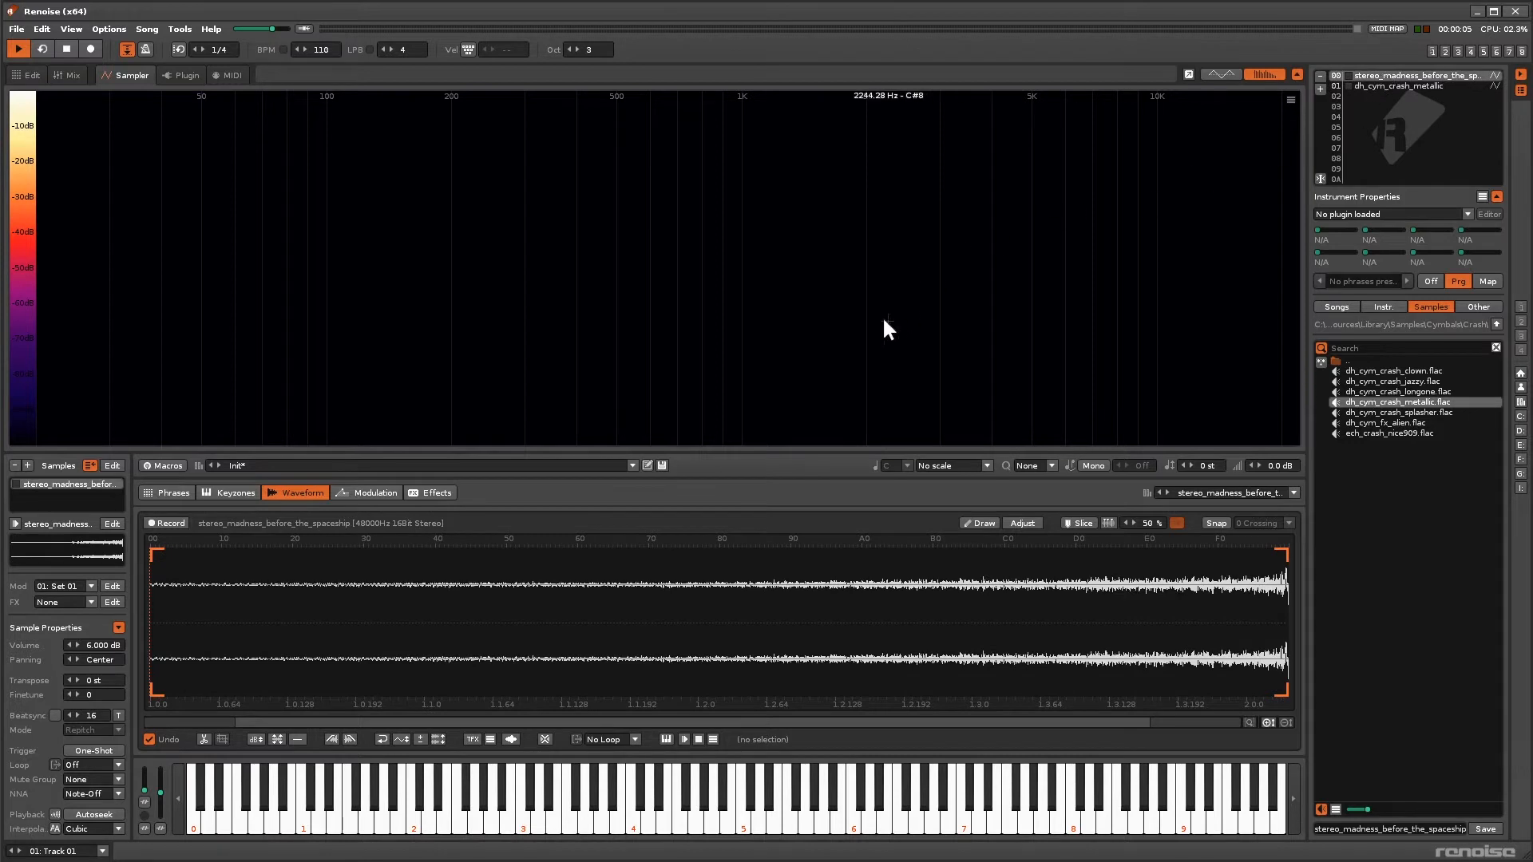
key("q")
key("q")
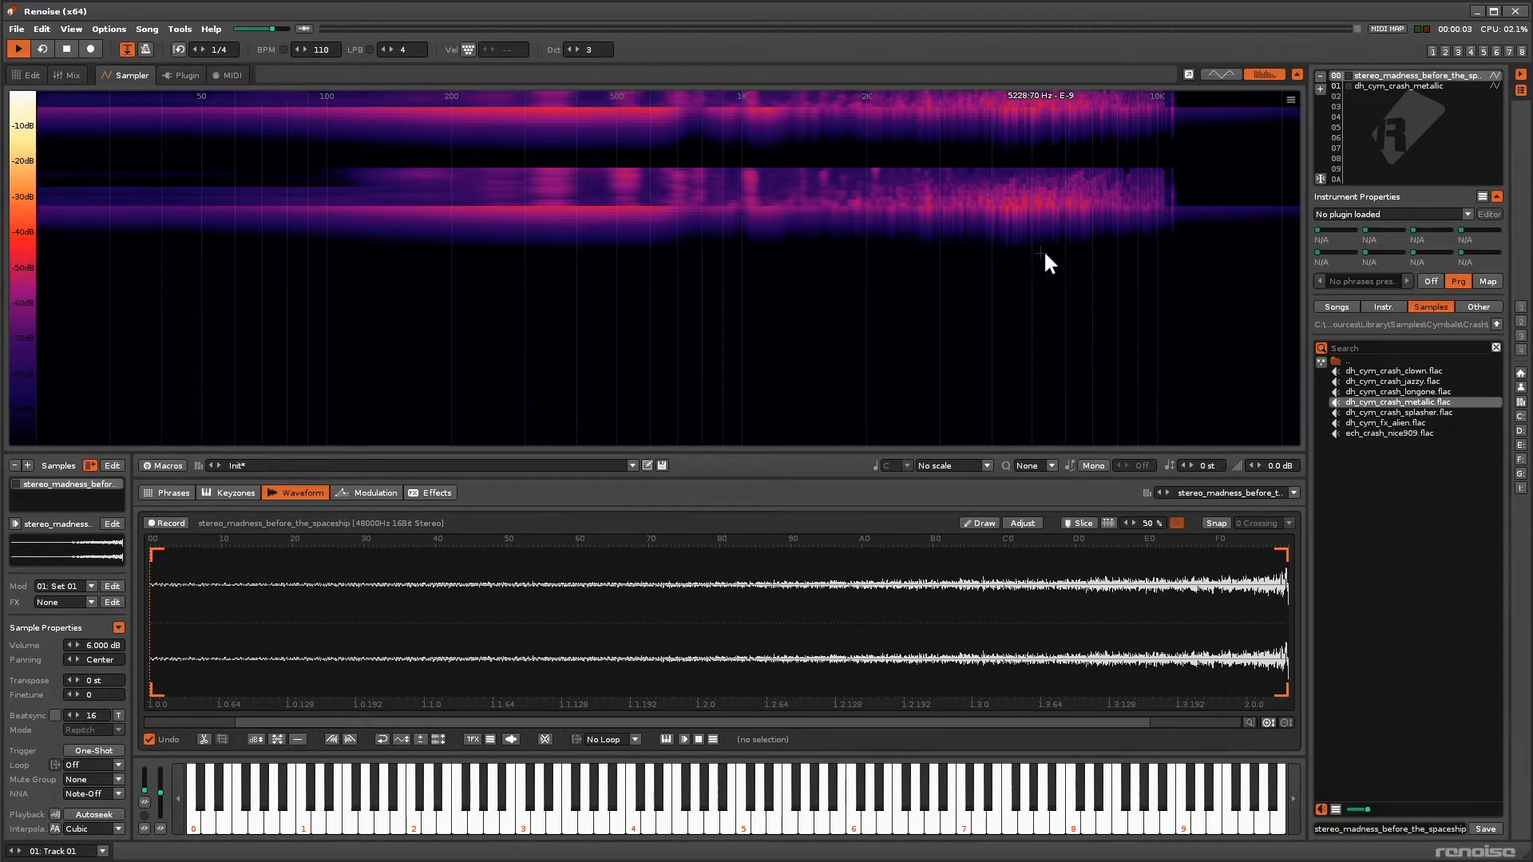
key("q")
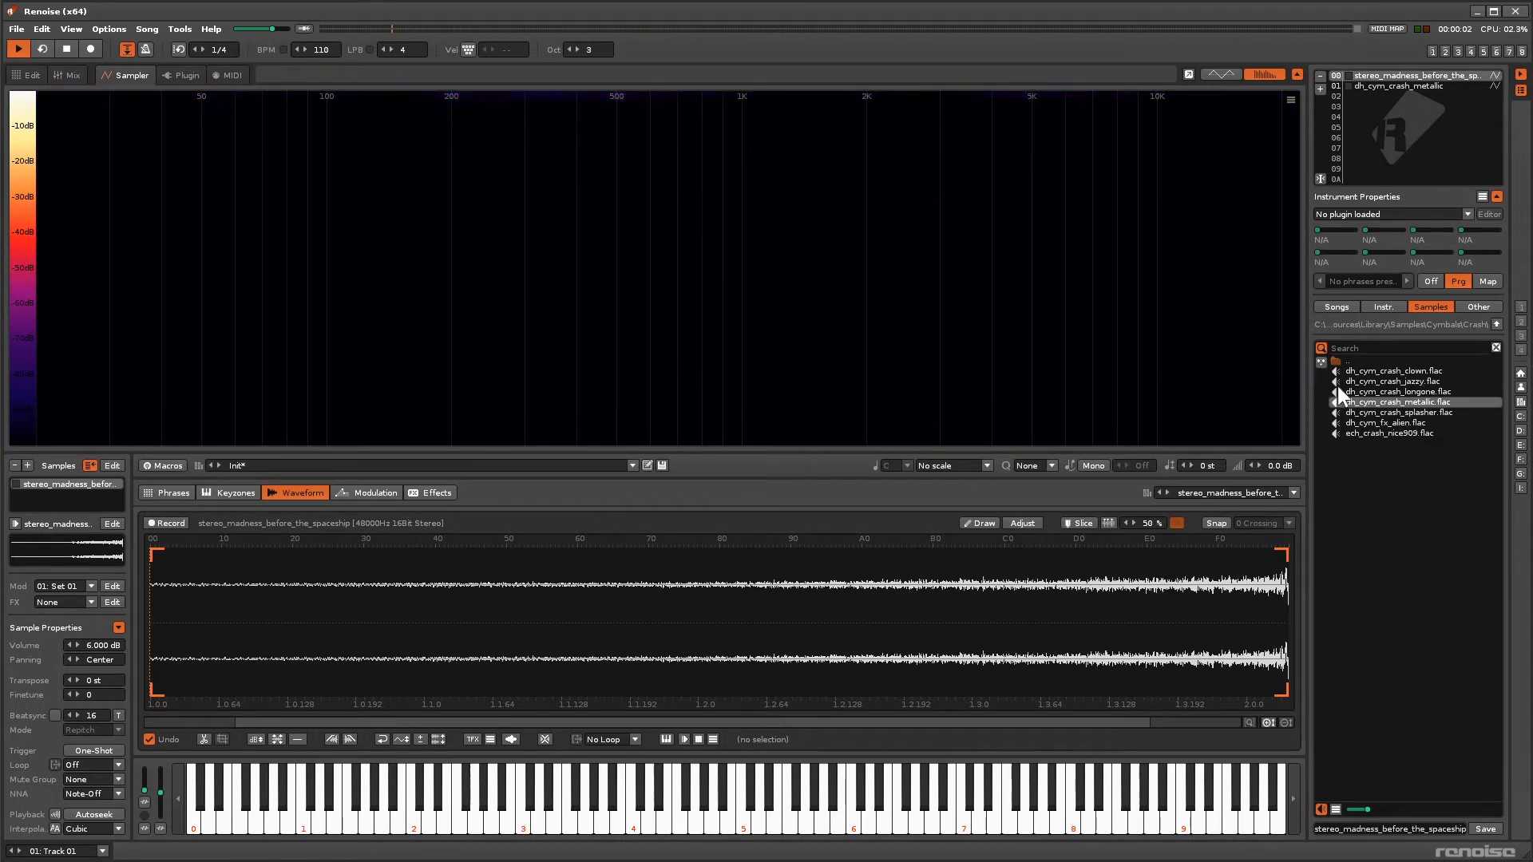
Step: Audition long samples in the Open Hat folder, load dh_ophat_long_ender into instrument slot 02, and play it to view its spectrogram
left_click(1366, 357)
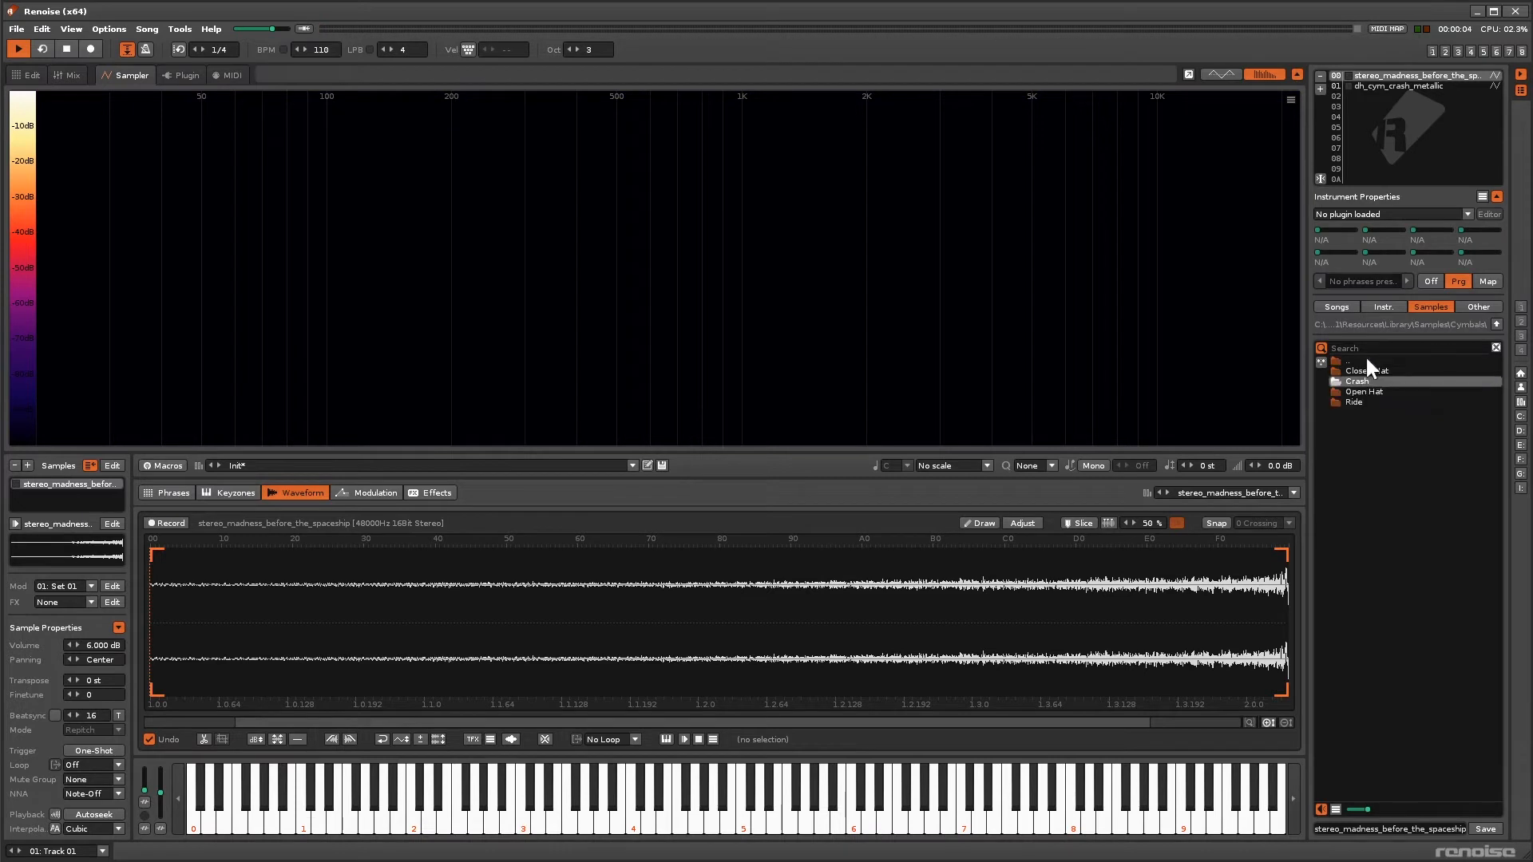
double_click(1371, 391)
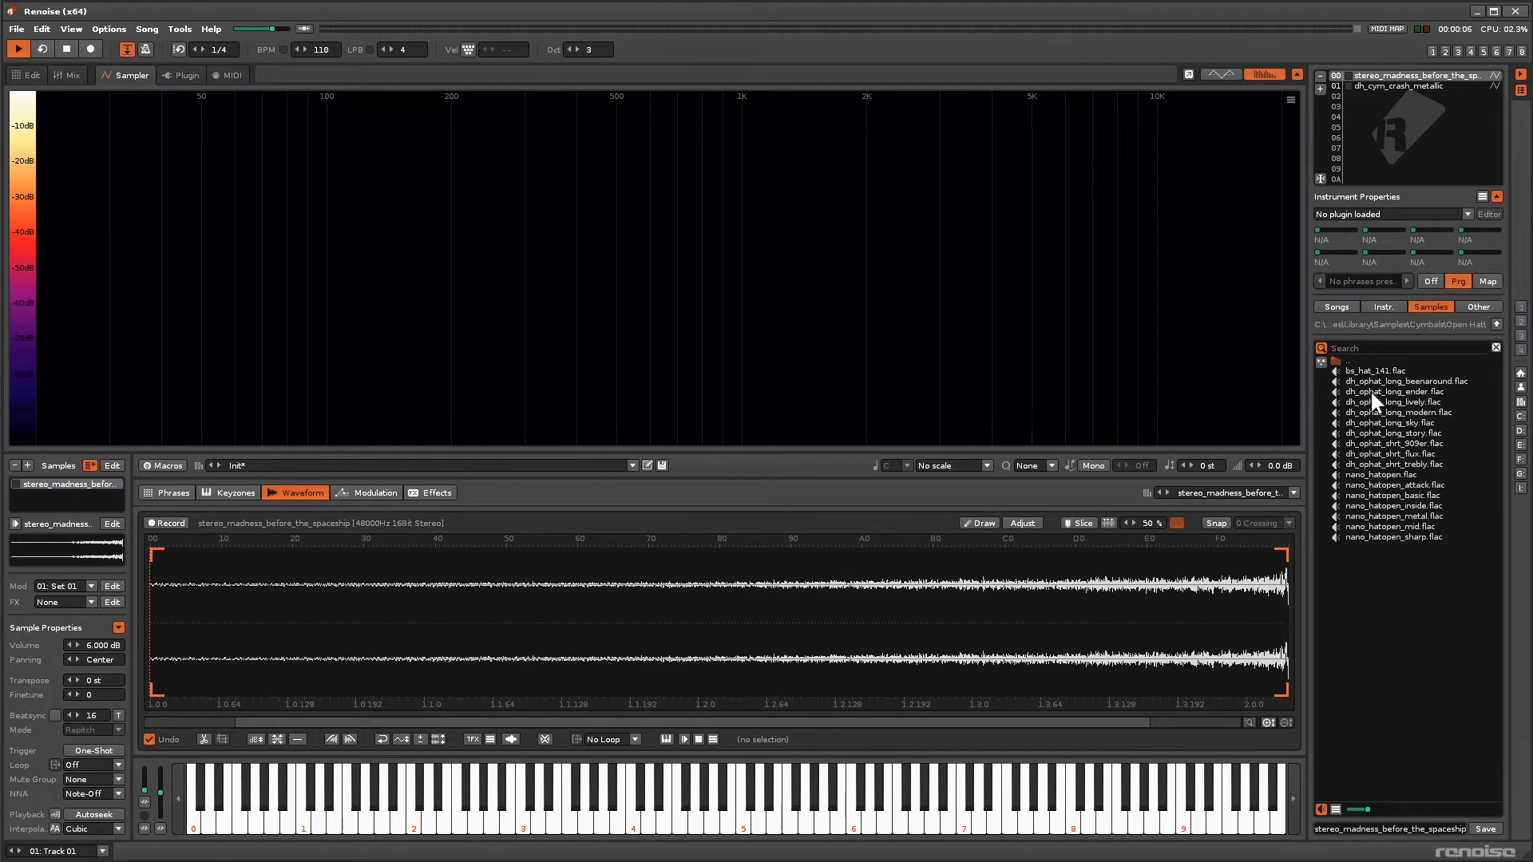
left_click(1382, 408)
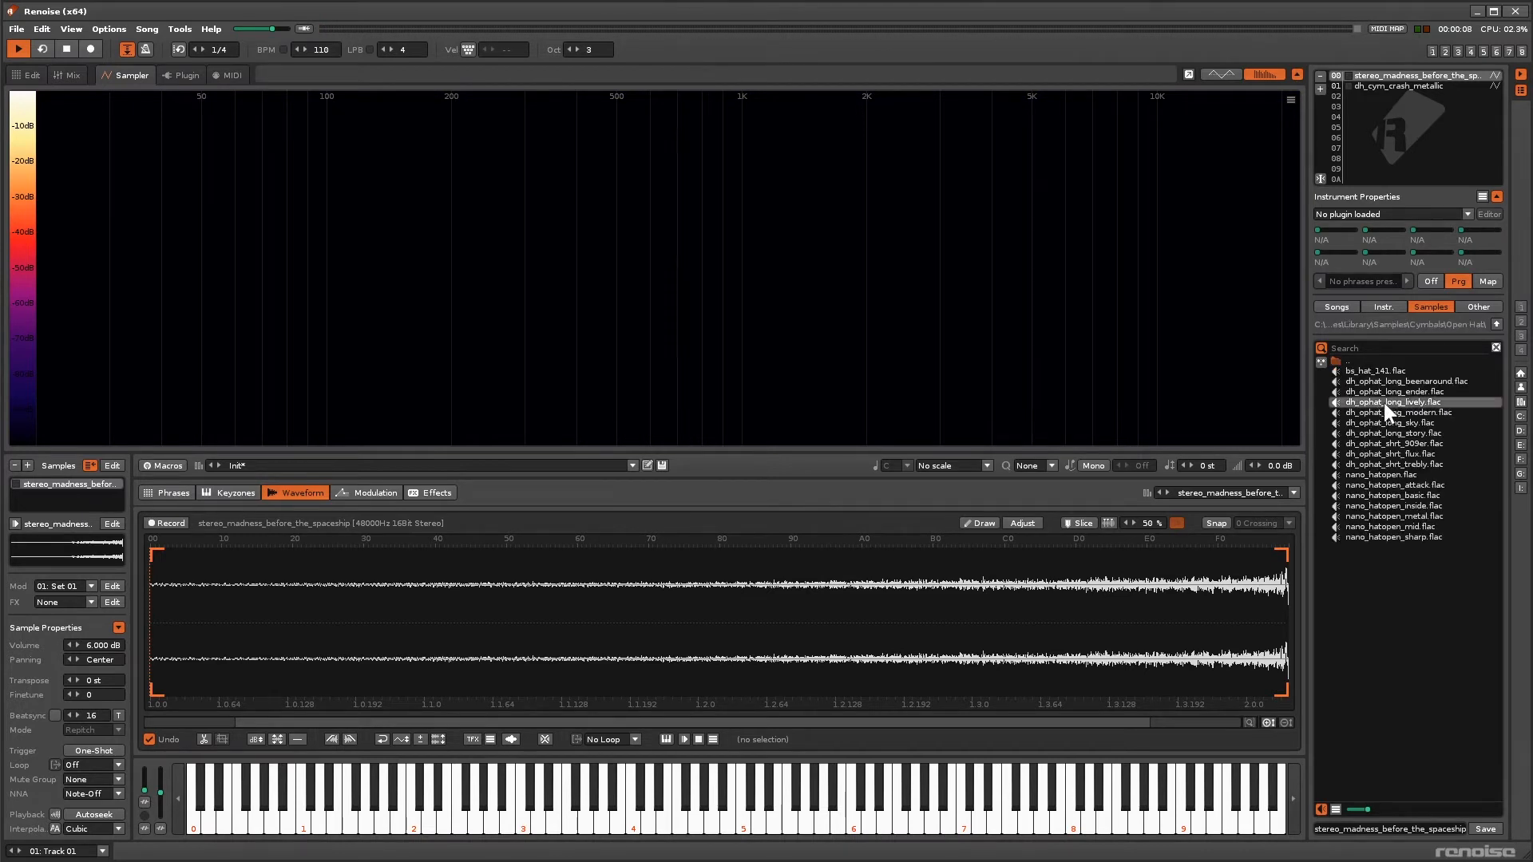
key("Down")
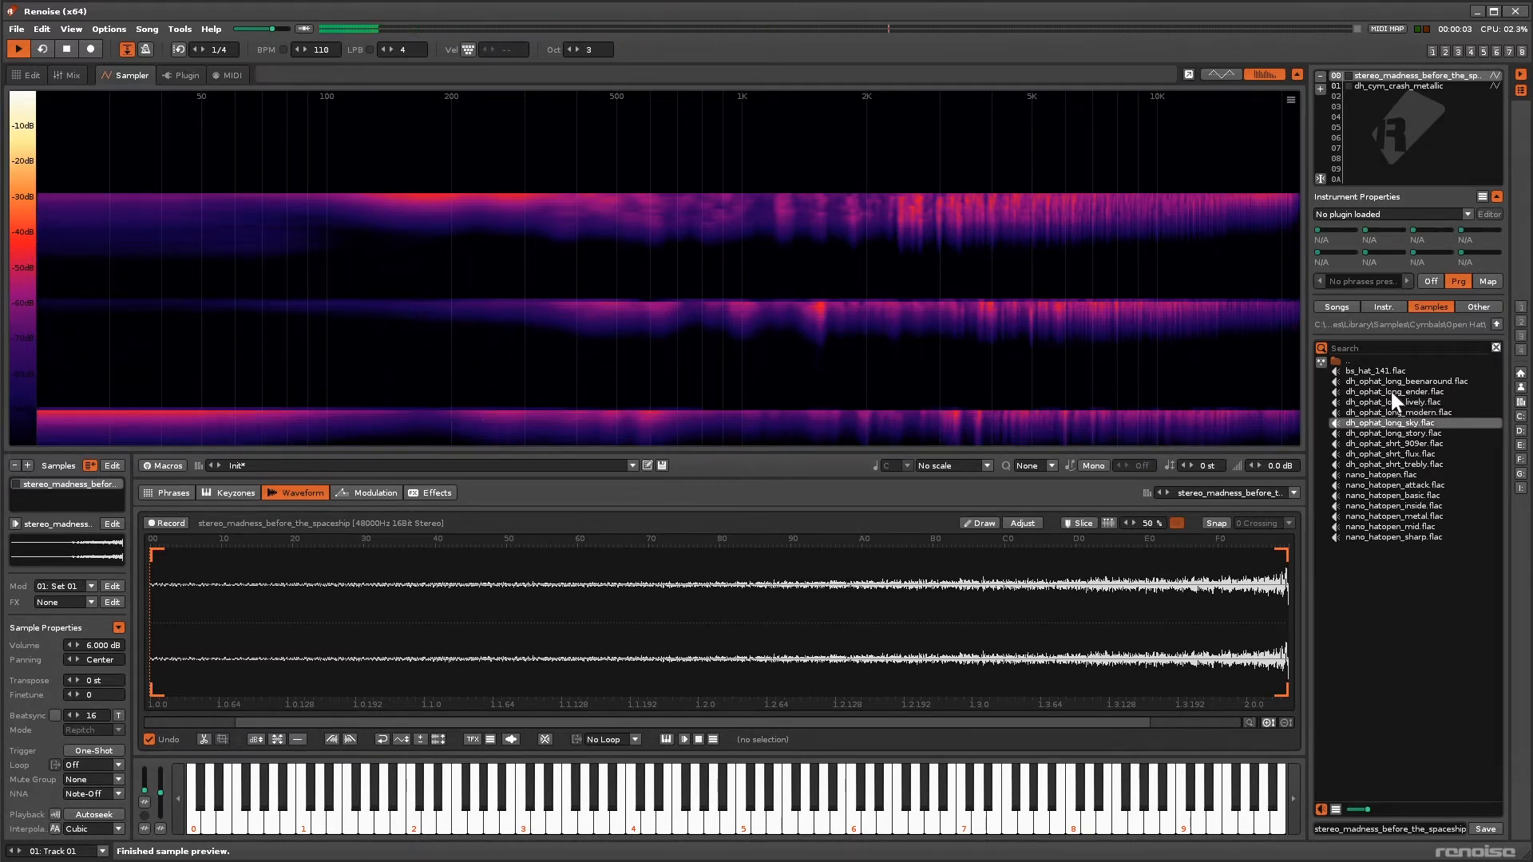
left_click(1390, 391)
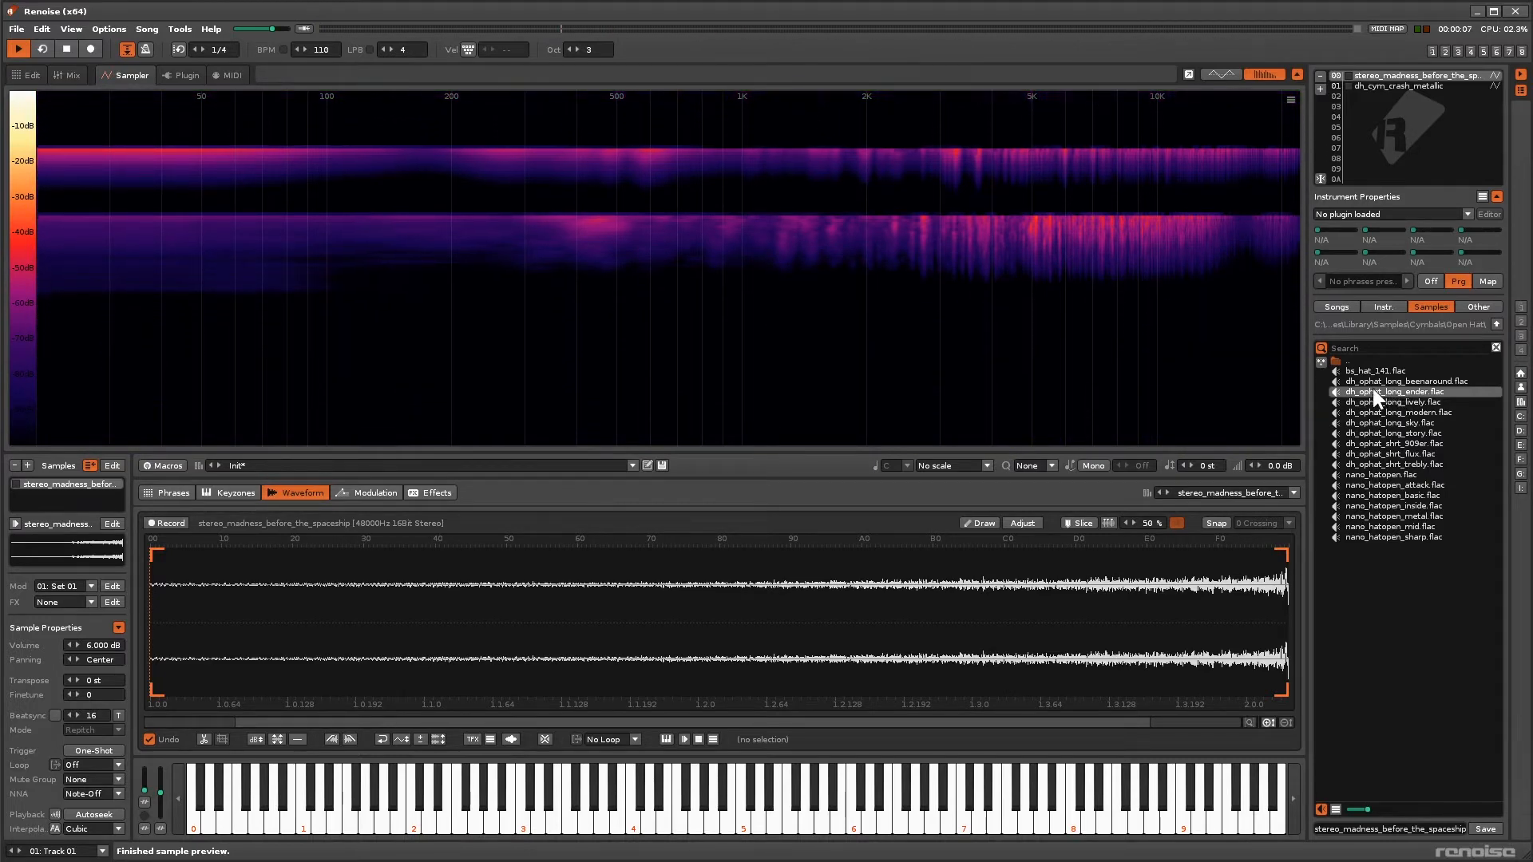
left_click_drag(1372, 387, 1374, 94)
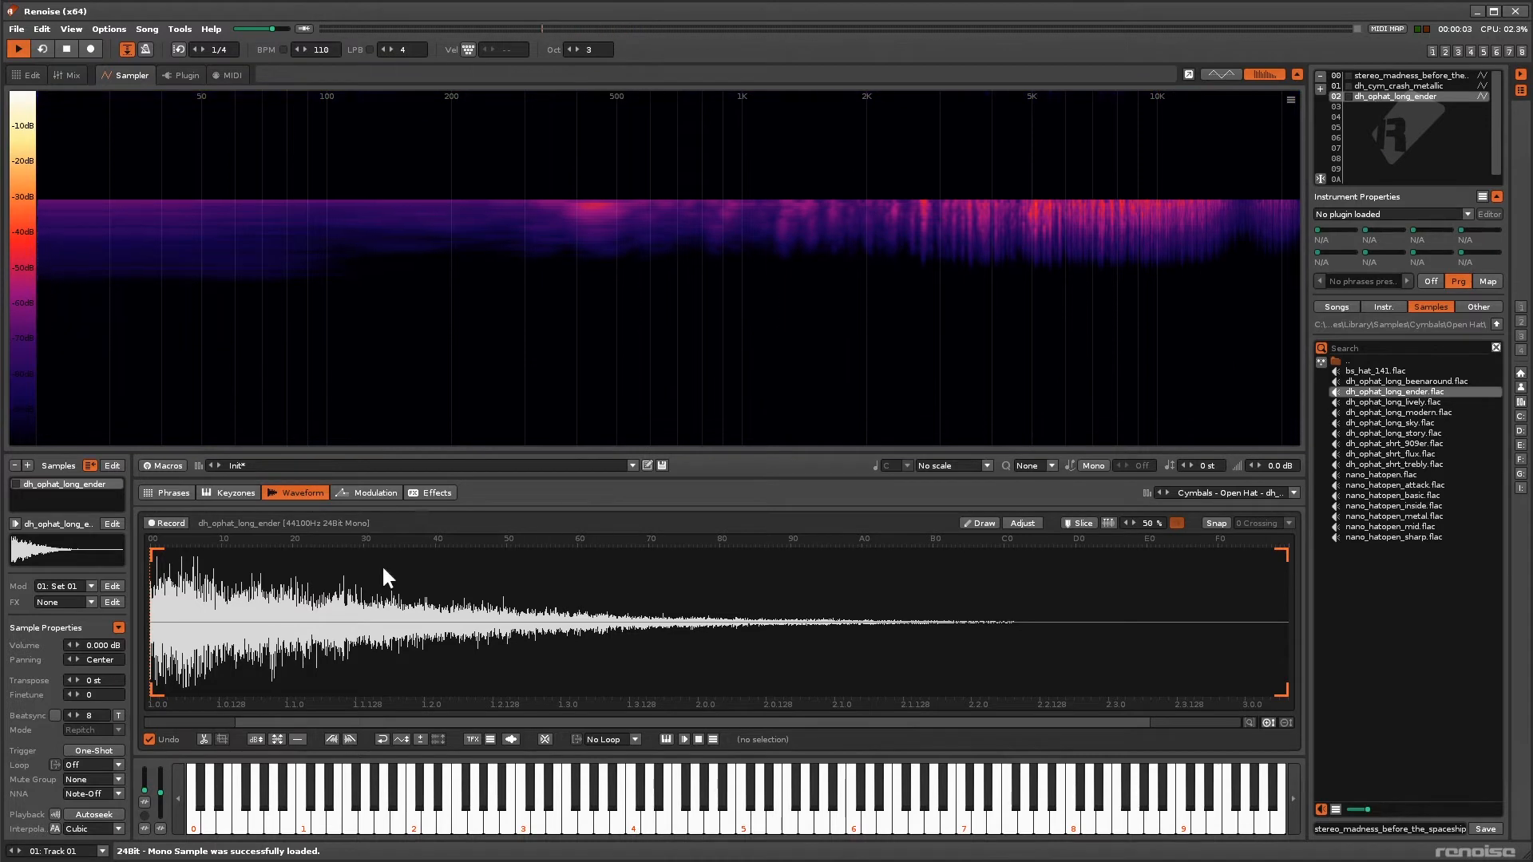
key("q")
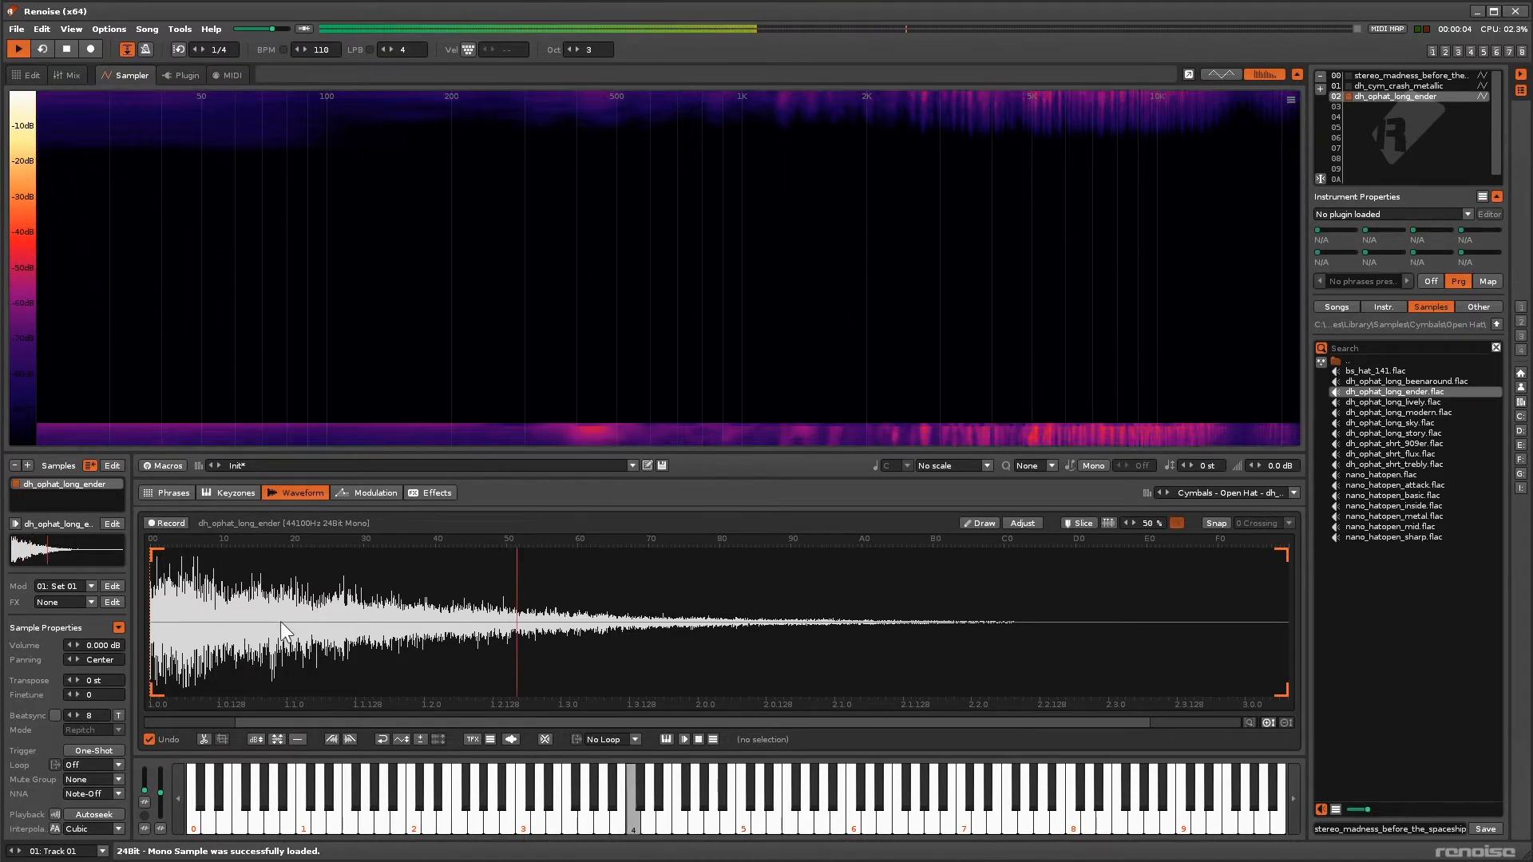
key("q")
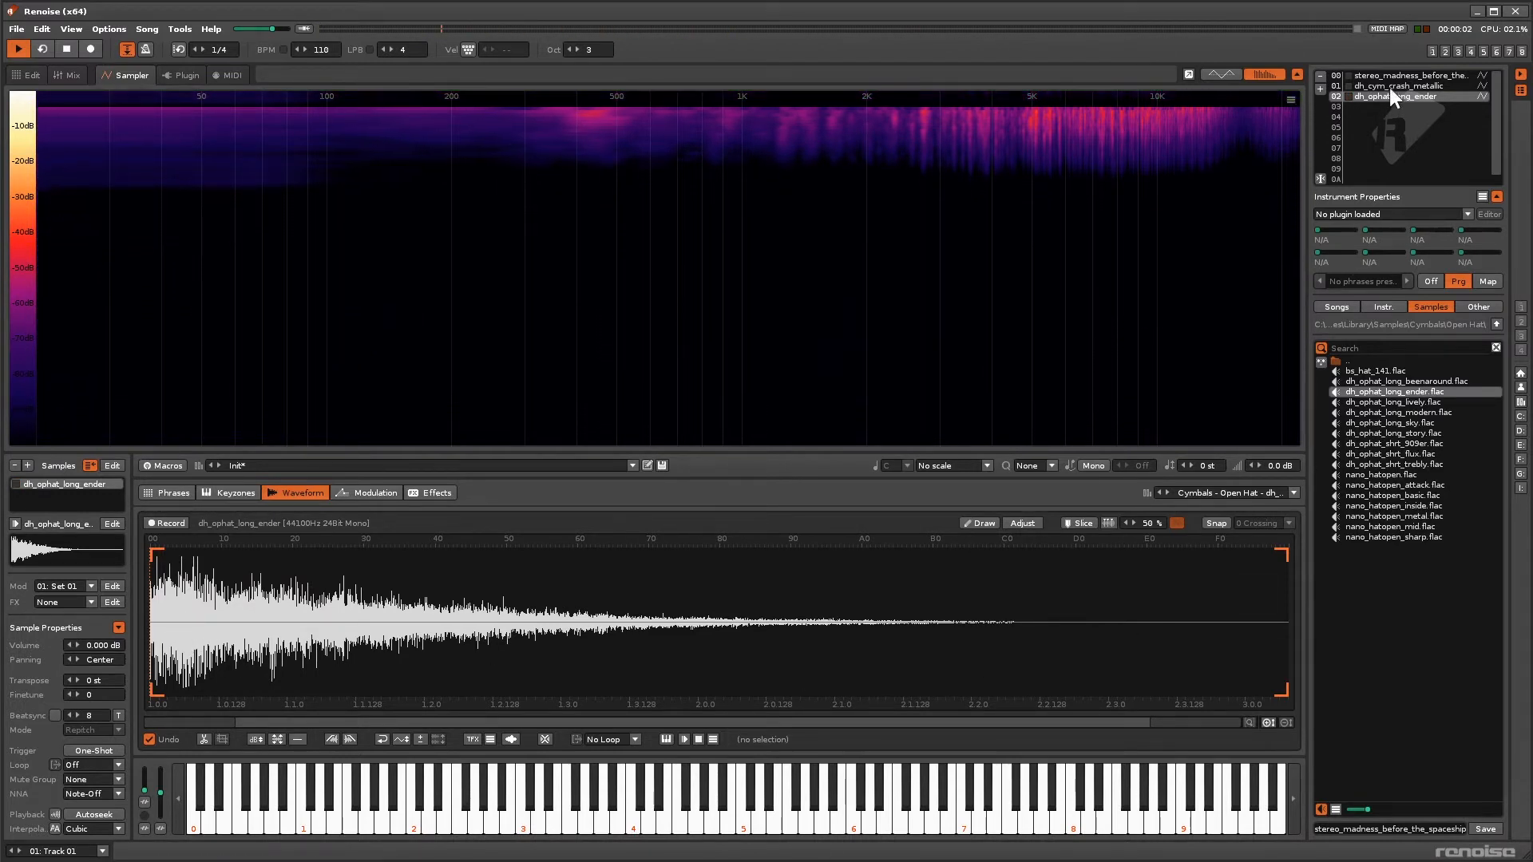
Step: Reverse the whole stereo_madness_before_the_spaceship sample in slot 00, play it, and reverse it back to its original direction
left_click(1395, 75)
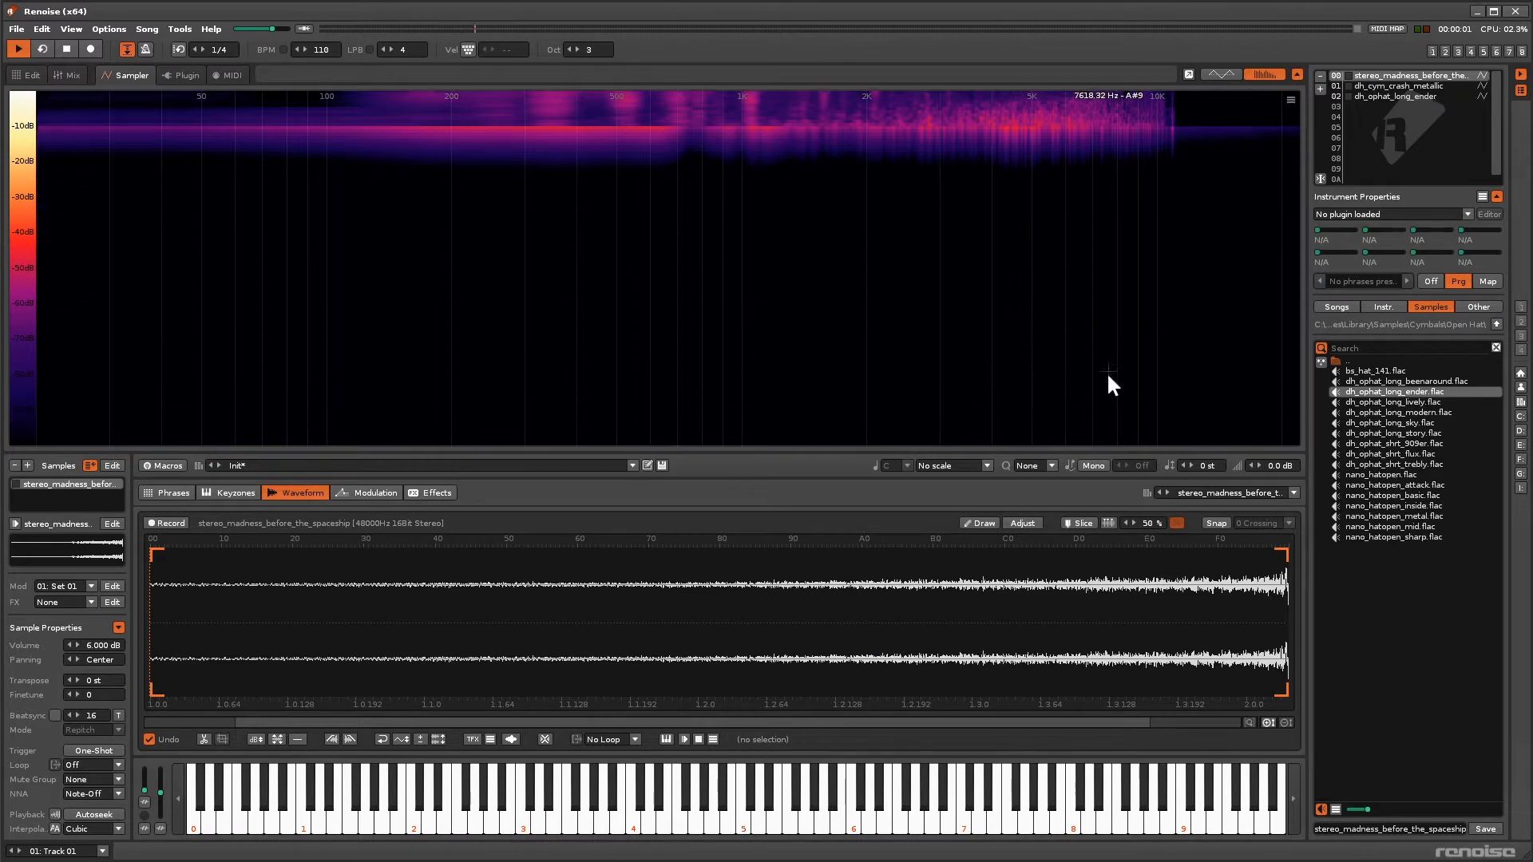
right_click(988, 629)
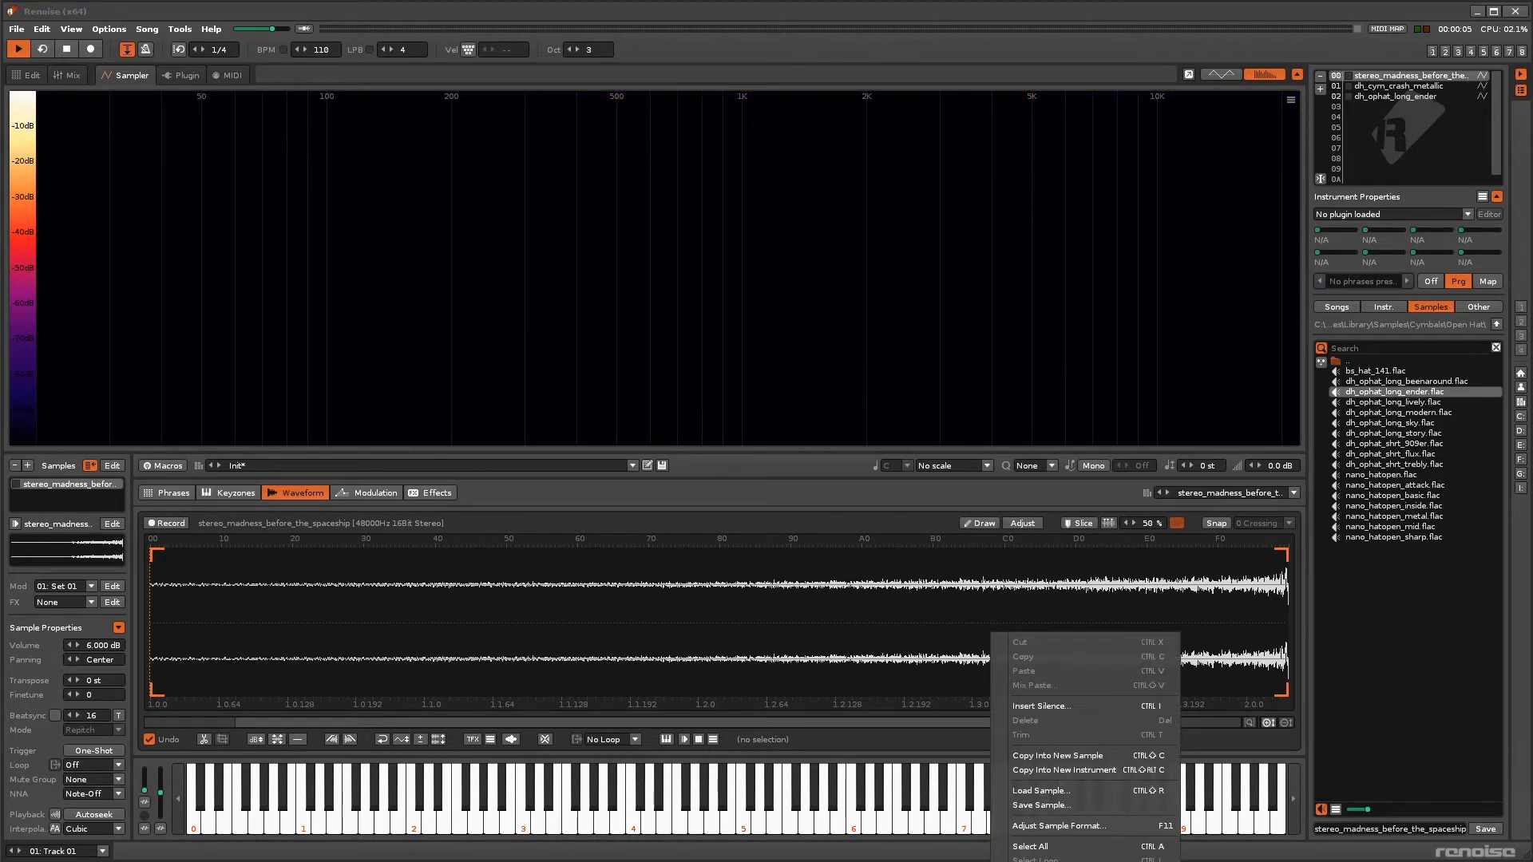
key("ctrl+a")
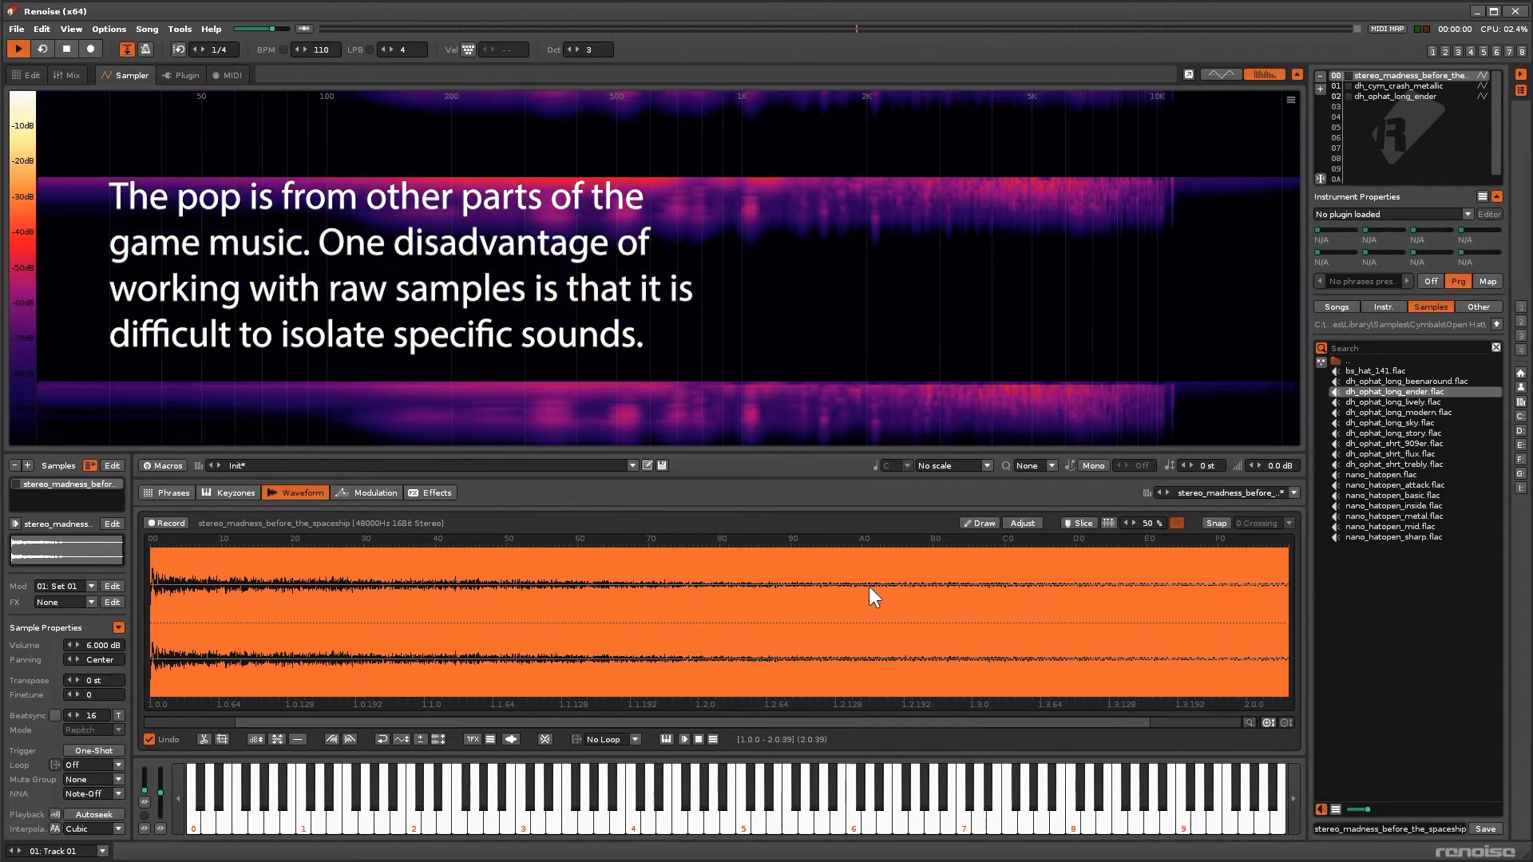
right_click(873, 635)
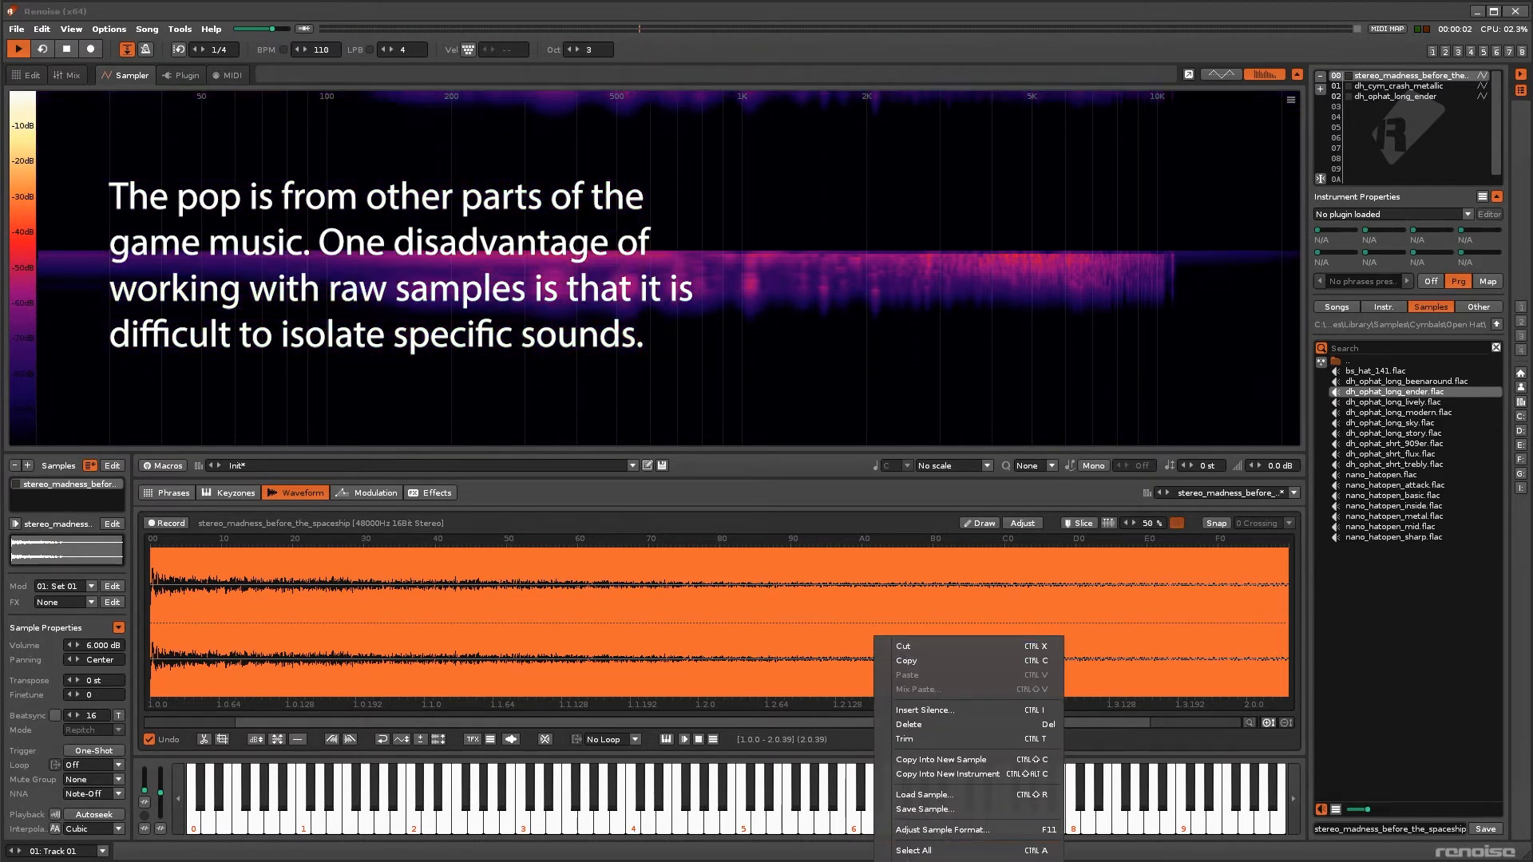
left_click(926, 861)
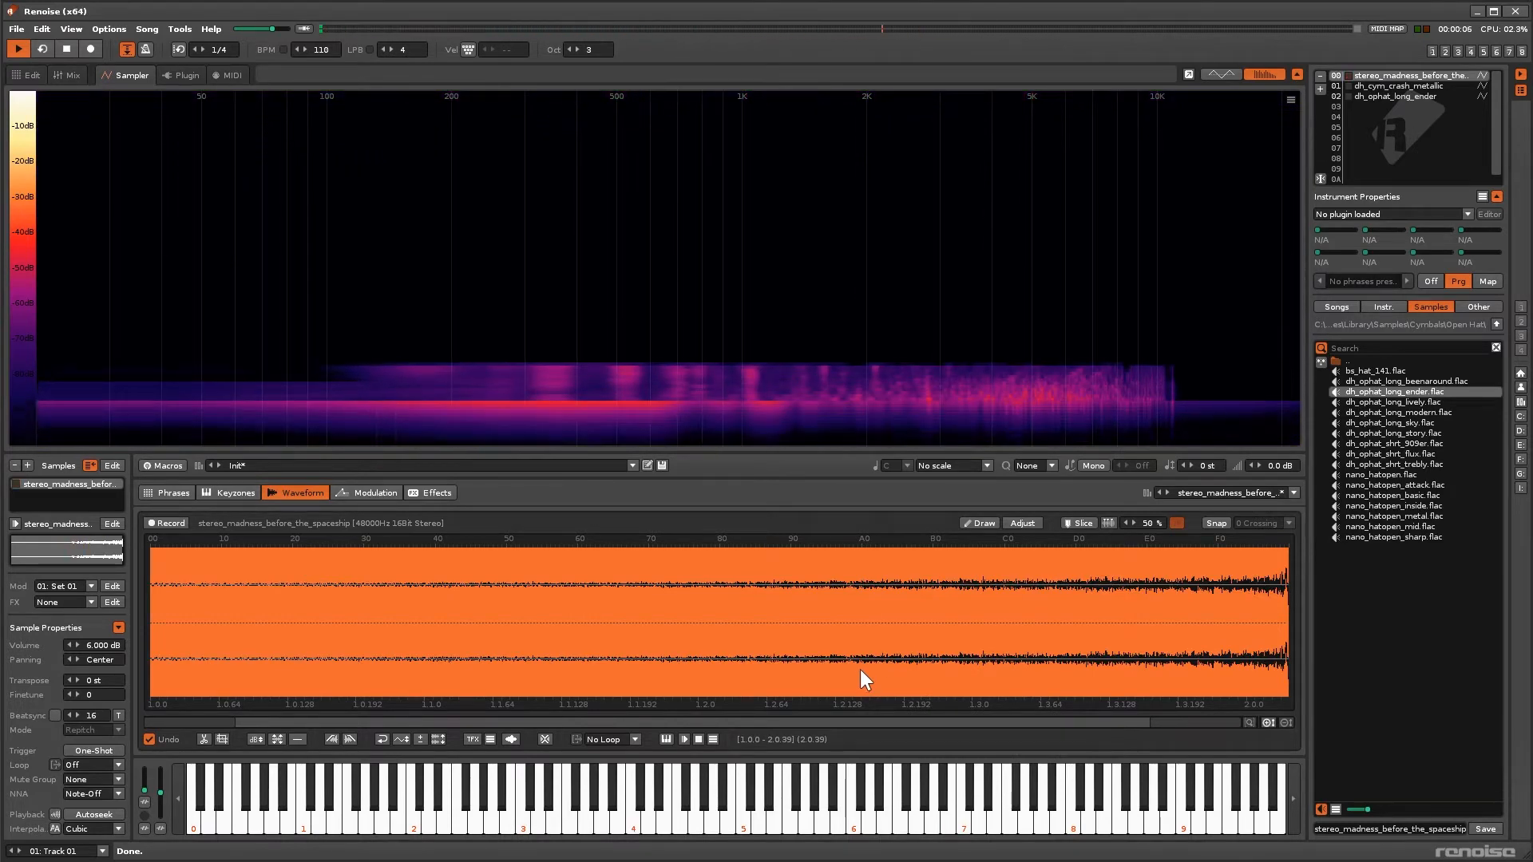
Step: Reverse the entire dh_cym_crash_metallic sample in slot 01, clear the selection, and play the reversed crash
left_click(1381, 83)
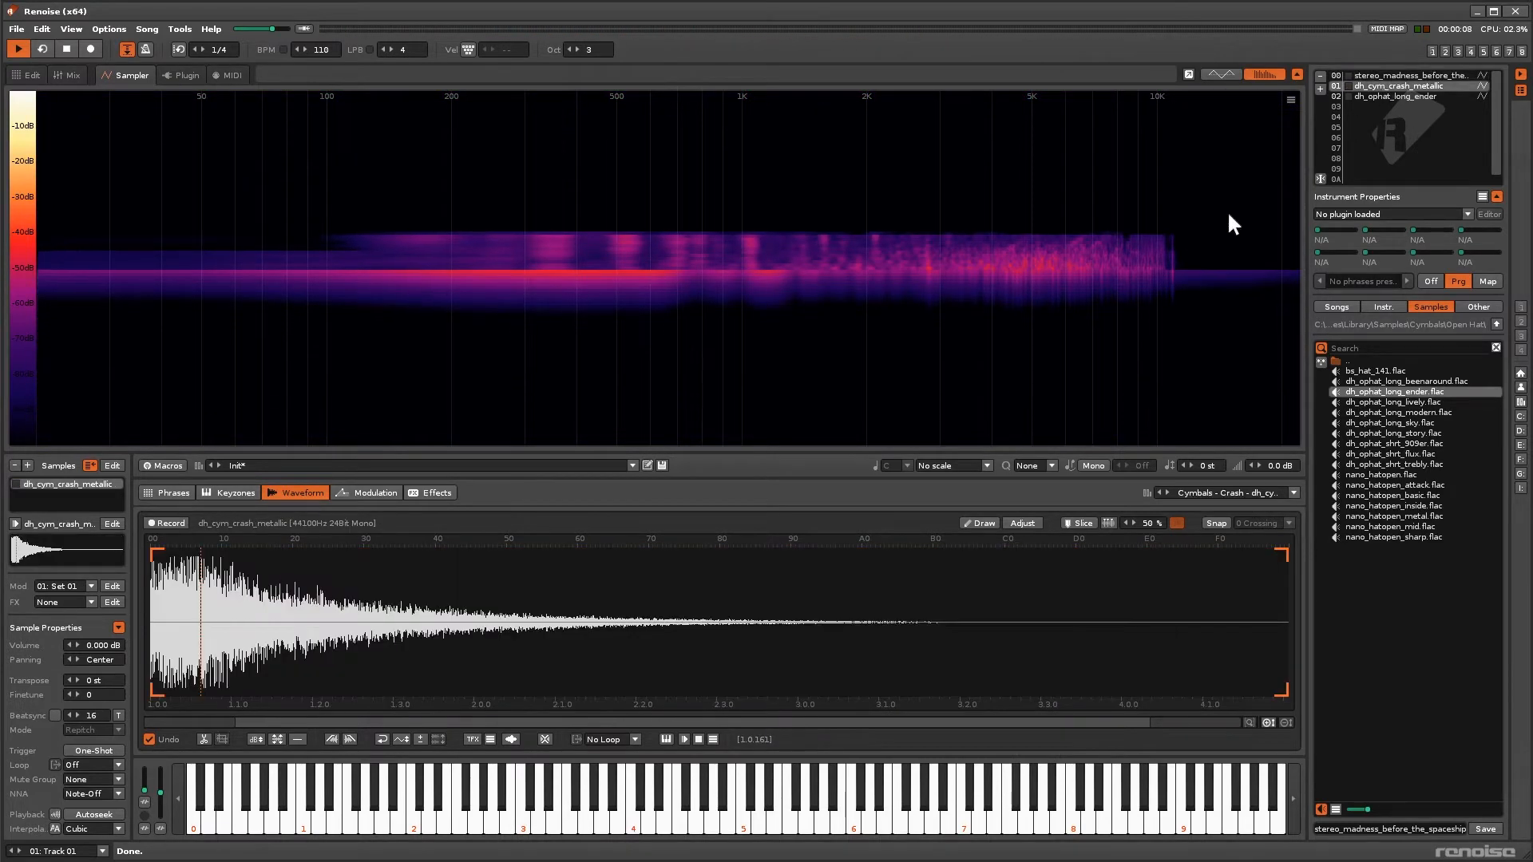
right_click(383, 611)
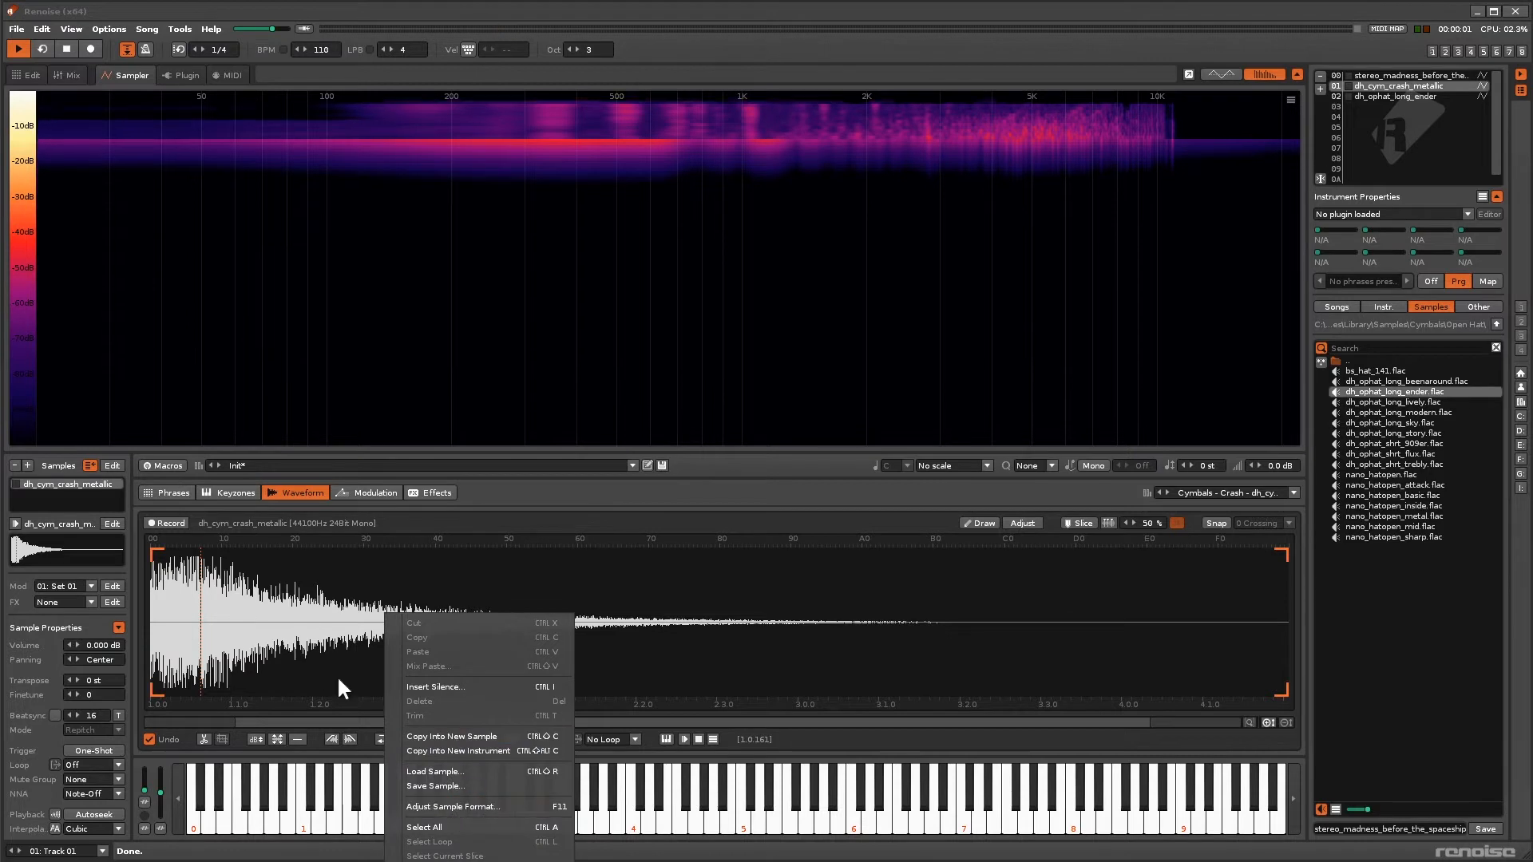
left_click(313, 660)
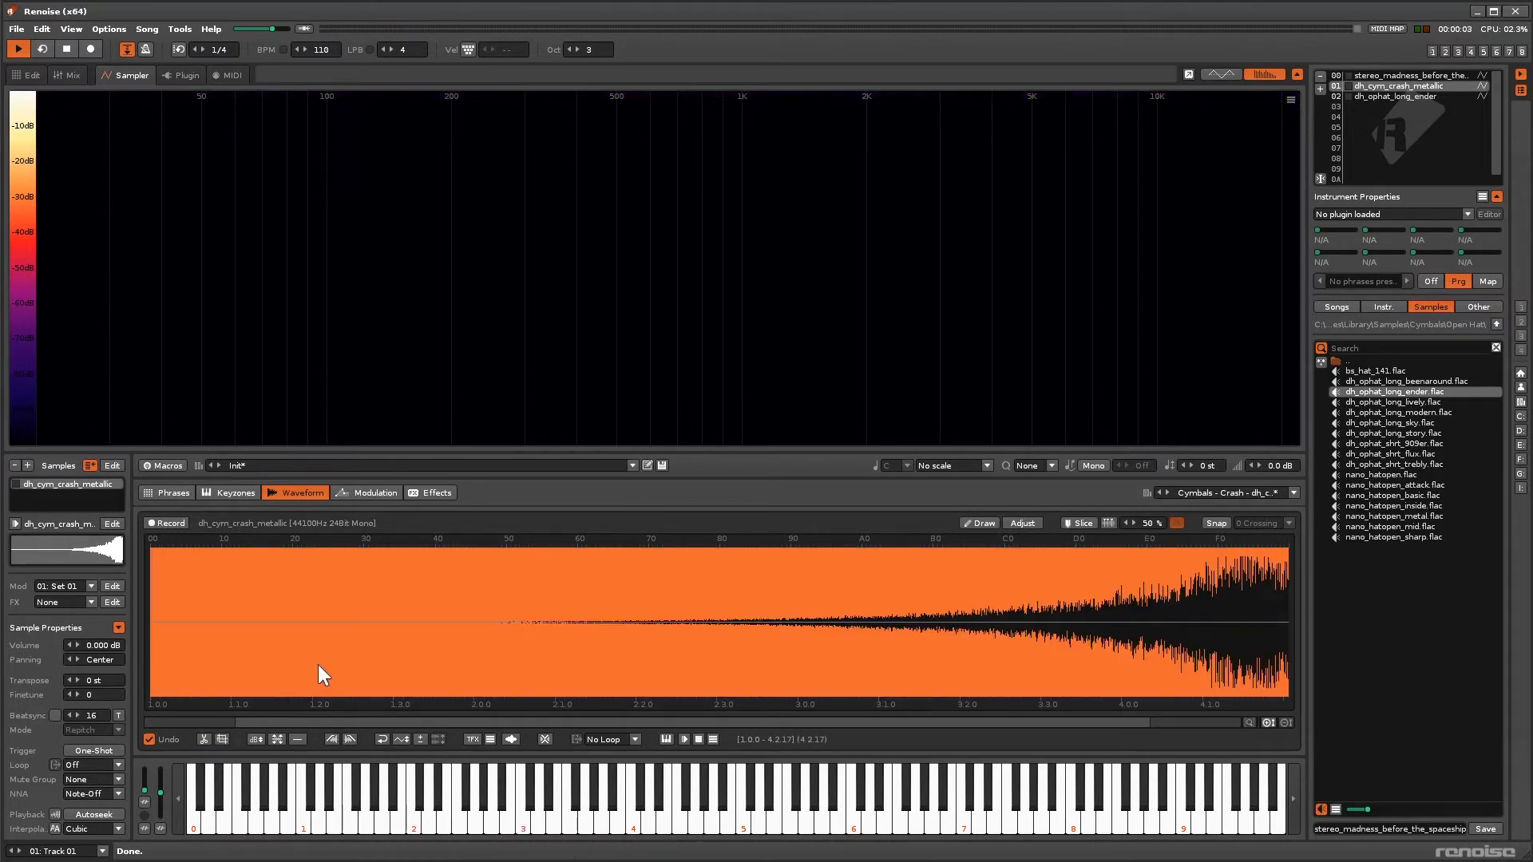
left_click(894, 632)
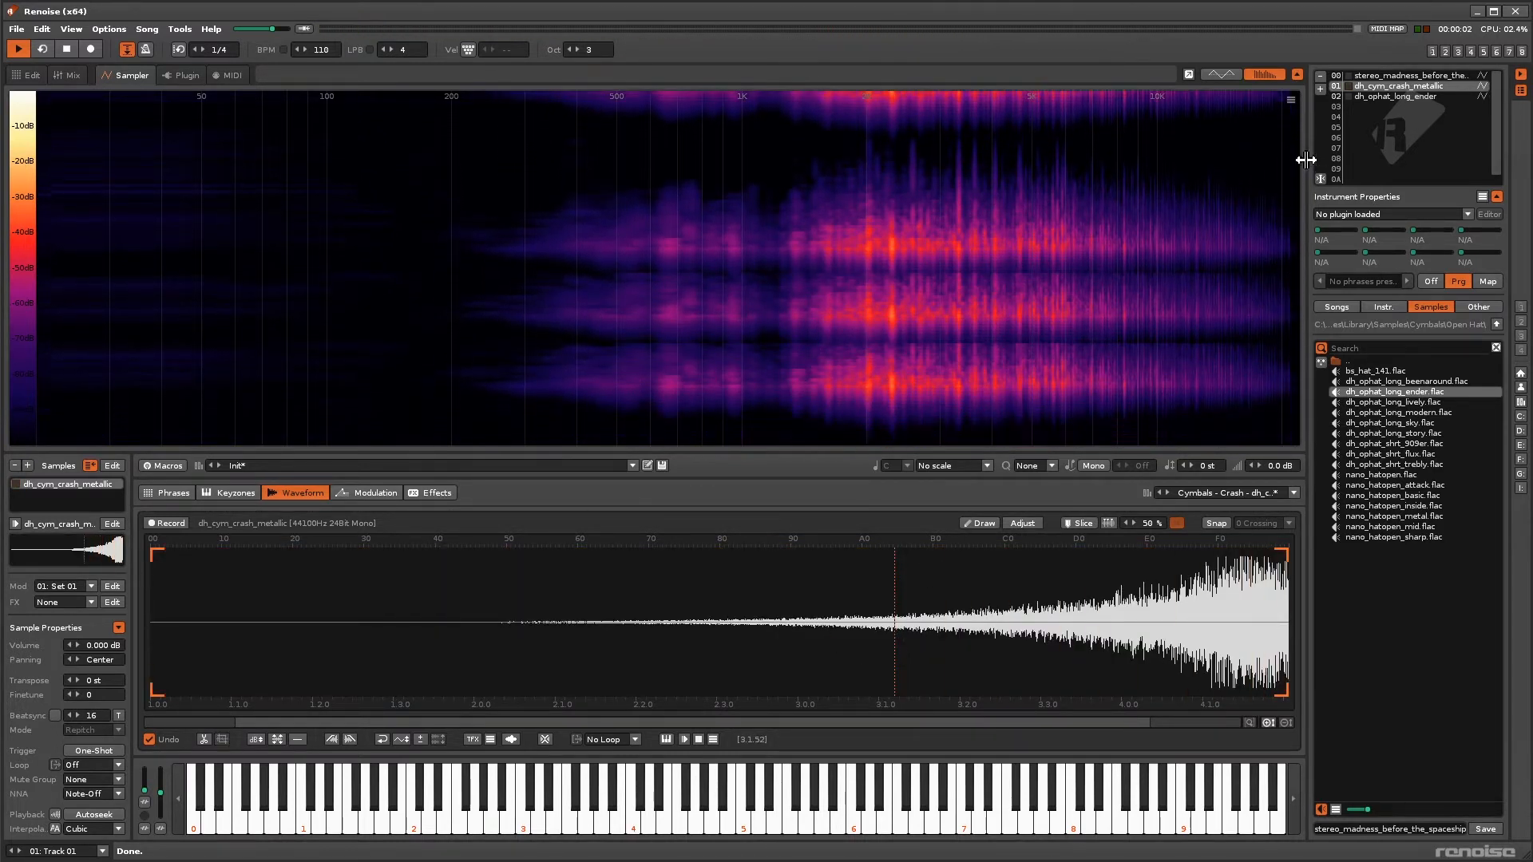
Step: Reverse the entire dh_ophat_long_ender sample in slot 02, clear the selection, and play the reversed open hat
left_click(1368, 95)
right_click(504, 596)
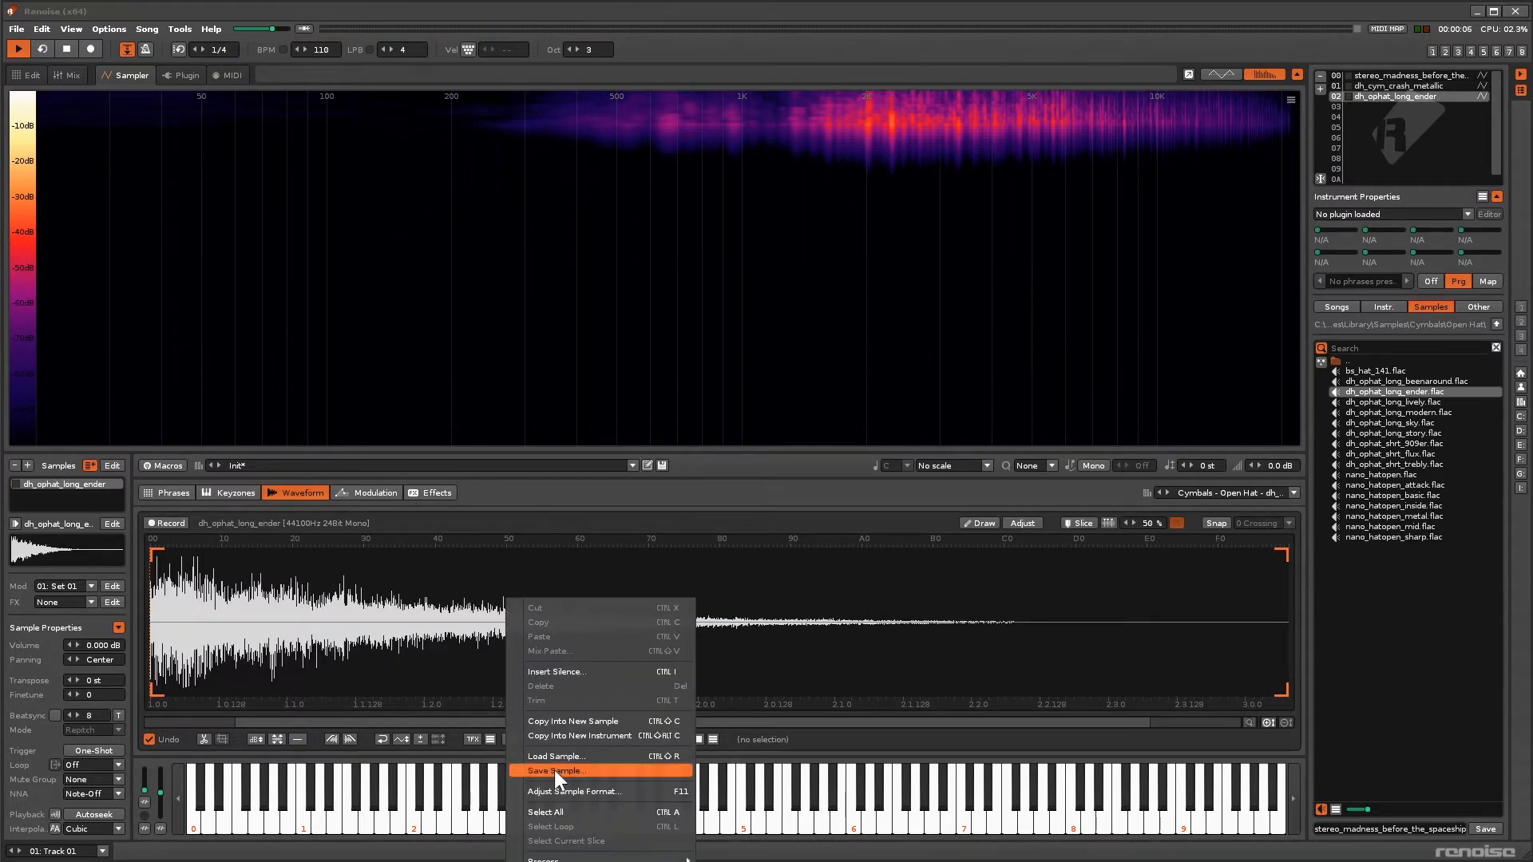
left_click(390, 643)
key("ctrl+r")
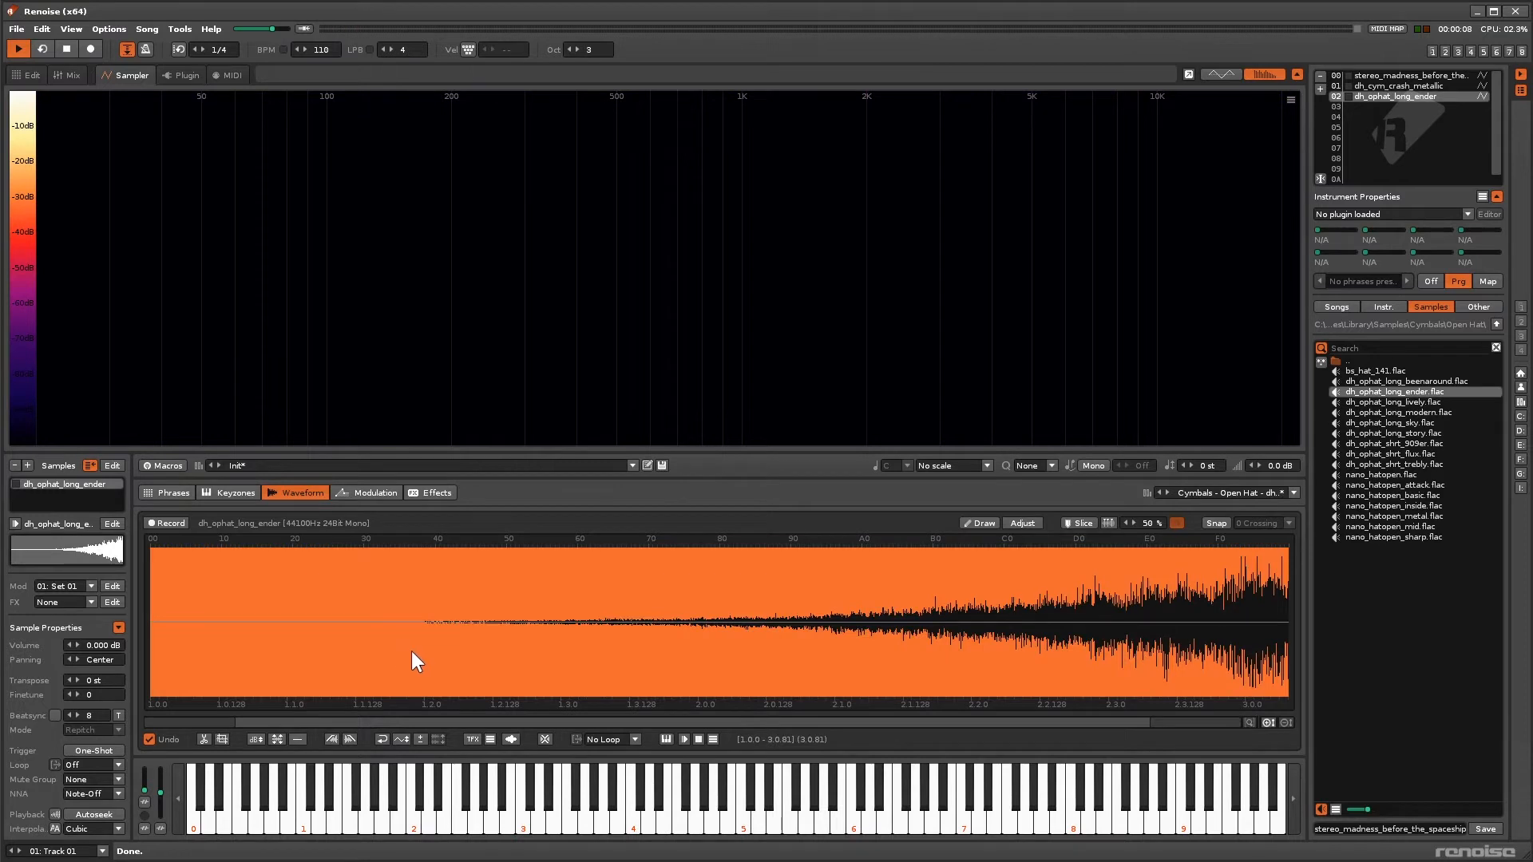
left_click(711, 619)
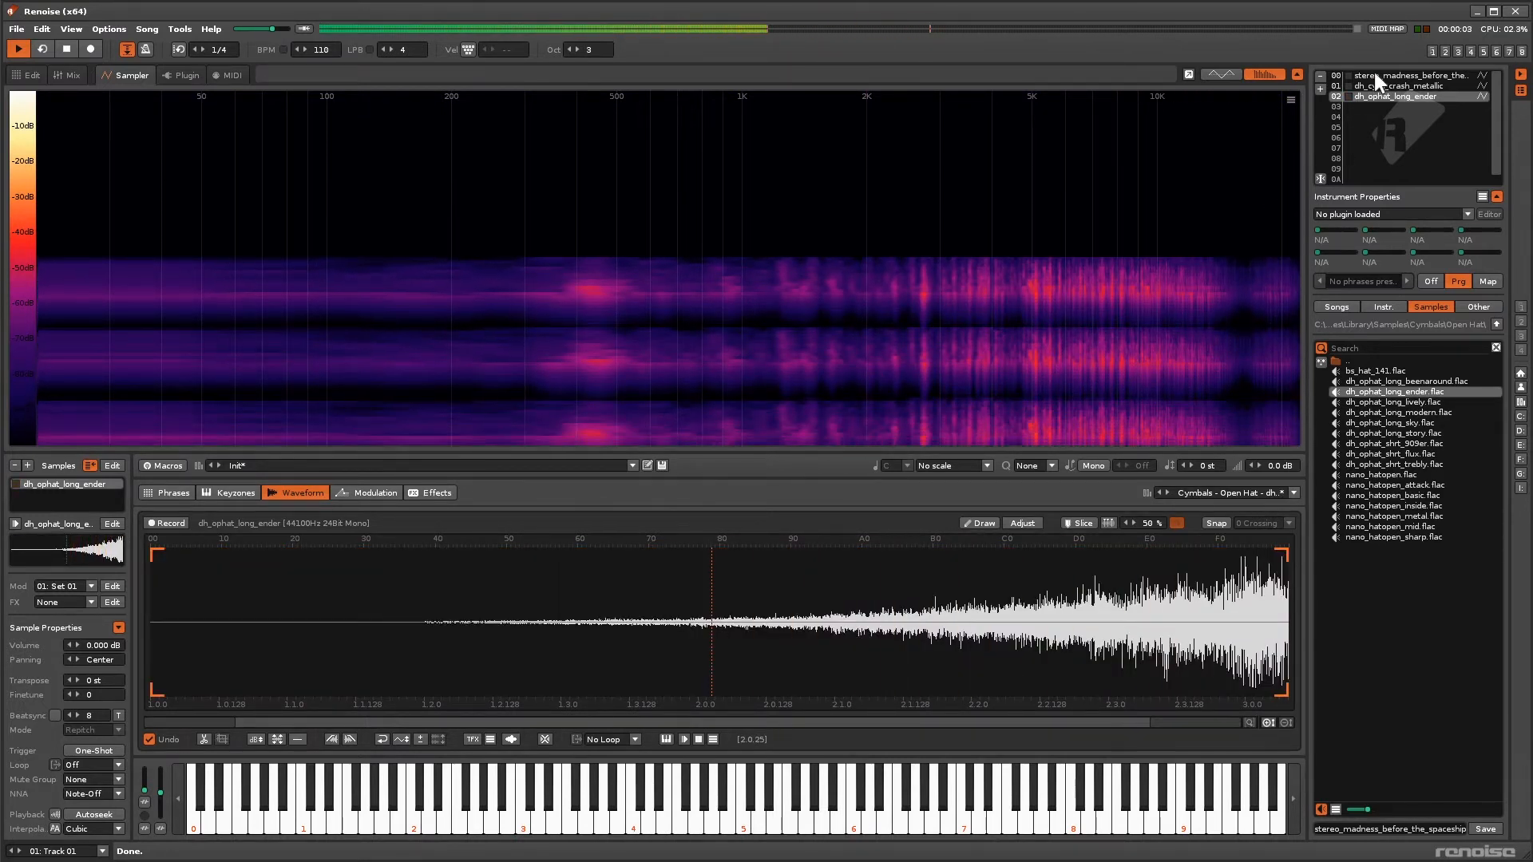
Step: Switch to Bitwig Studio, list the crash samples in a wider browser, and audition Cymbal Crash samples
left_click(1375, 74)
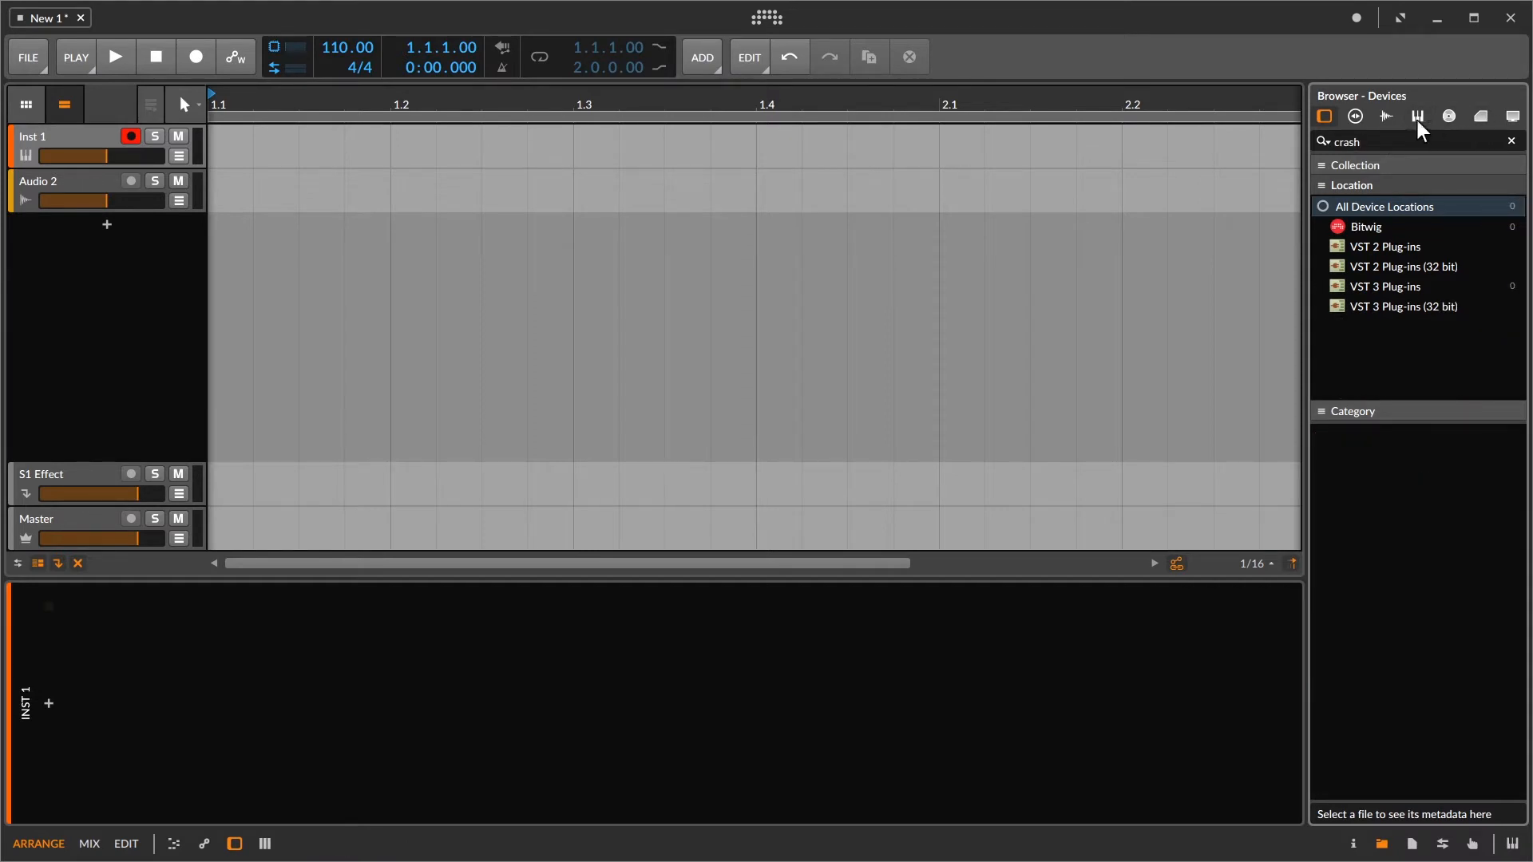
left_click(1385, 117)
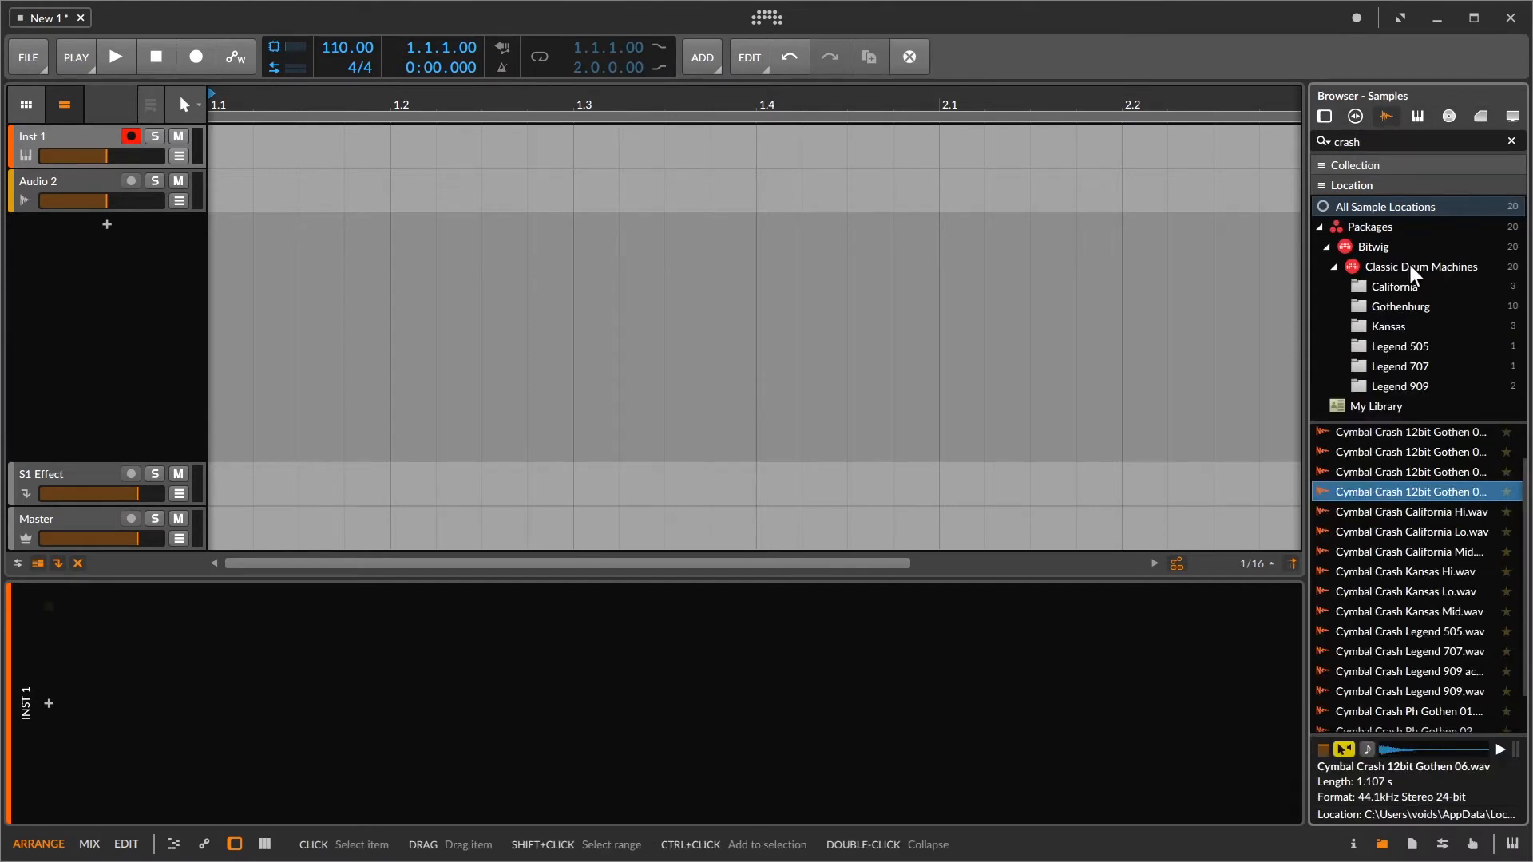
left_click_drag(1303, 458, 1127, 465)
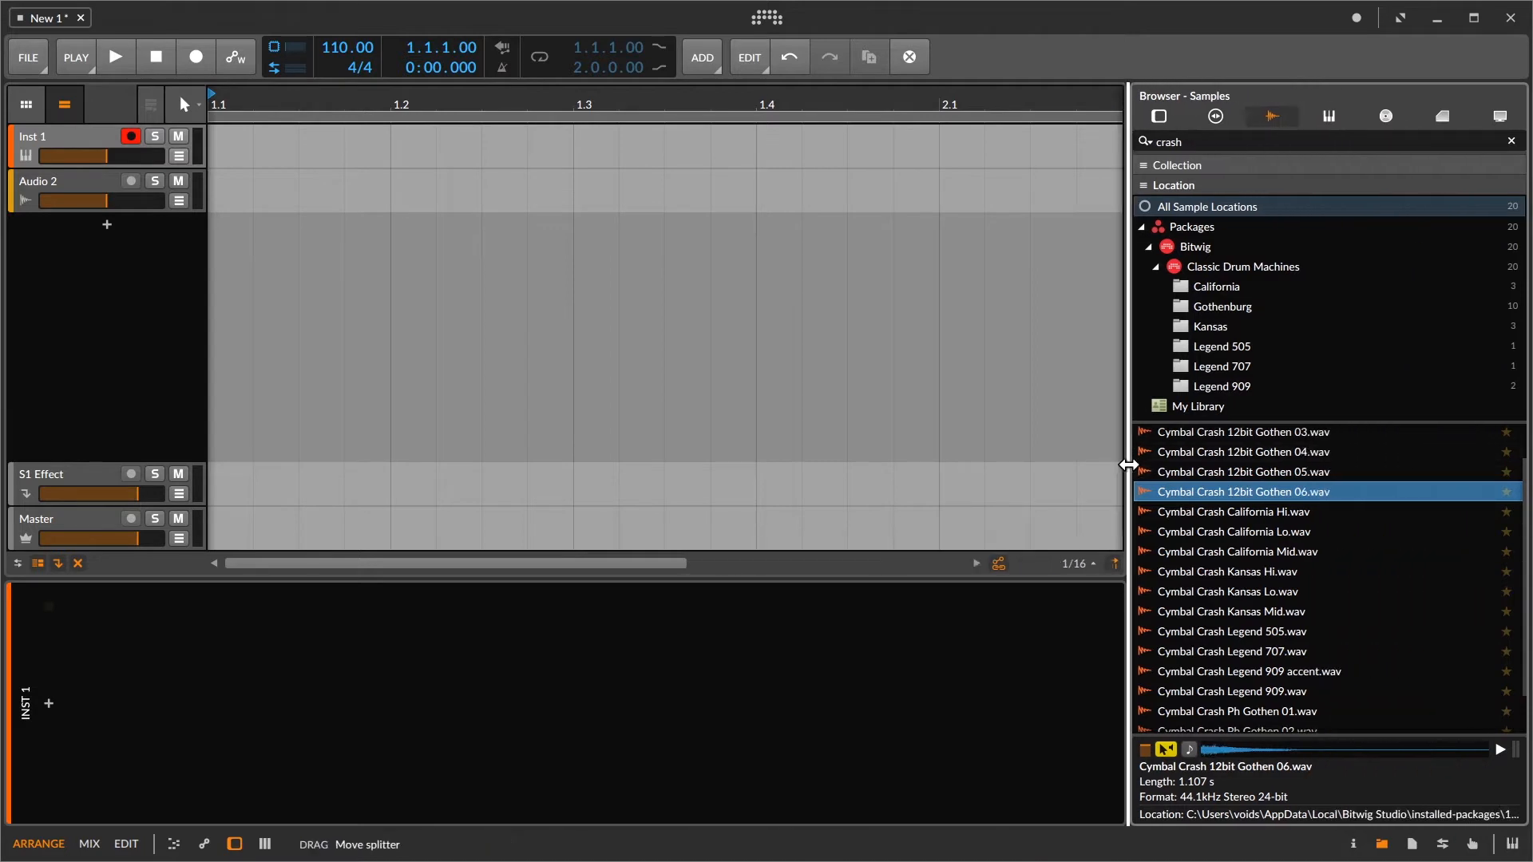
left_click(1258, 613)
left_click(1262, 658)
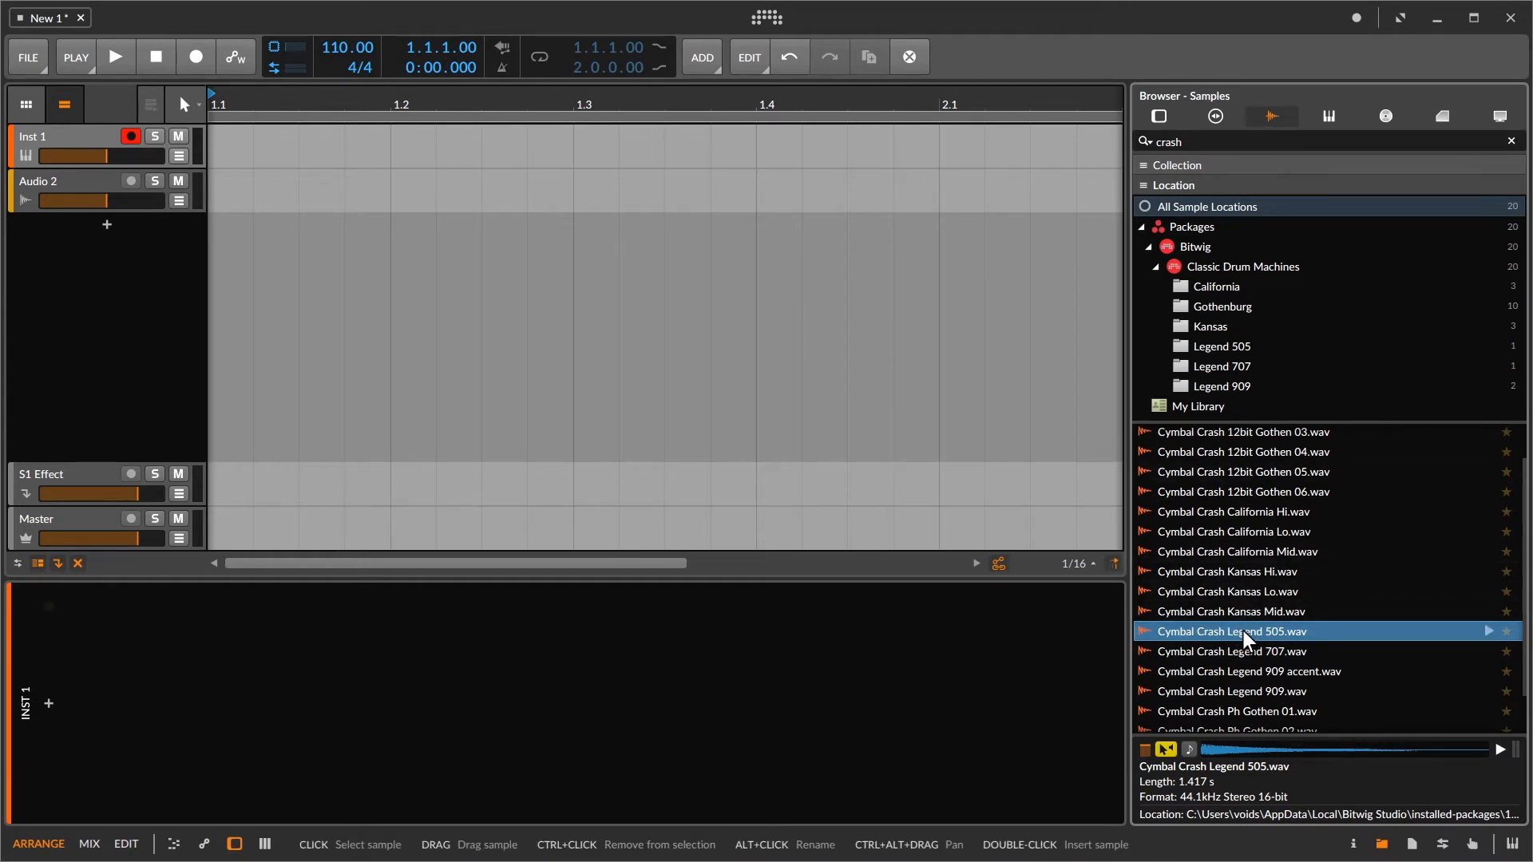
Step: Place Cymbal Crash Legend 505.wav on a new track at the start of the arrangement and play it
left_click_drag(988, 536, 239, 242)
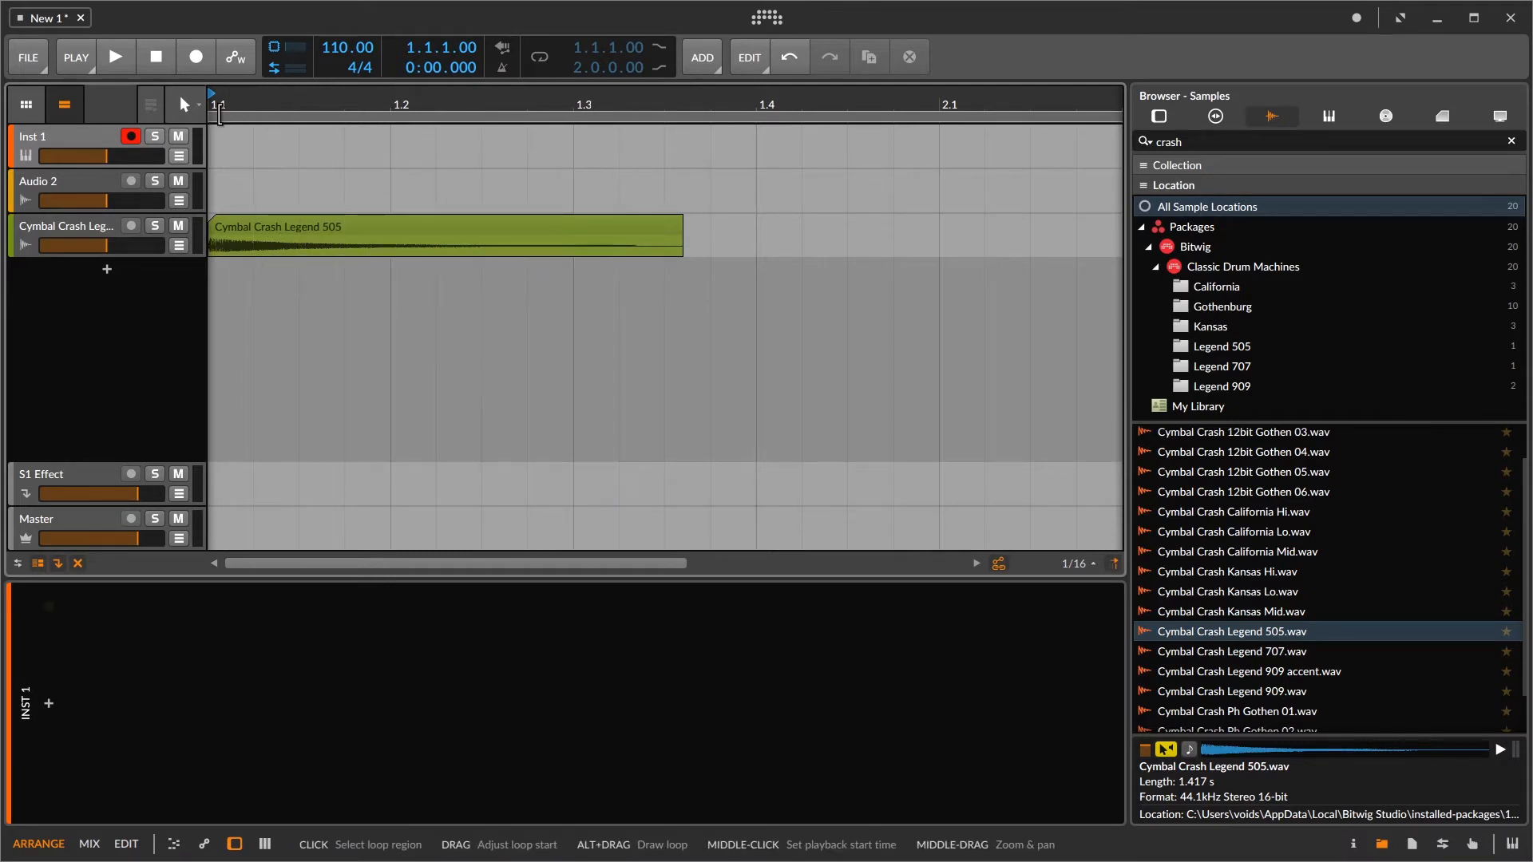
key("space")
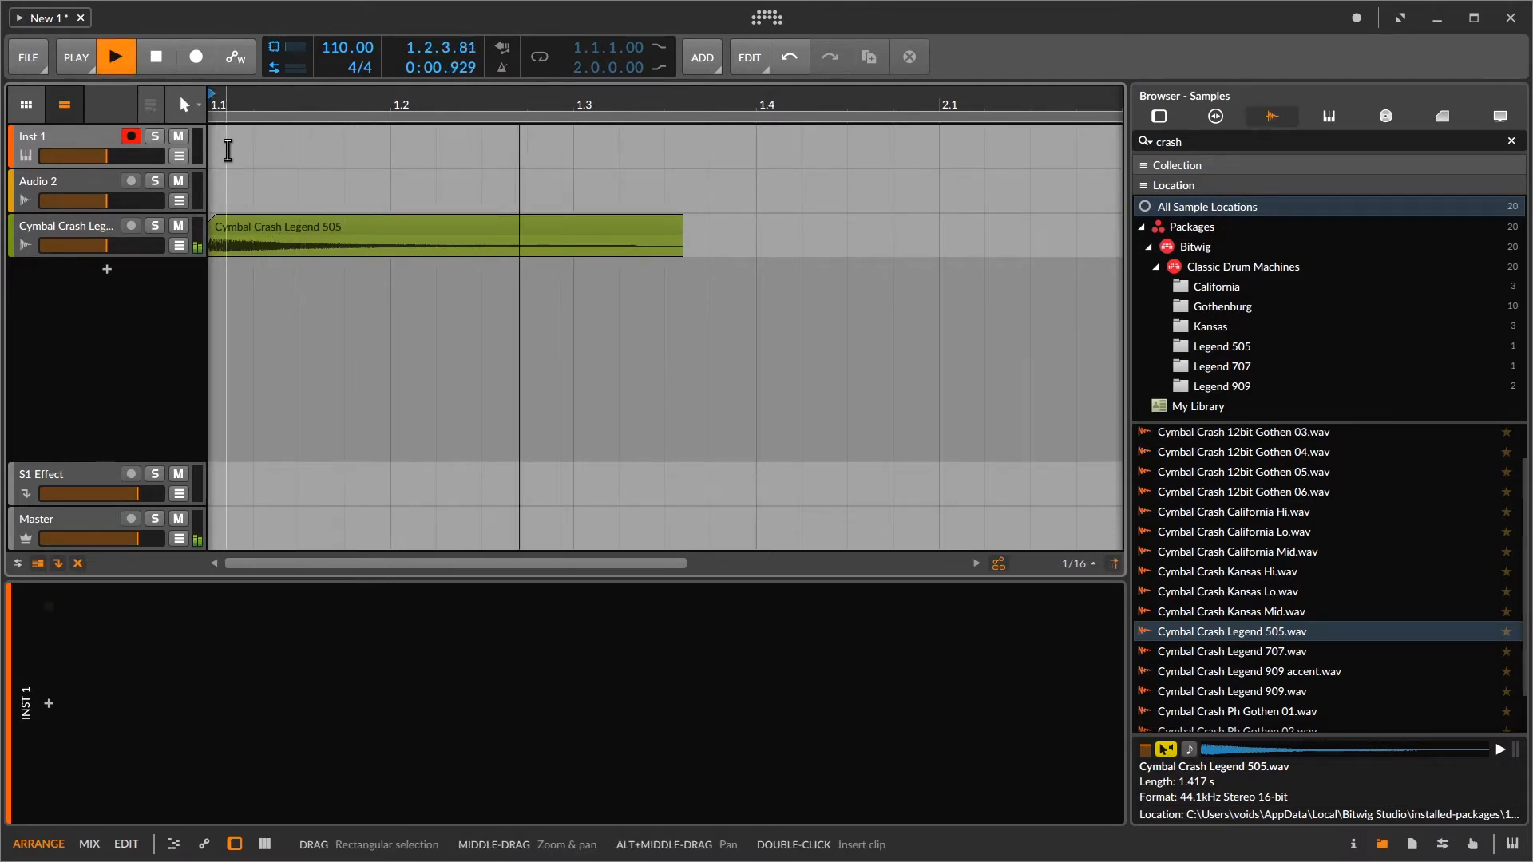
key("space")
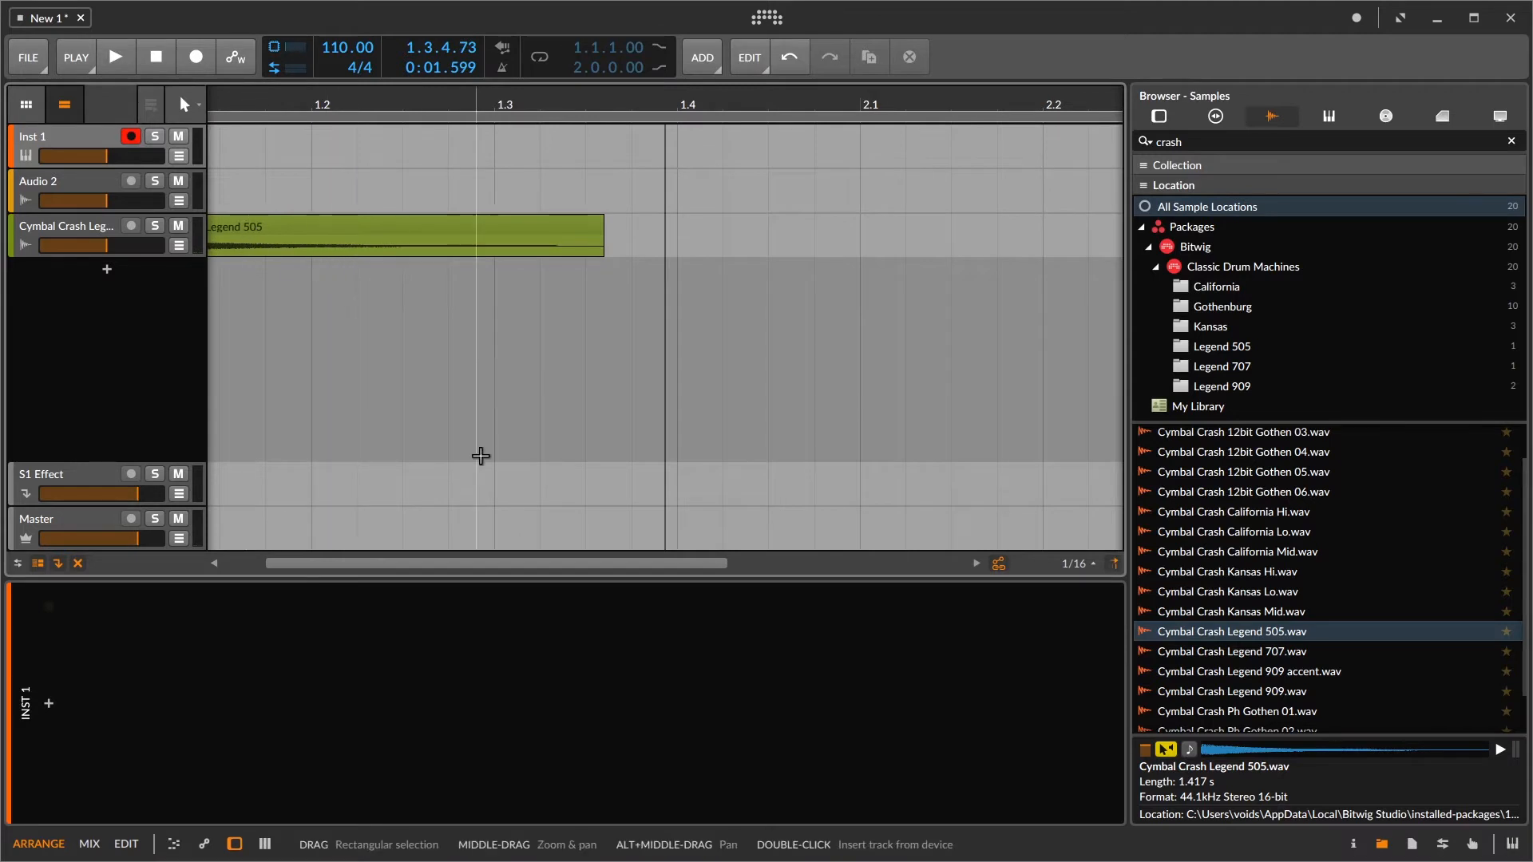
left_click_drag(499, 565, 404, 565)
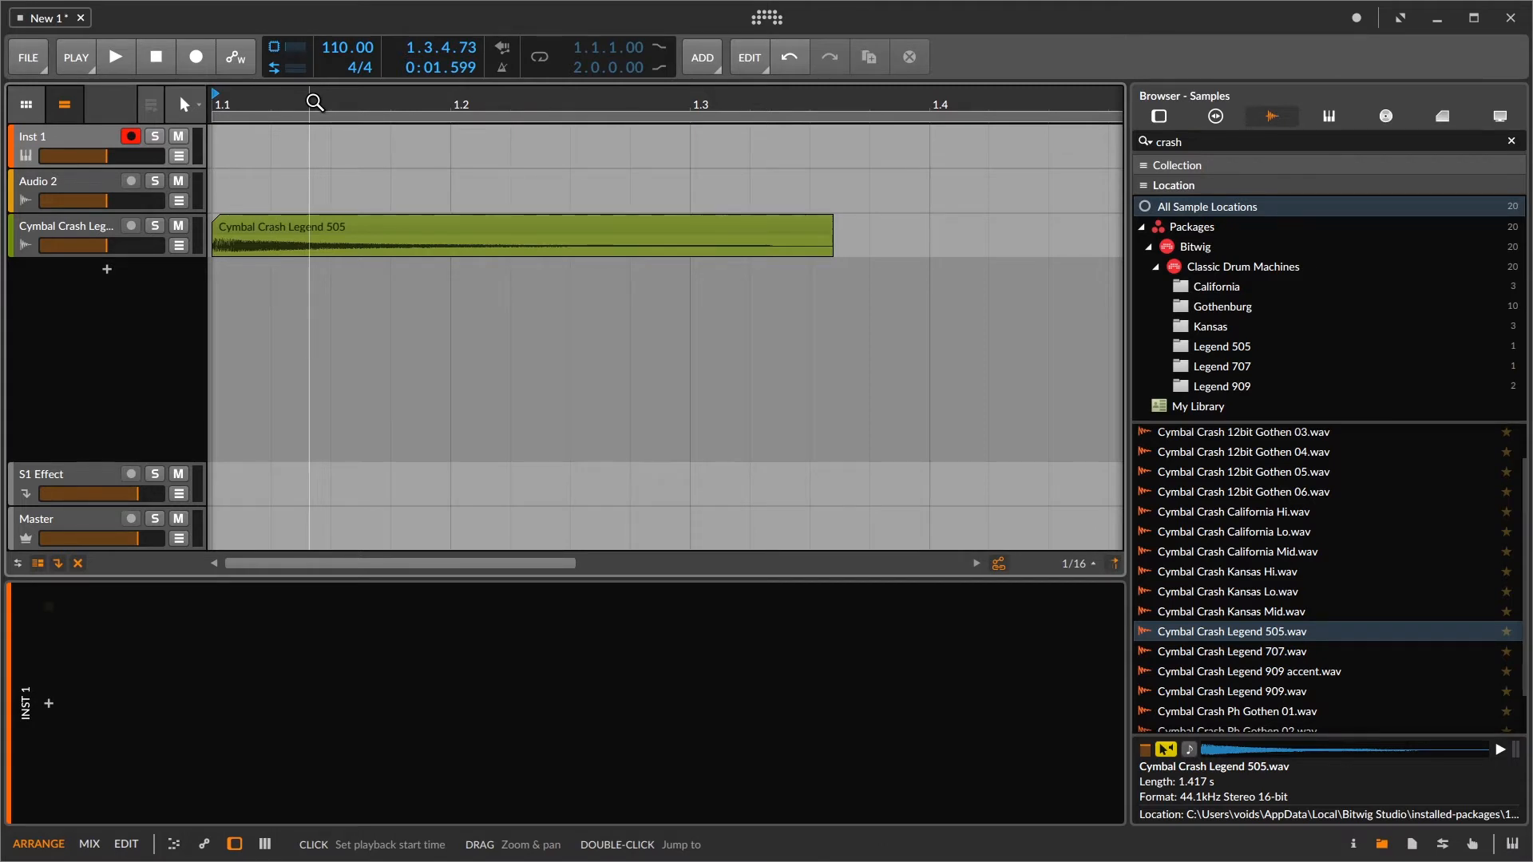
Step: Reverse the Cymbal Crash Legend 505 clip and play the reversed crash
left_click(332, 227)
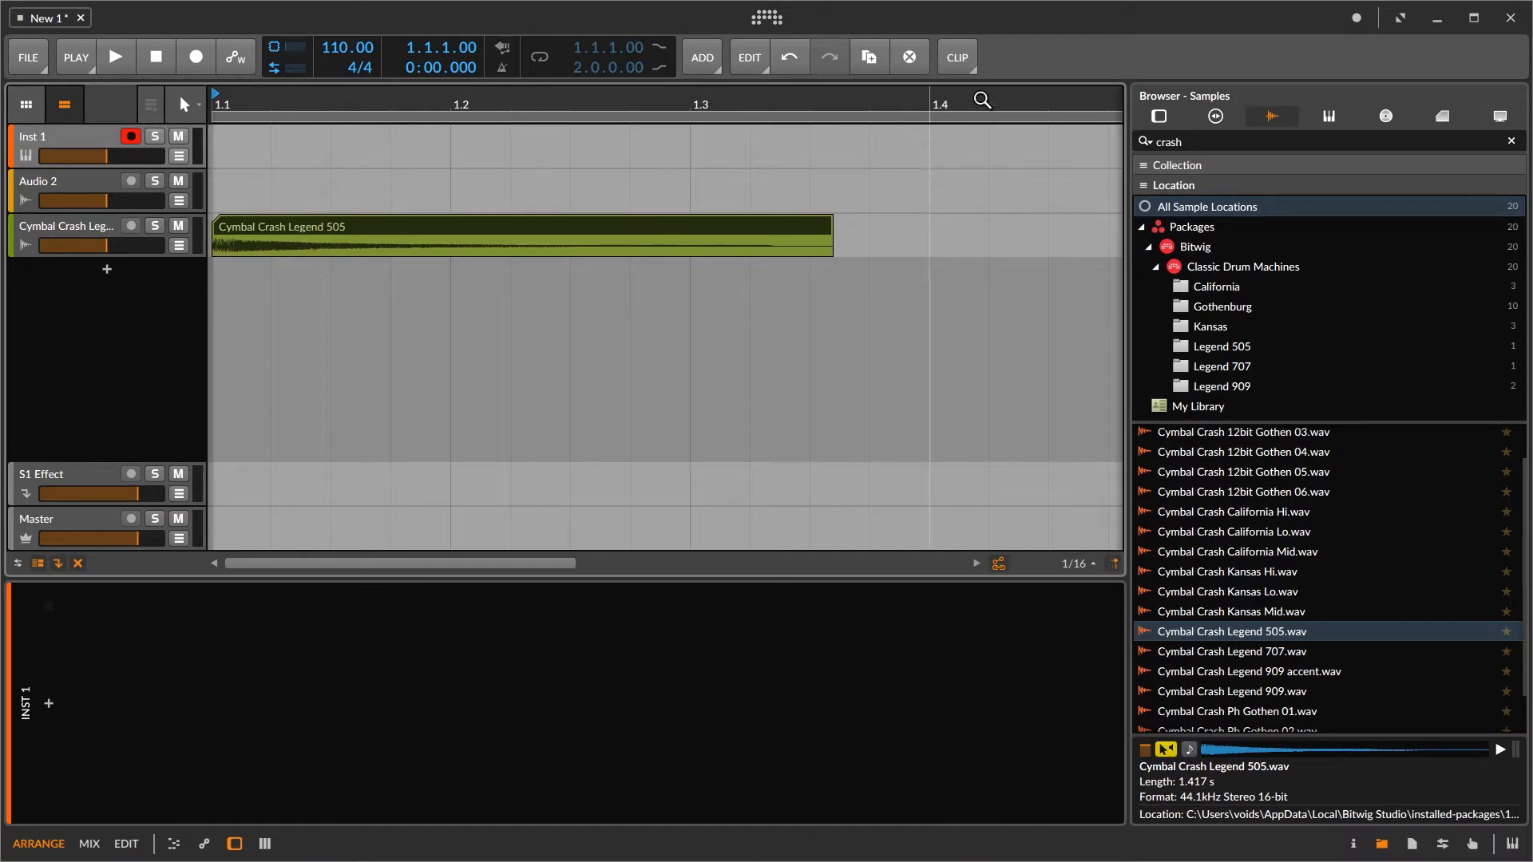
left_click(957, 51)
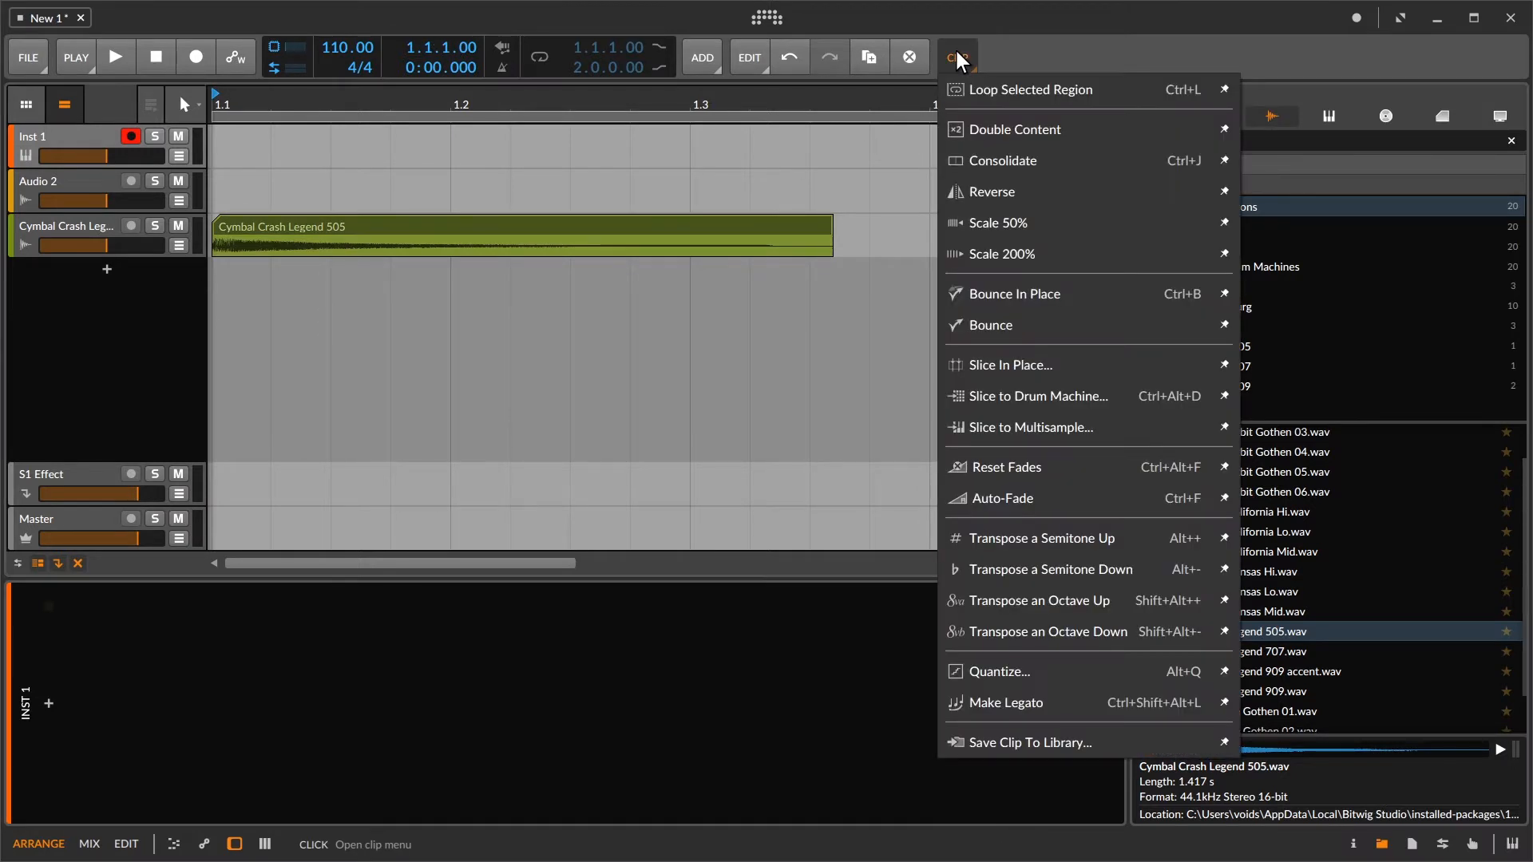
left_click(1000, 190)
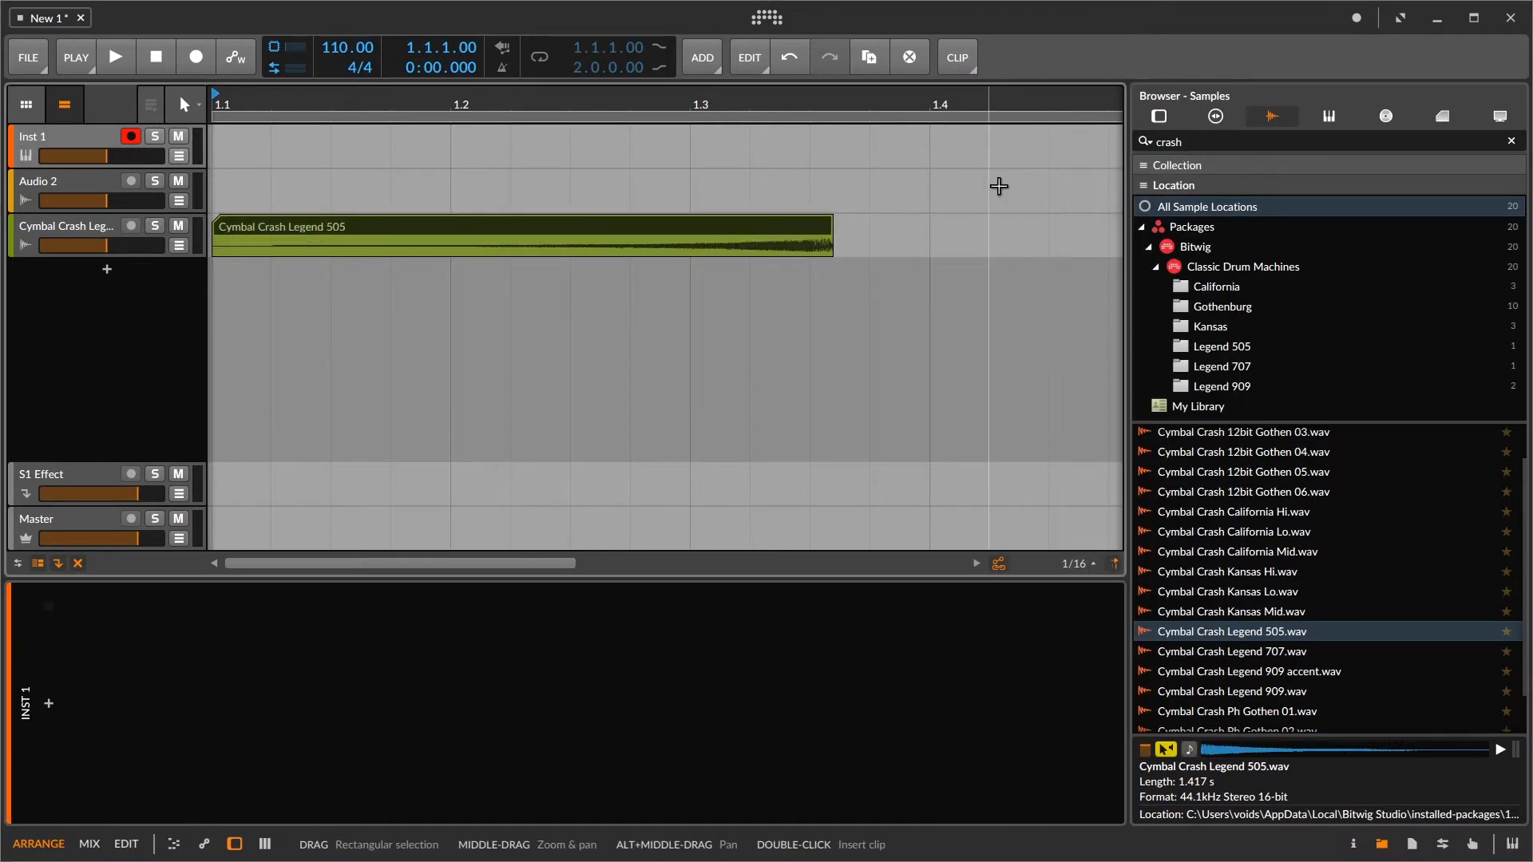
key("space")
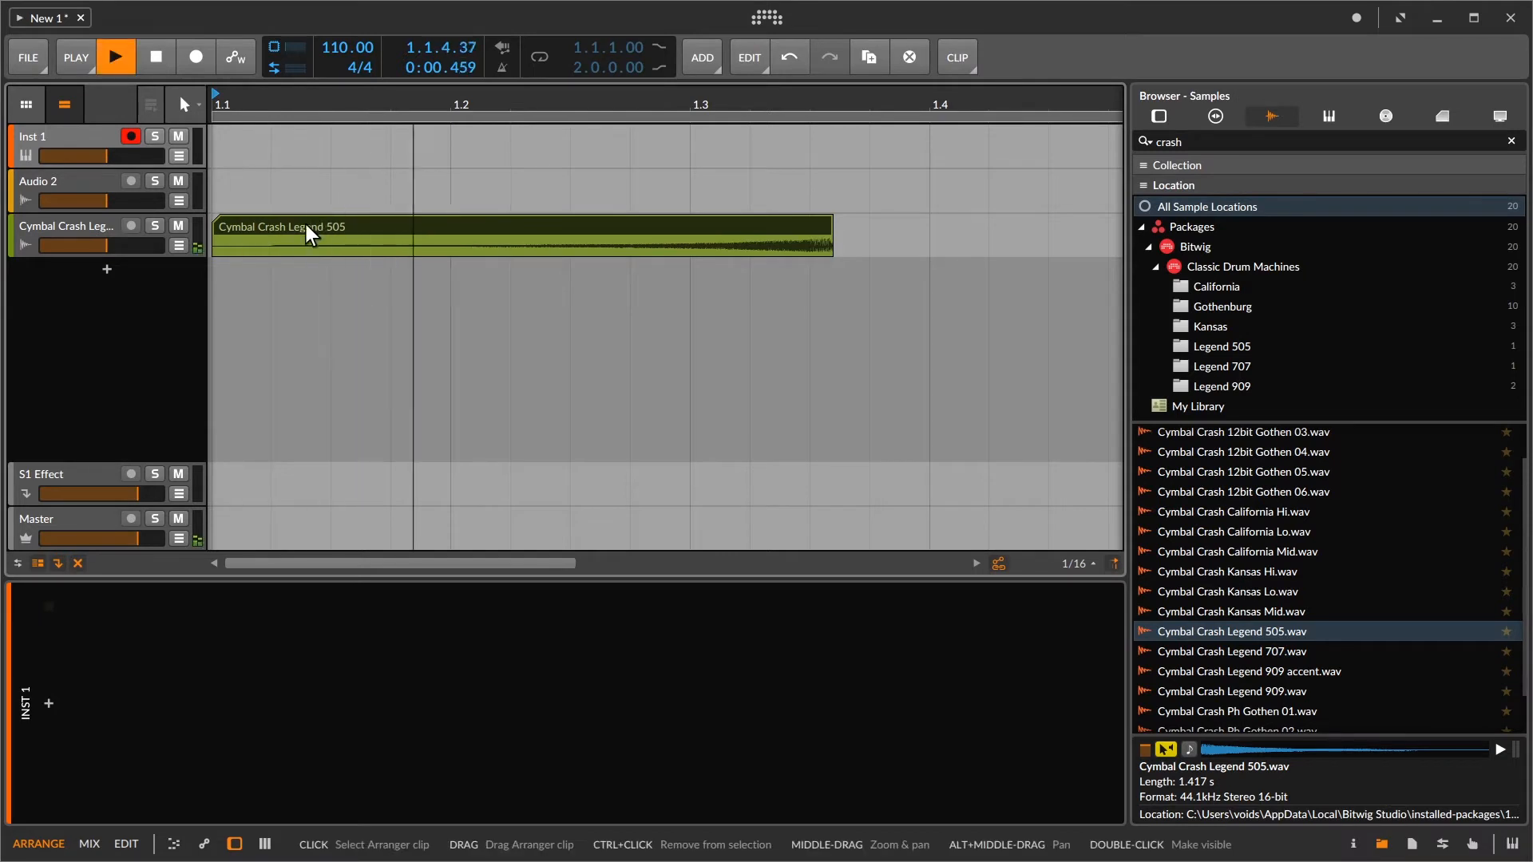
key("space")
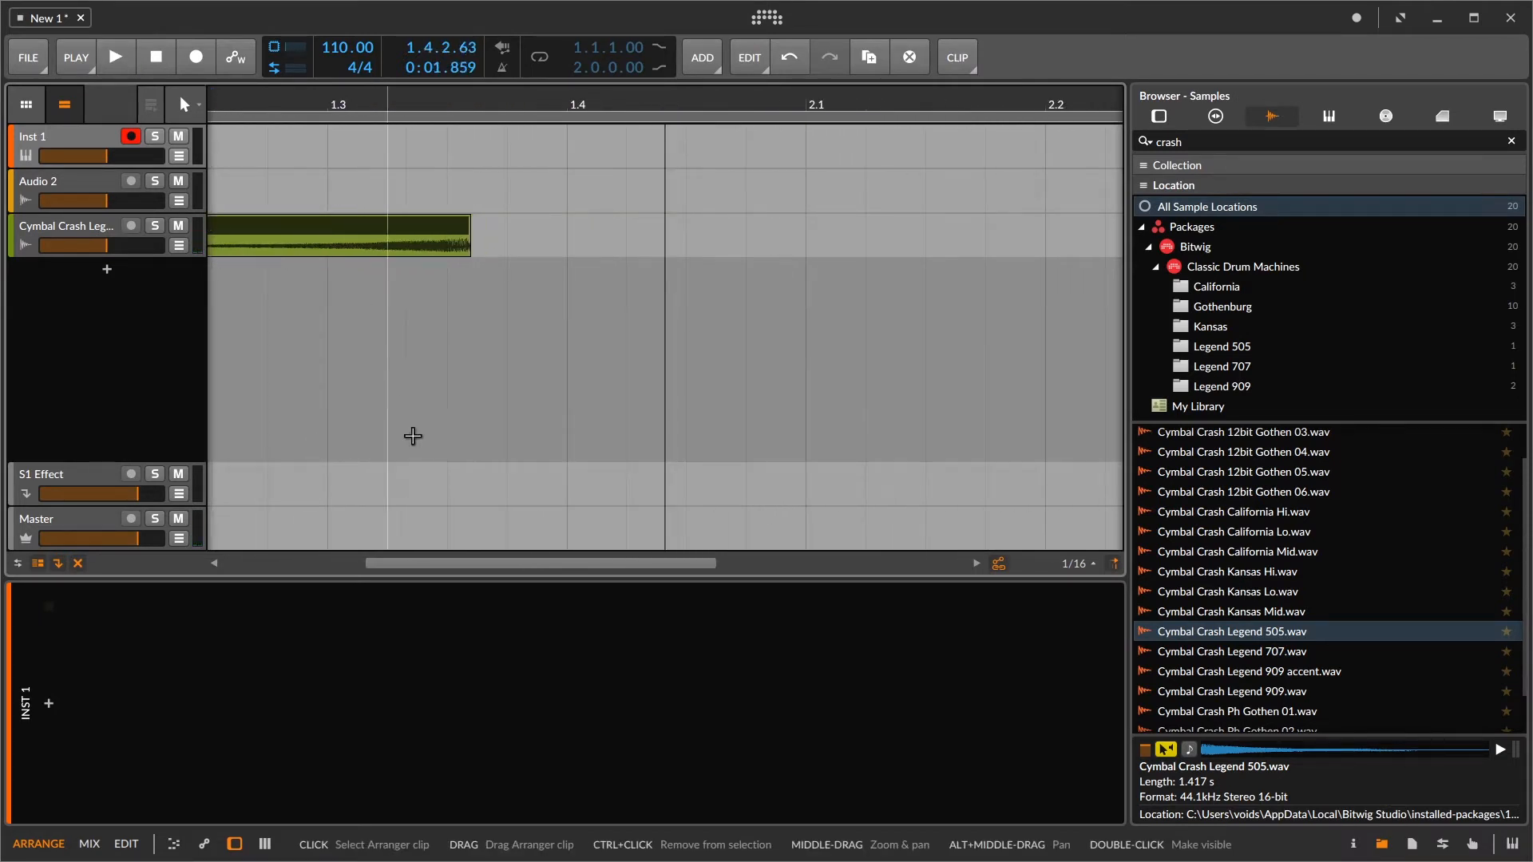
Step: Add Bitwig's Reverb device to the Cymbal Crash Legend 505 track and play the reversed clip through it
key("shift+z")
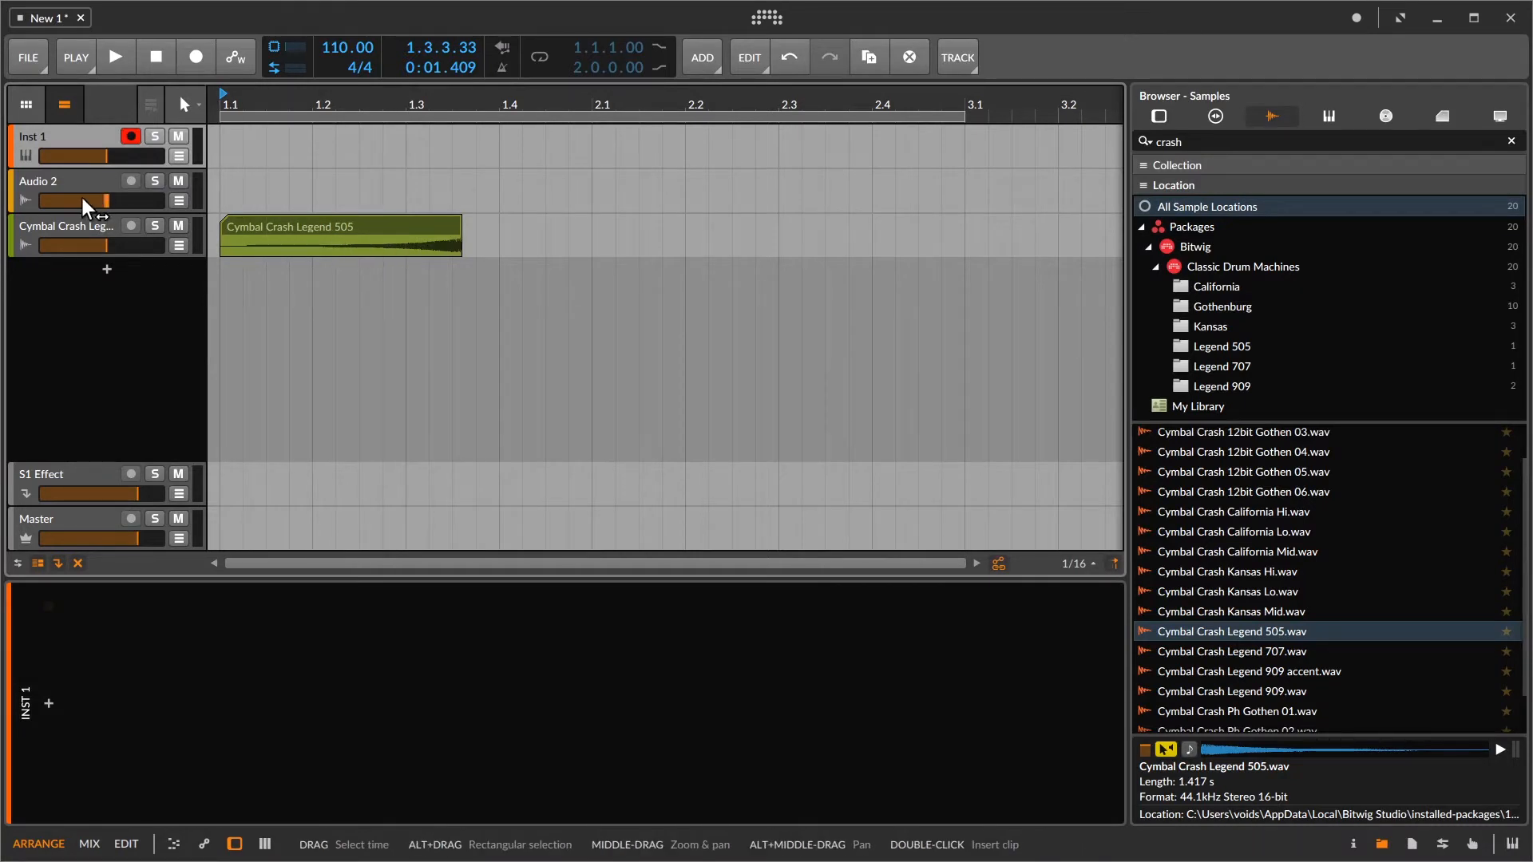
left_click(80, 226)
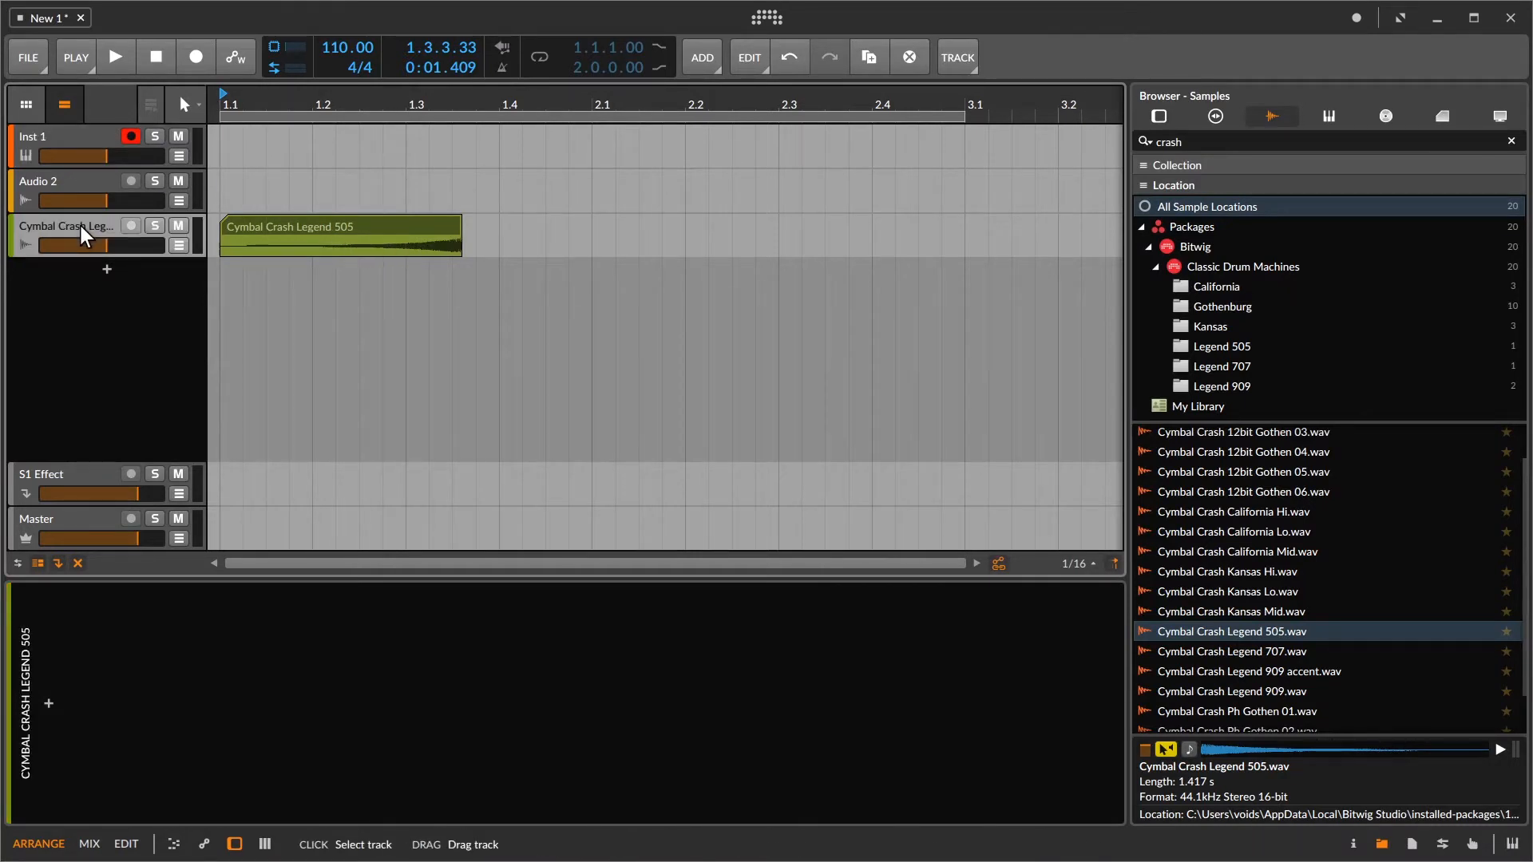
left_click(48, 703)
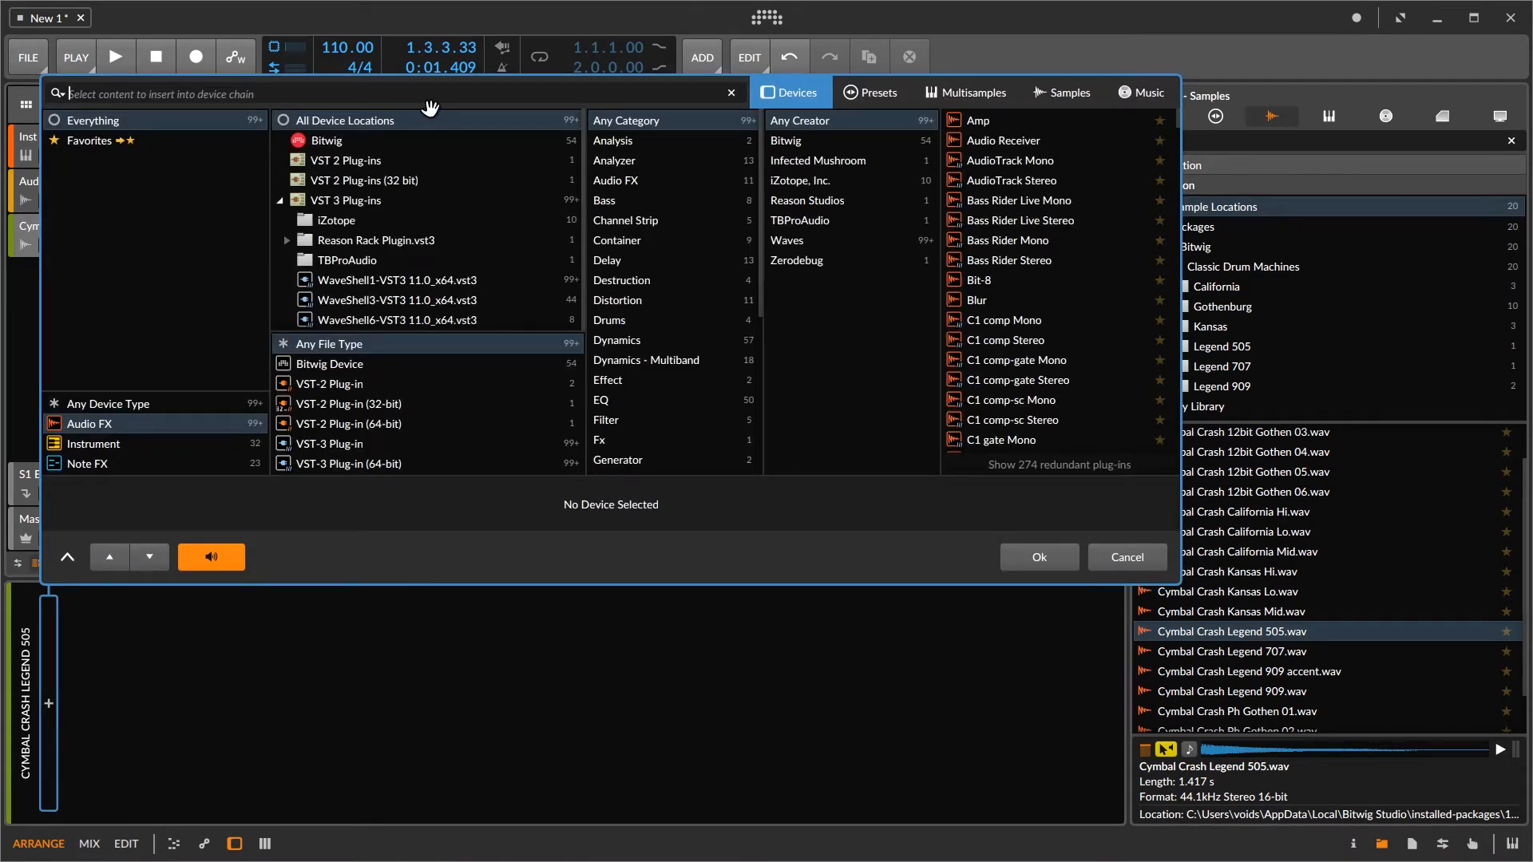
type("rev")
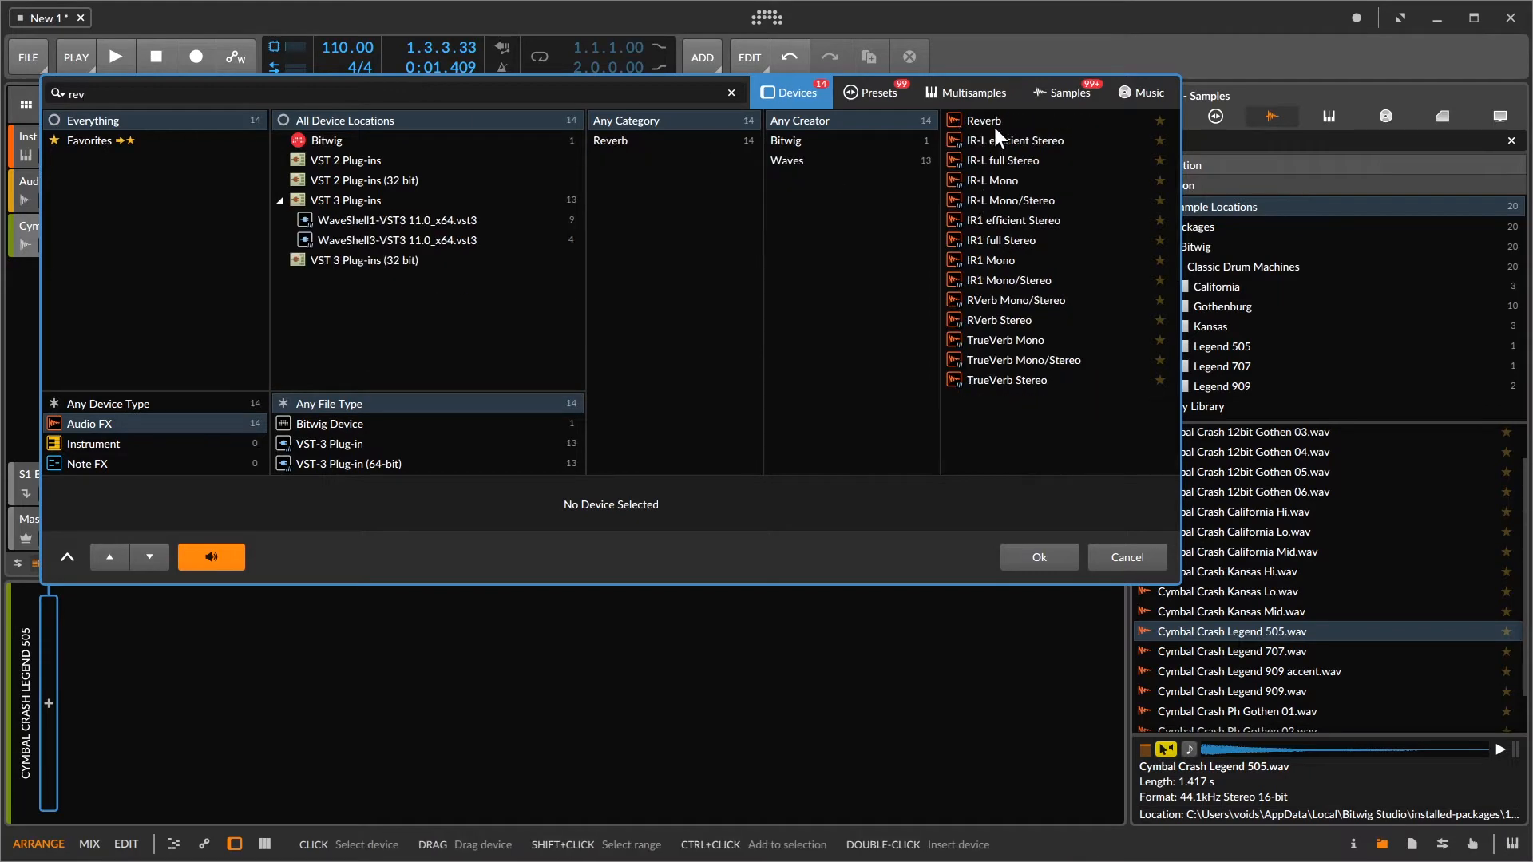
double_click(990, 123)
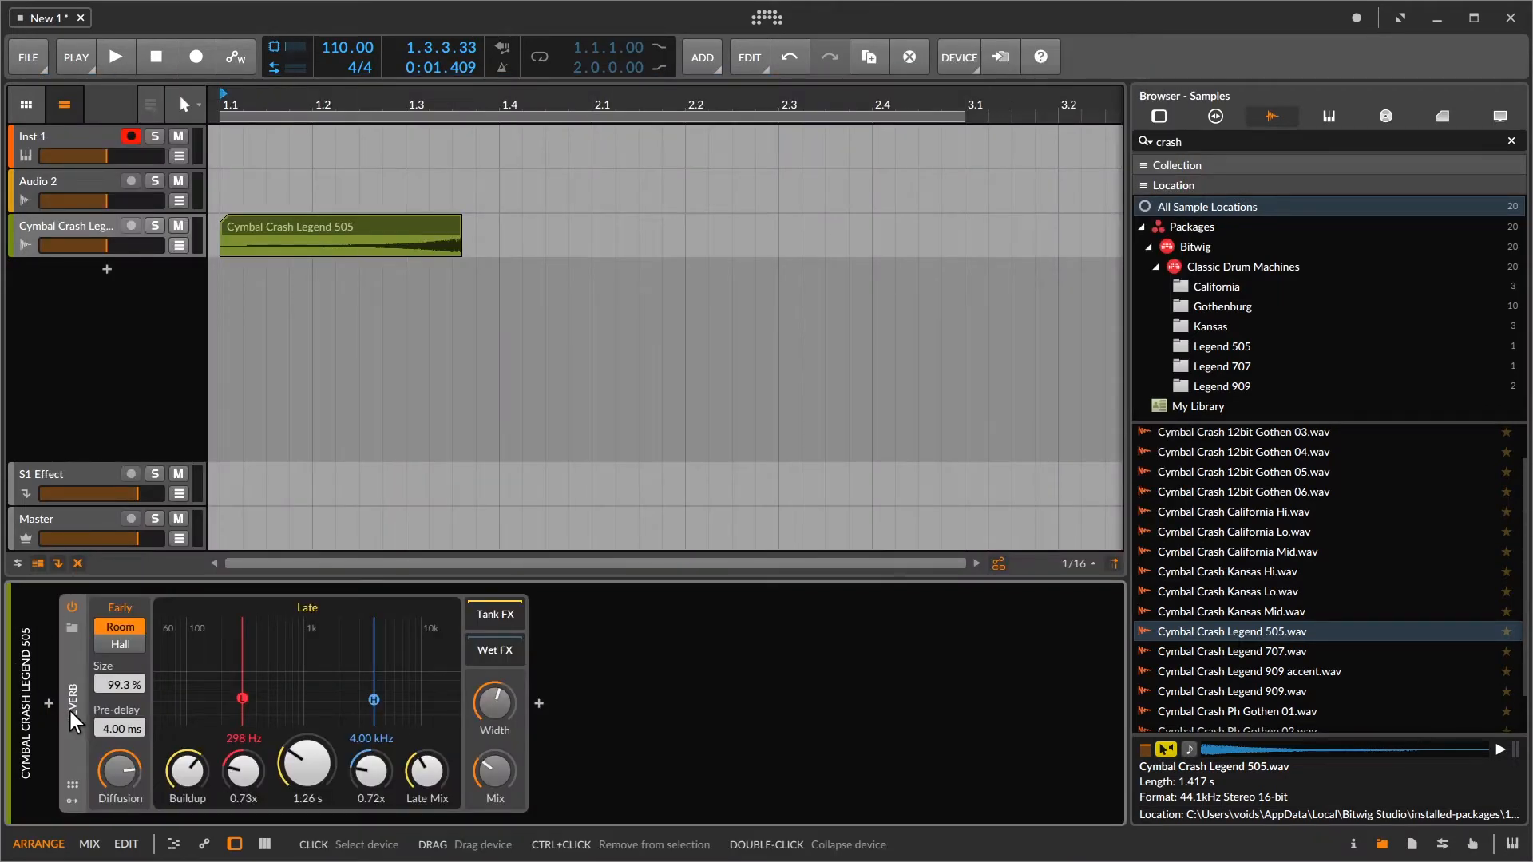
key("space")
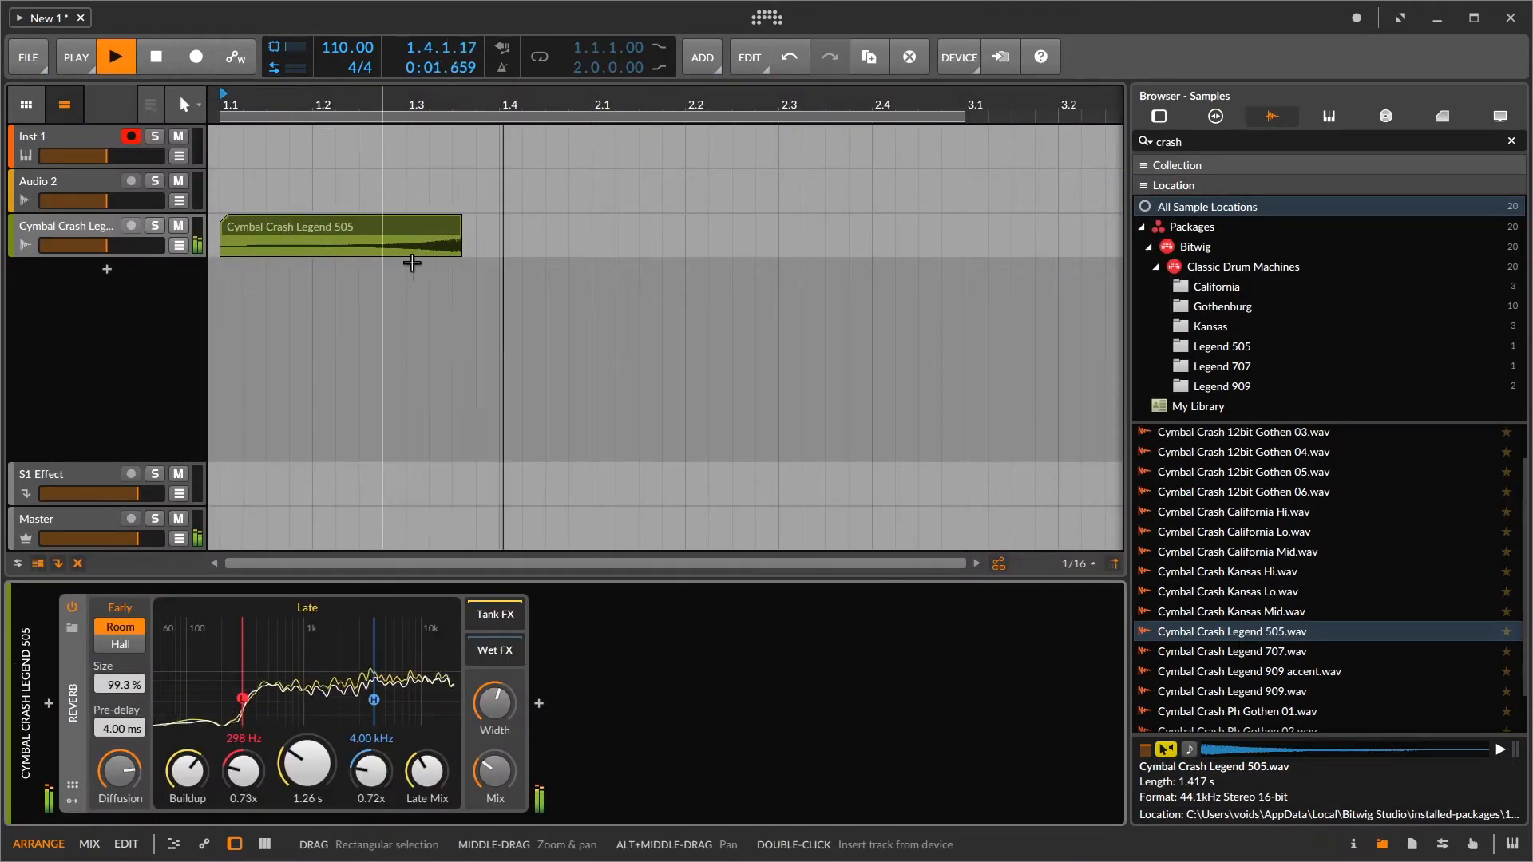
key("space")
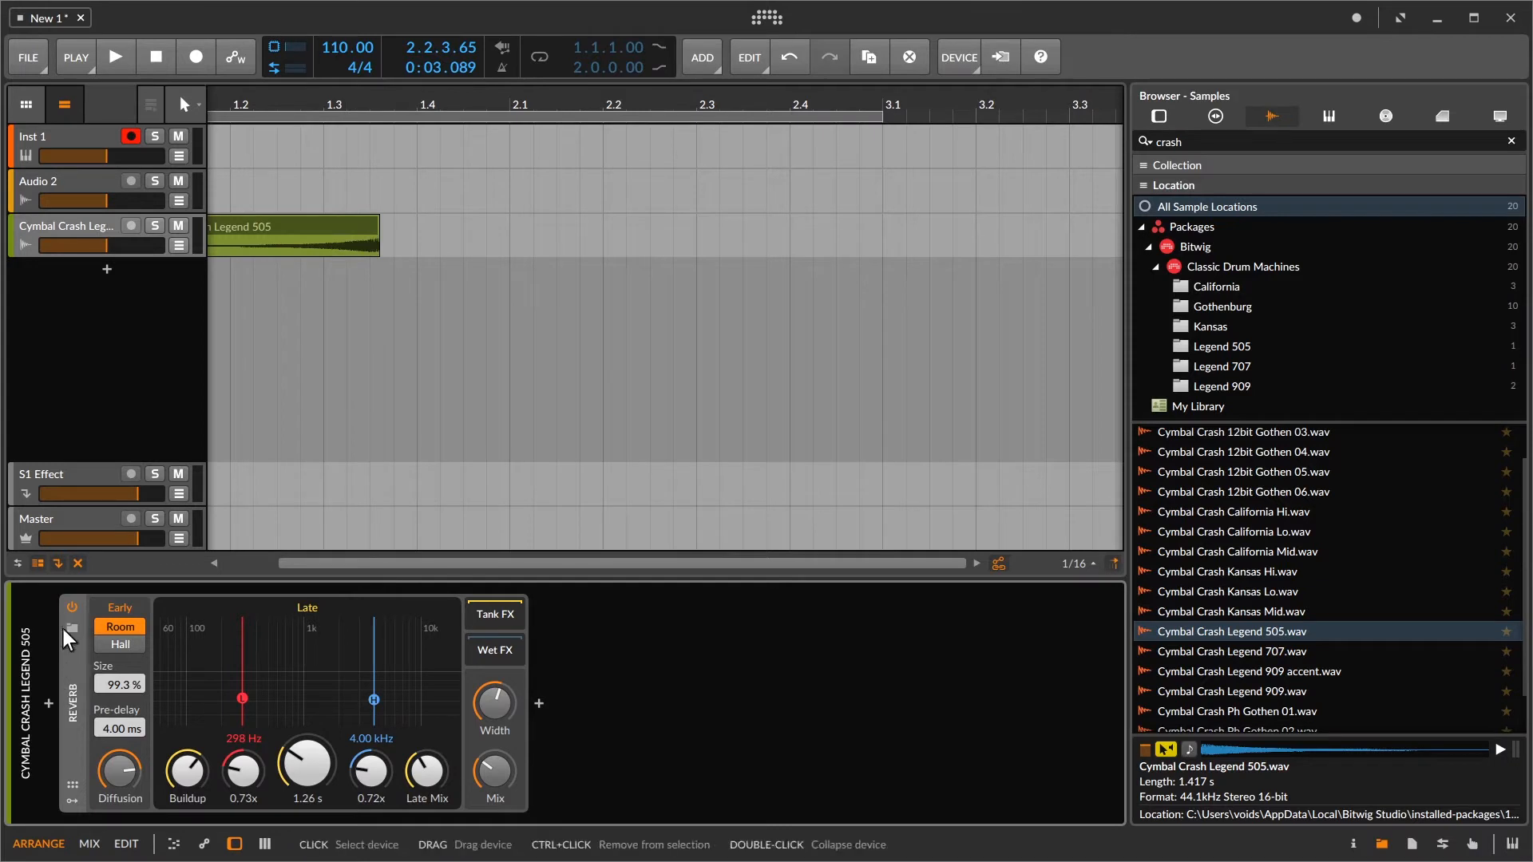
Step: Bypass the Reverb, play the dry reversed crash for comparison, and re-enable the Reverb
left_click(71, 606)
key("space")
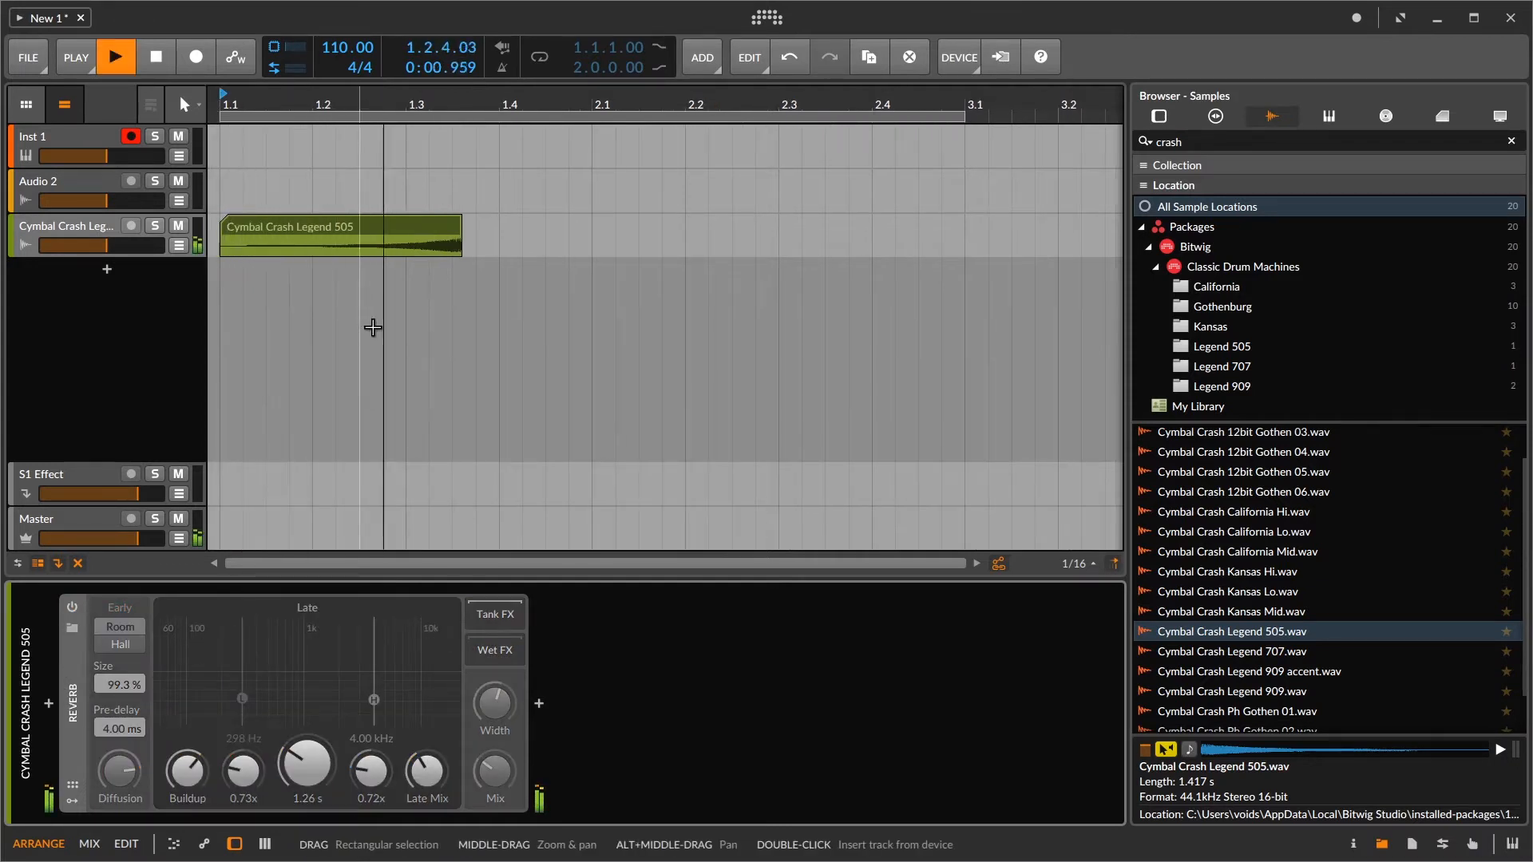
key("space")
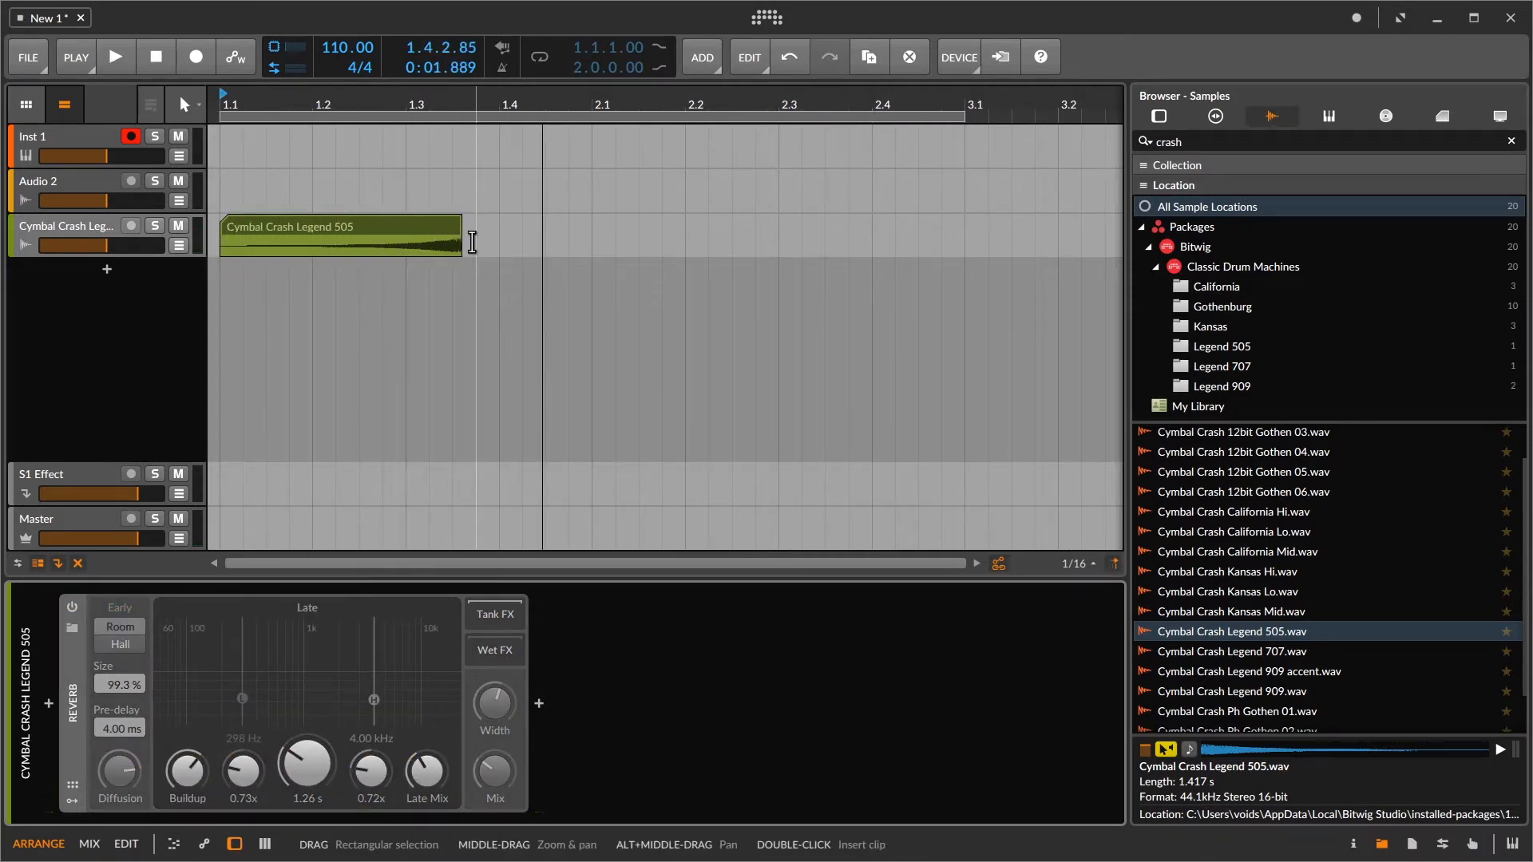
left_click(71, 606)
Step: Set the Reverb's late decay time to 4.25 s and play the reversed crash with the longer tail
mouse_move(308, 759)
left_mouse_down()
mouse_move(308, 738)
mouse_move(308, 752)
left_mouse_up()
key("space")
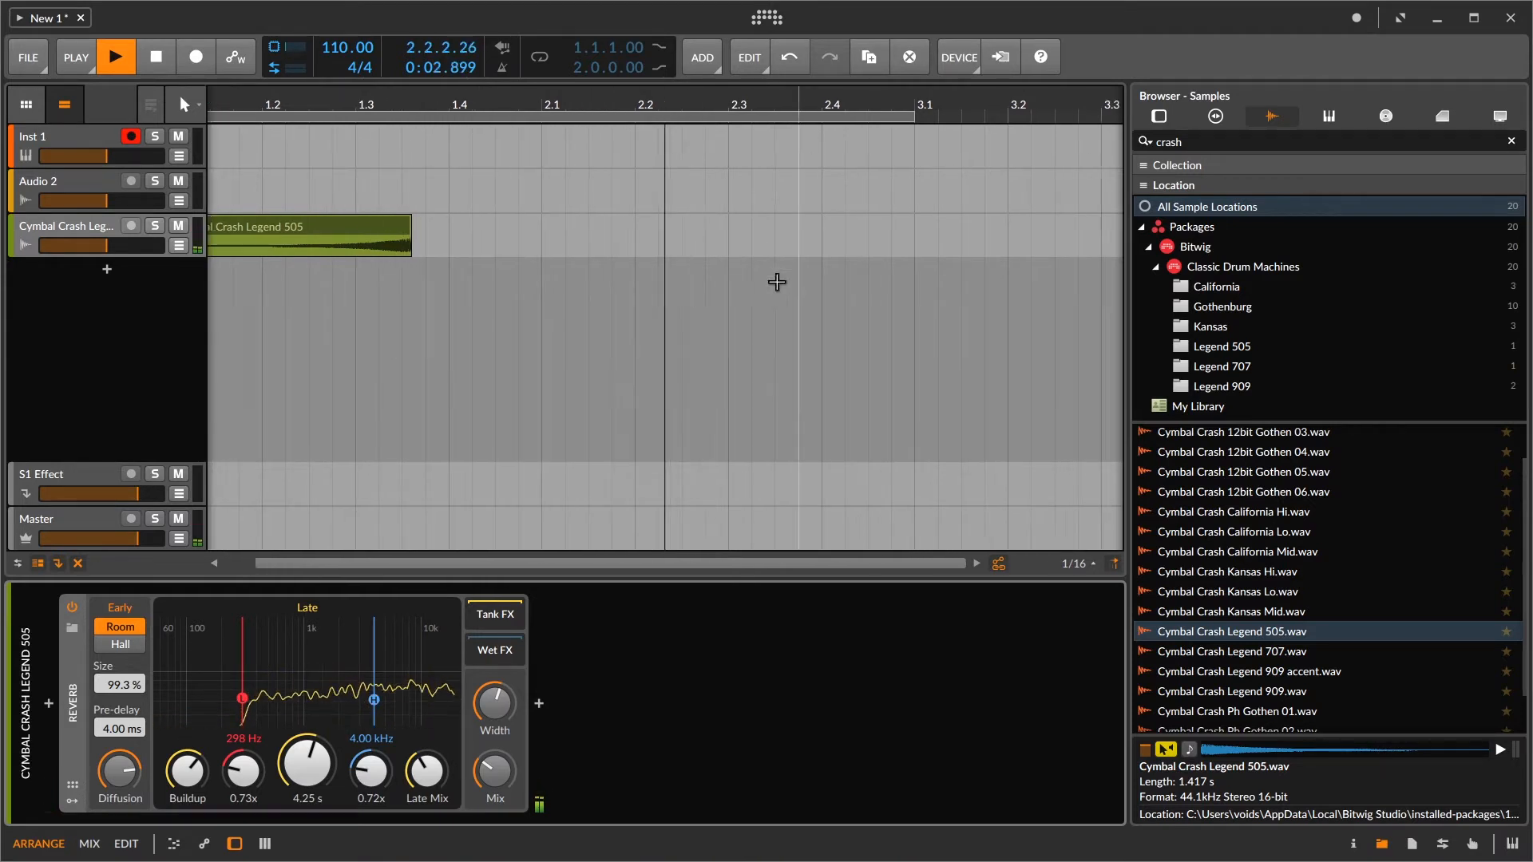
key("space")
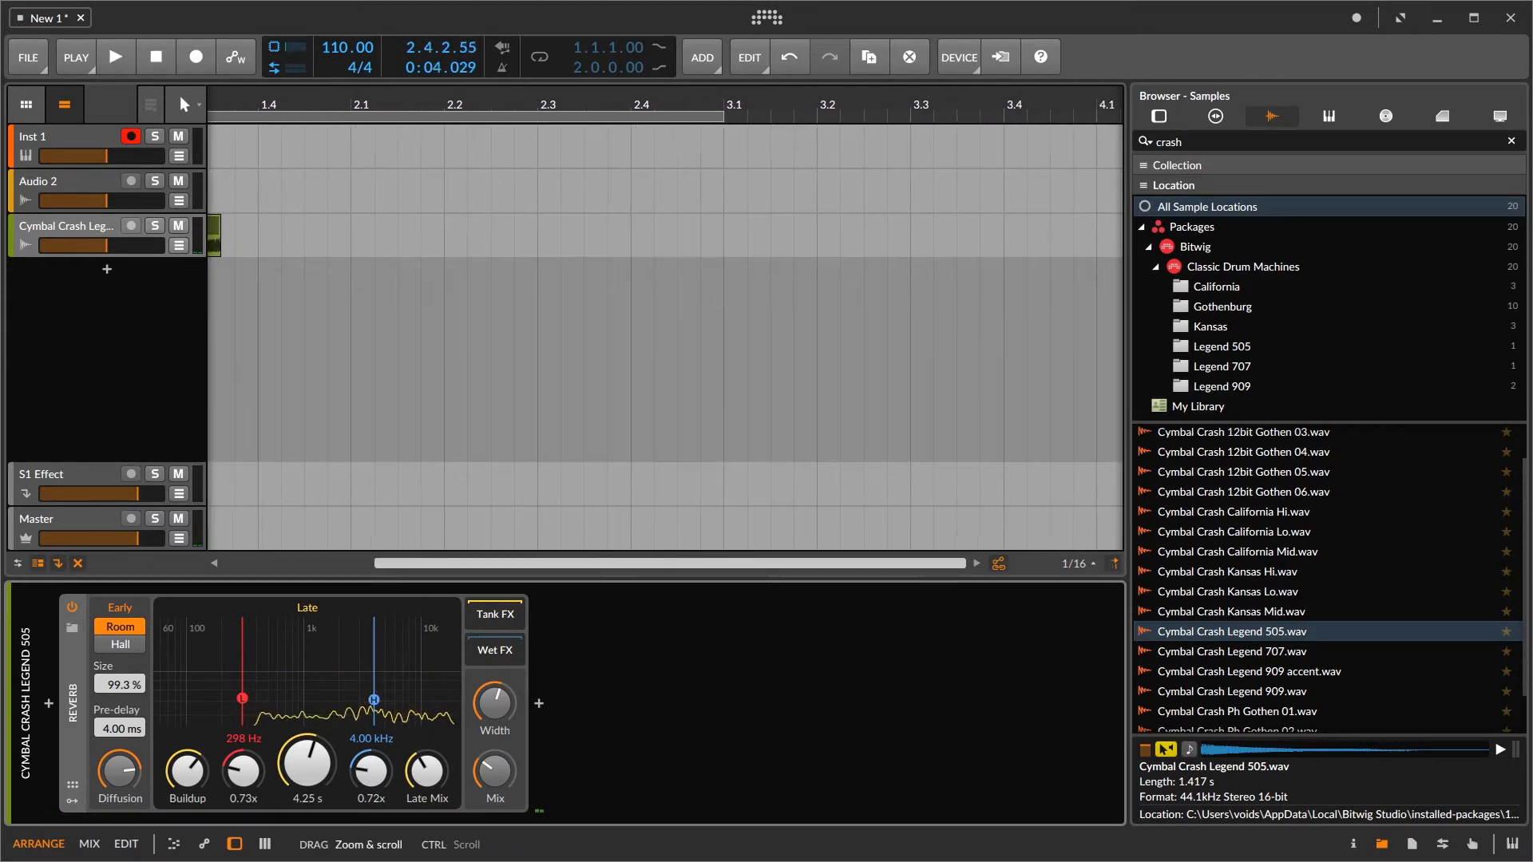
left_click_drag(750, 568, 601, 568)
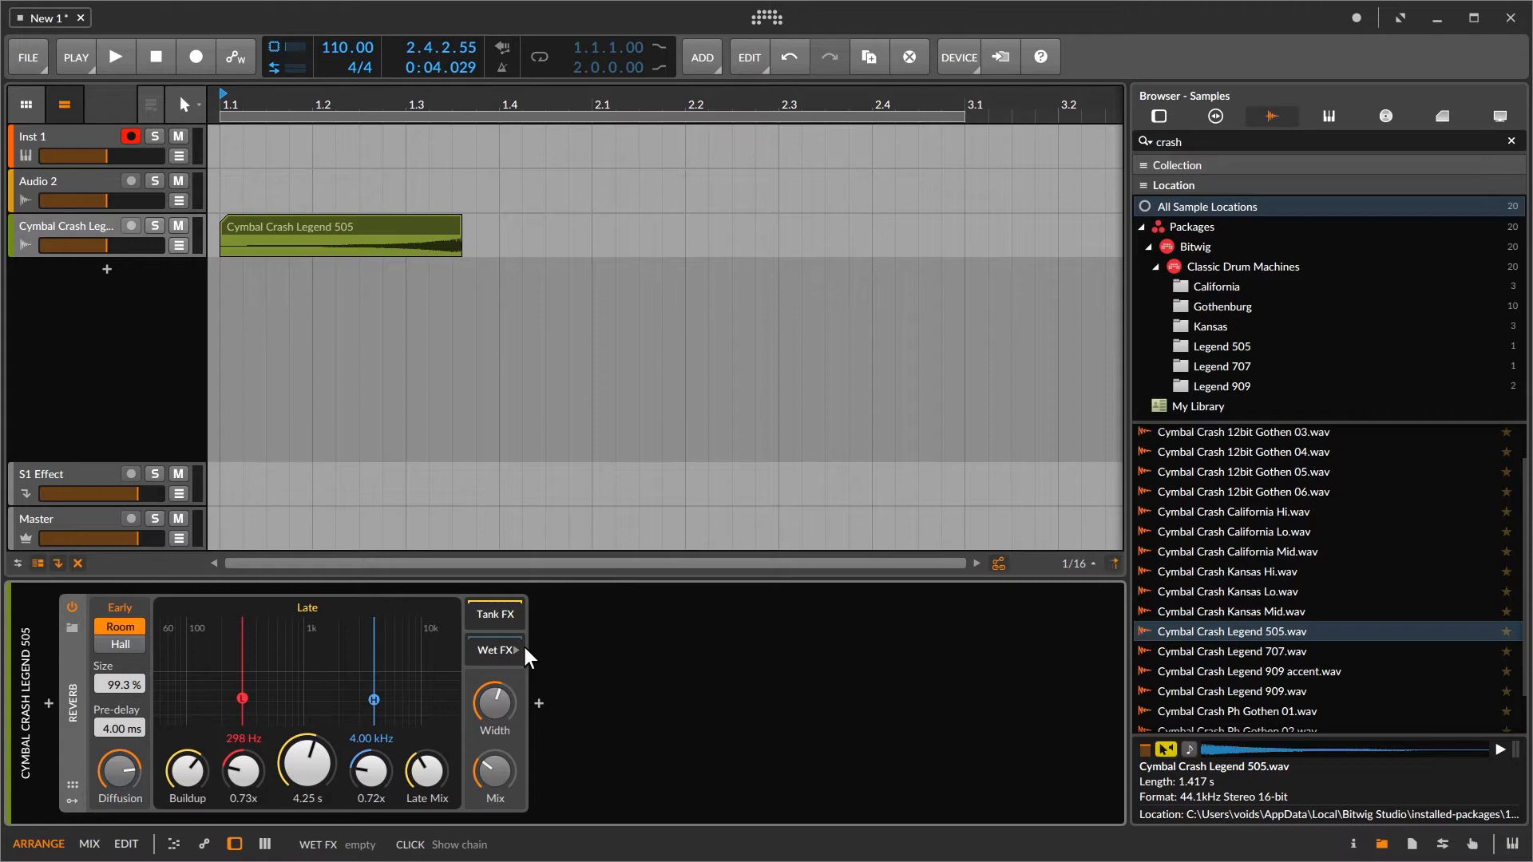
Step: Insert a Delay-2 device into the Reverb's Wet FX chain
left_click(484, 651)
left_click(538, 703)
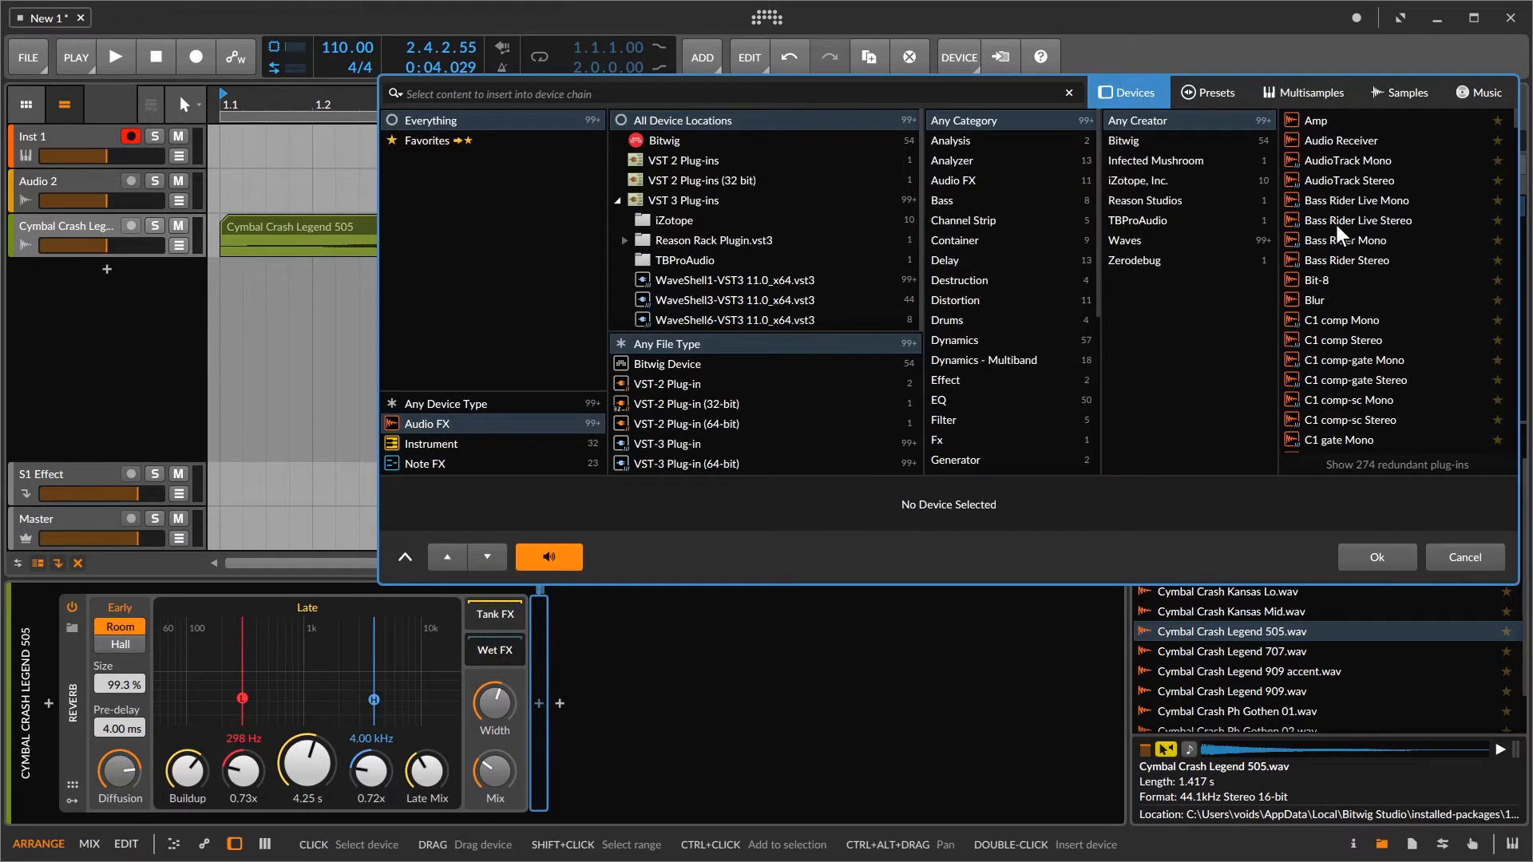
type("de")
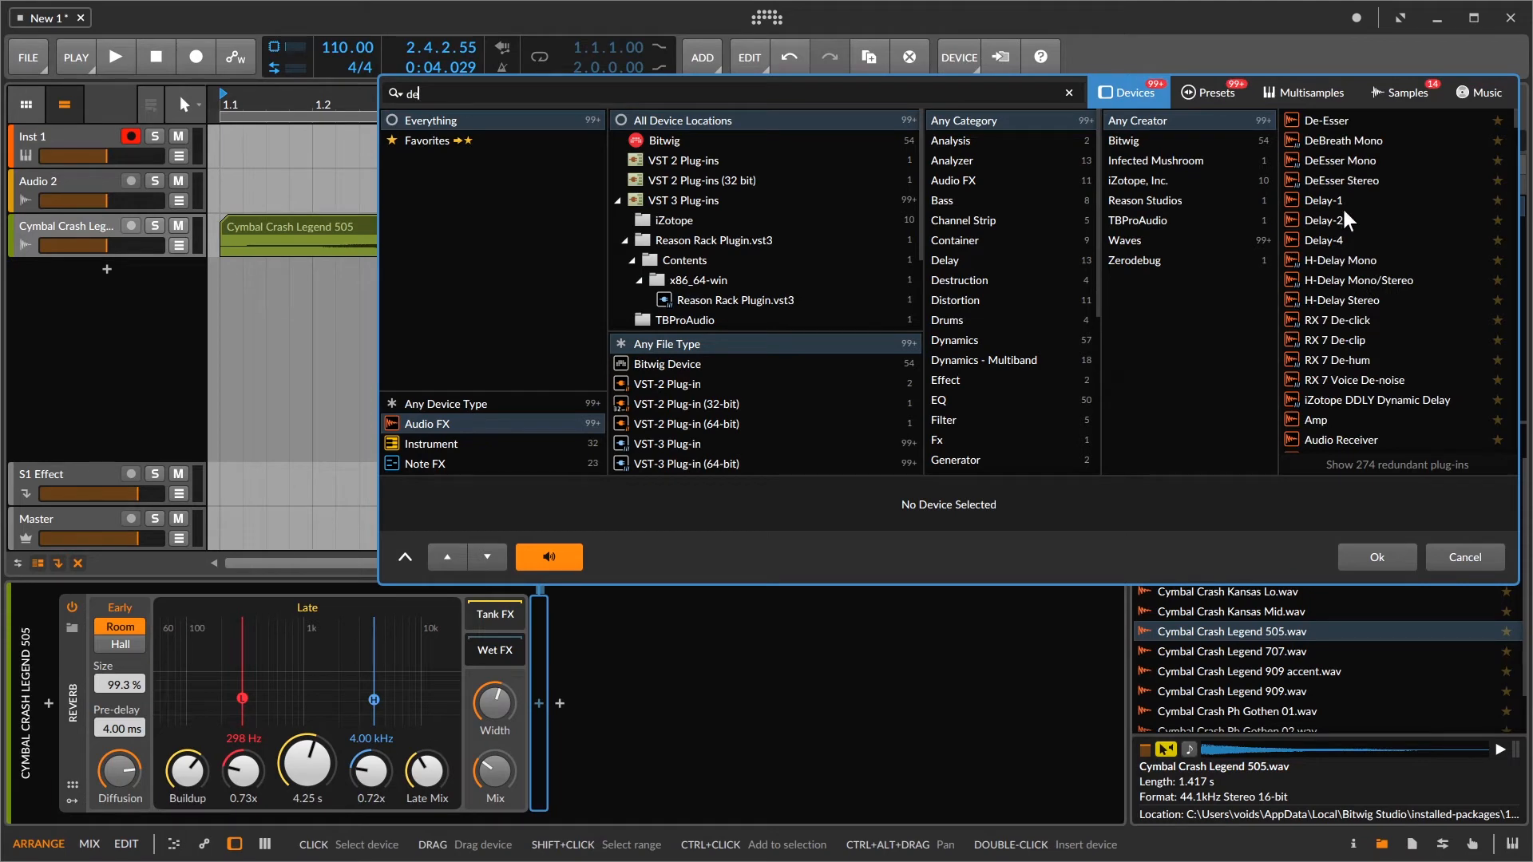
double_click(1347, 220)
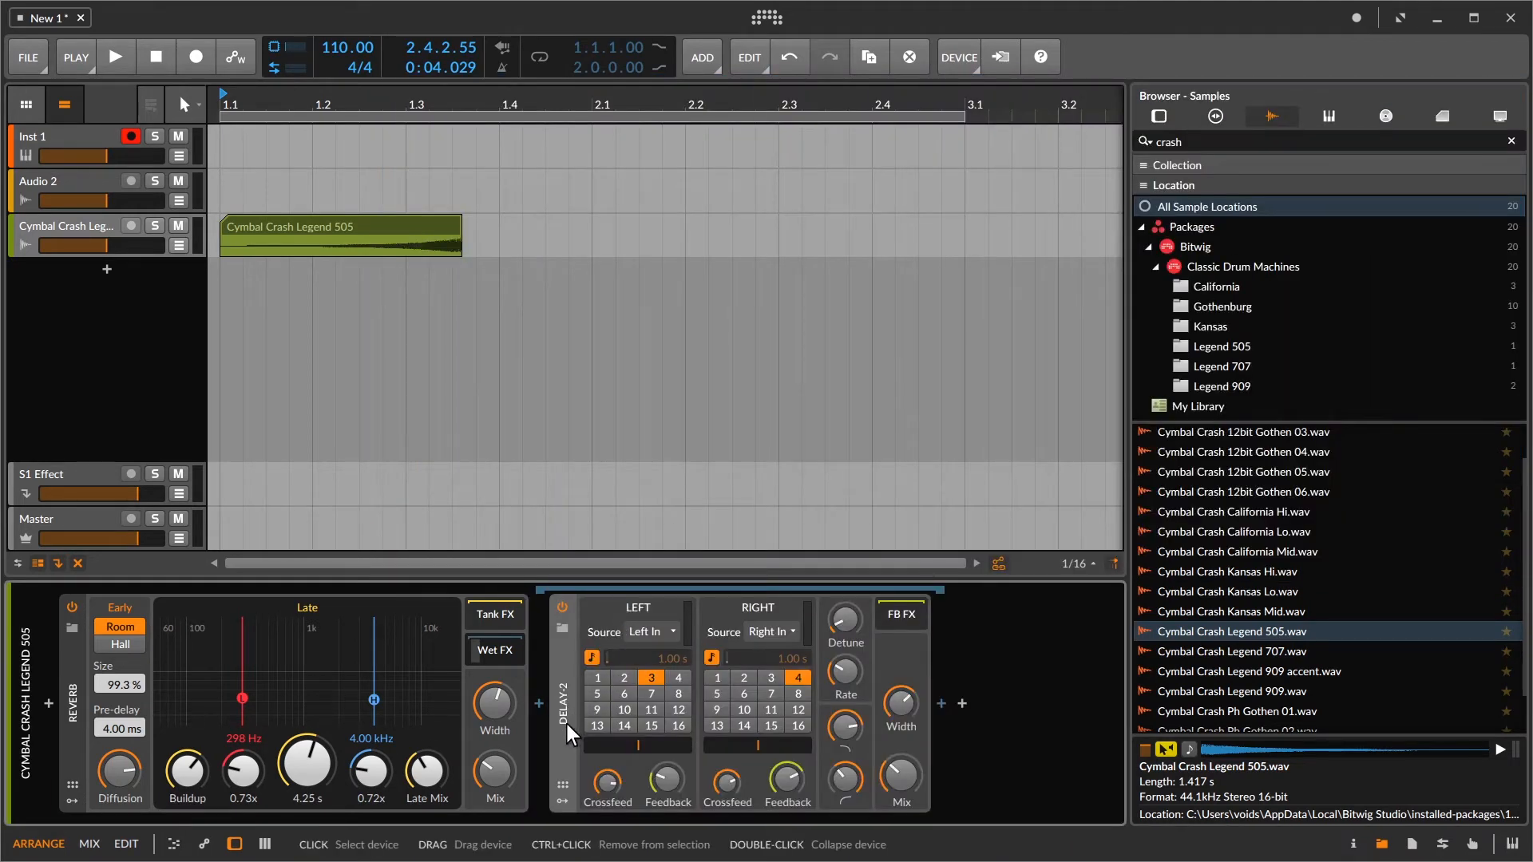
Step: Set Delay-2's left delay time to 2 and right delay time to 3, then hide and reshow the Wet FX chain
left_click(621, 679)
left_click(768, 677)
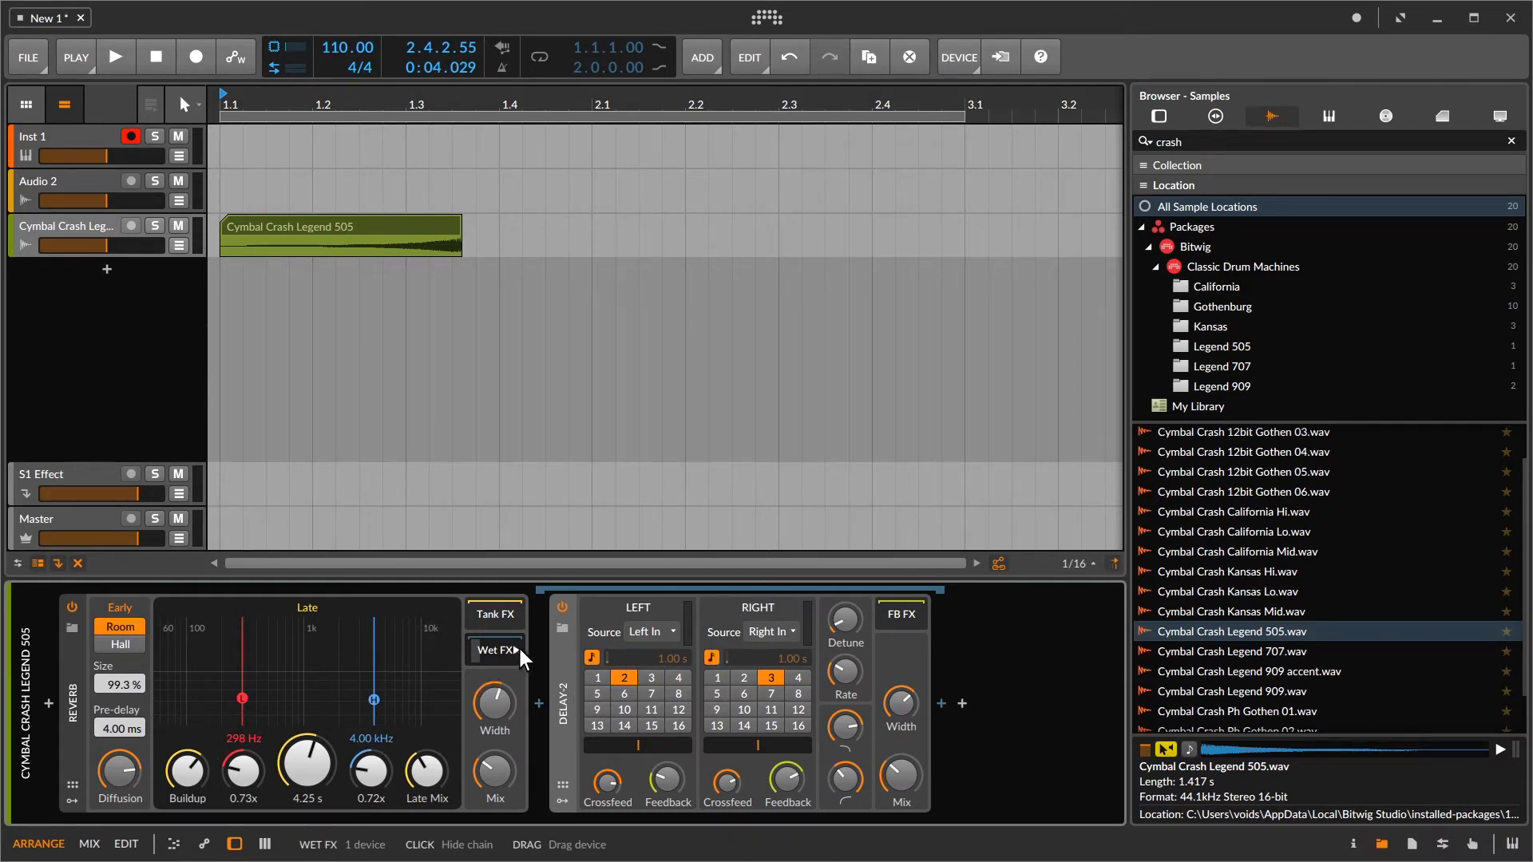
left_click(482, 647)
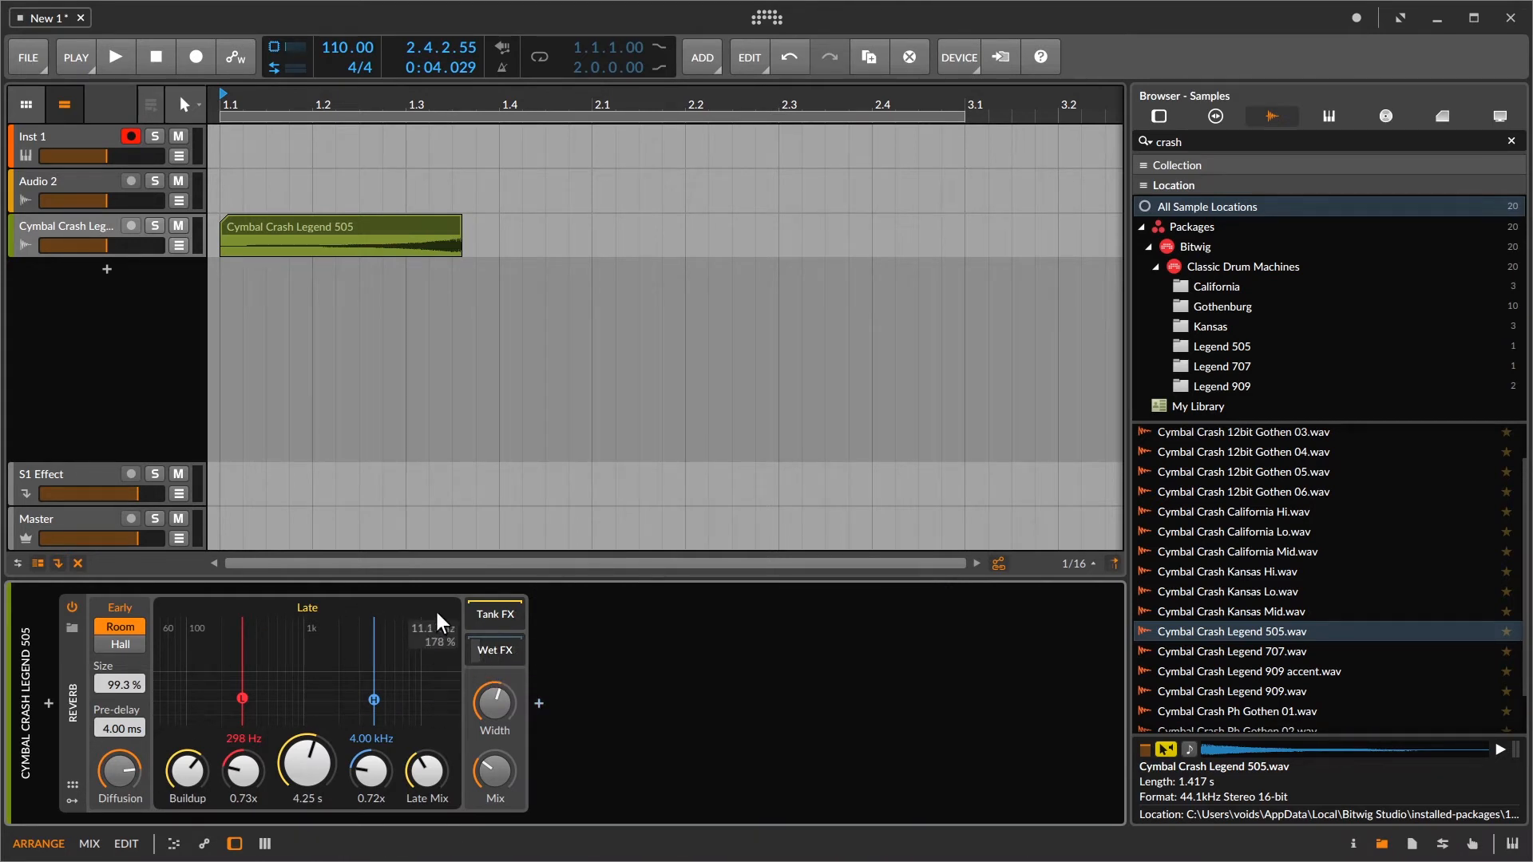
left_click(494, 650)
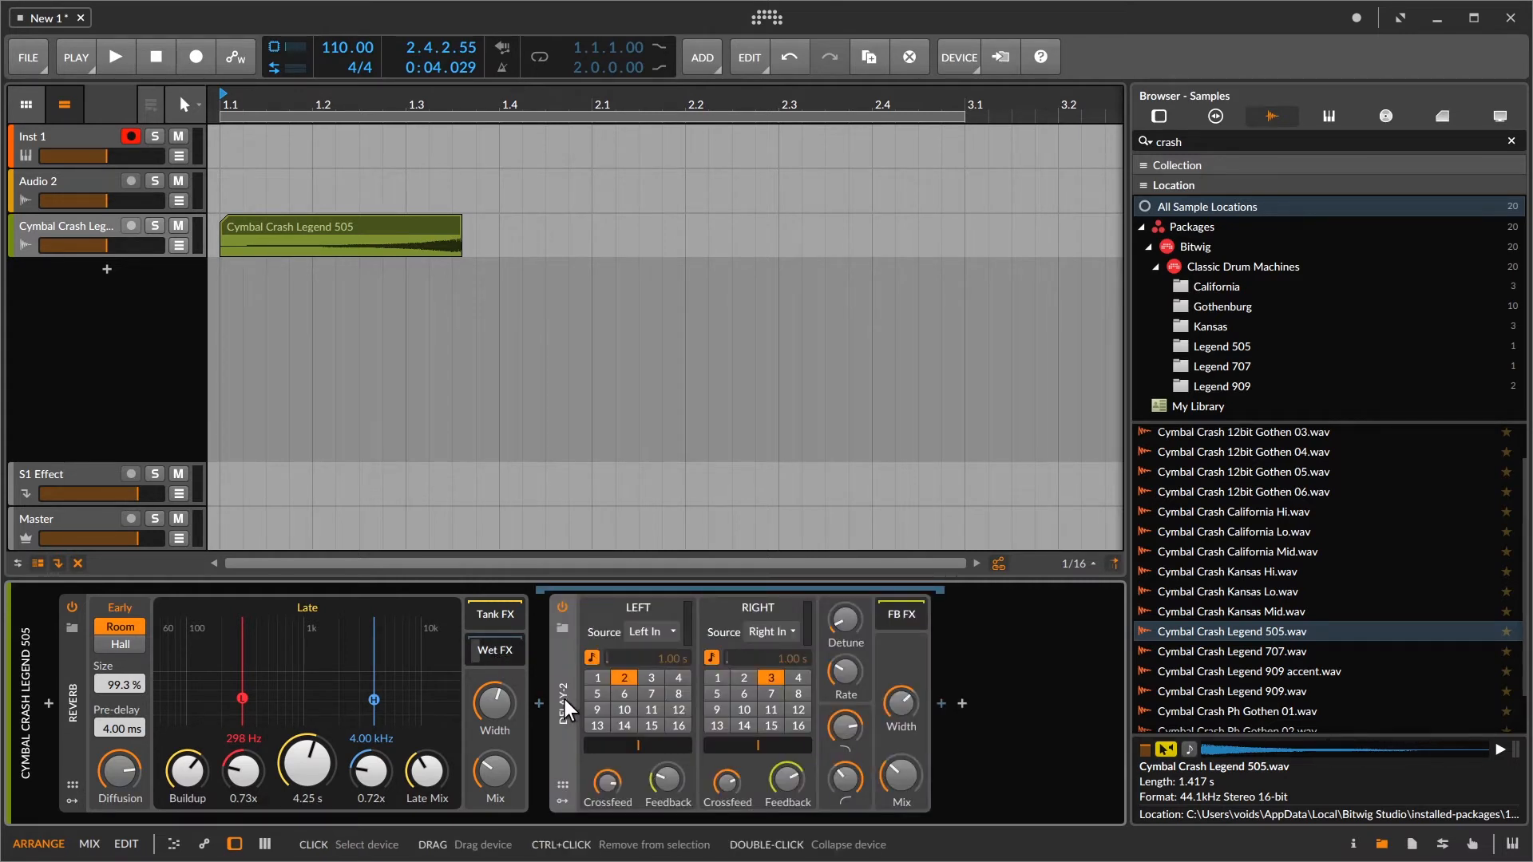
Step: Play the reversed crash through the Reverb with Delay-2 on its wet signal, and return playback to the start
key("space")
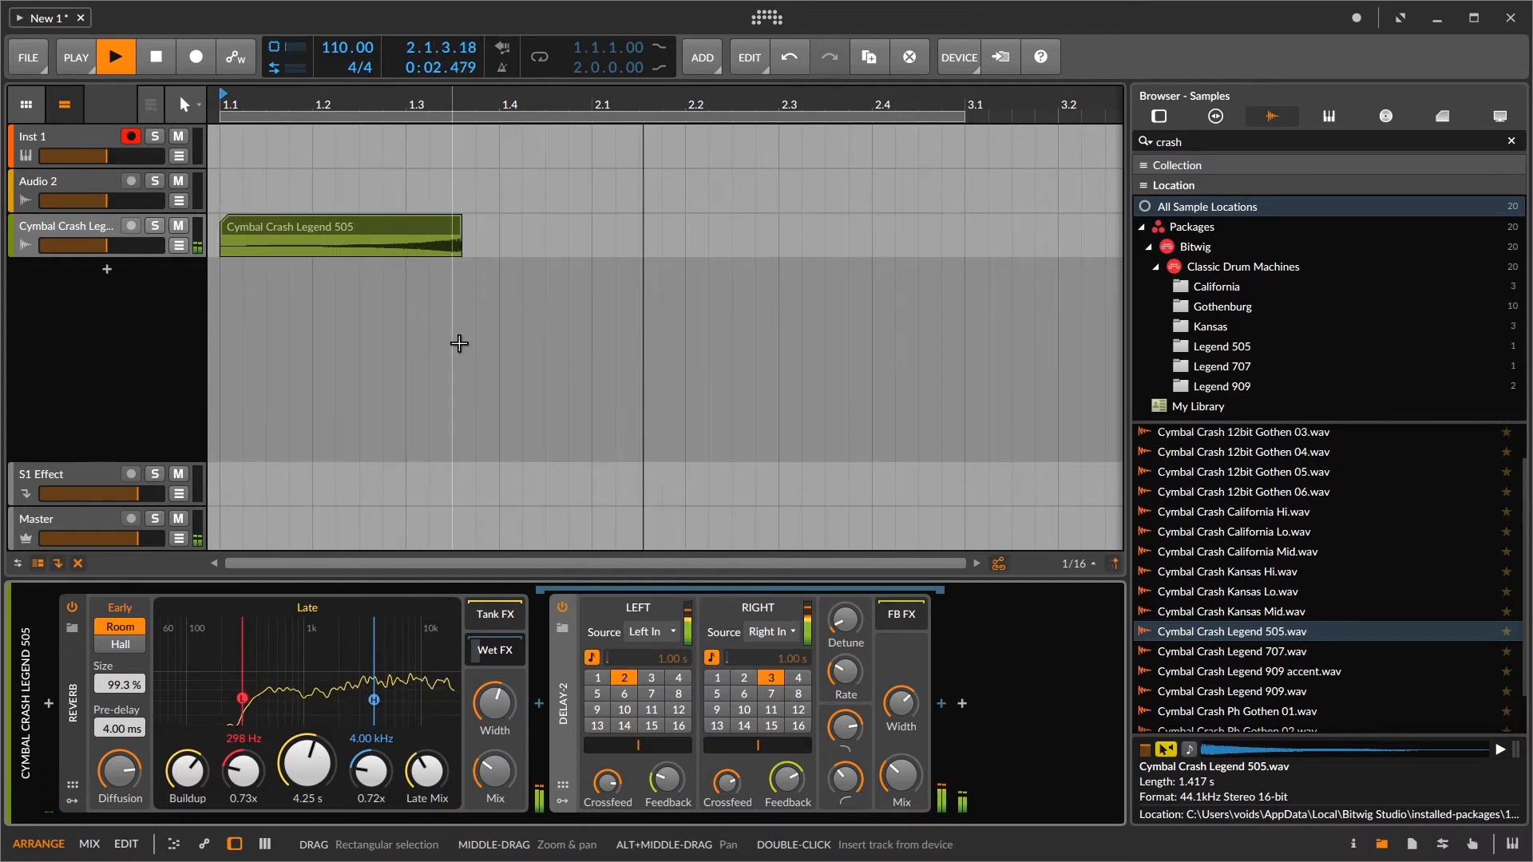
key("space")
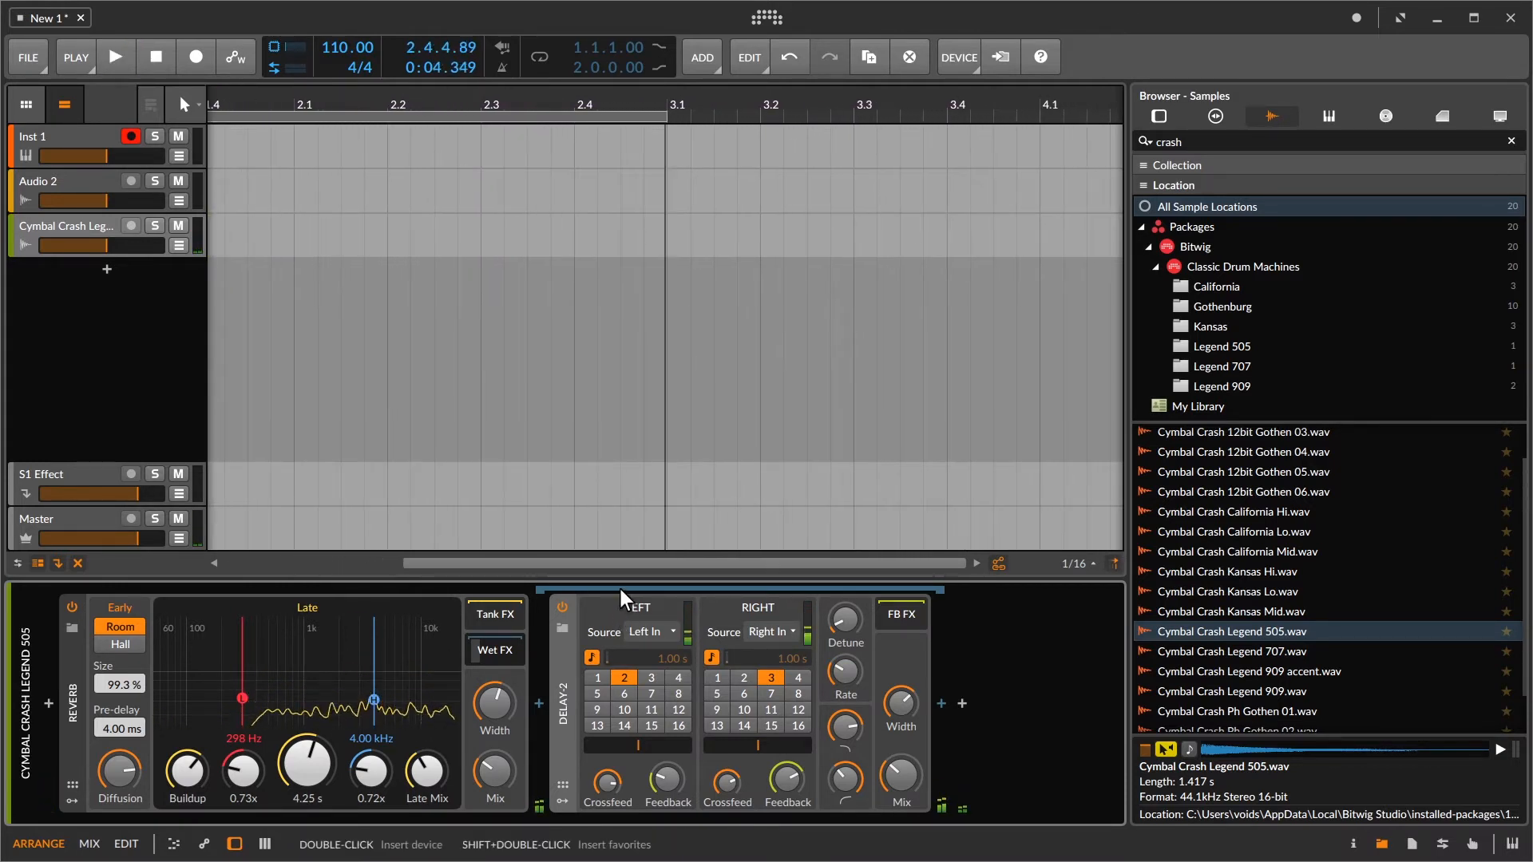
left_click_drag(625, 567, 491, 575)
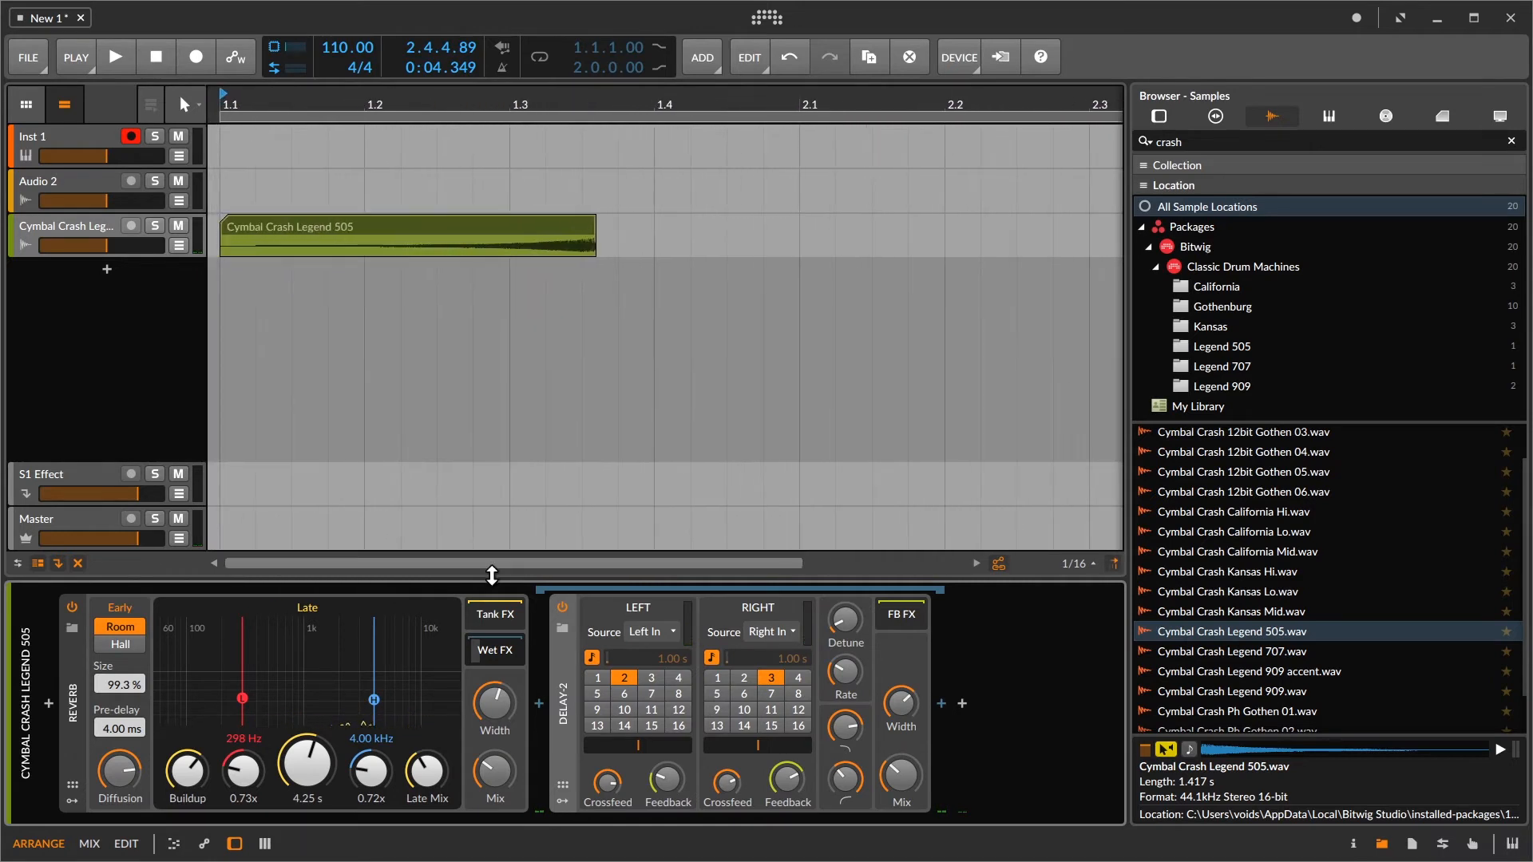
left_click(112, 387)
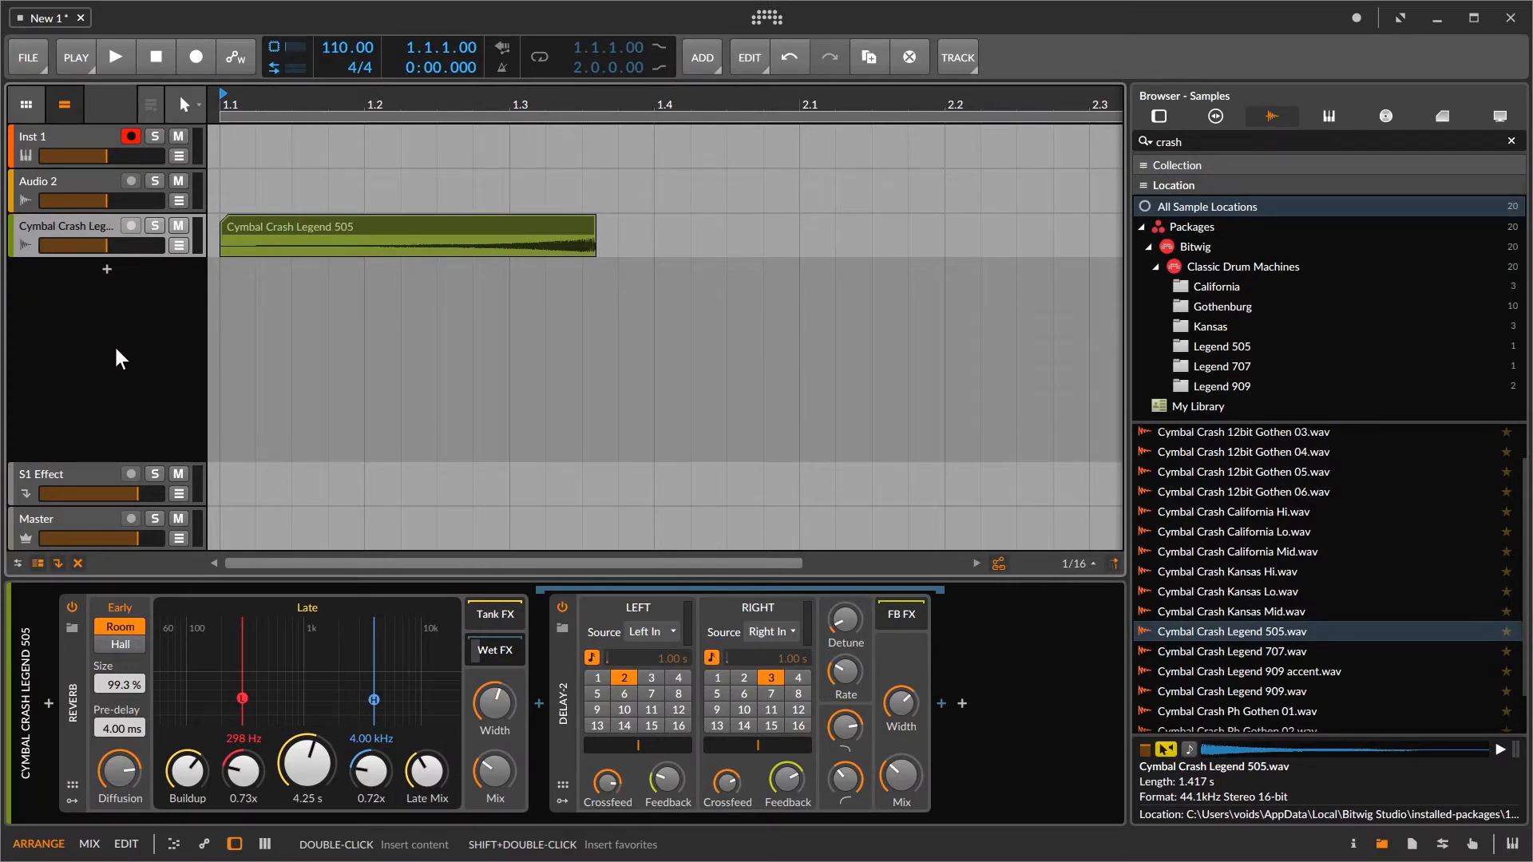
Step: Add an instrument track with the E-Hat device, found by searching for "hat"
left_click(106, 270)
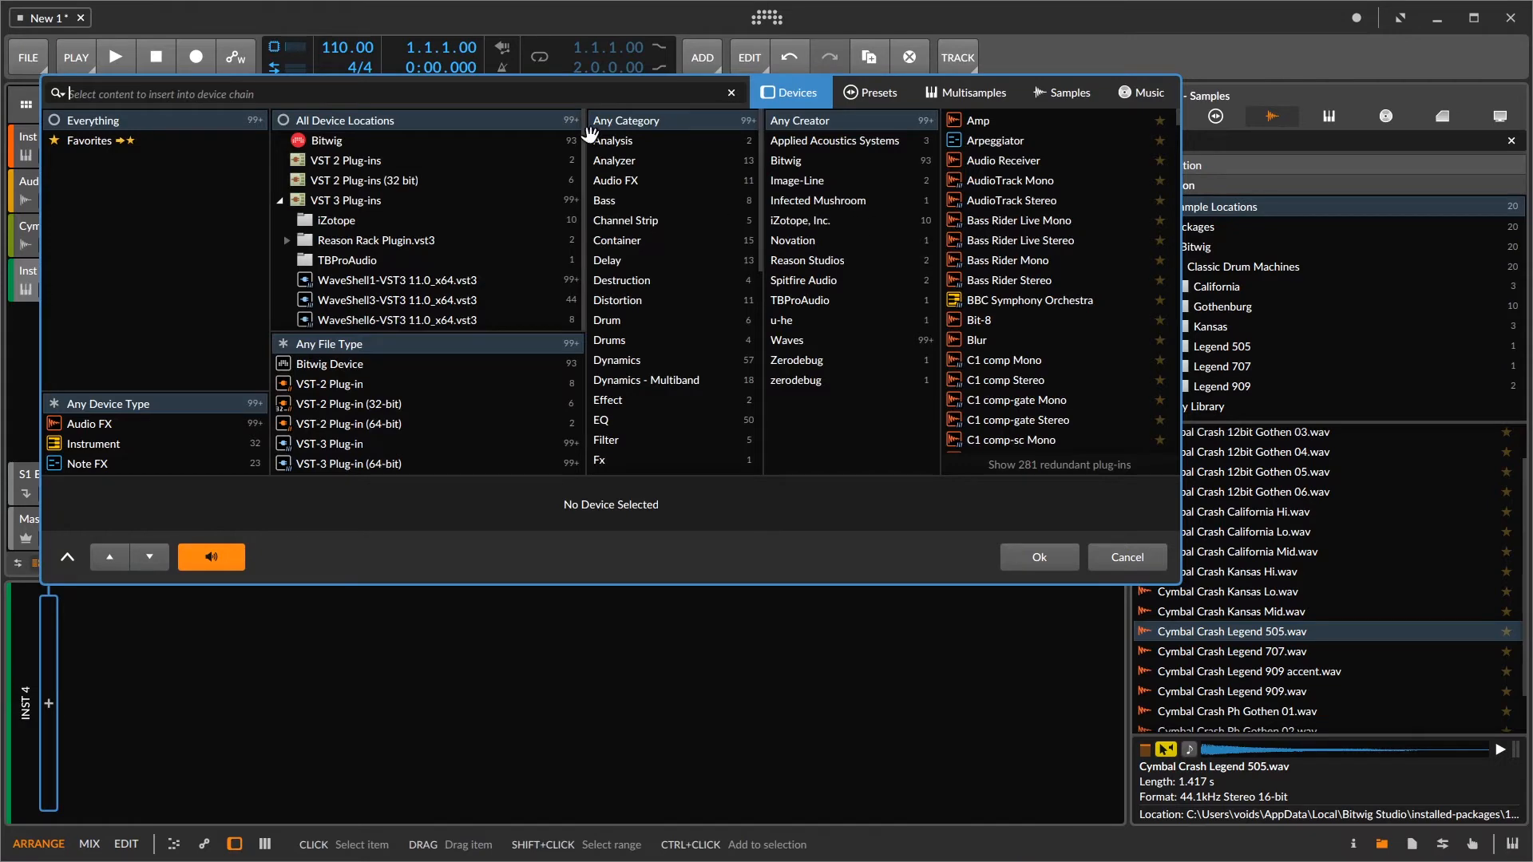
type("hat")
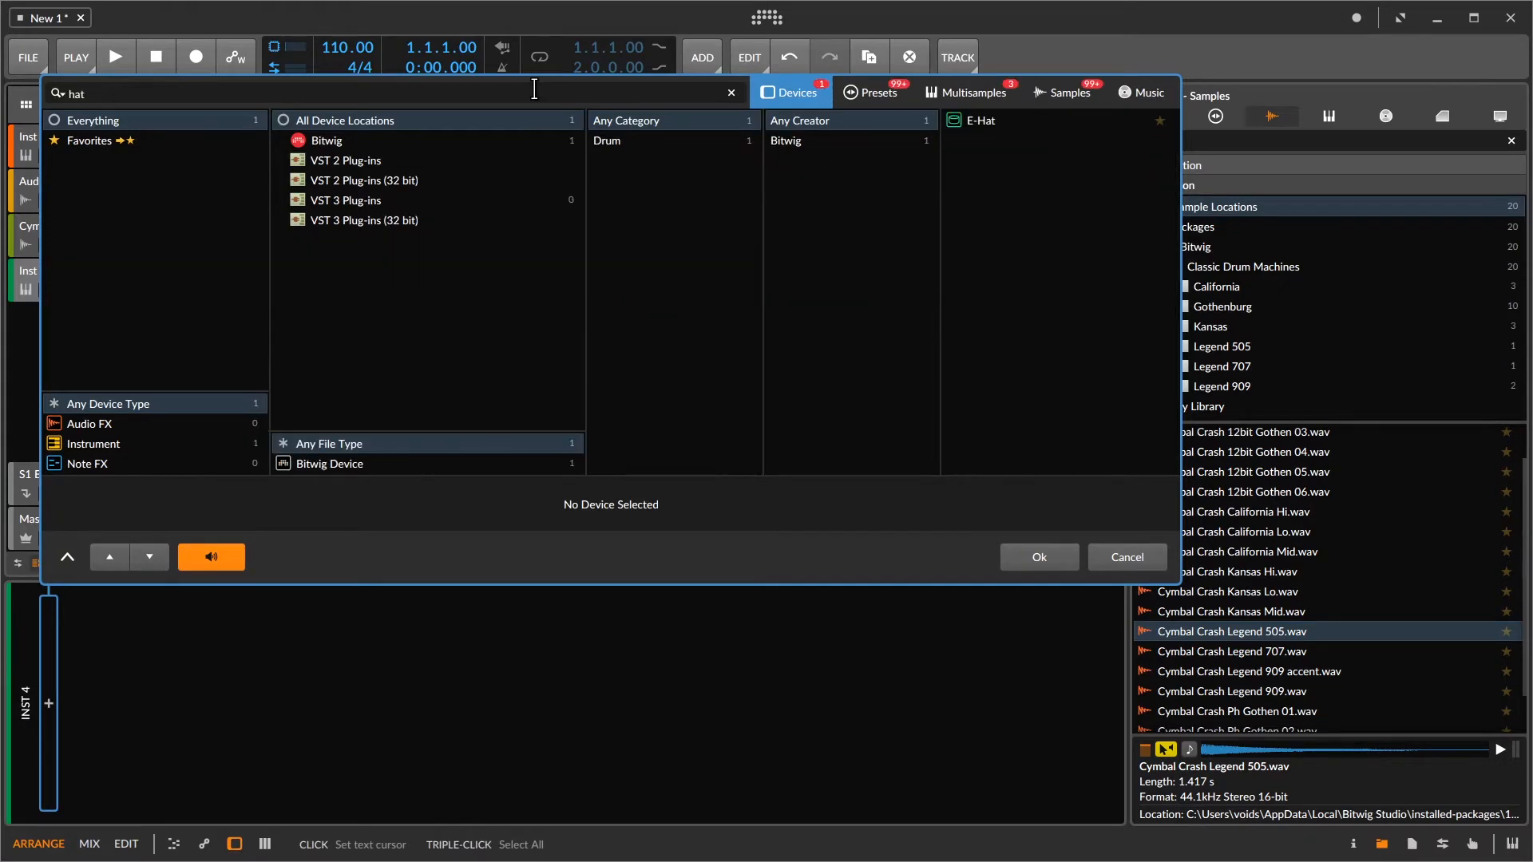
double_click(974, 118)
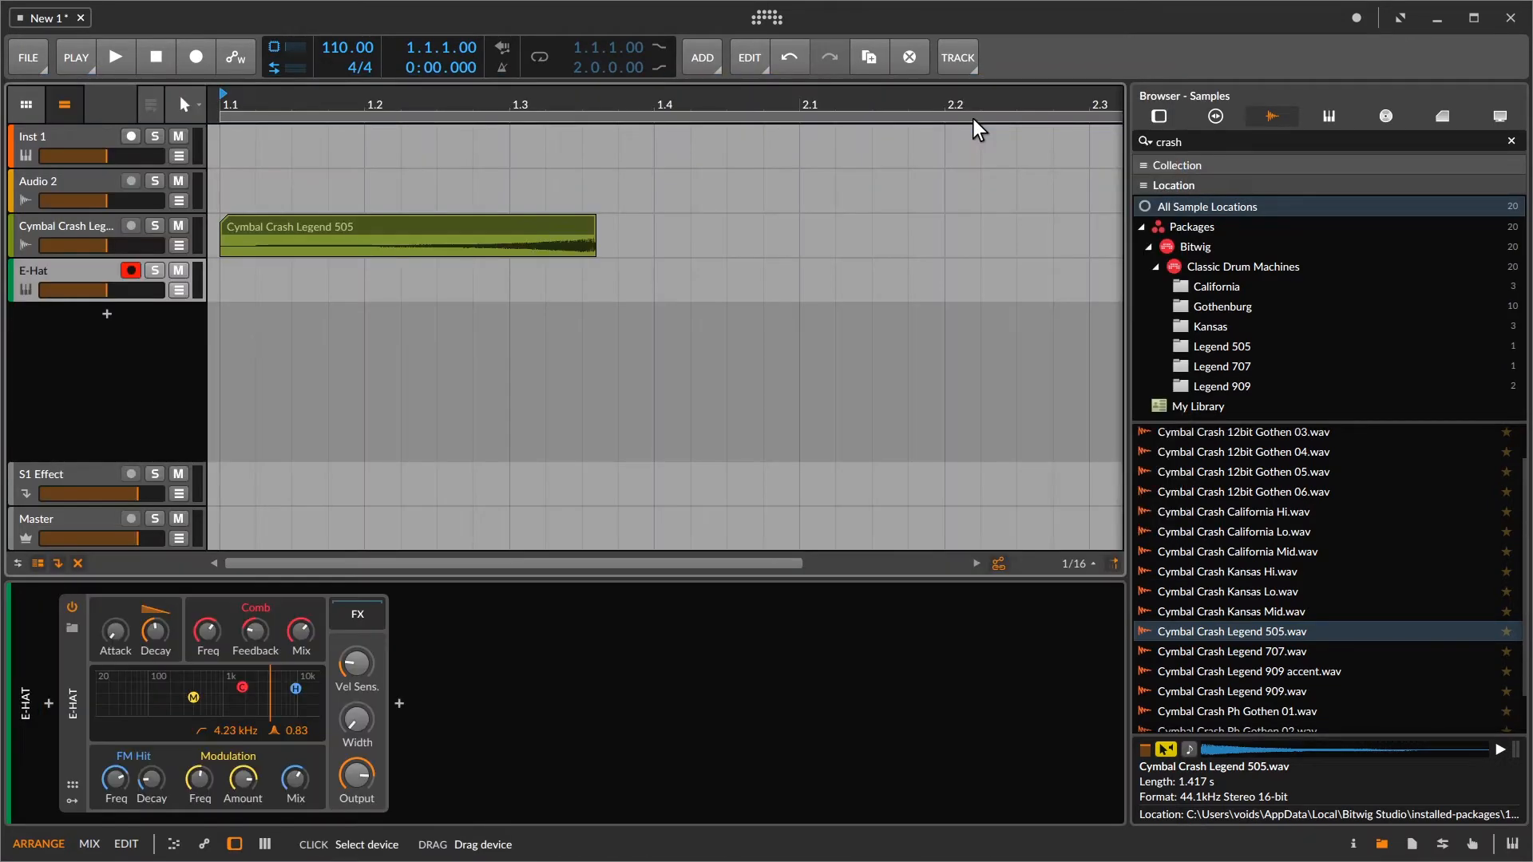
Step: Lengthen E-Hat's attack and decay times and lower its high-pass filter frequency to about 903 Hz
left_click(71, 700)
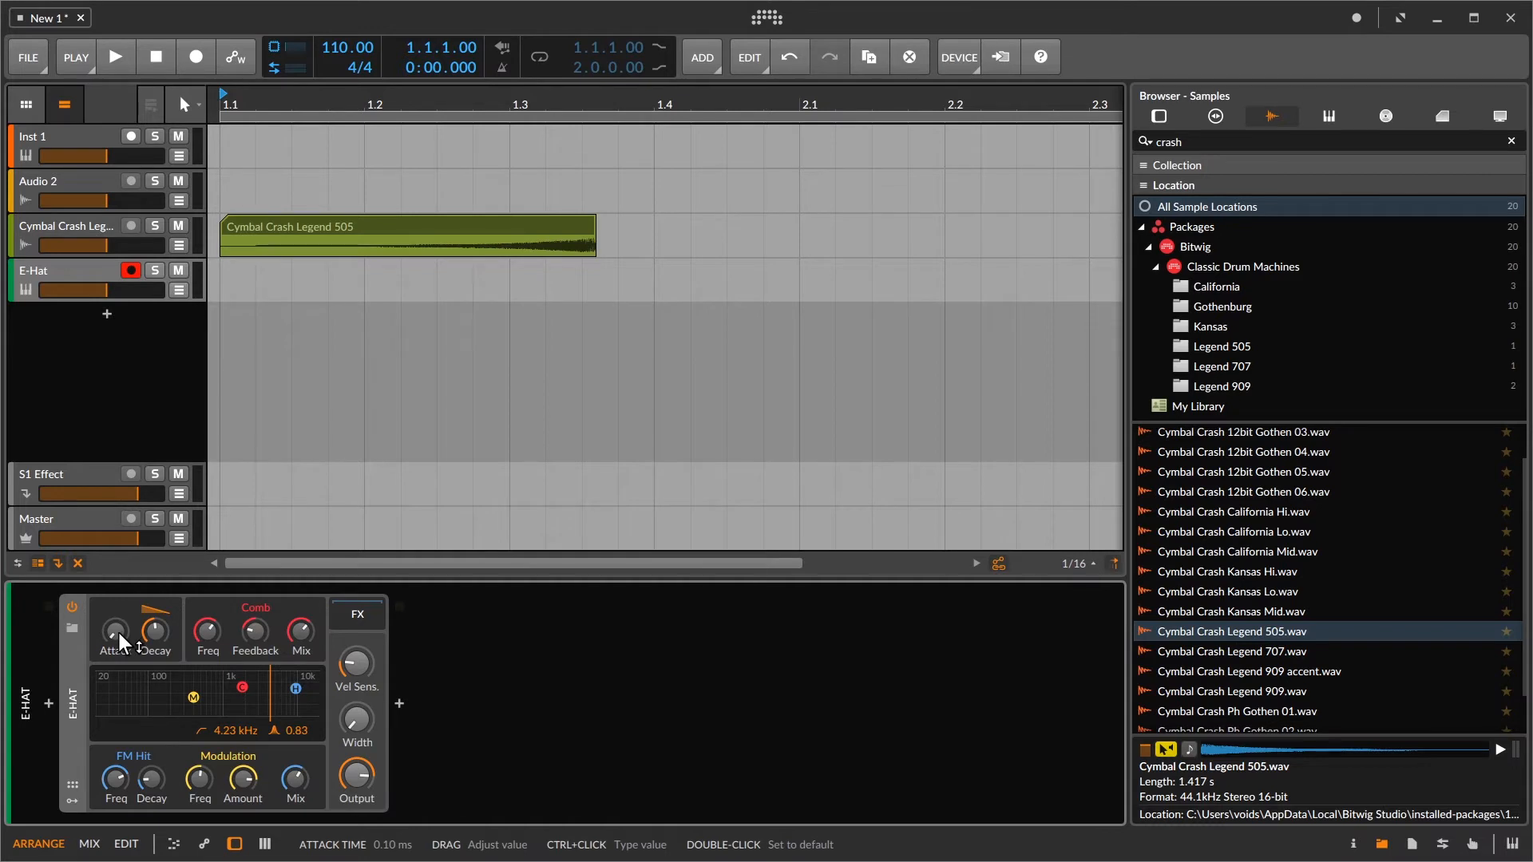
mouse_move(117, 634)
left_mouse_down()
mouse_move(117, 602)
mouse_move(118, 632)
left_mouse_up()
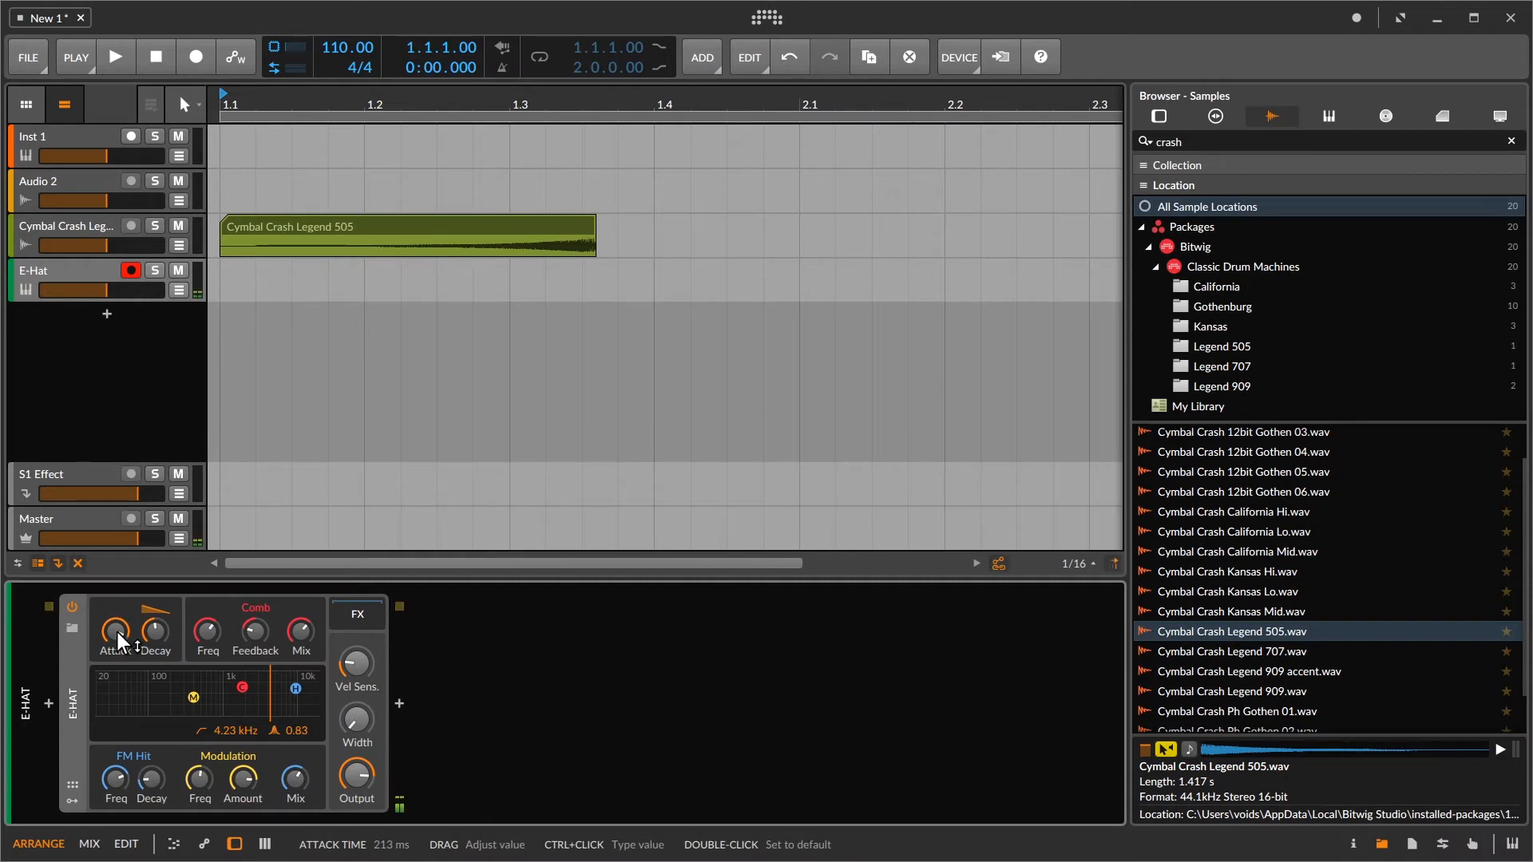
left_click_drag(155, 630, 158, 639)
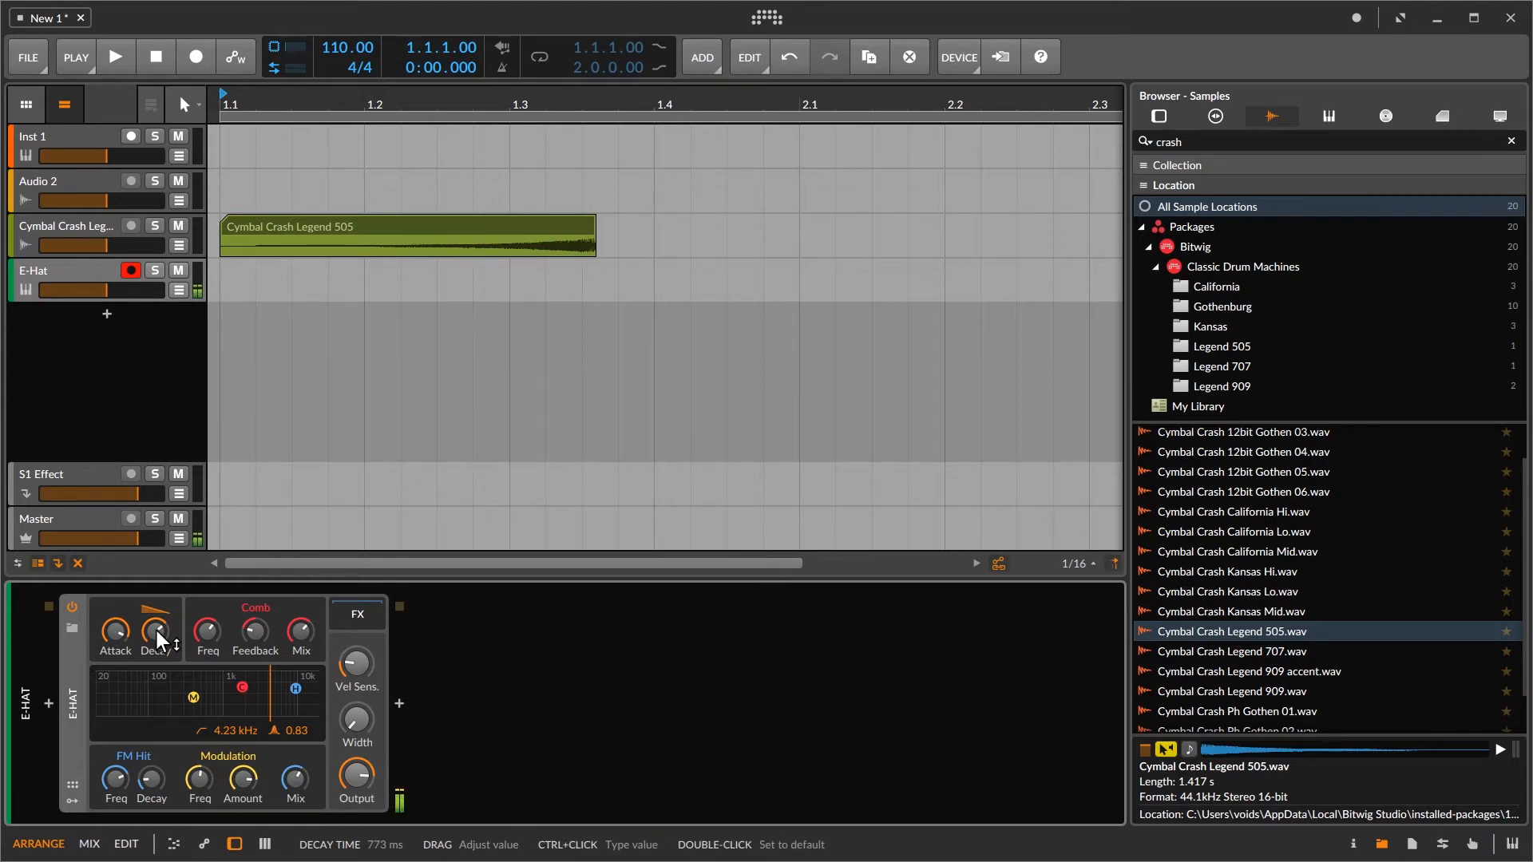
left_click_drag(158, 639, 158, 639)
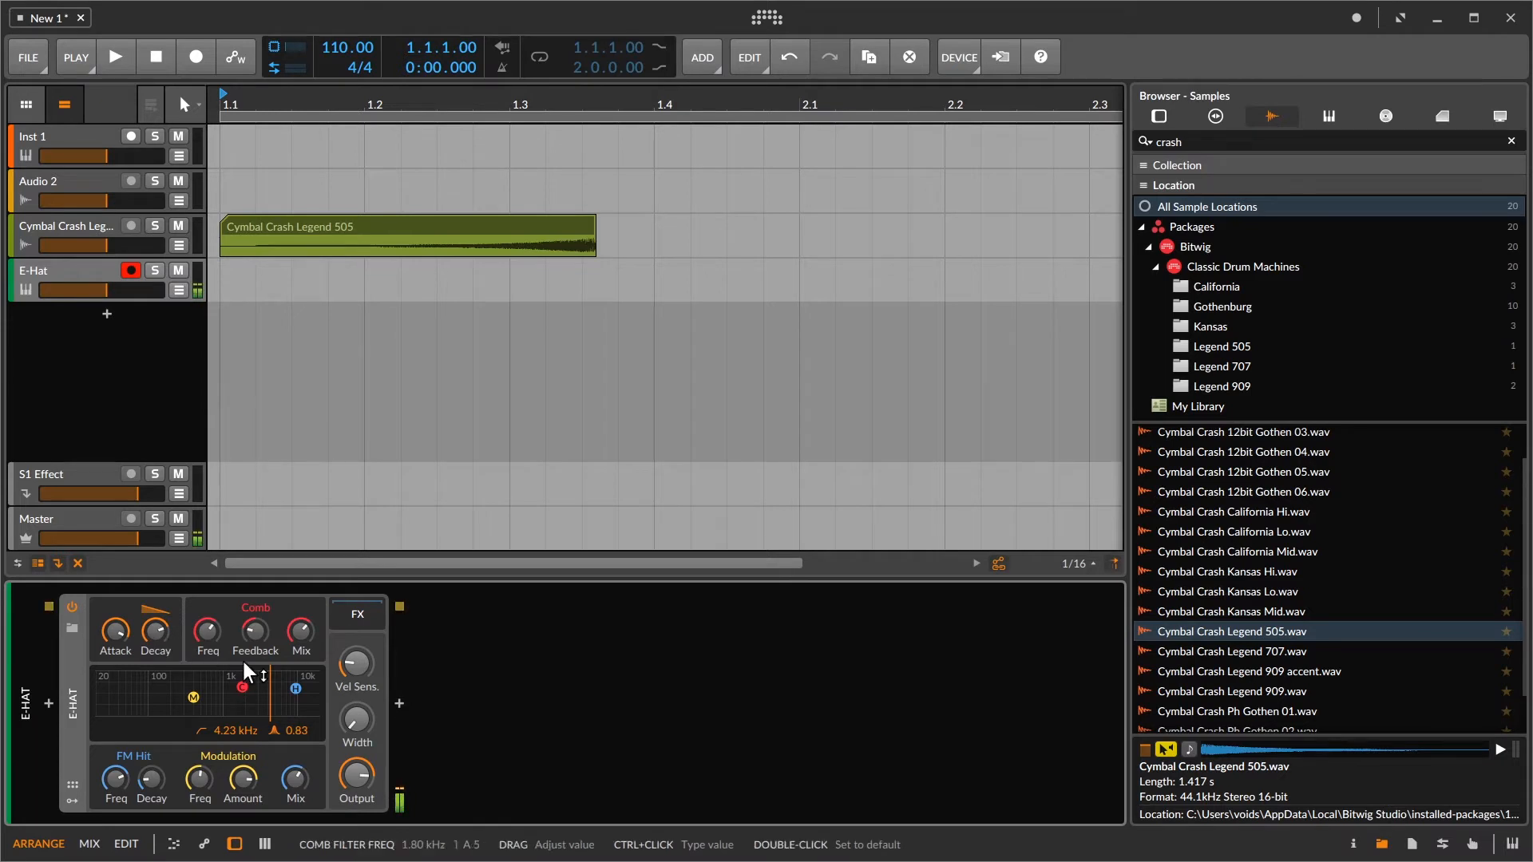
left_click_drag(265, 697, 215, 699)
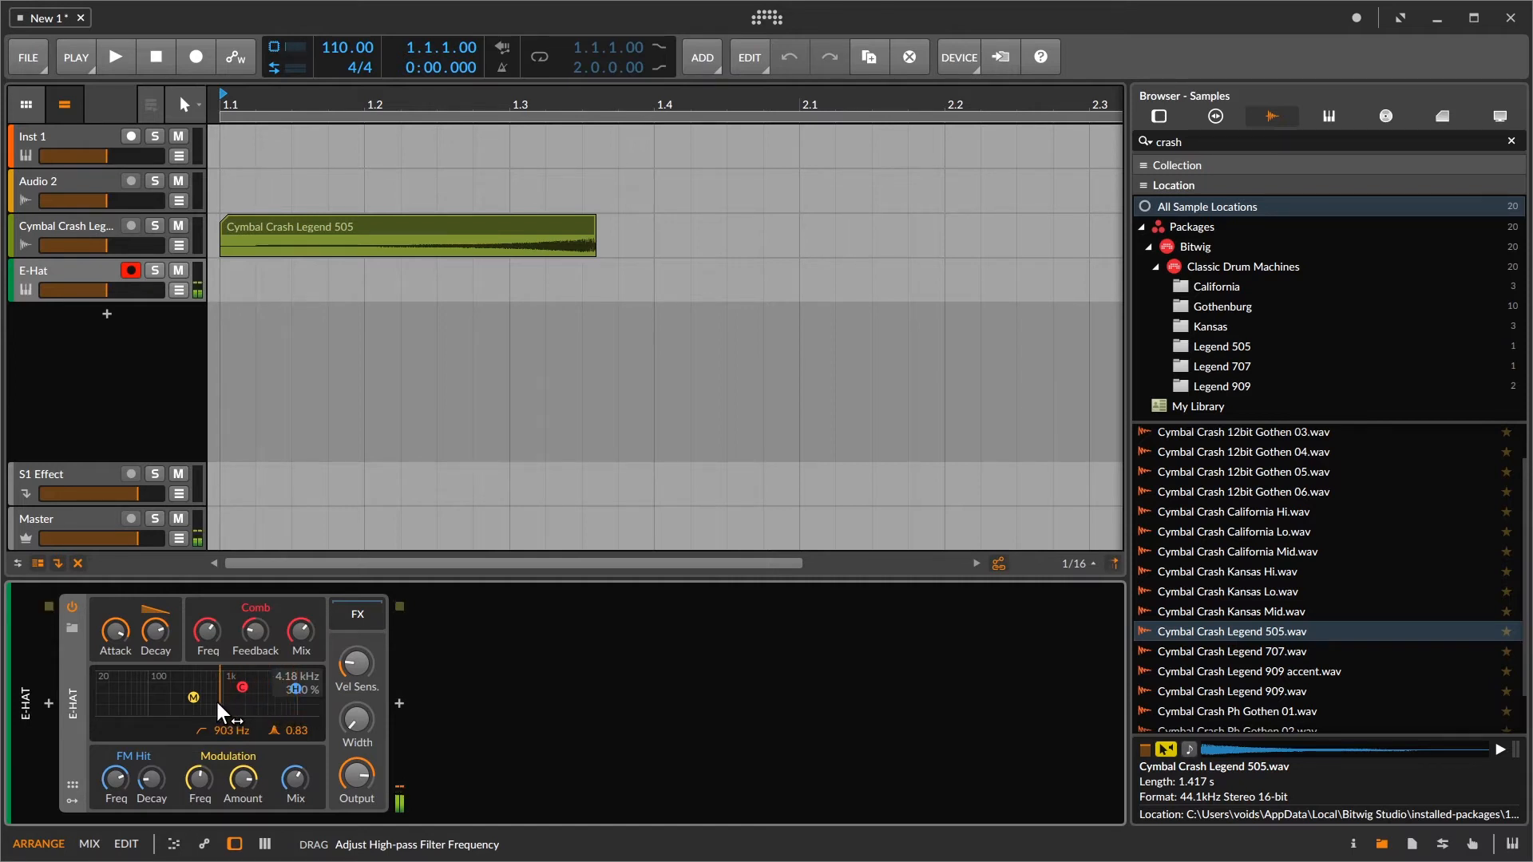
Step: Add an ADSR modulator to E-Hat and map it to the high-pass filter frequency
left_click(74, 800)
left_click(104, 631)
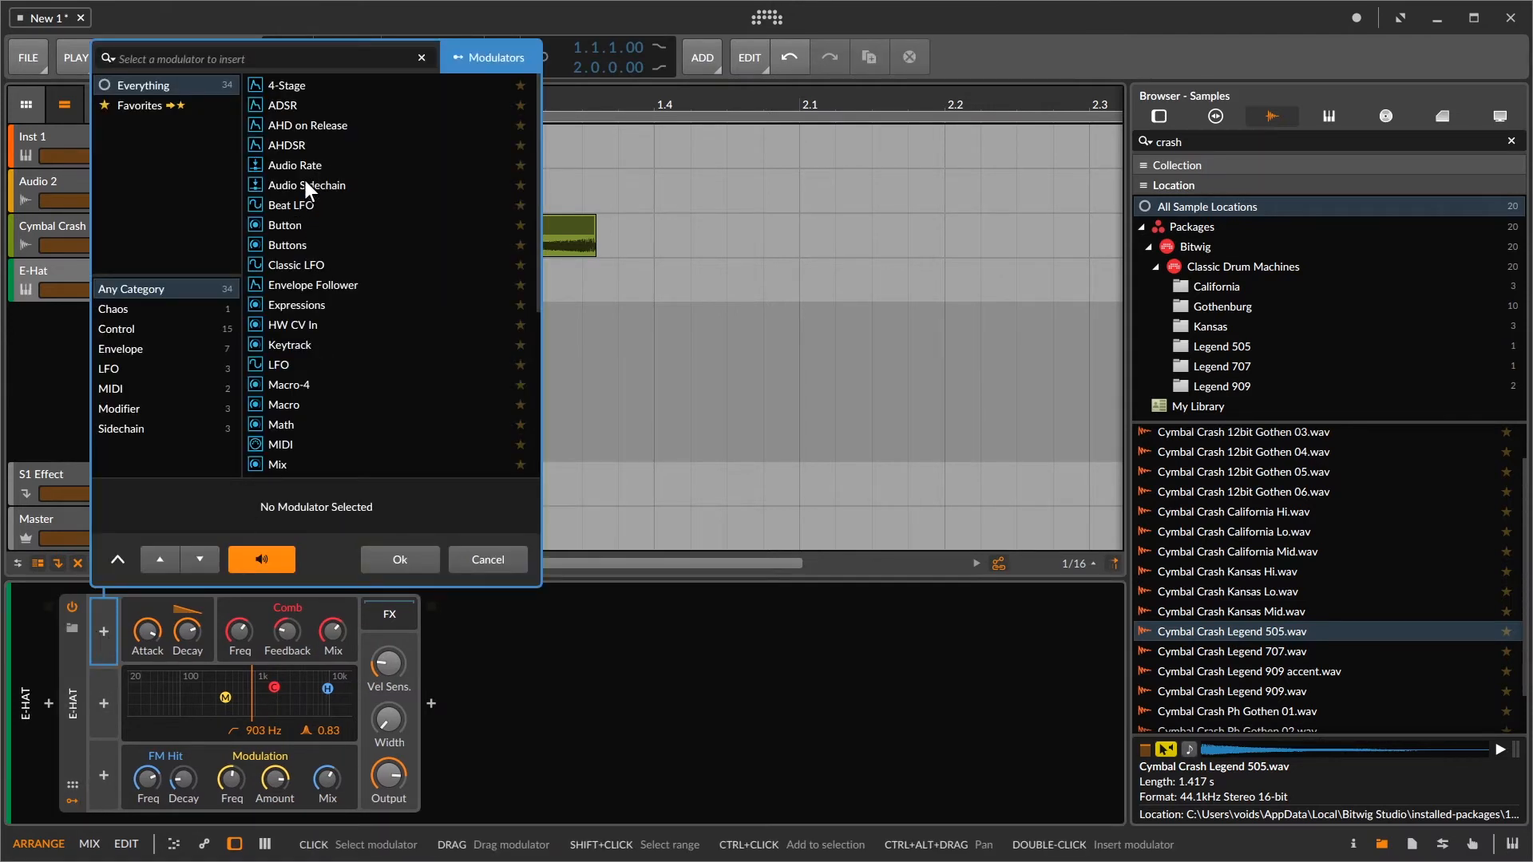
left_click(300, 103)
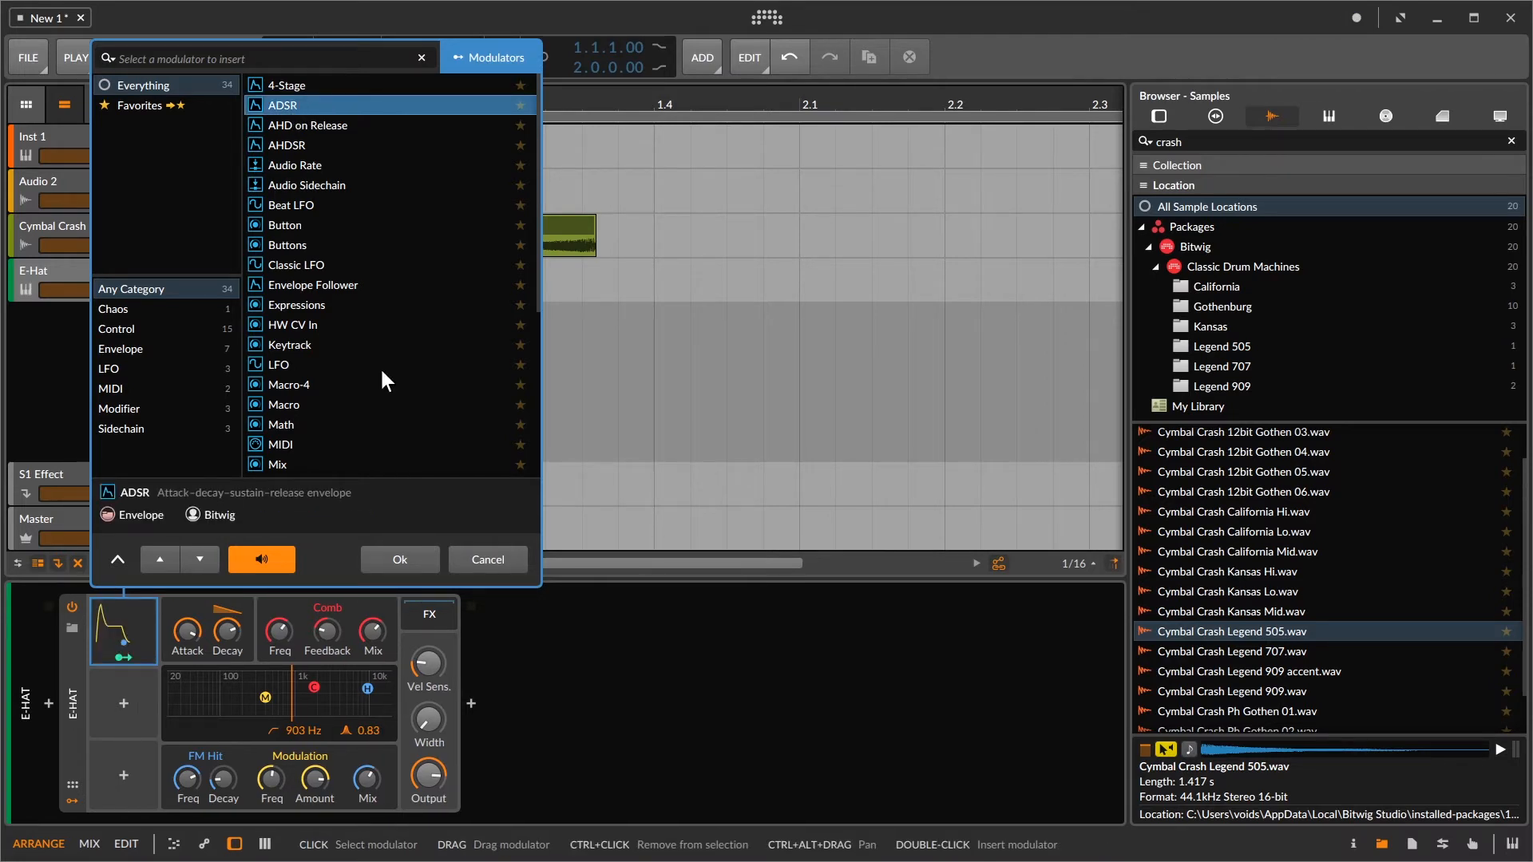
left_click(400, 561)
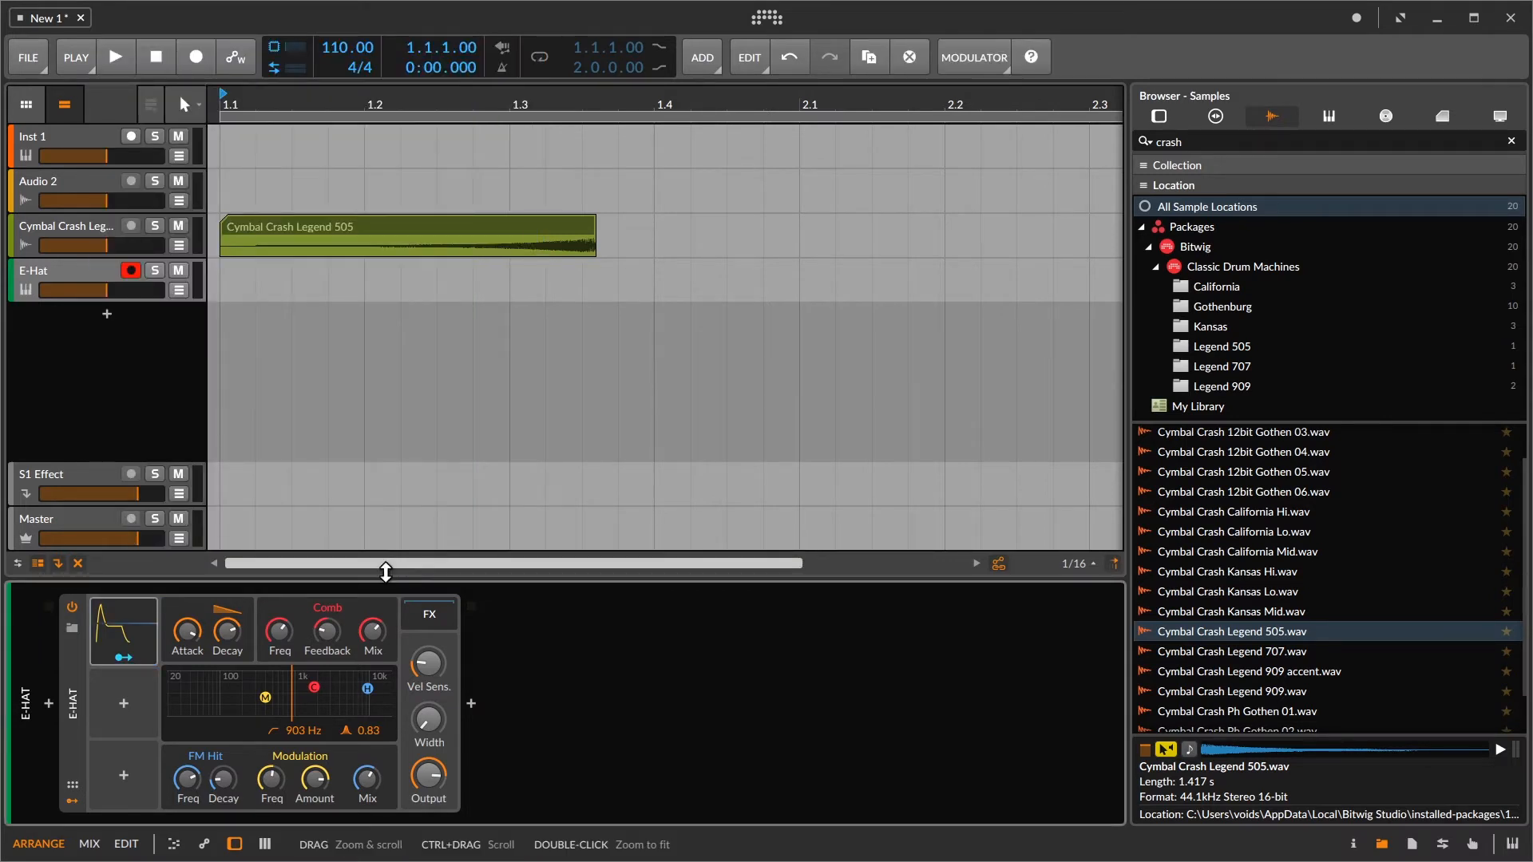
left_click(131, 658)
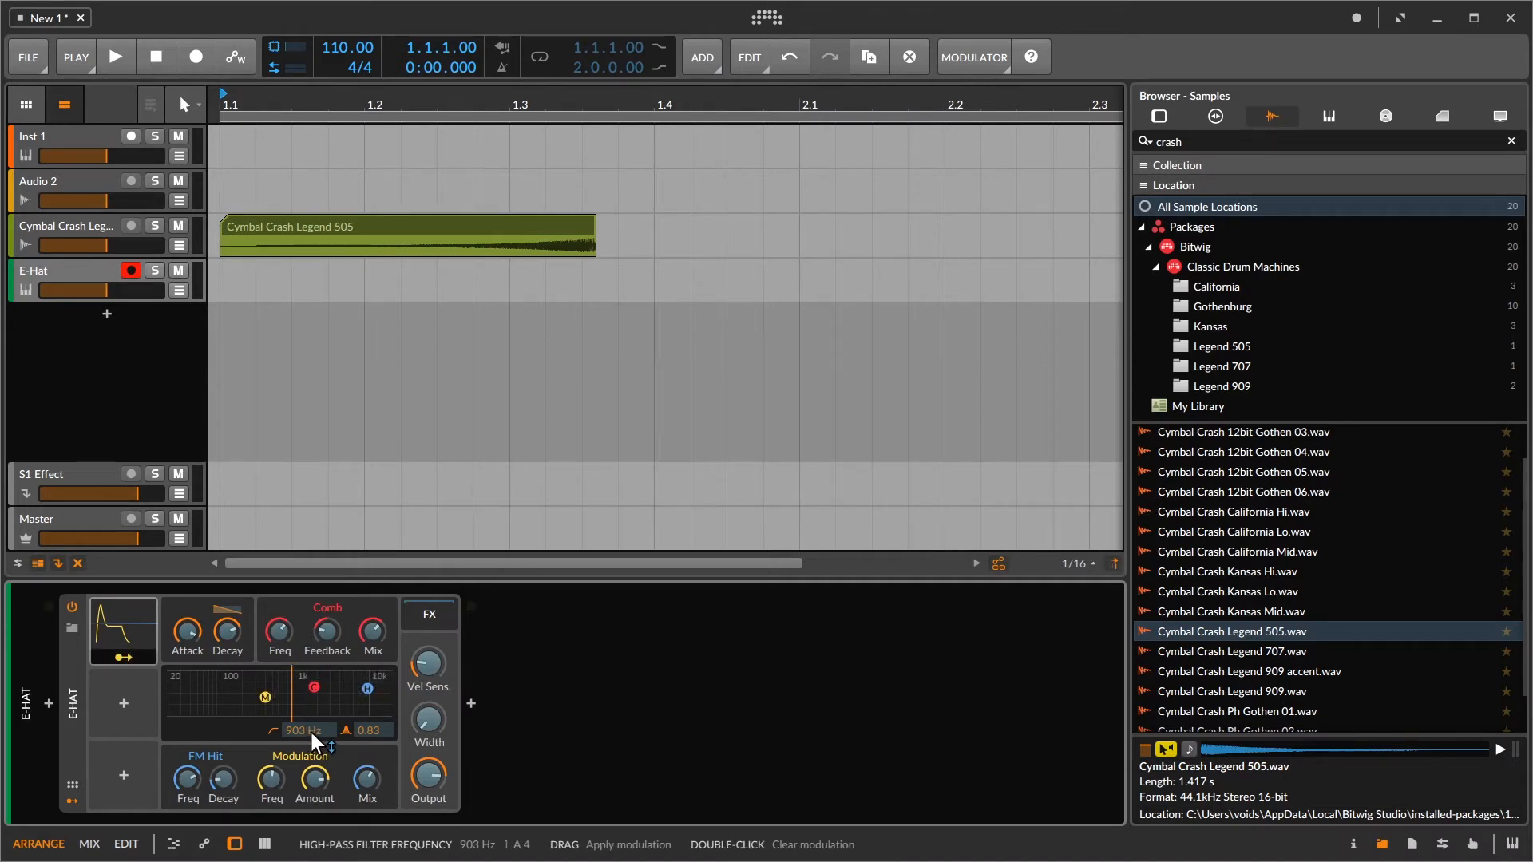
left_click_drag(309, 731, 310, 706)
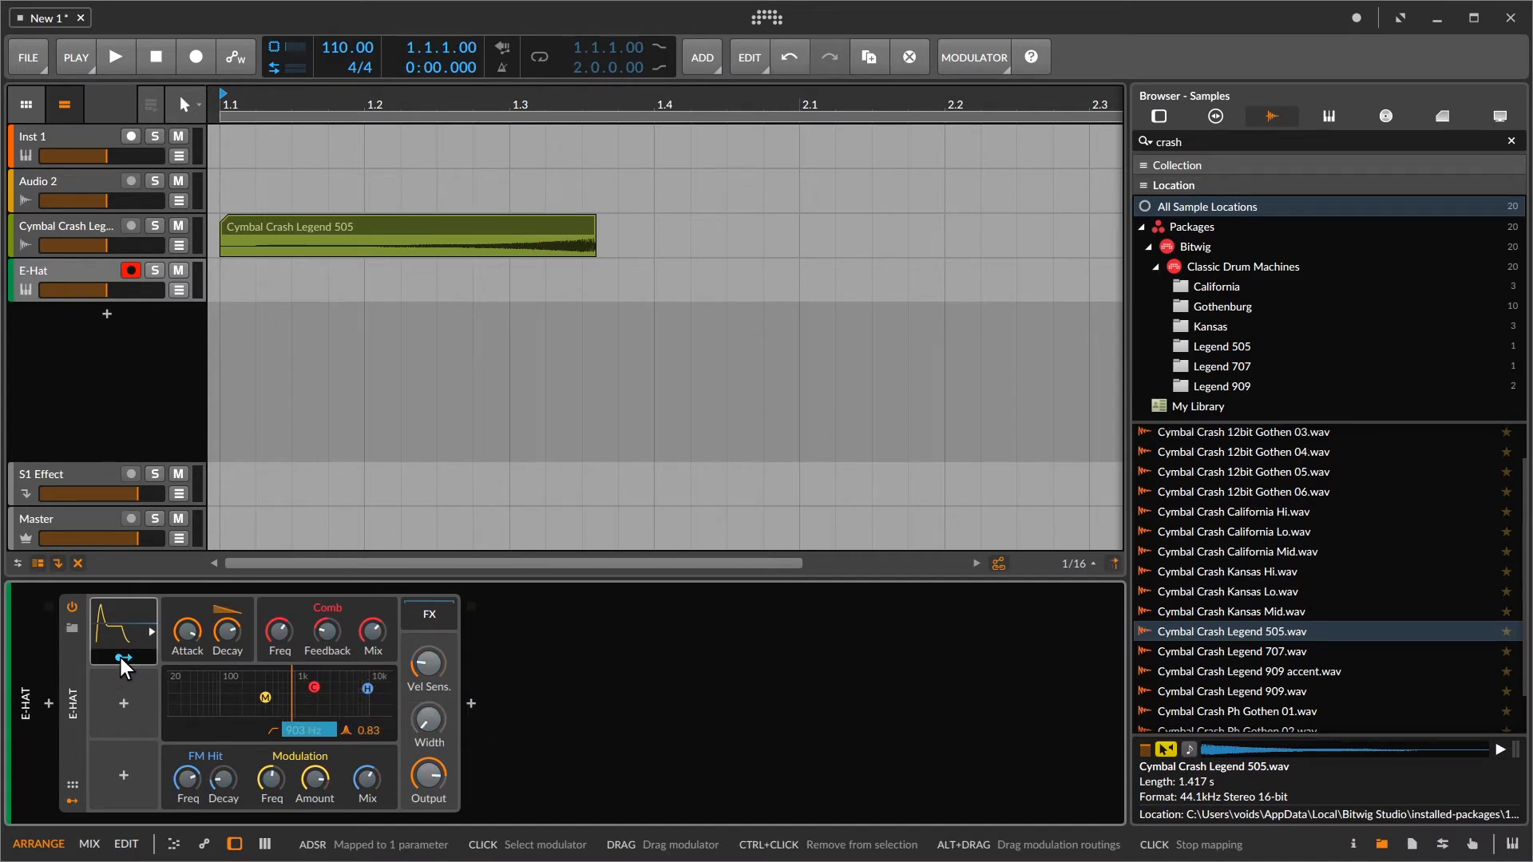
Step: Expand the ADSR modulator's envelope settings on E-Hat and play the reversed crash for comparison
key("space")
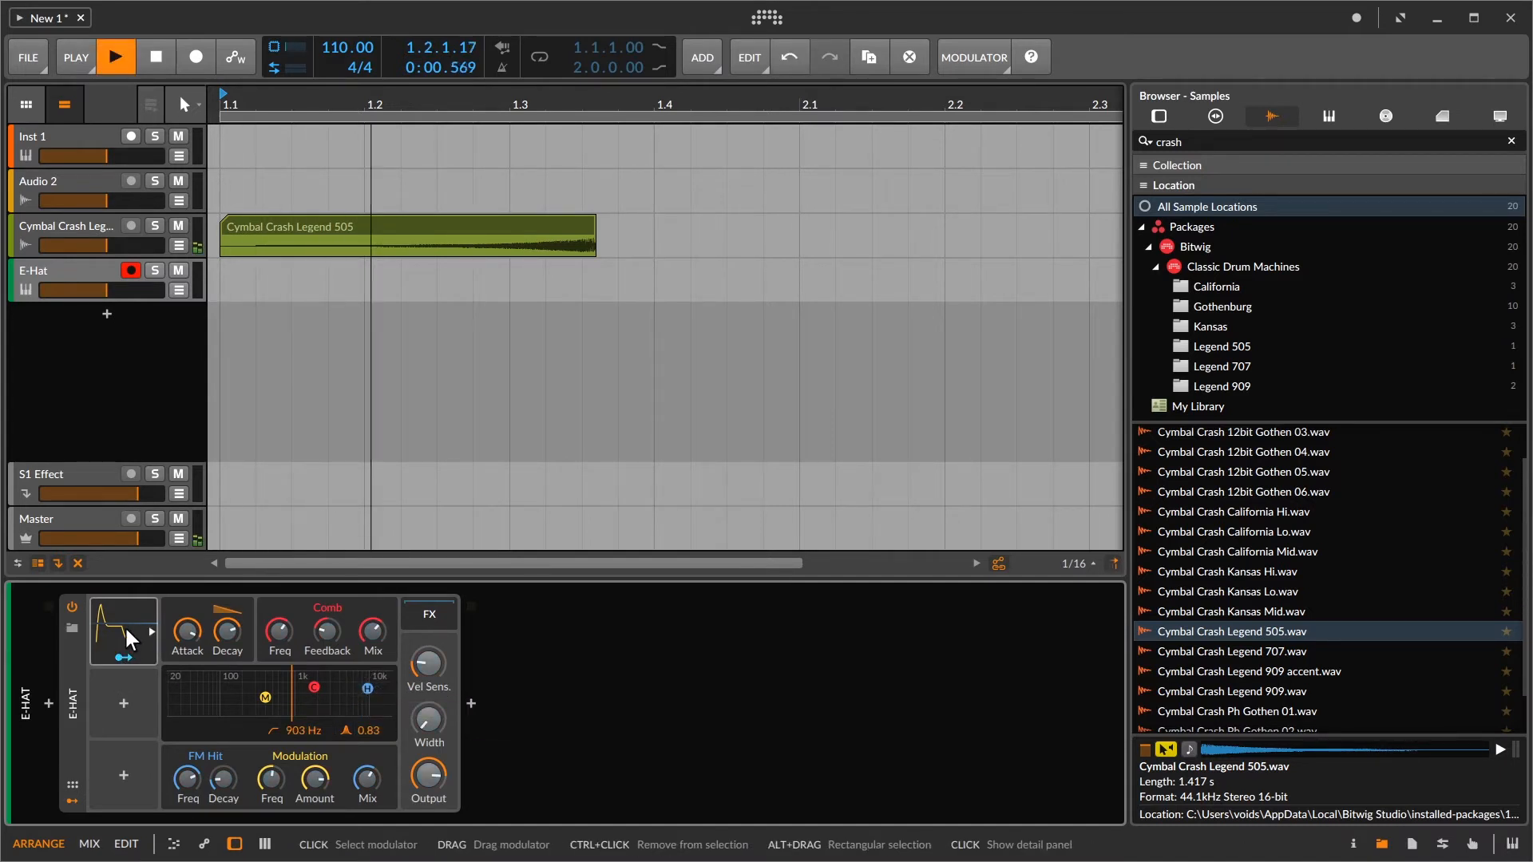
key("space")
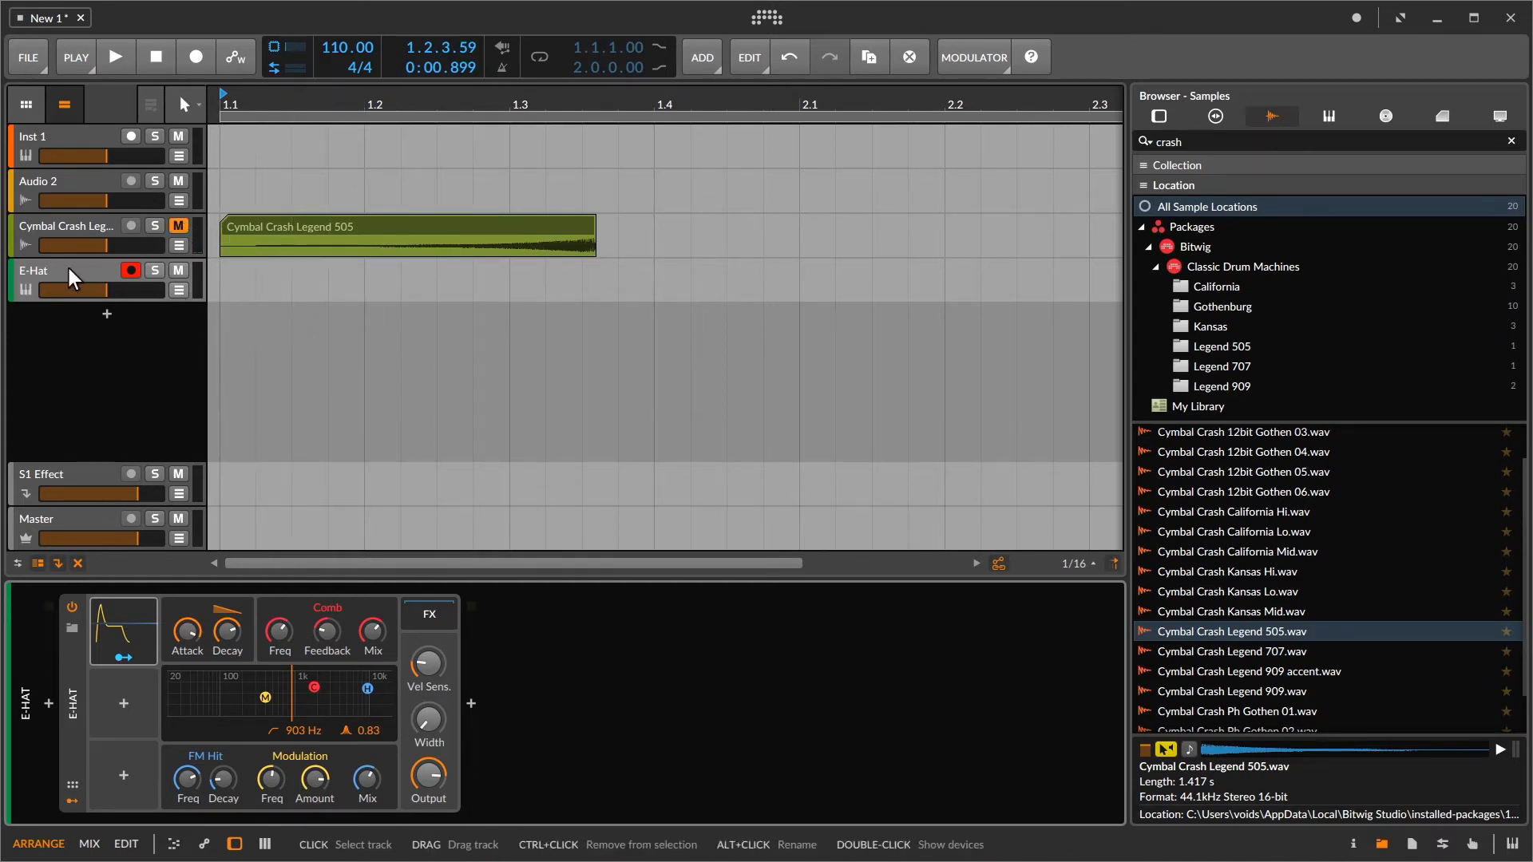
left_click(80, 688)
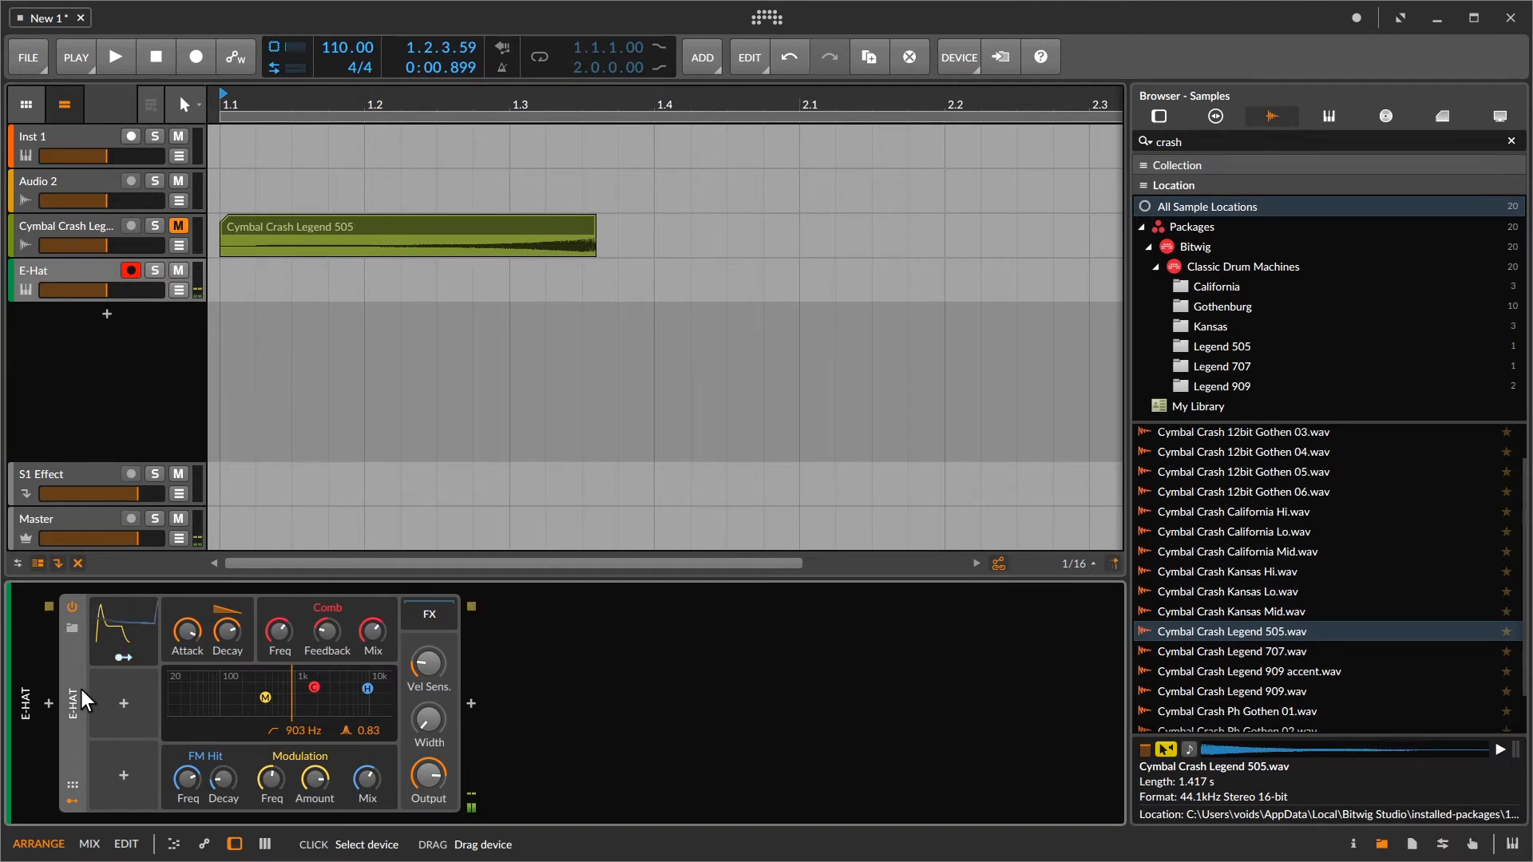
left_click(127, 640)
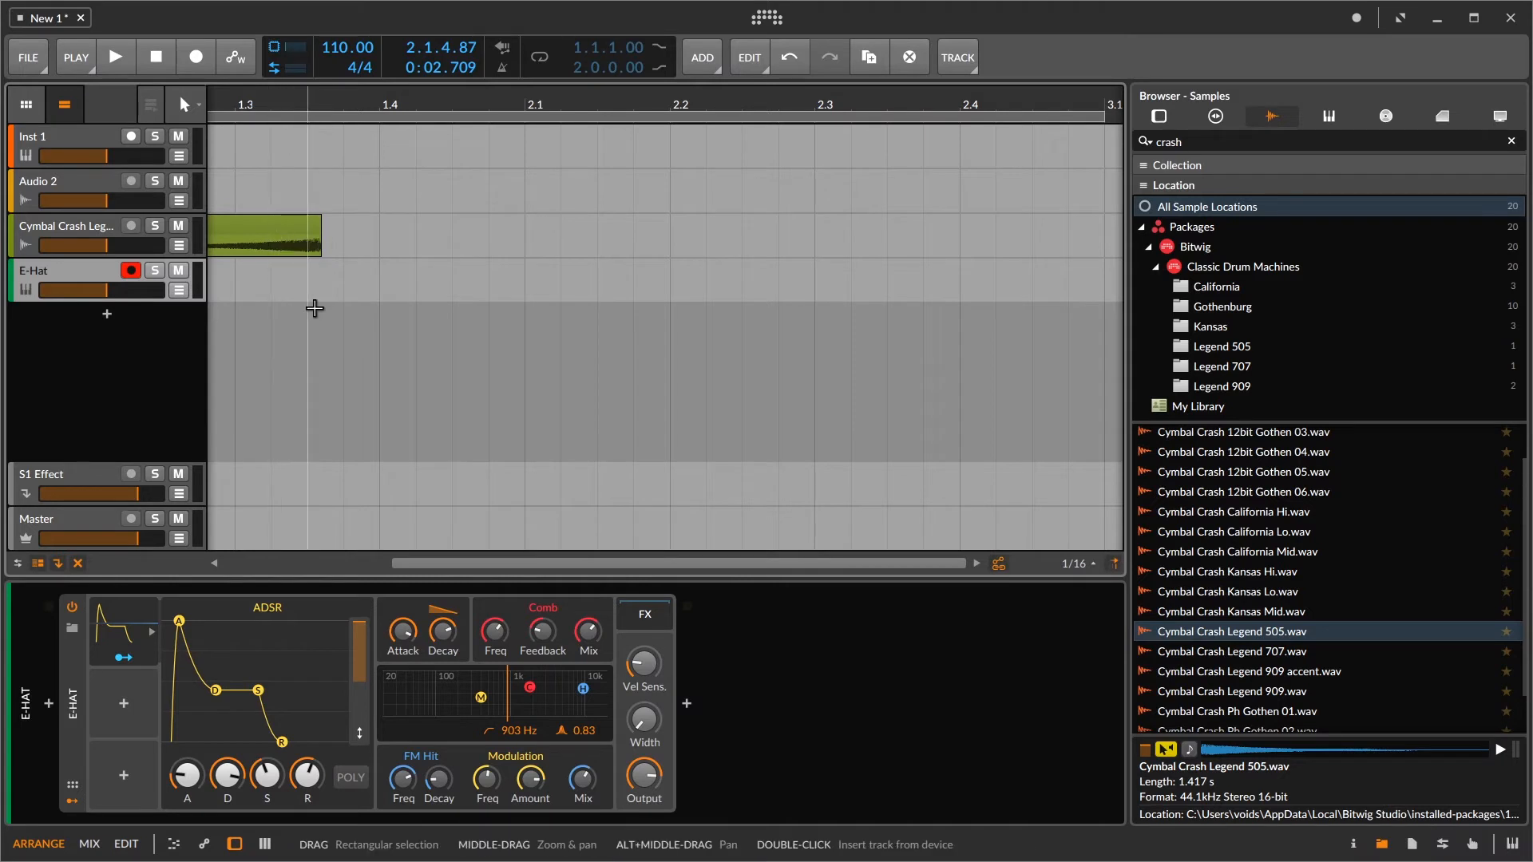
key("space")
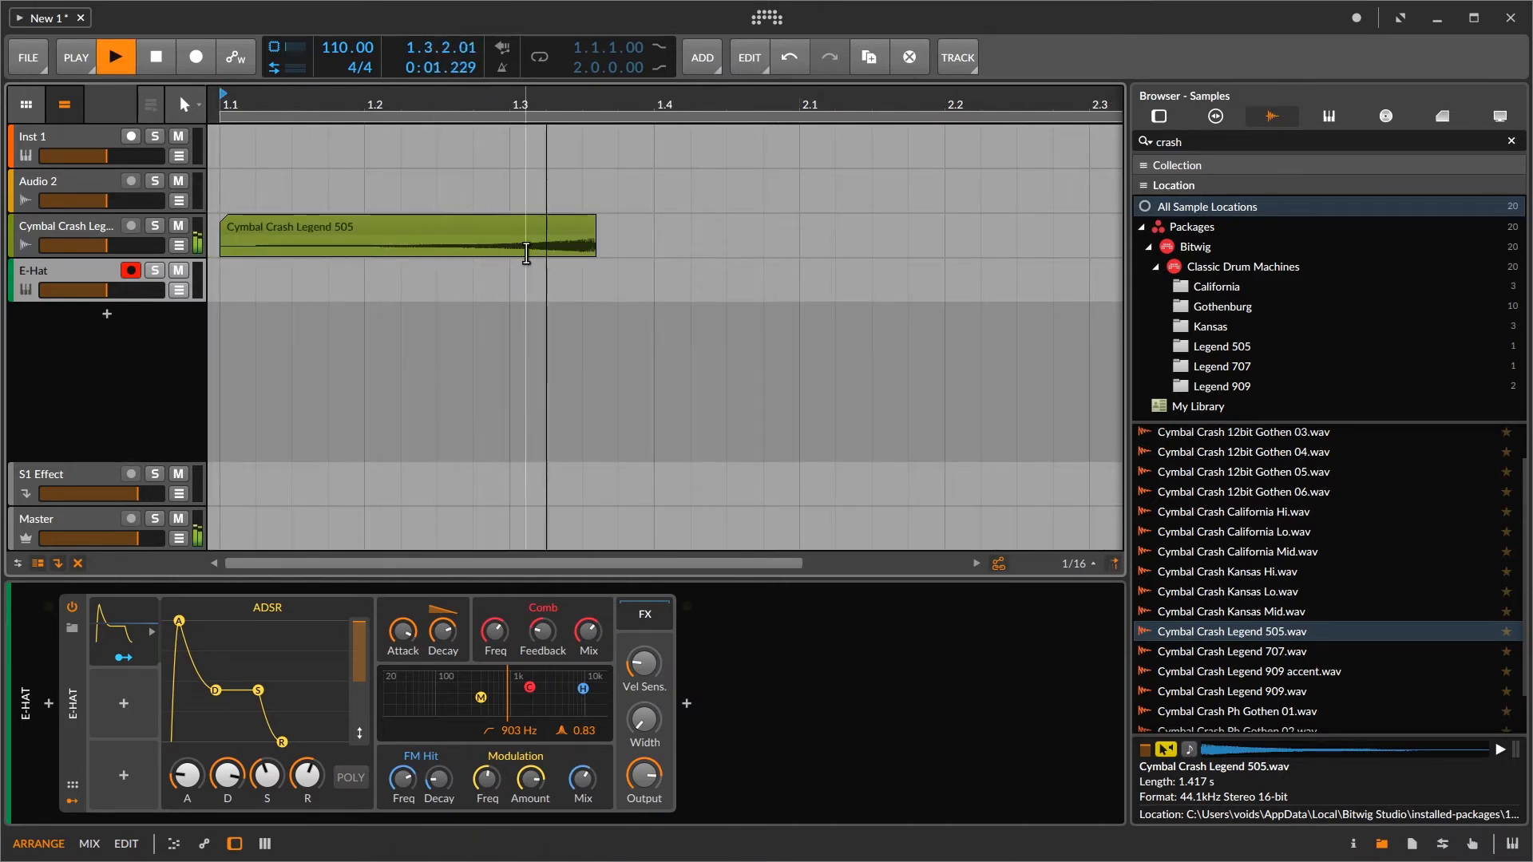
key("space")
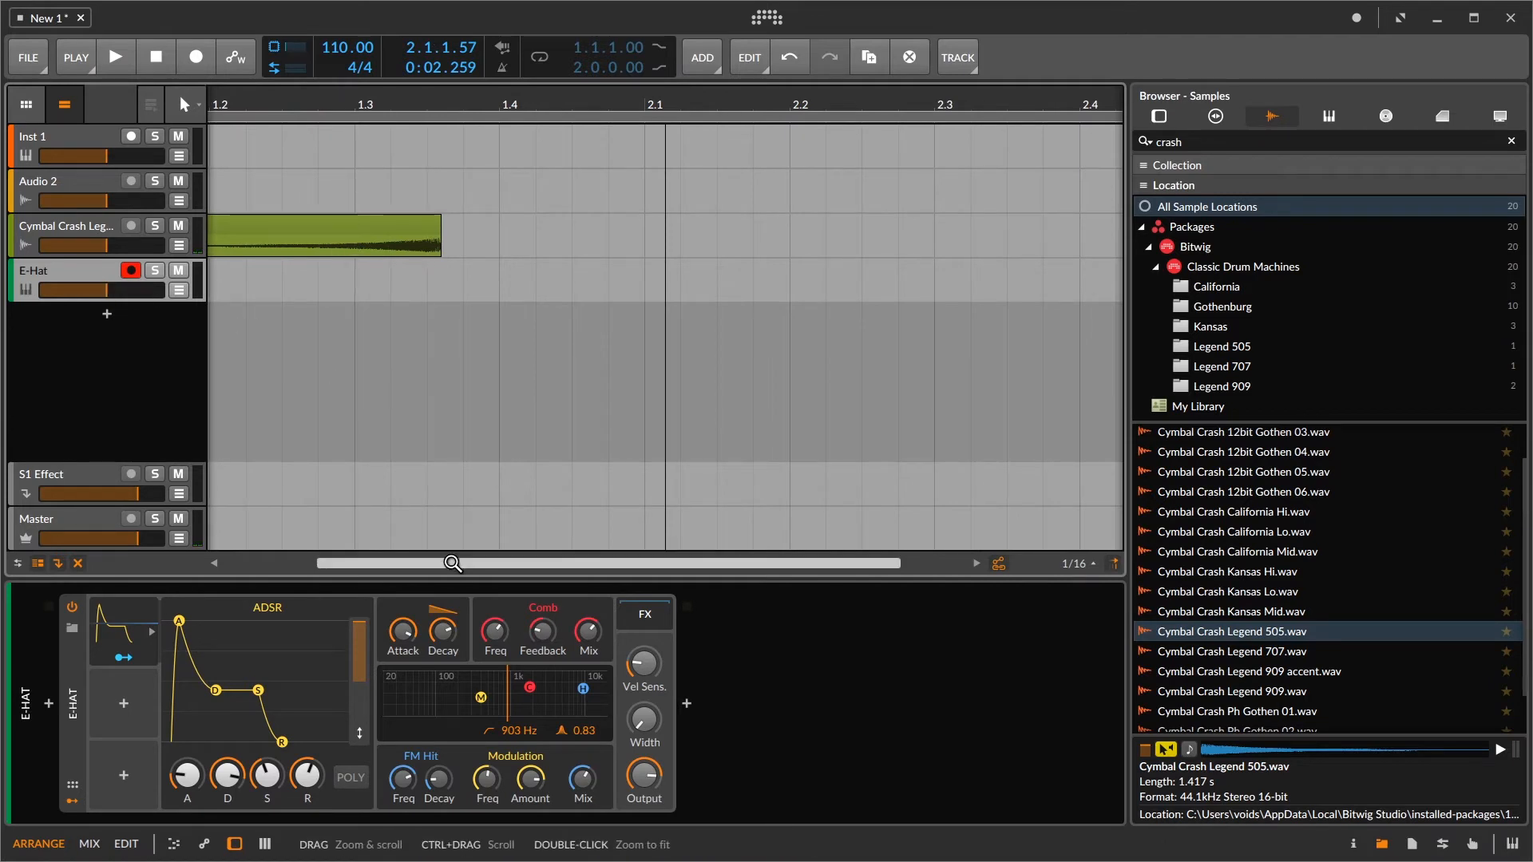
Step: Create a one-bar note clip at the start of the E-Hat track and draw a C#2 note about two and a half beats long
left_click_drag(452, 563, 361, 564)
left_click(232, 285)
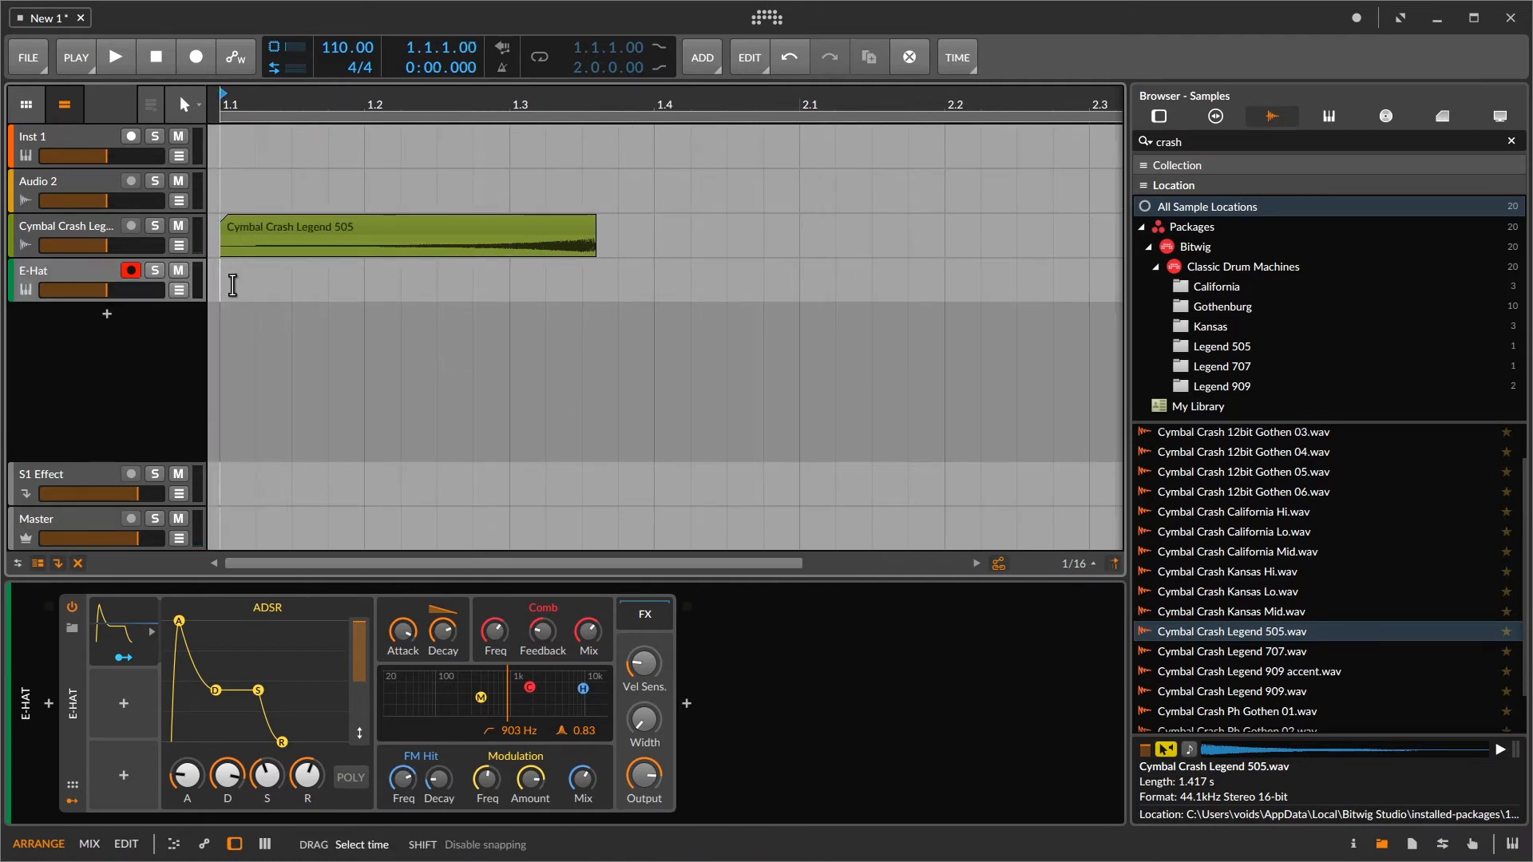
double_click(232, 285)
double_click(258, 271)
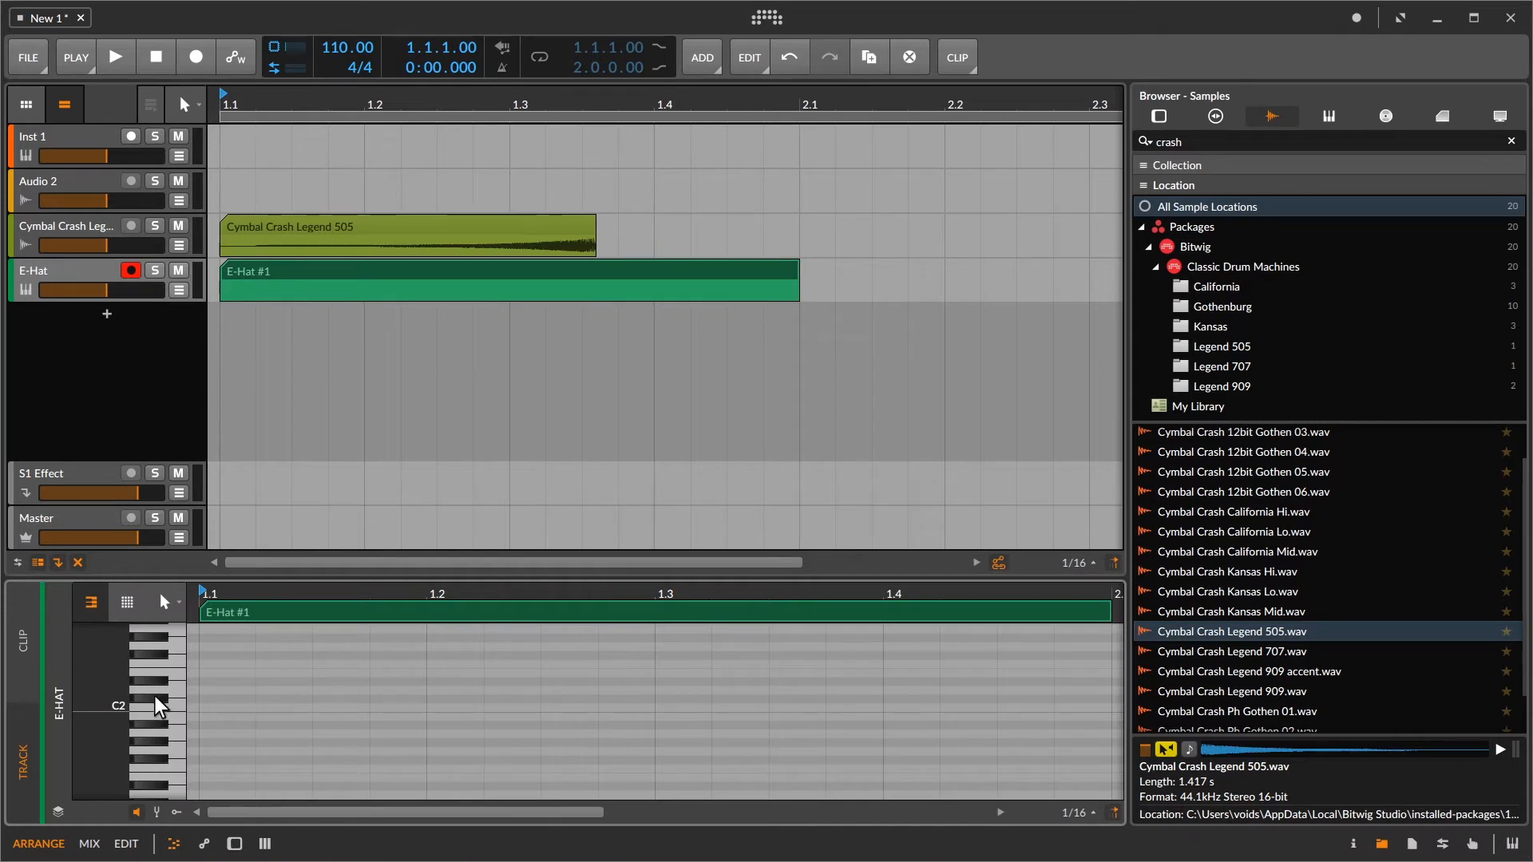
double_click(197, 699)
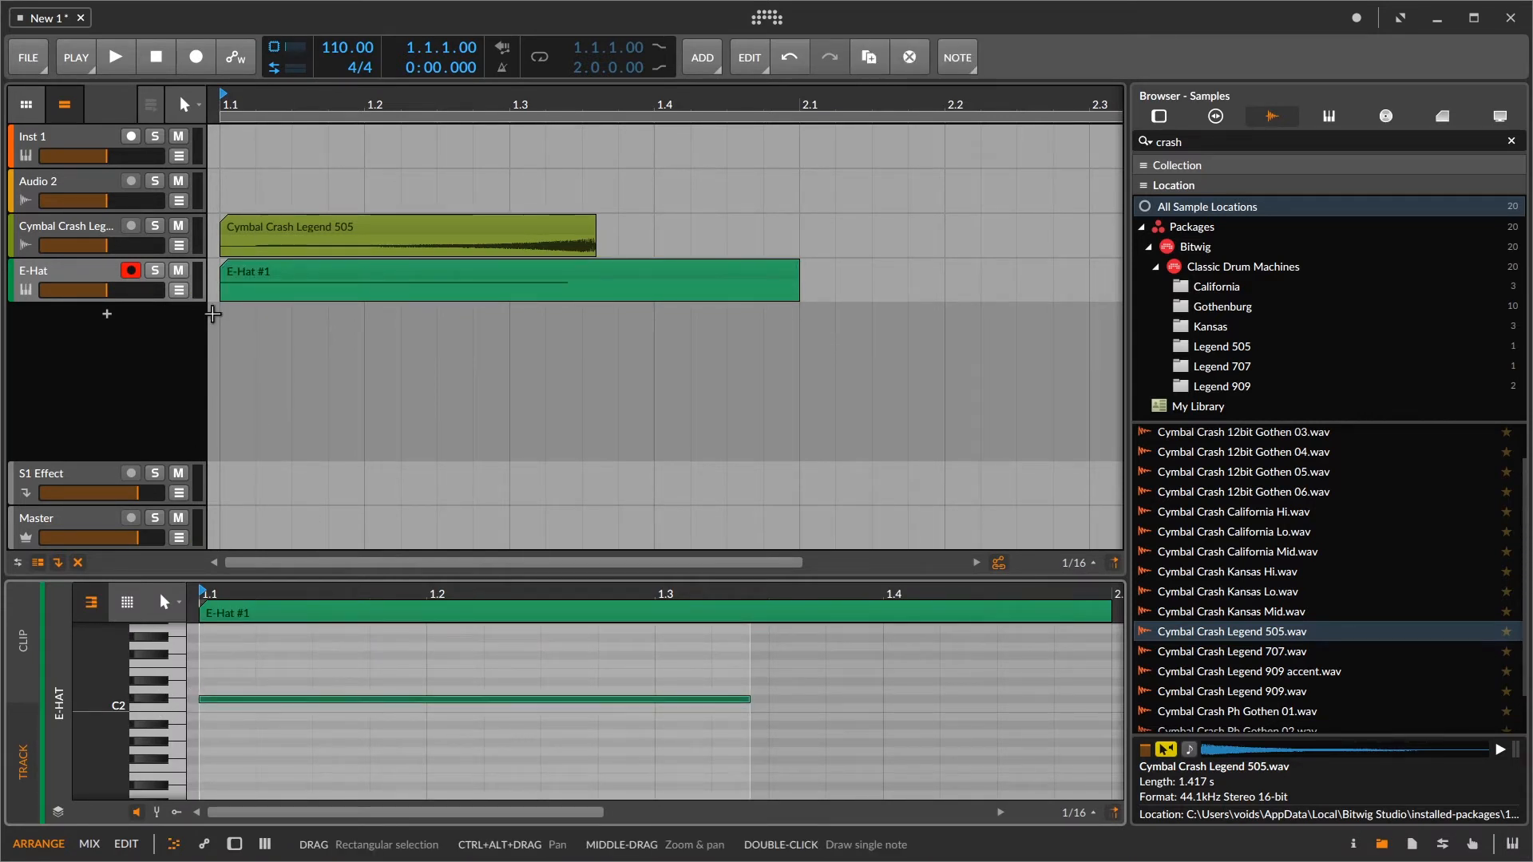
left_click(178, 225)
key("d")
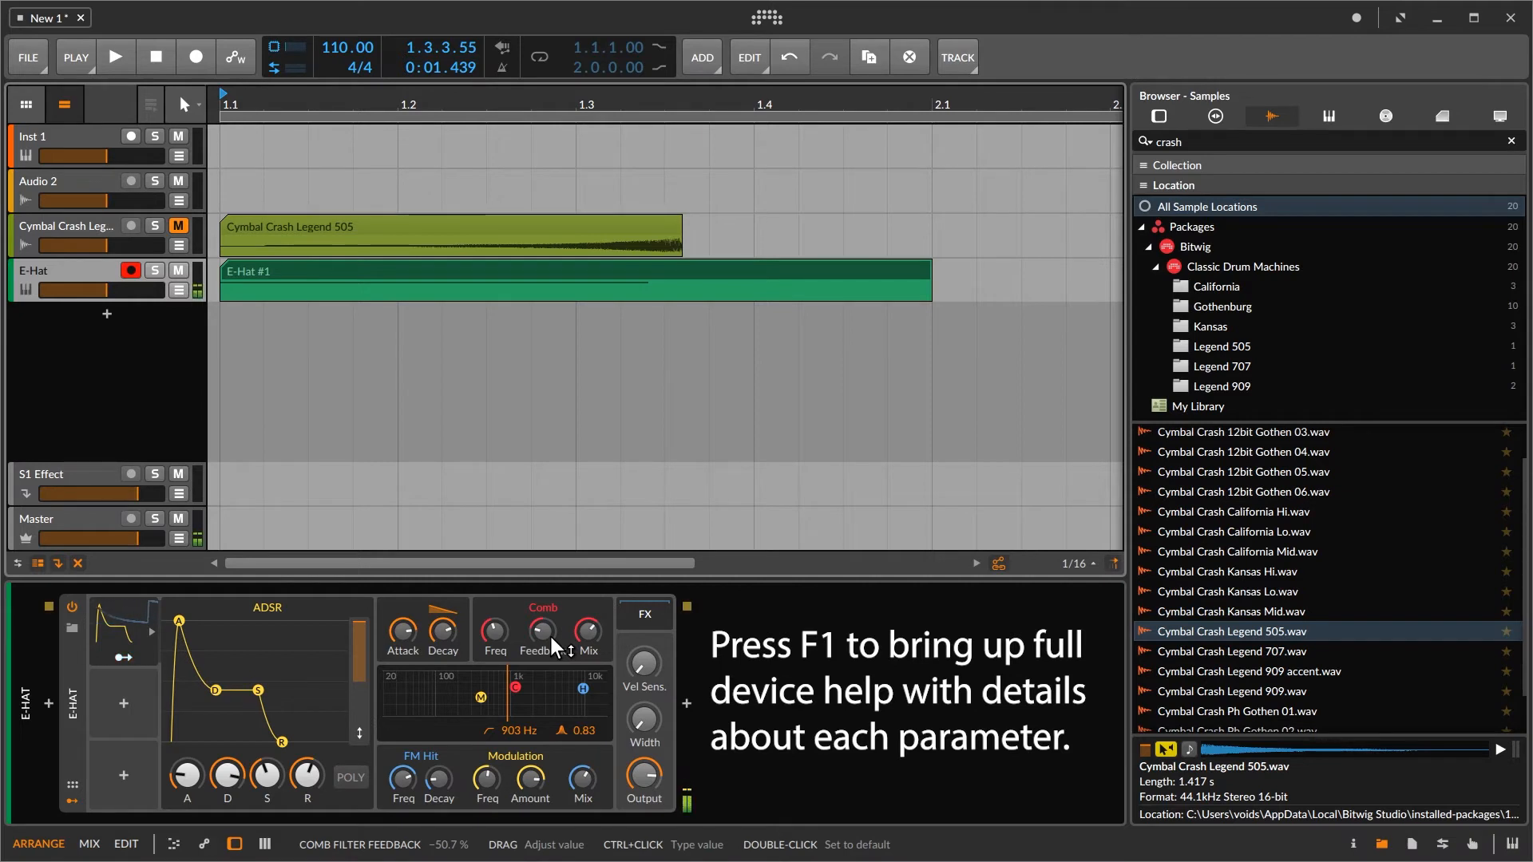
mouse_move(538, 651)
left_mouse_down()
mouse_move(538, 550)
mouse_move(538, 680)
mouse_move(538, 652)
left_mouse_up()
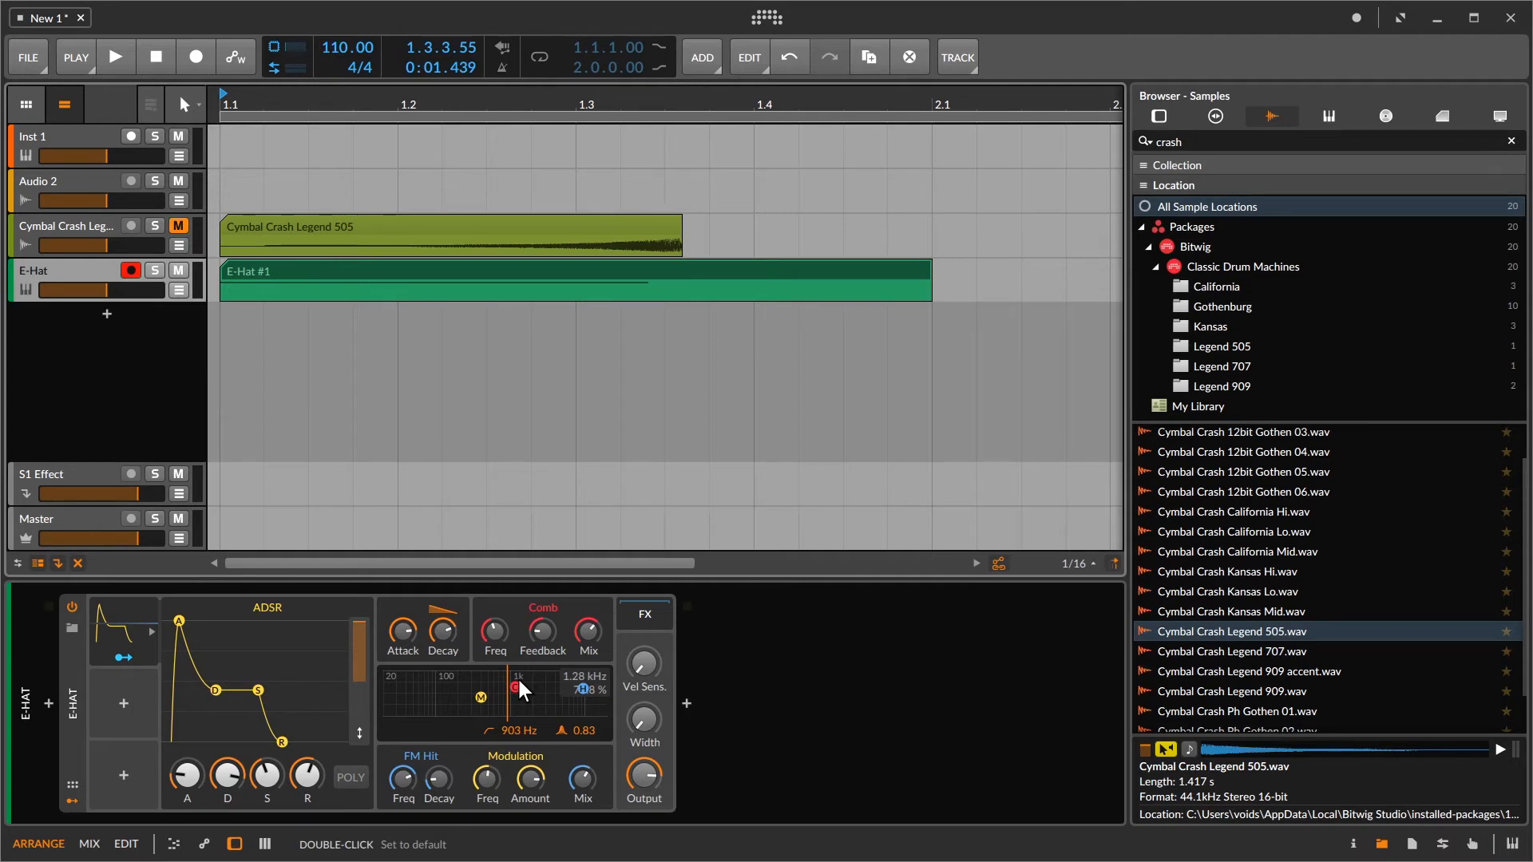
Step: Check the C#2 note in the E-Hat clip and shorten the clip to about 2.75 beats, ending just past the crash clip
key("e")
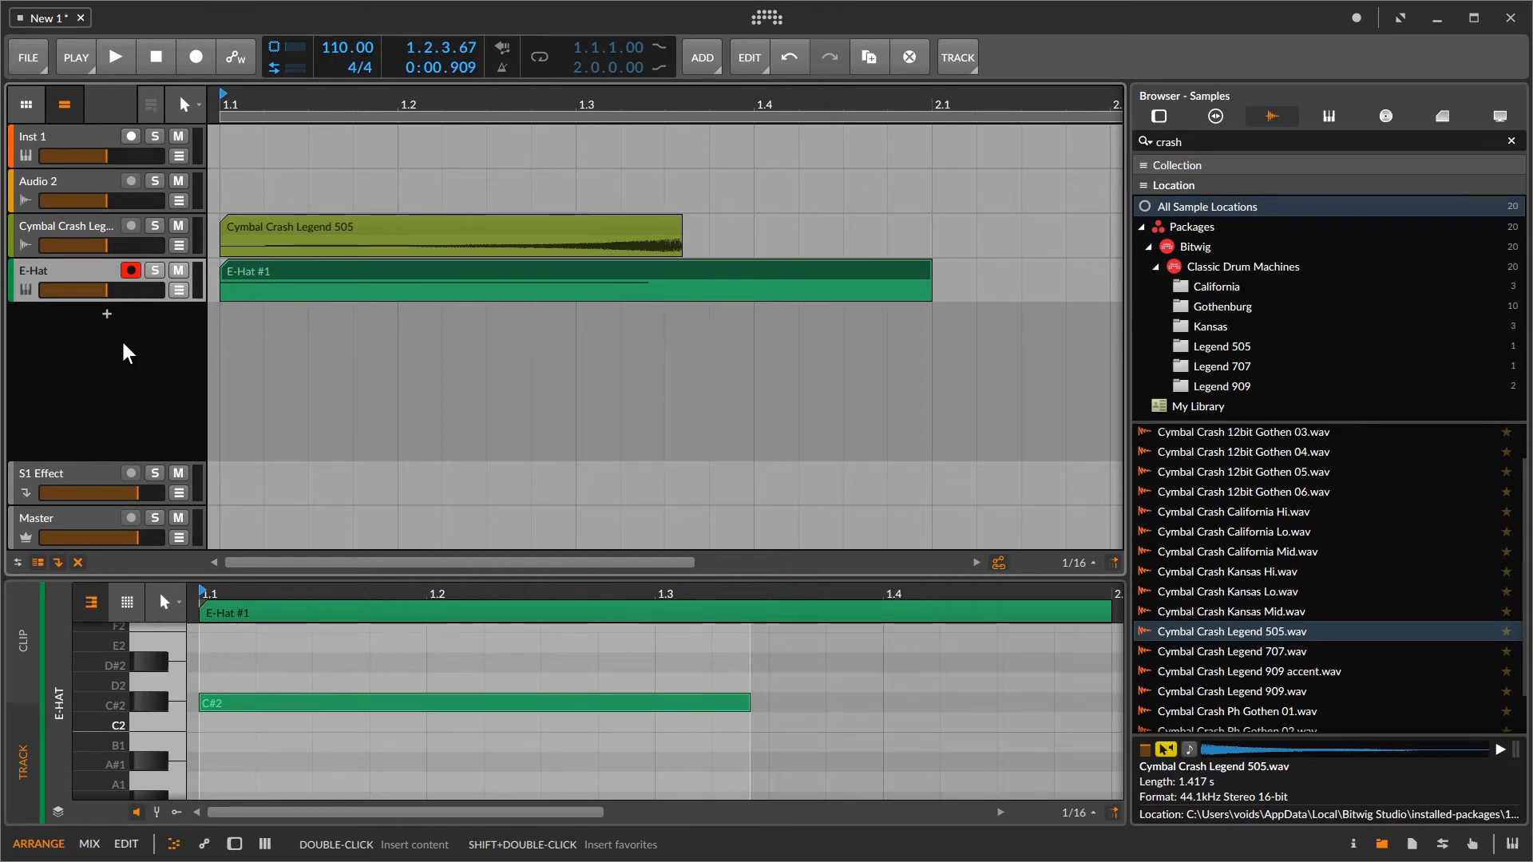
double_click(70, 280)
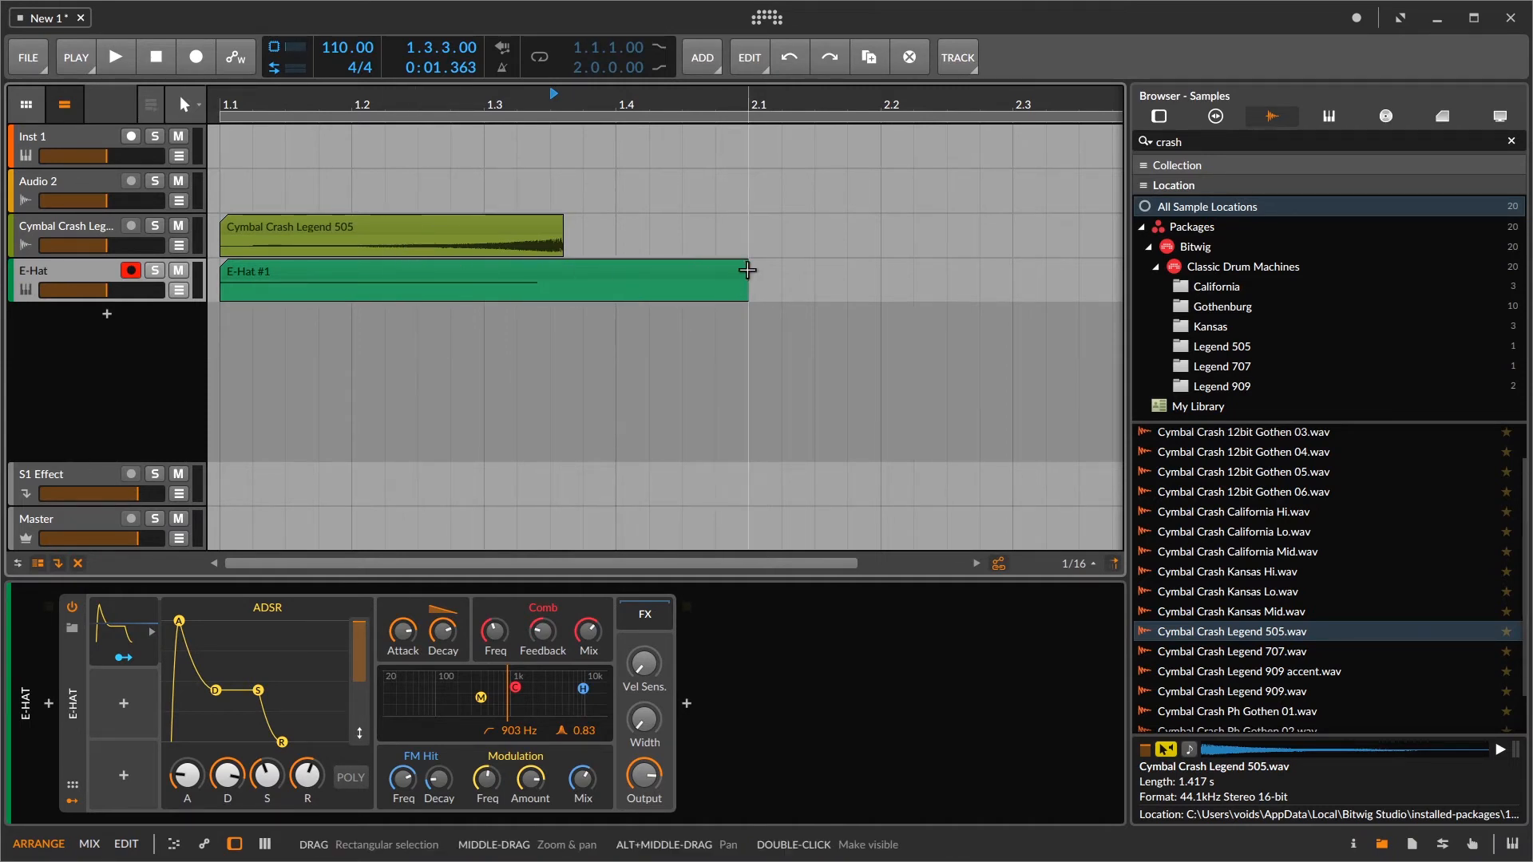
left_click_drag(741, 266, 583, 269)
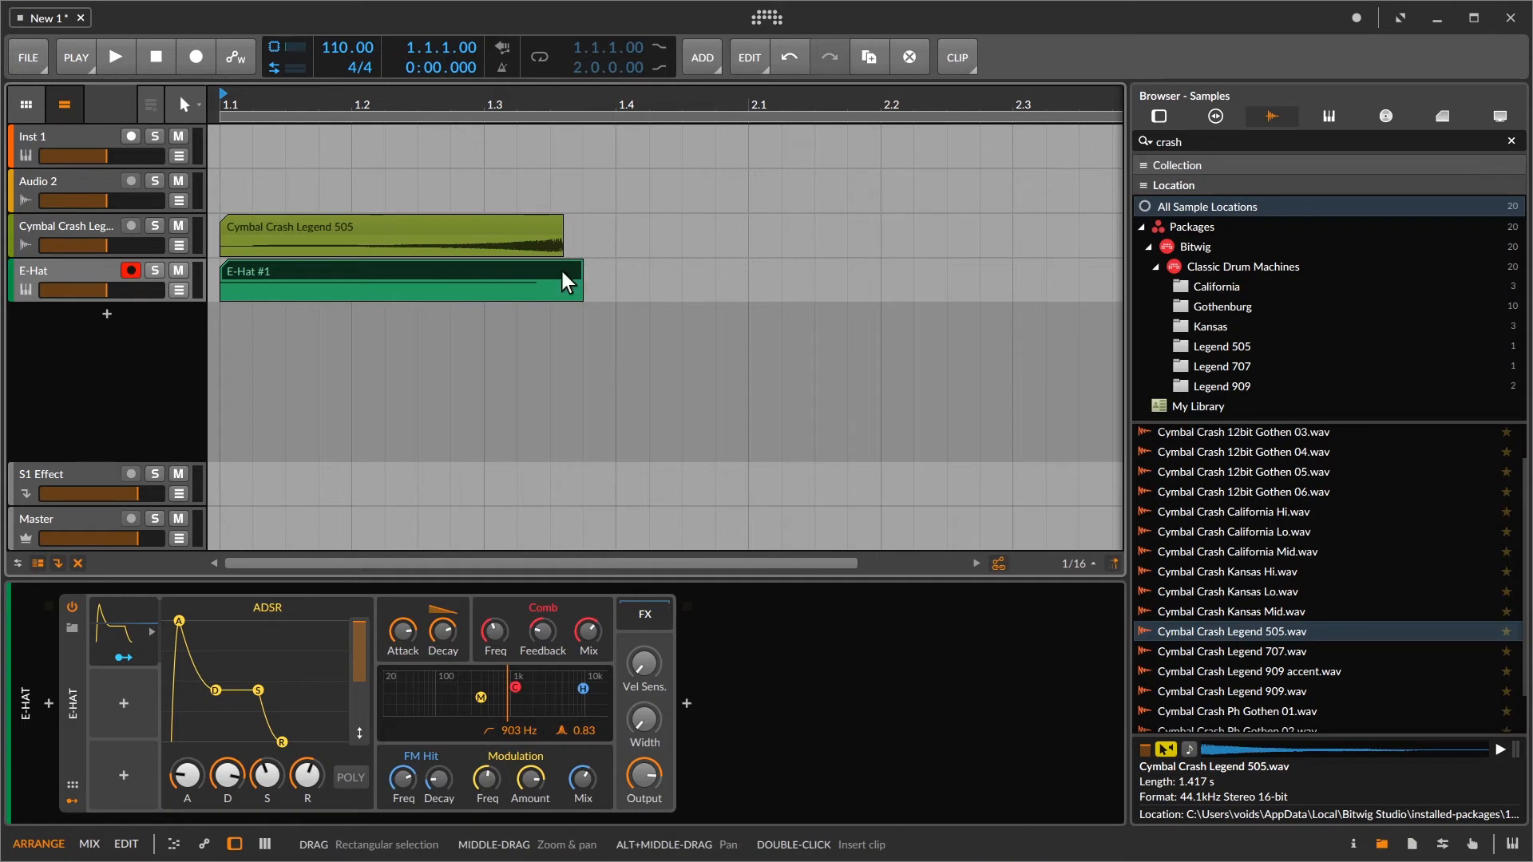
Step: Raise E-Hat's output level after undoing a first bounce, and bounce the E-Hat clip in place again
key("ctrl+b")
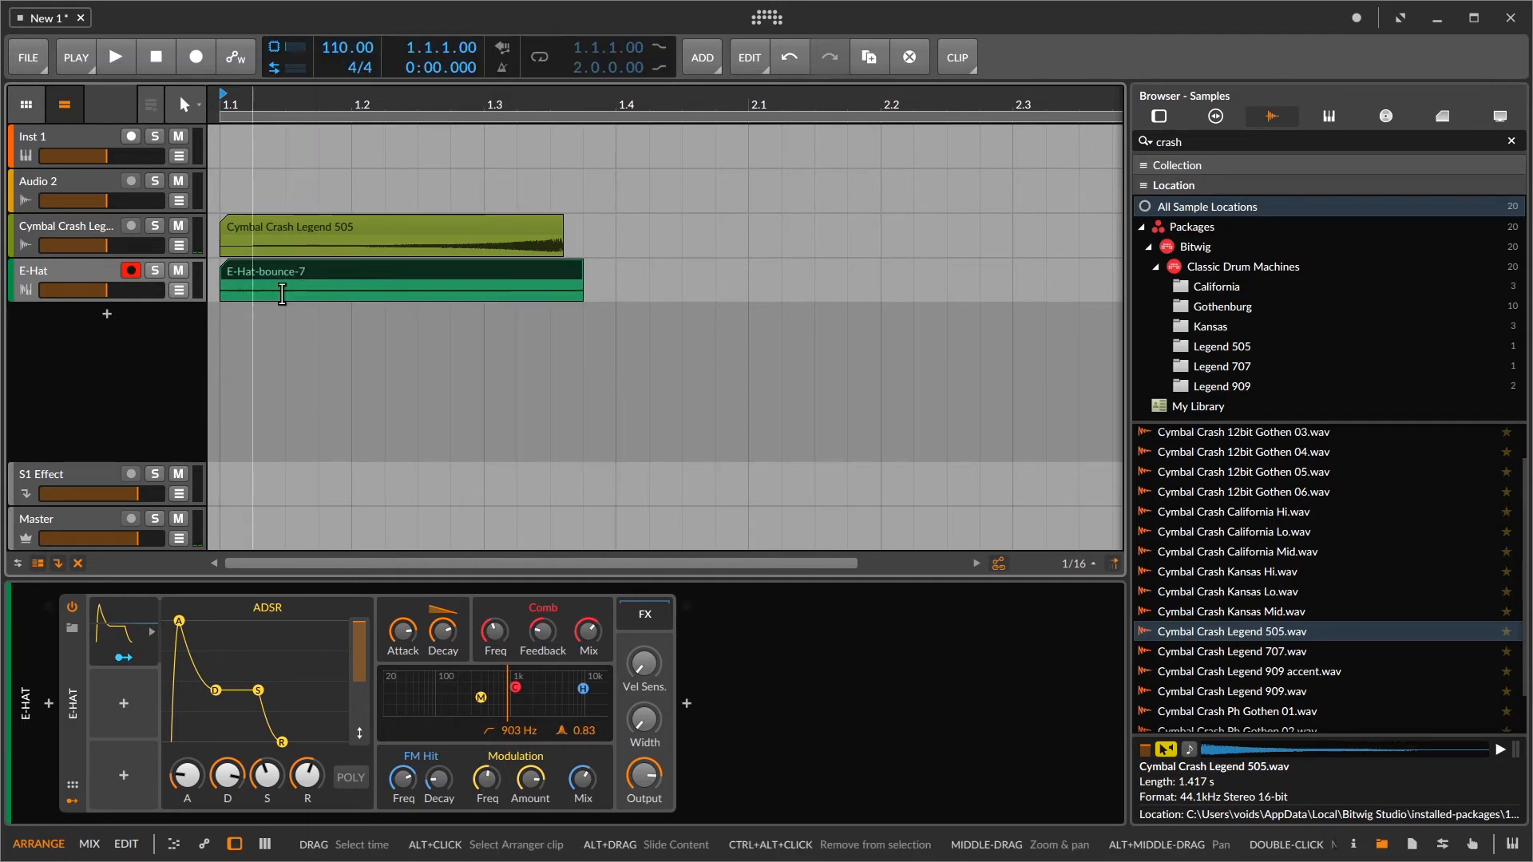
key("ctrl+z")
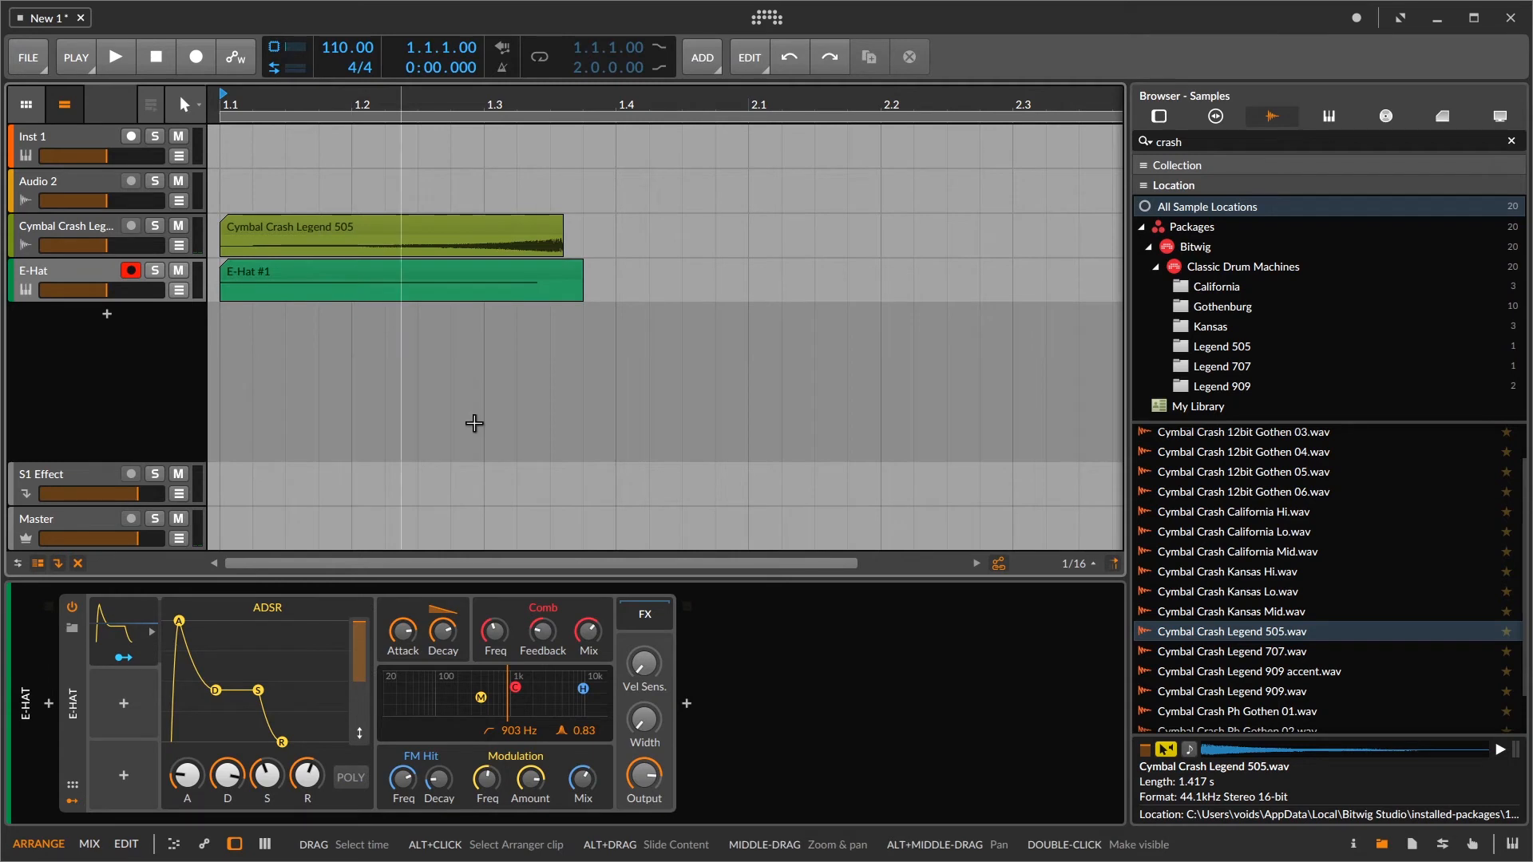
left_click(648, 774)
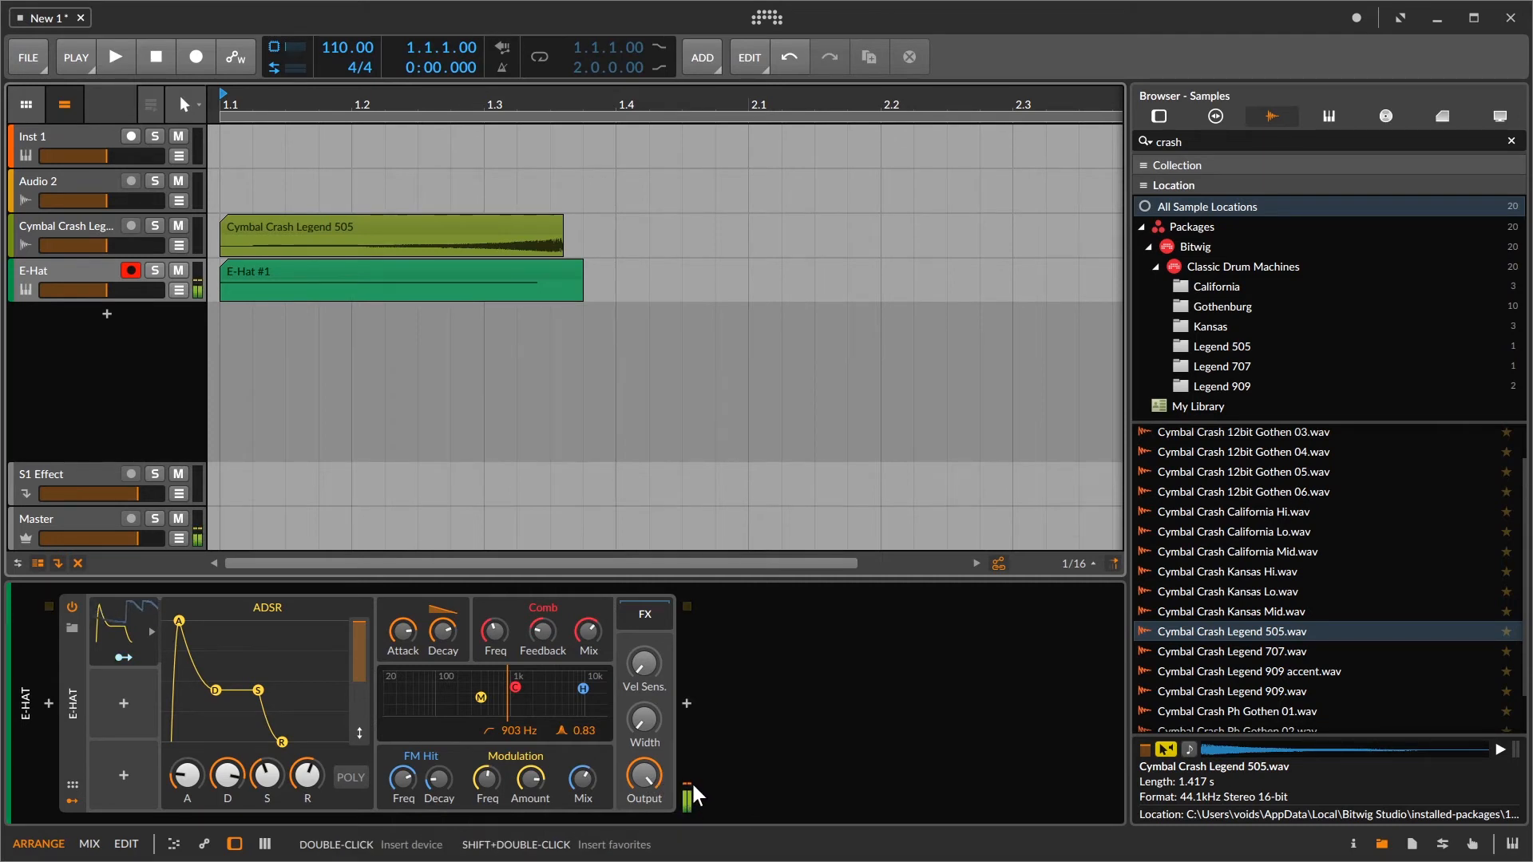
left_click(370, 269)
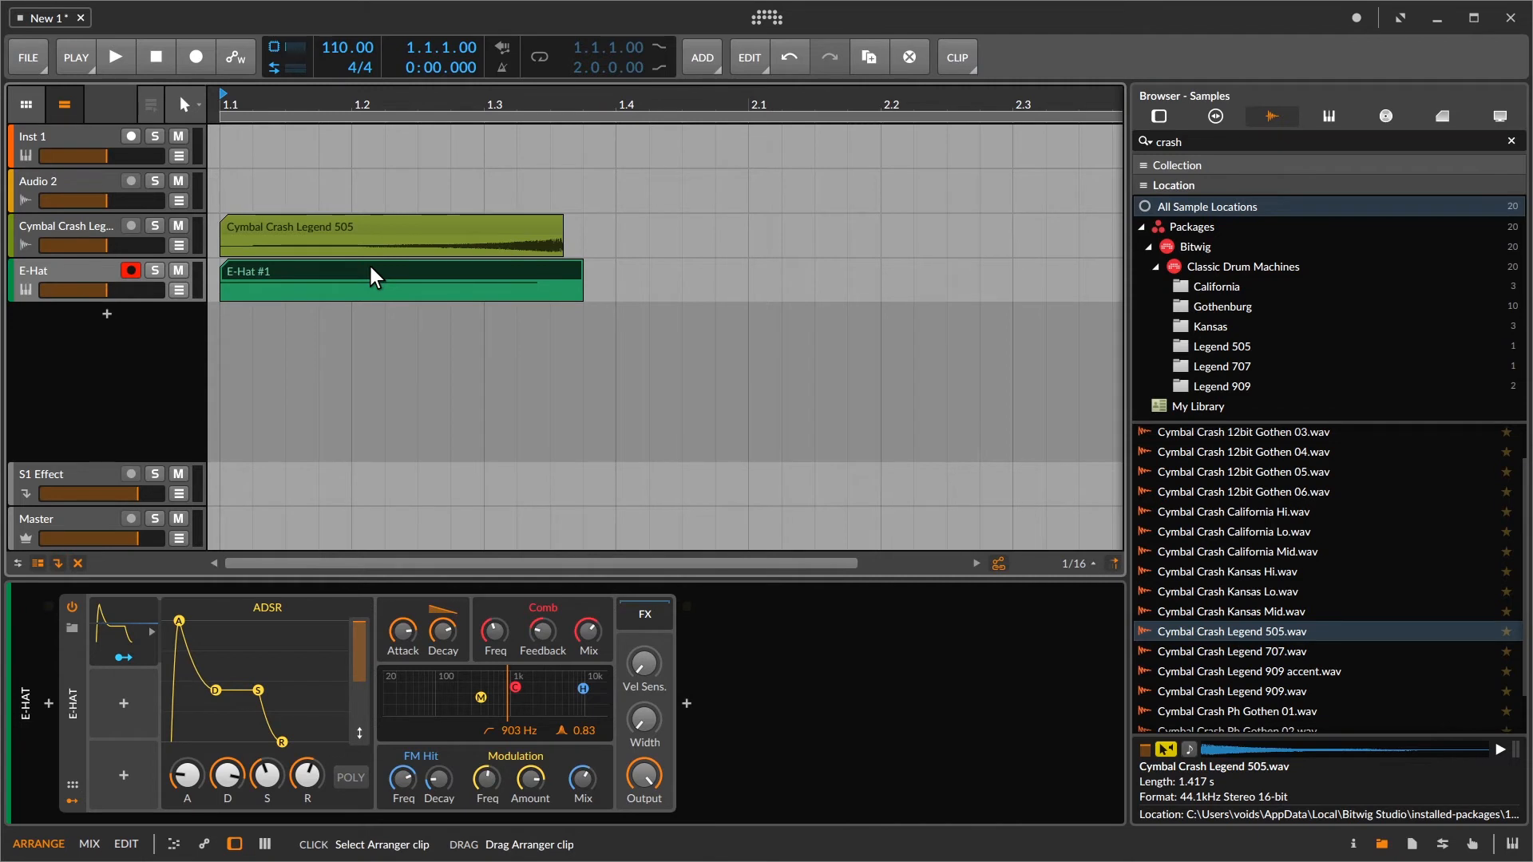
key("ctrl+b")
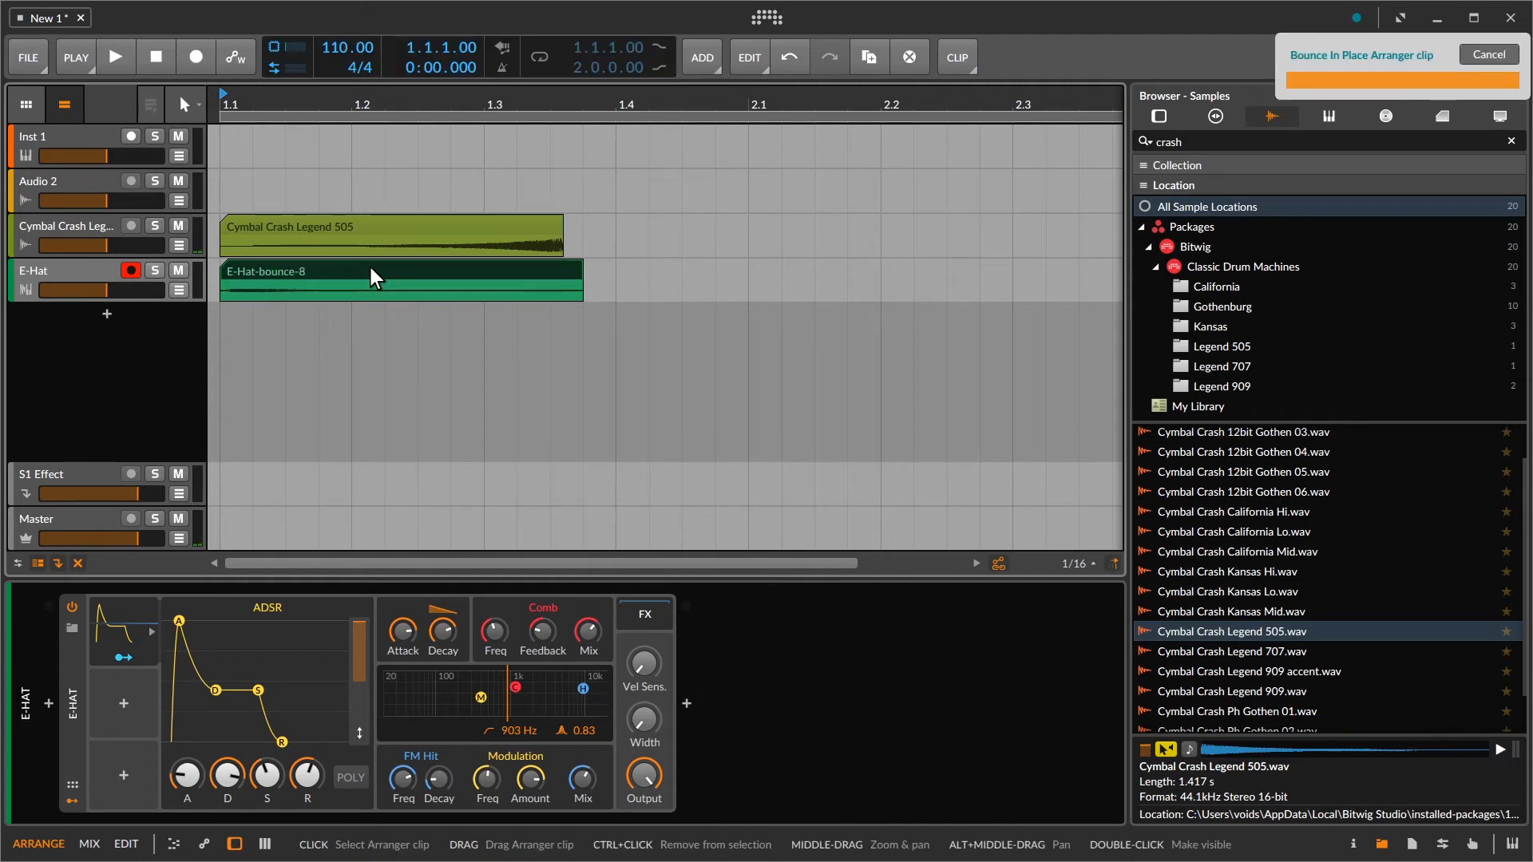
Step: Open the bounced E-Hat audio clip for detailed viewing, solo the E-Hat track and play it
double_click(351, 273)
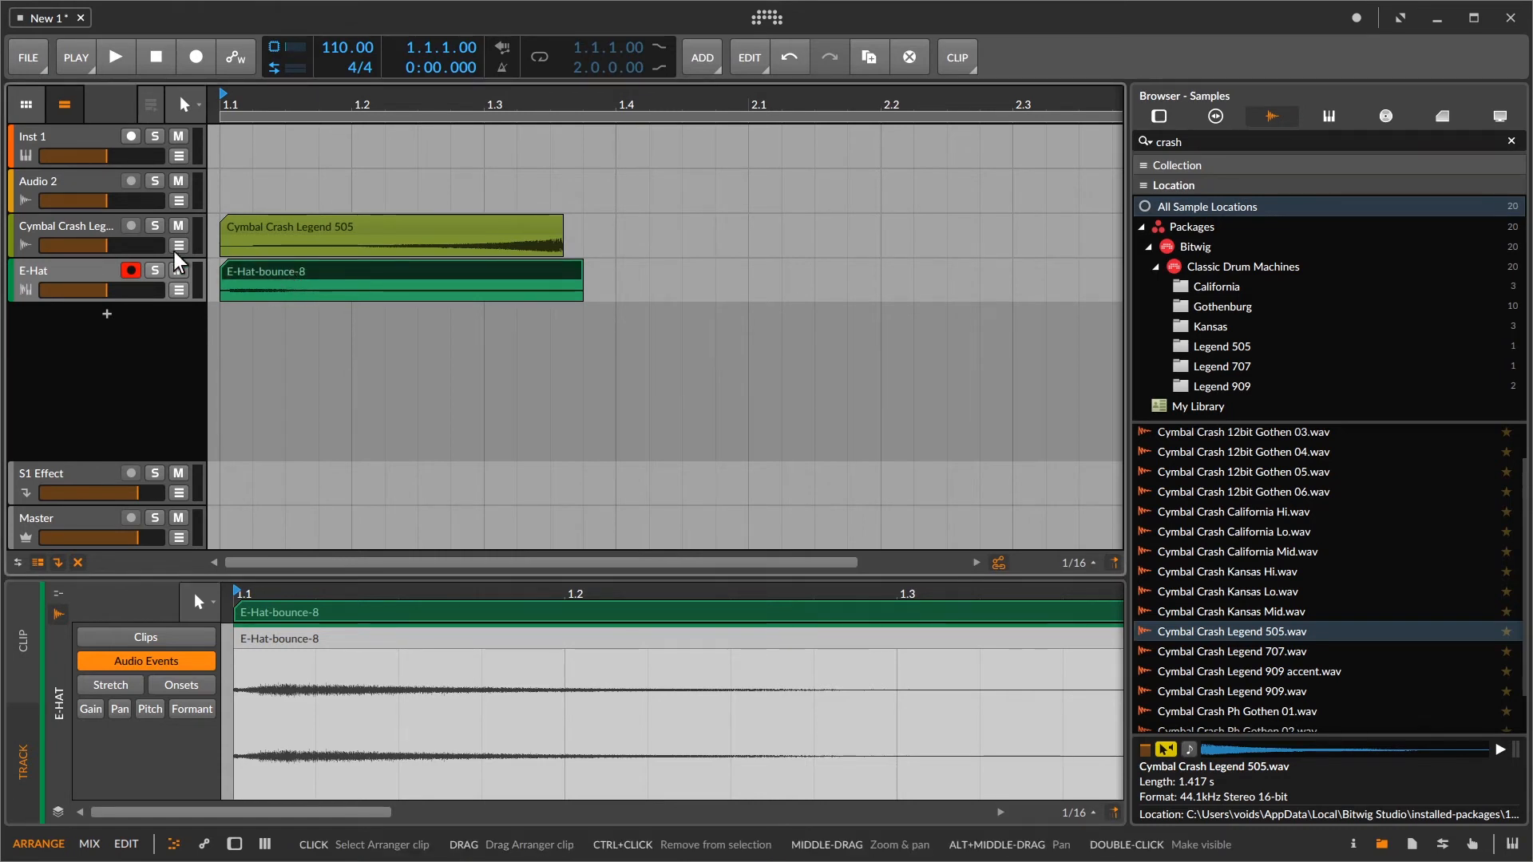
left_click(158, 271)
key("space")
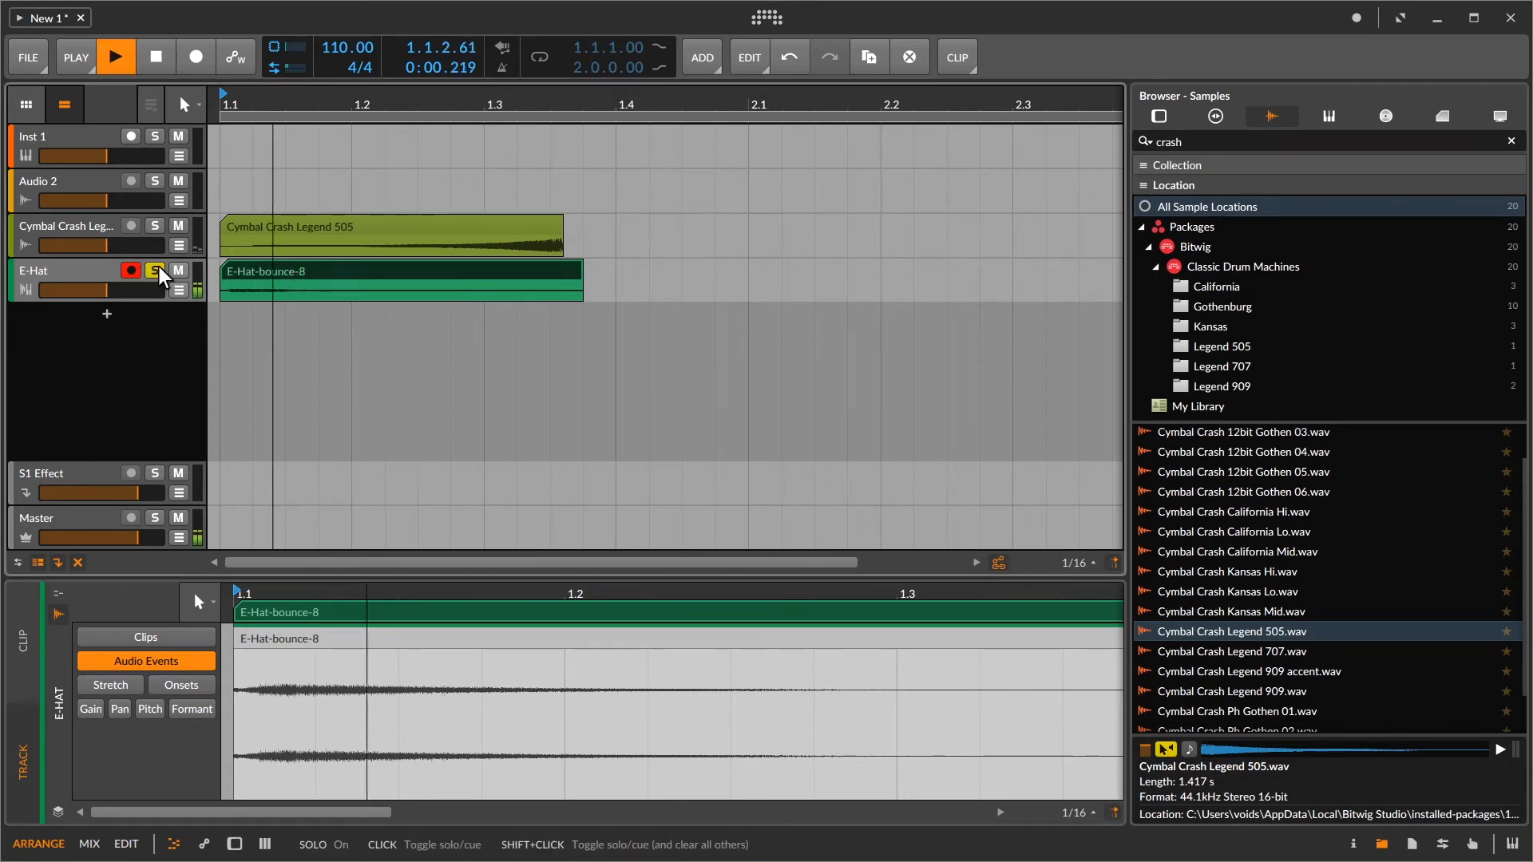
key("space")
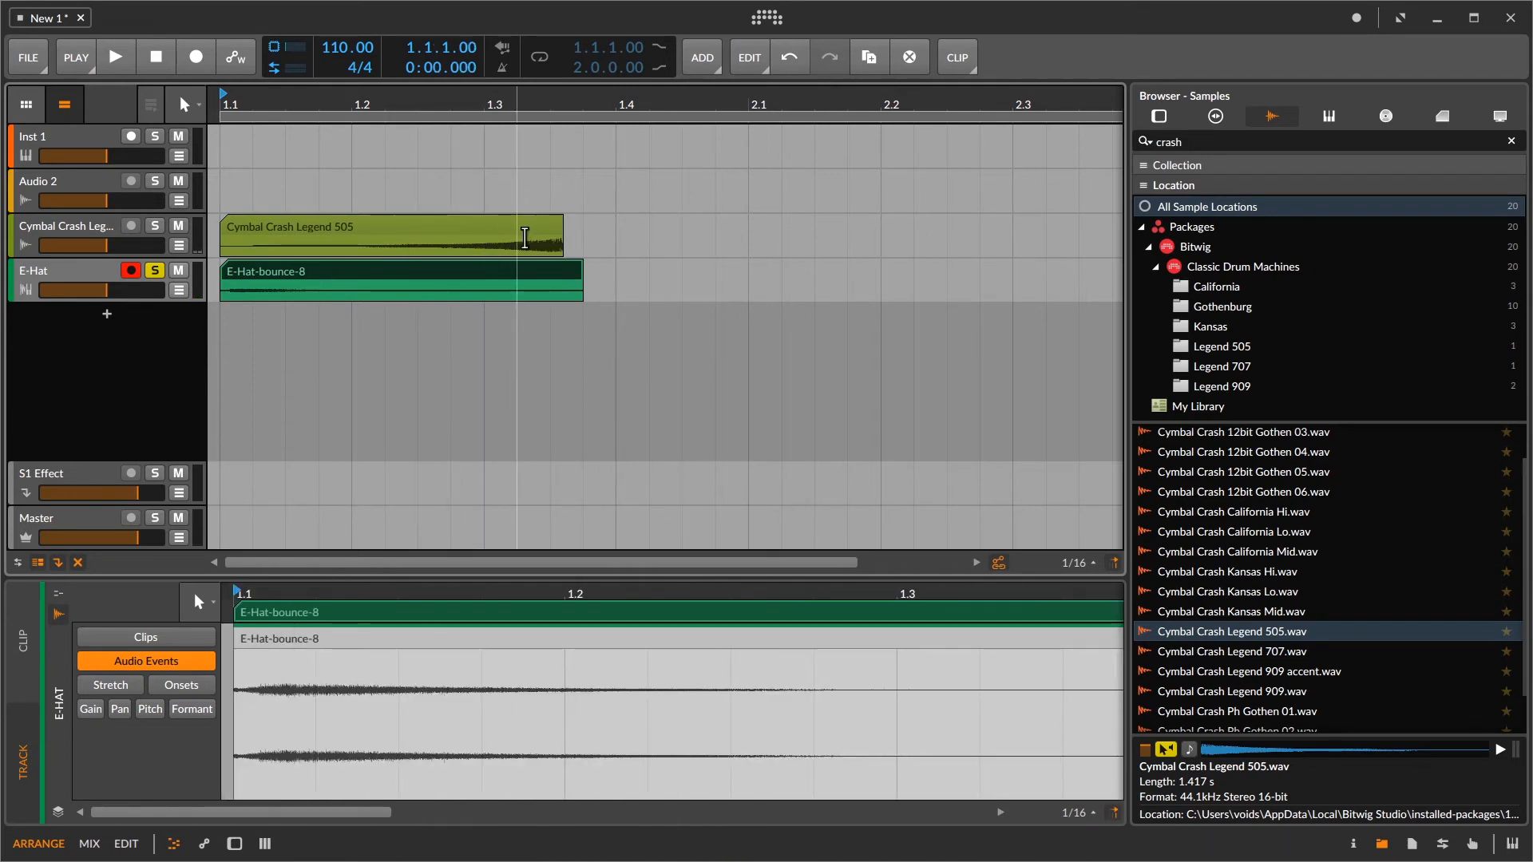
Step: Reverse the bounced E-Hat clip and play the soloed track from the beginning to hear the riser
left_click(953, 59)
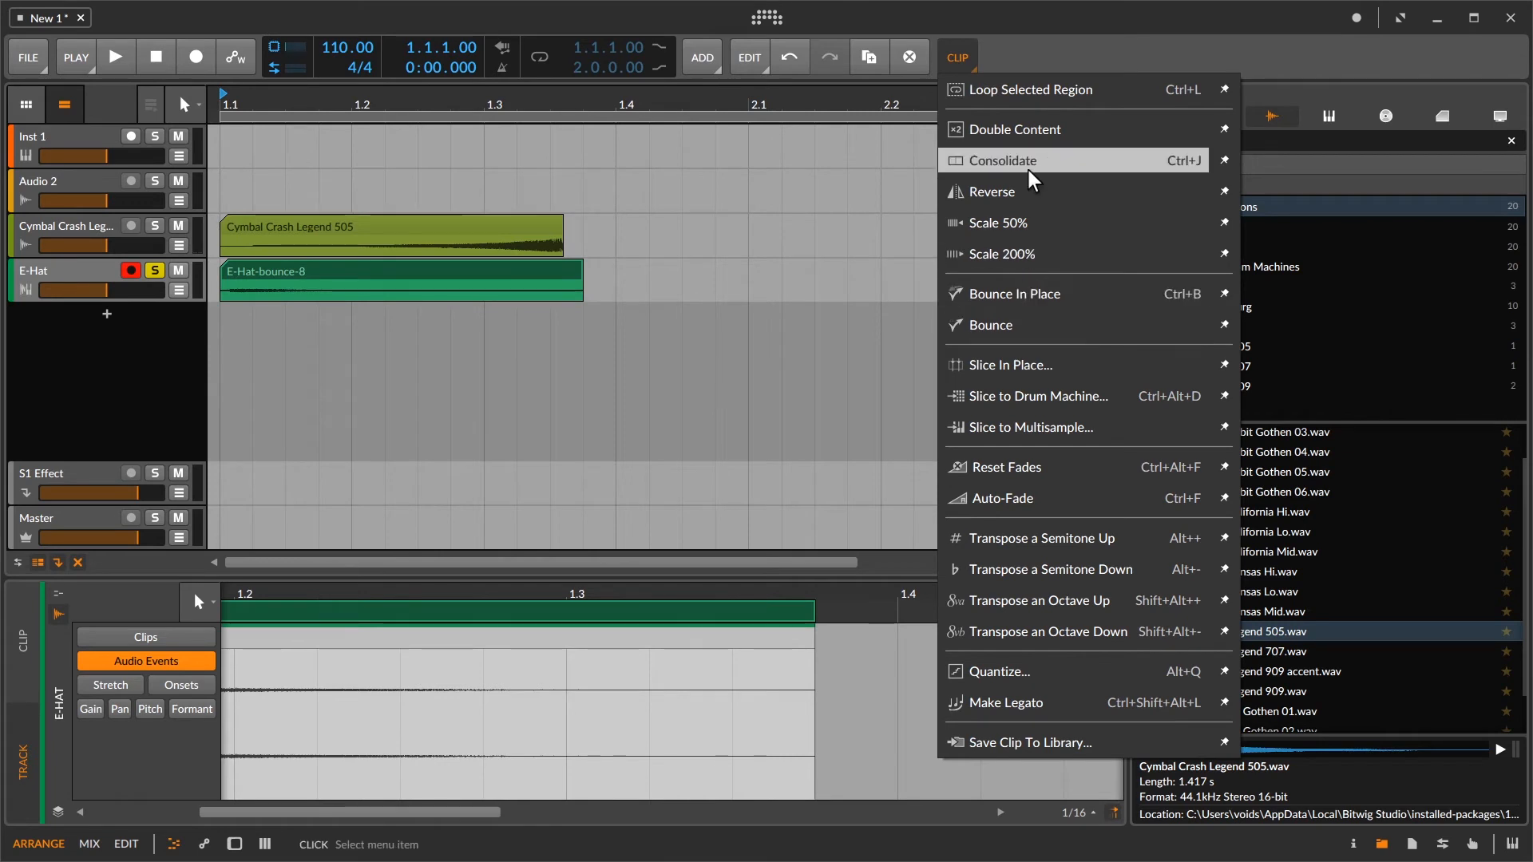
left_click(1026, 193)
key("space")
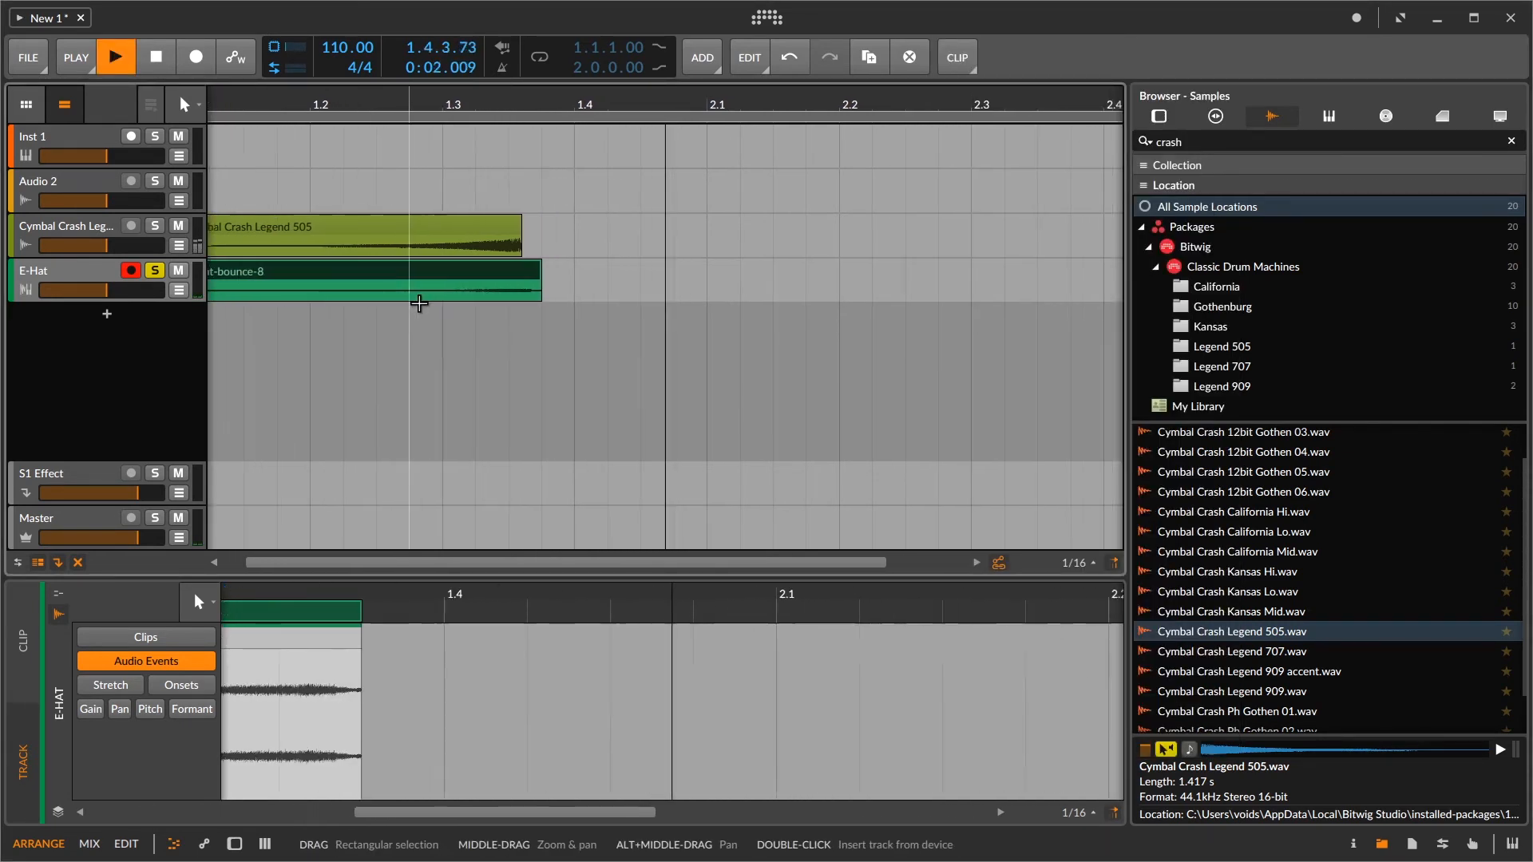
key("space")
left_click_drag(615, 563, 496, 563)
key("space")
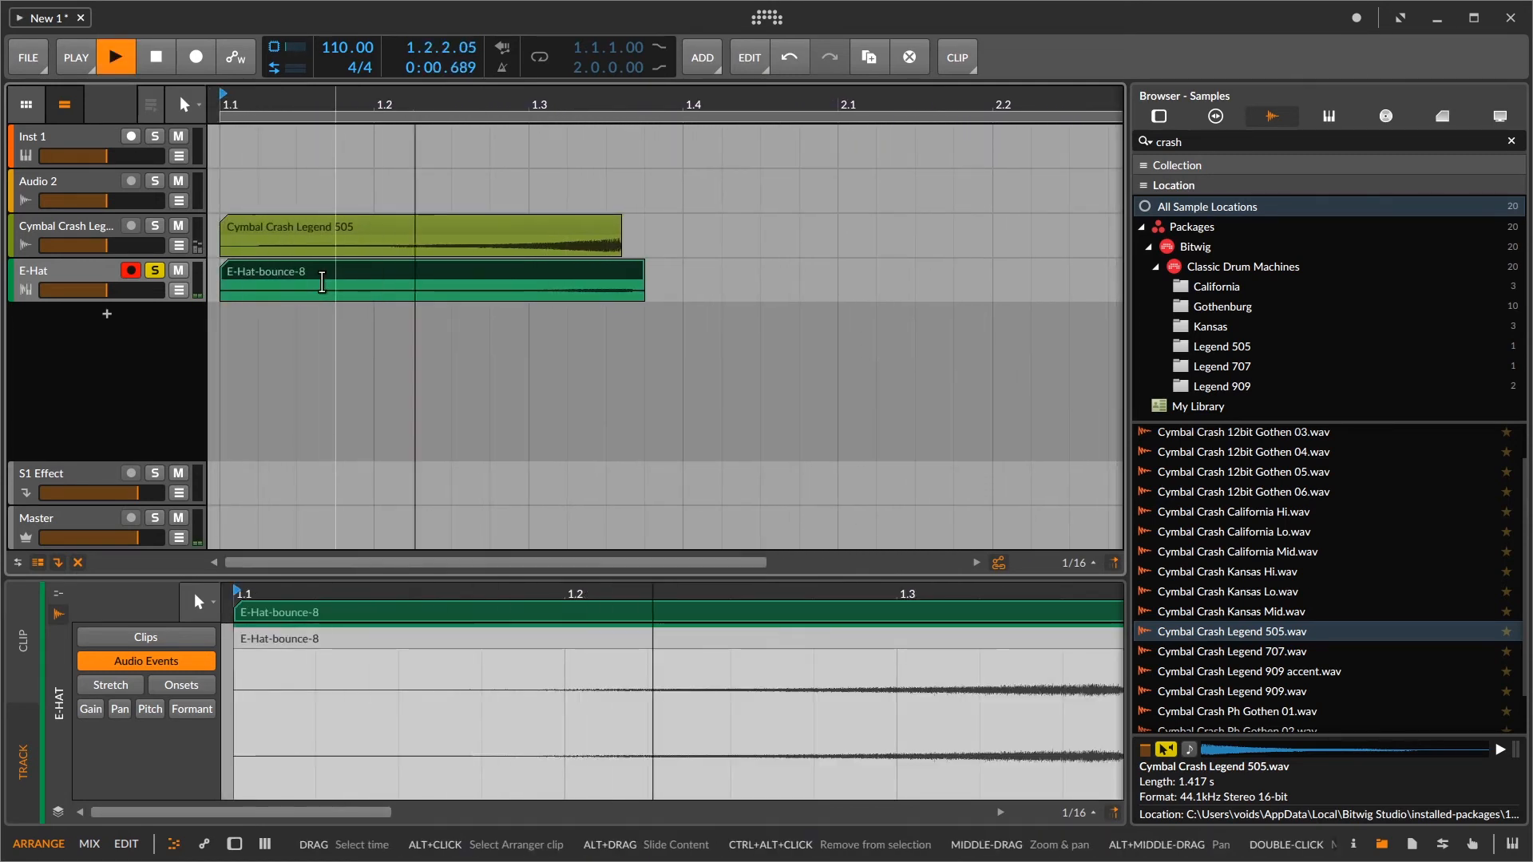
key("space")
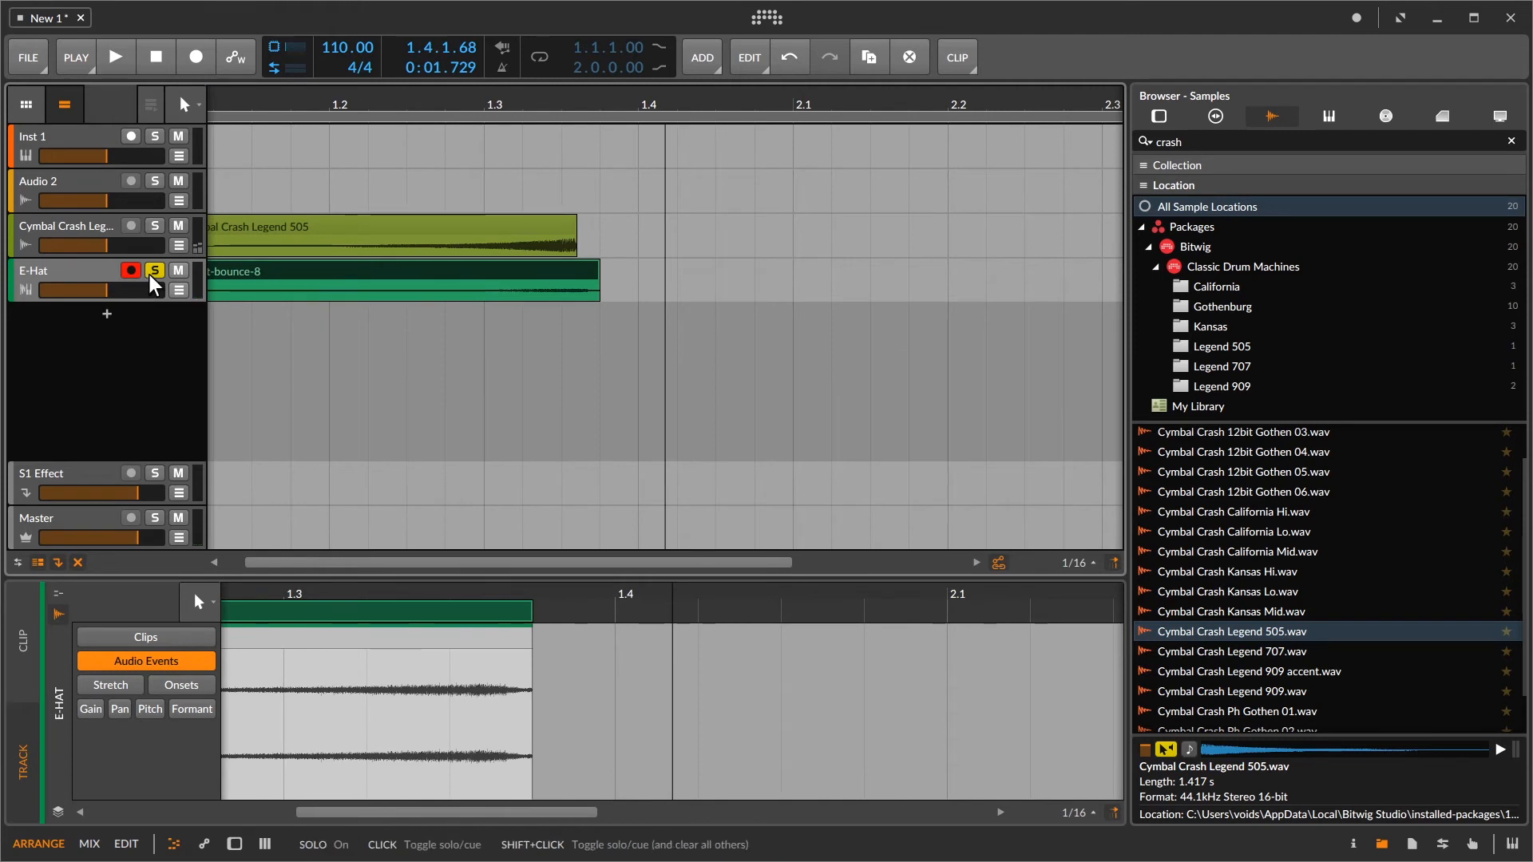
Step: Unsolo the E-Hat track, play it together with the Cymbal Crash track, and raise E-Hat's volume to +0.6 dB
left_click(155, 270)
key("space")
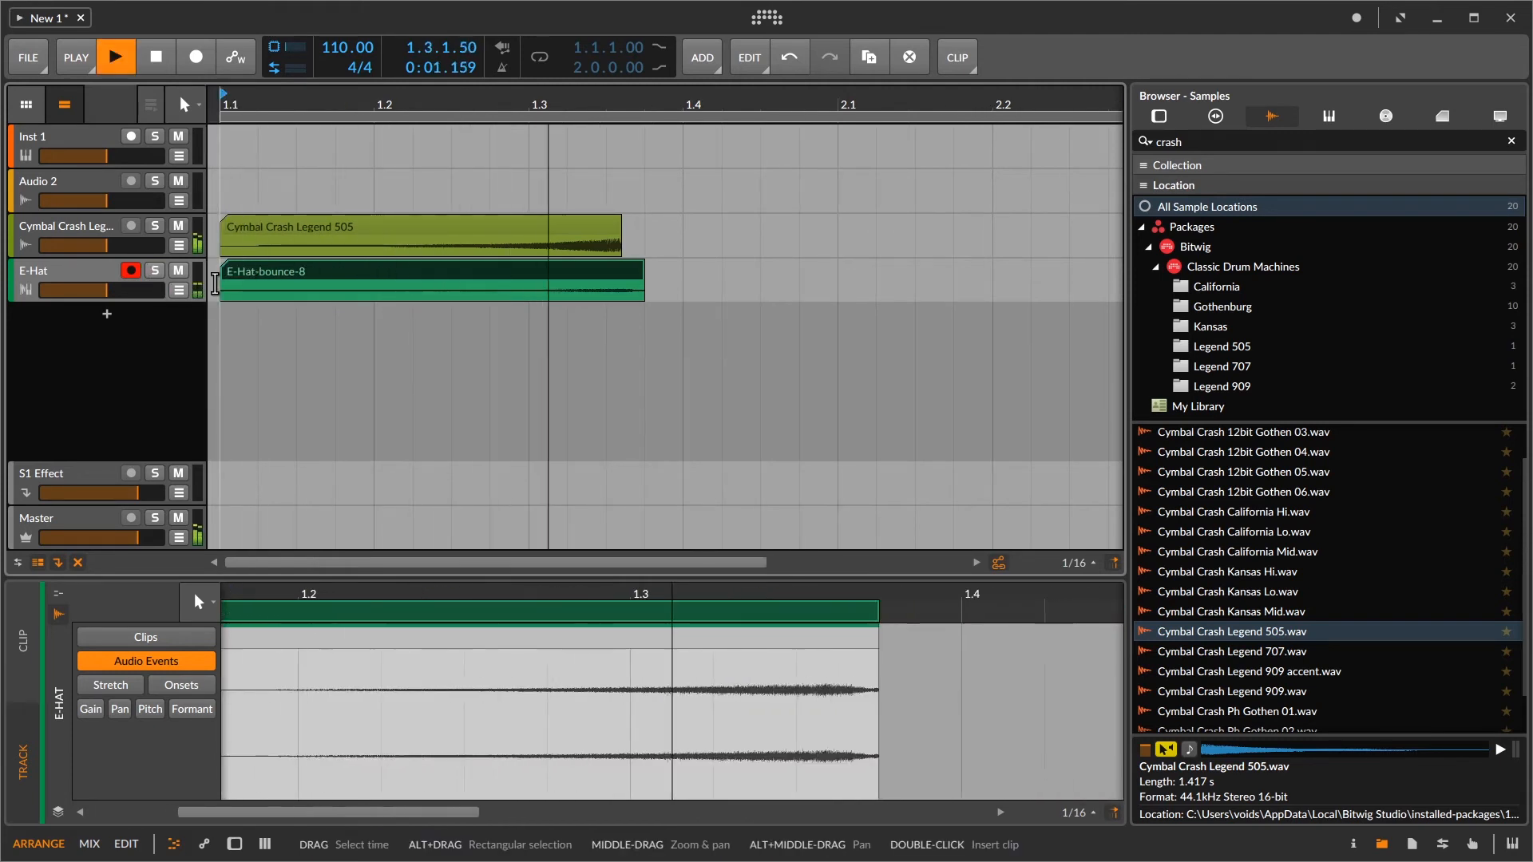
key("space")
left_click_drag(125, 297, 141, 297)
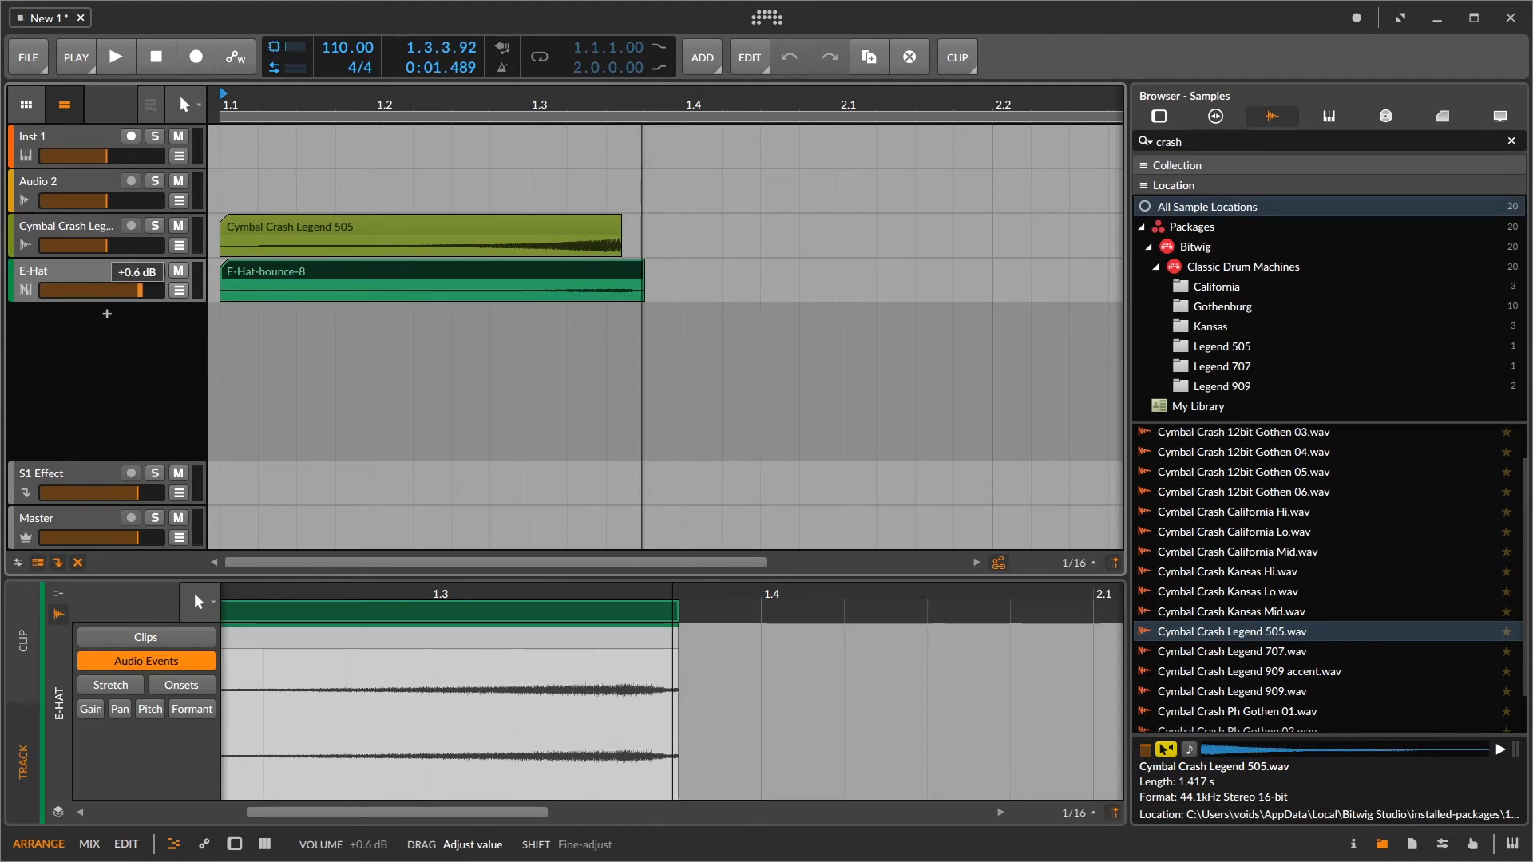
left_click(132, 269)
key("space")
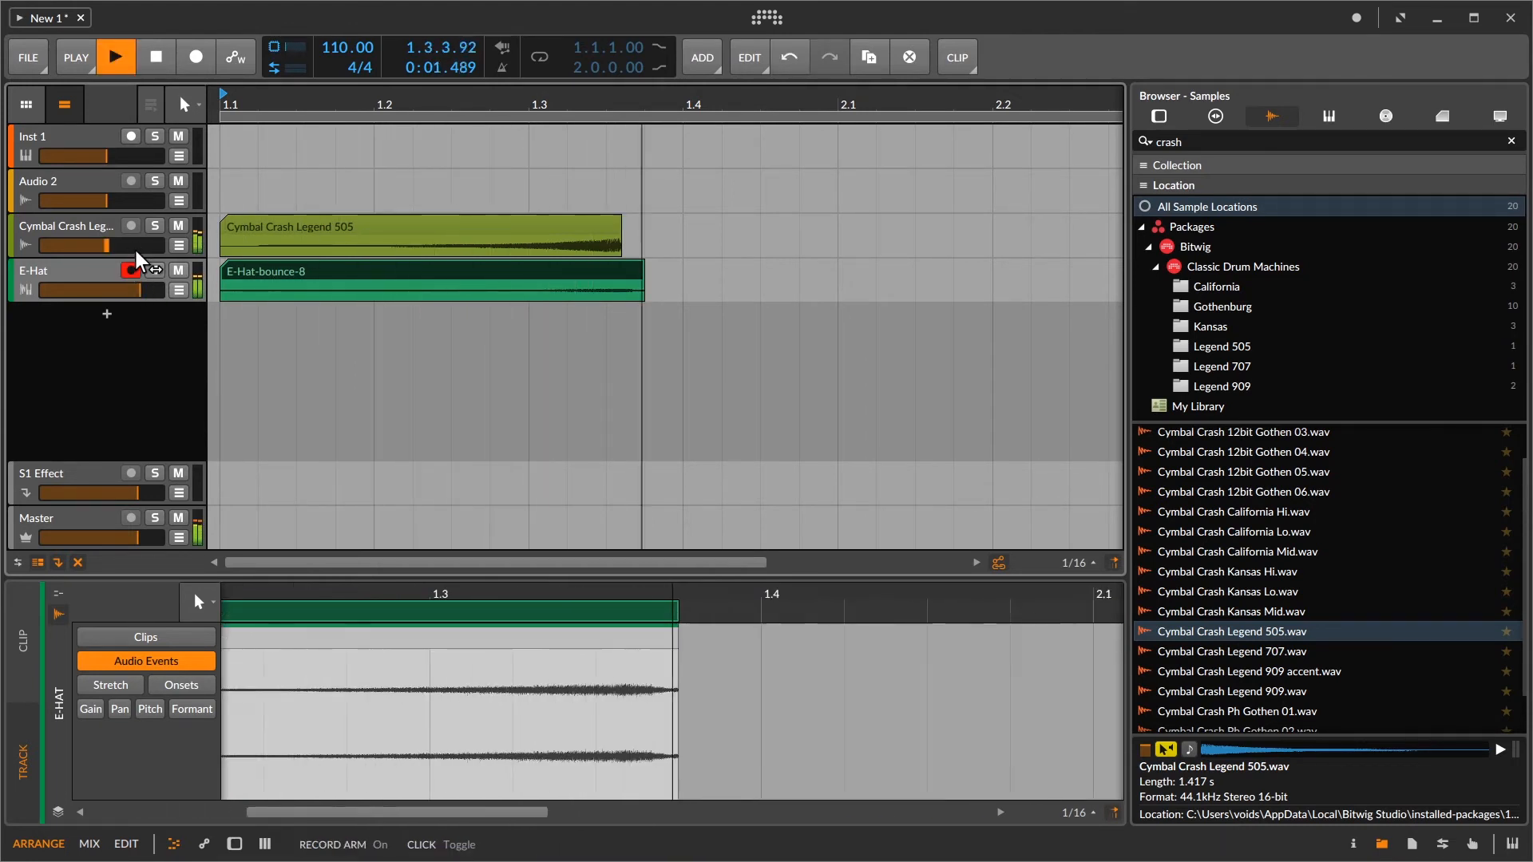
Step: Lower the Cymbal Crash track's volume by ear while playing both riser clips together
left_click_drag(107, 245, 65, 245)
key("space")
key("space")
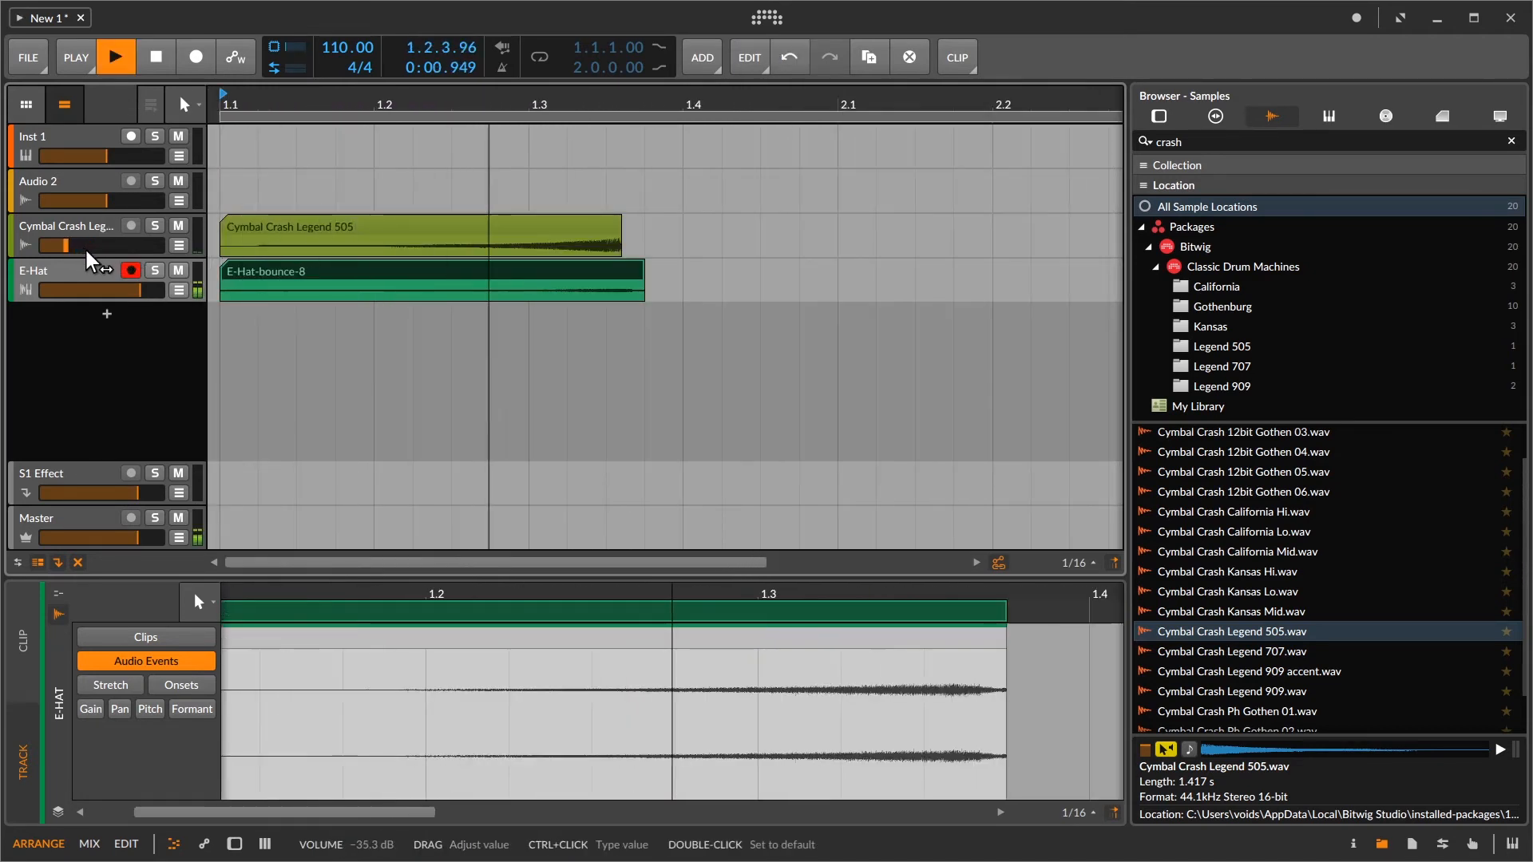
key("space")
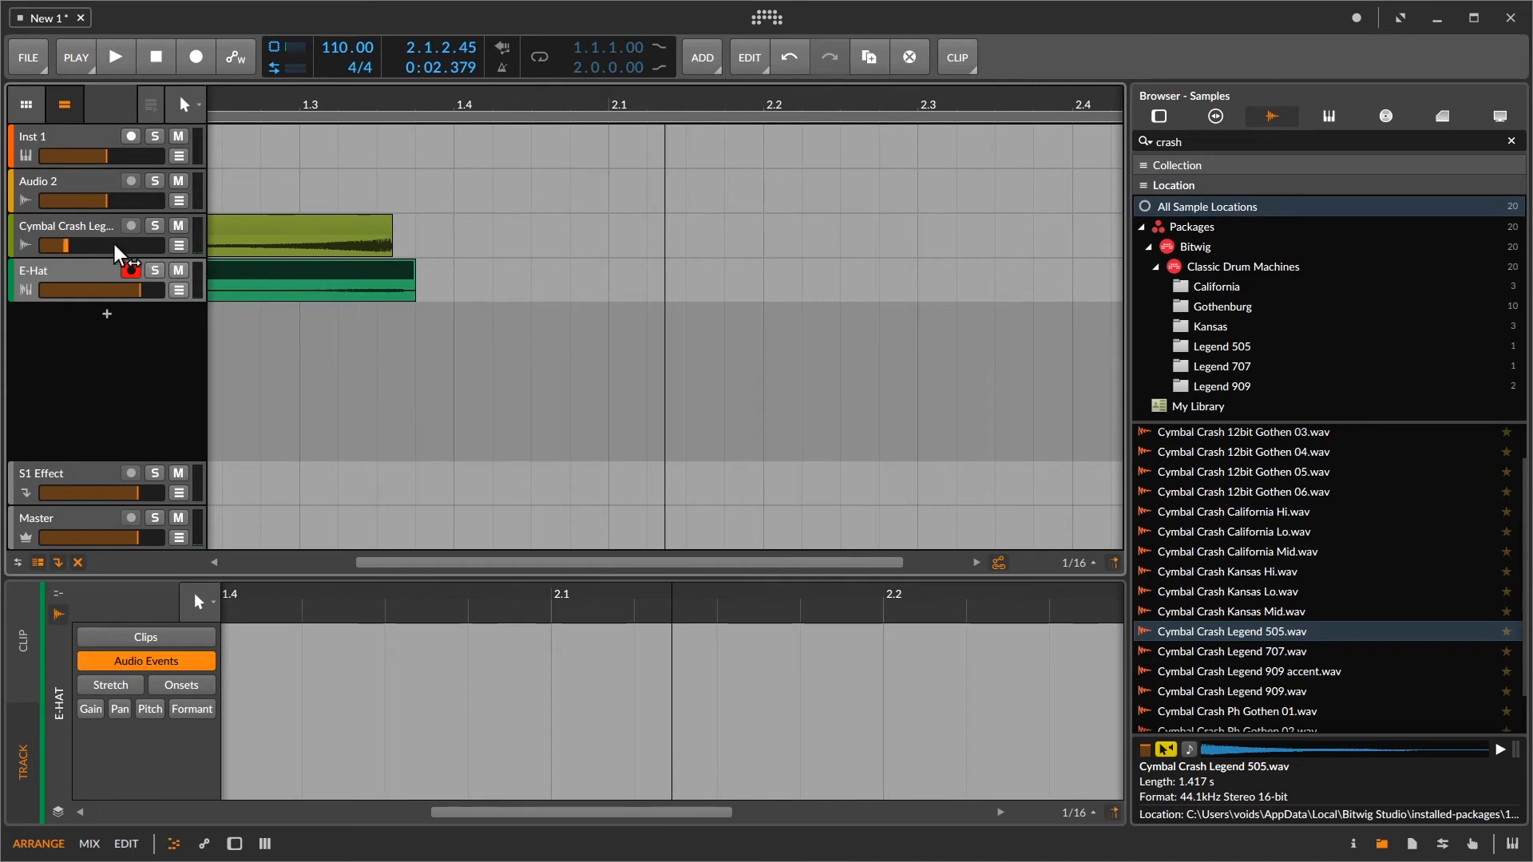
left_click_drag(82, 246, 83, 246)
key("space")
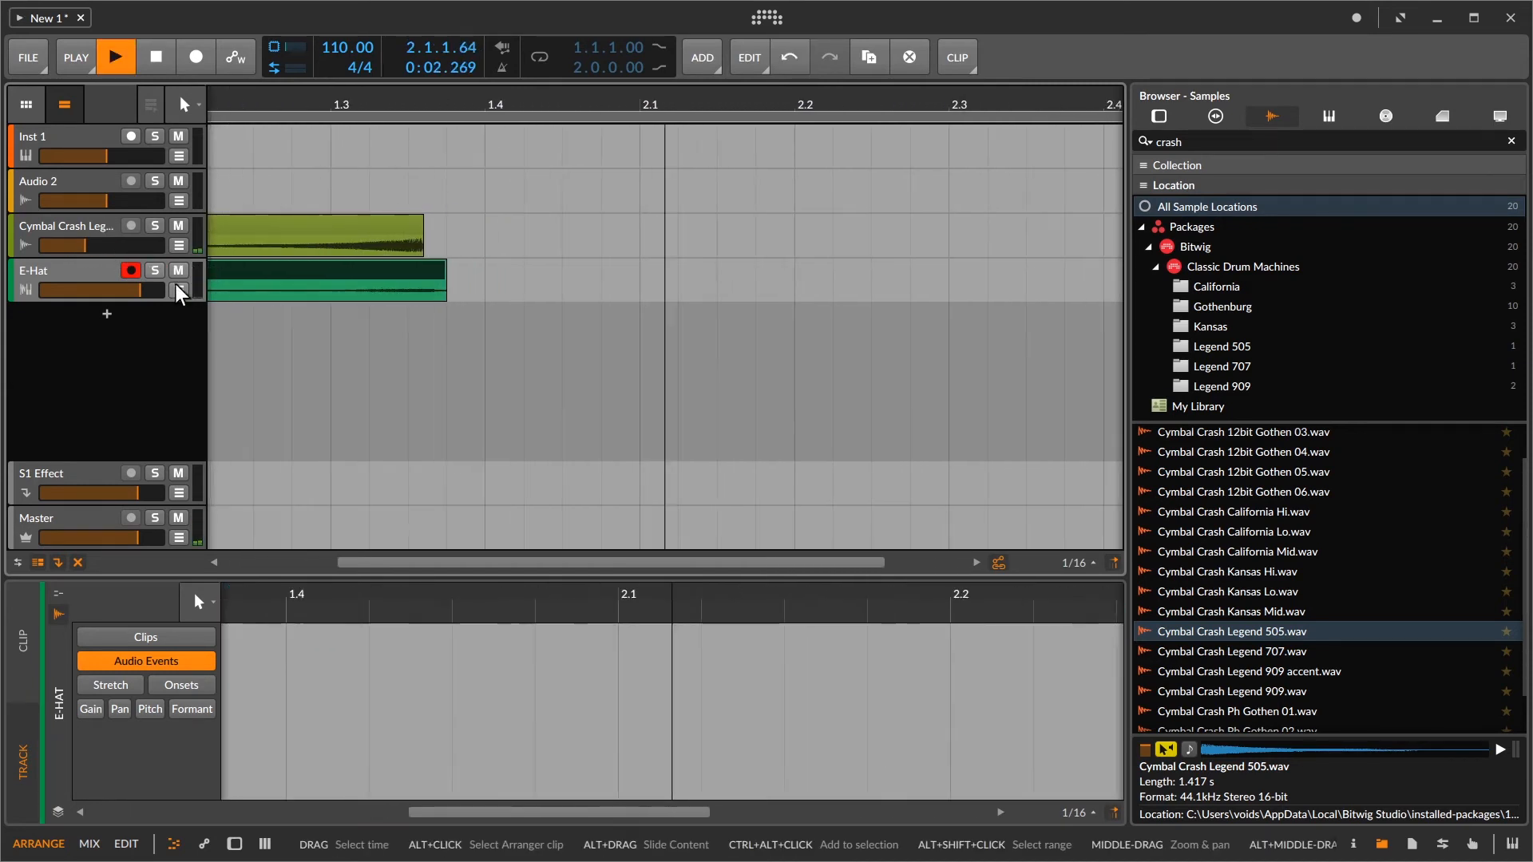
Step: Reduce the E-Hat track's volume to -4.0 dB and play both risers again to check the balance
left_click_drag(140, 289, 124, 291)
key("space")
key("space")
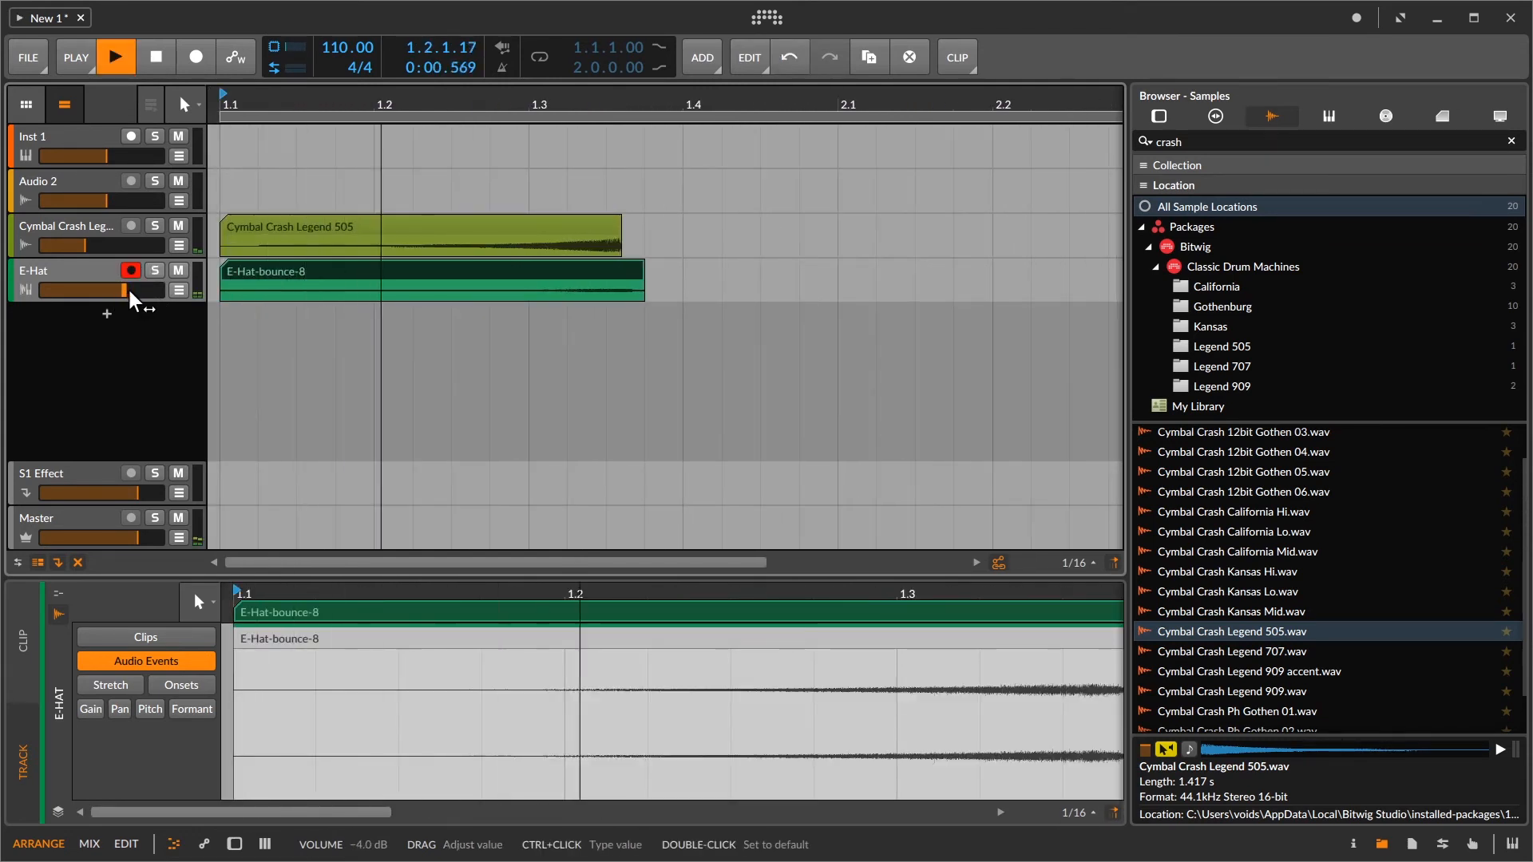
key("space")
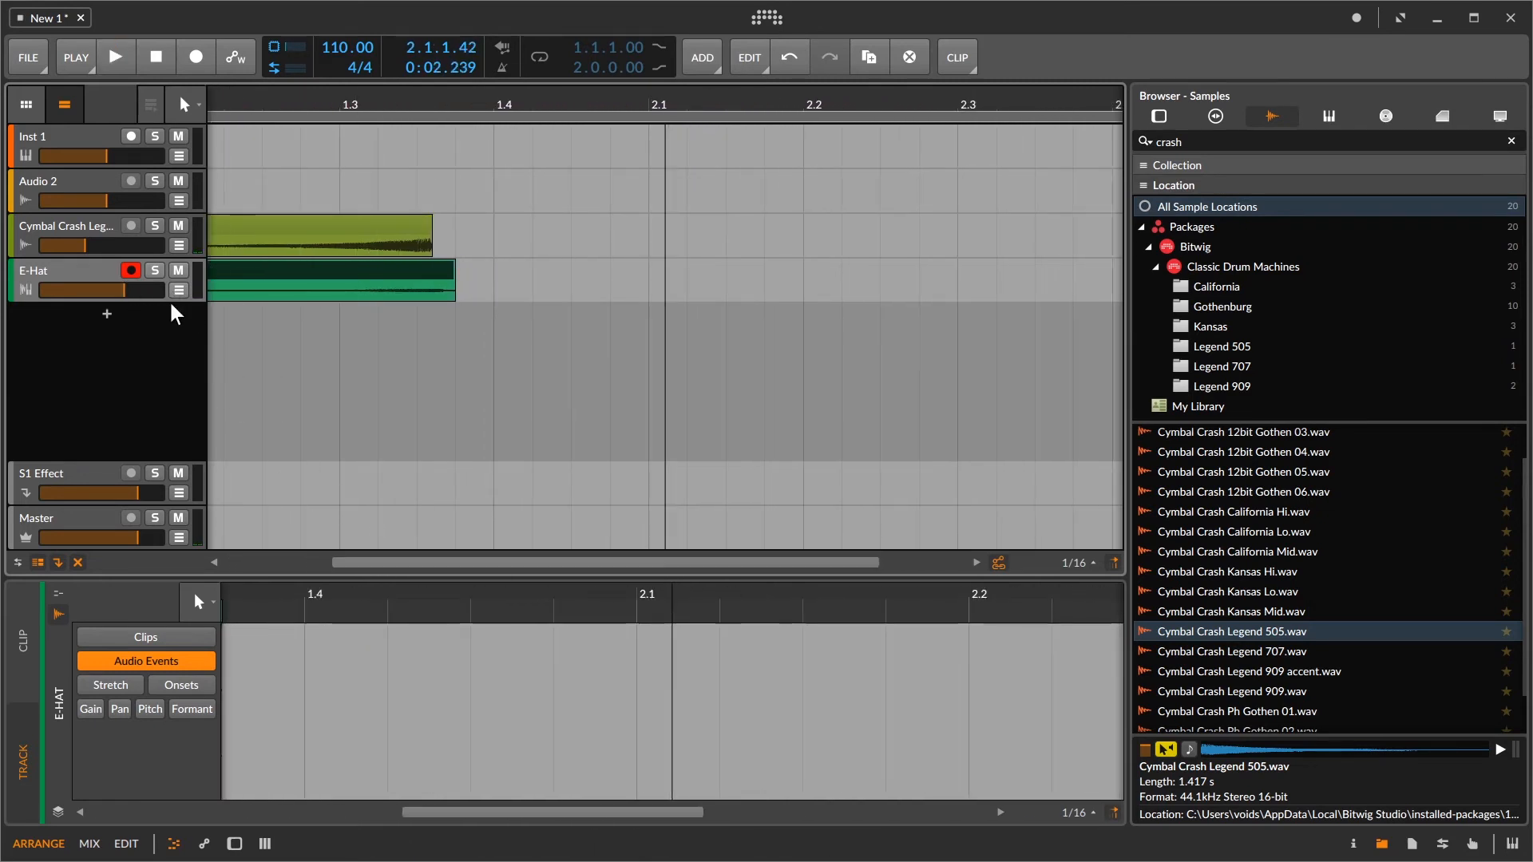
Step: Show the Cymbal Crash track's Reverb device and play the arrangement to hear its tail
left_click(341, 237)
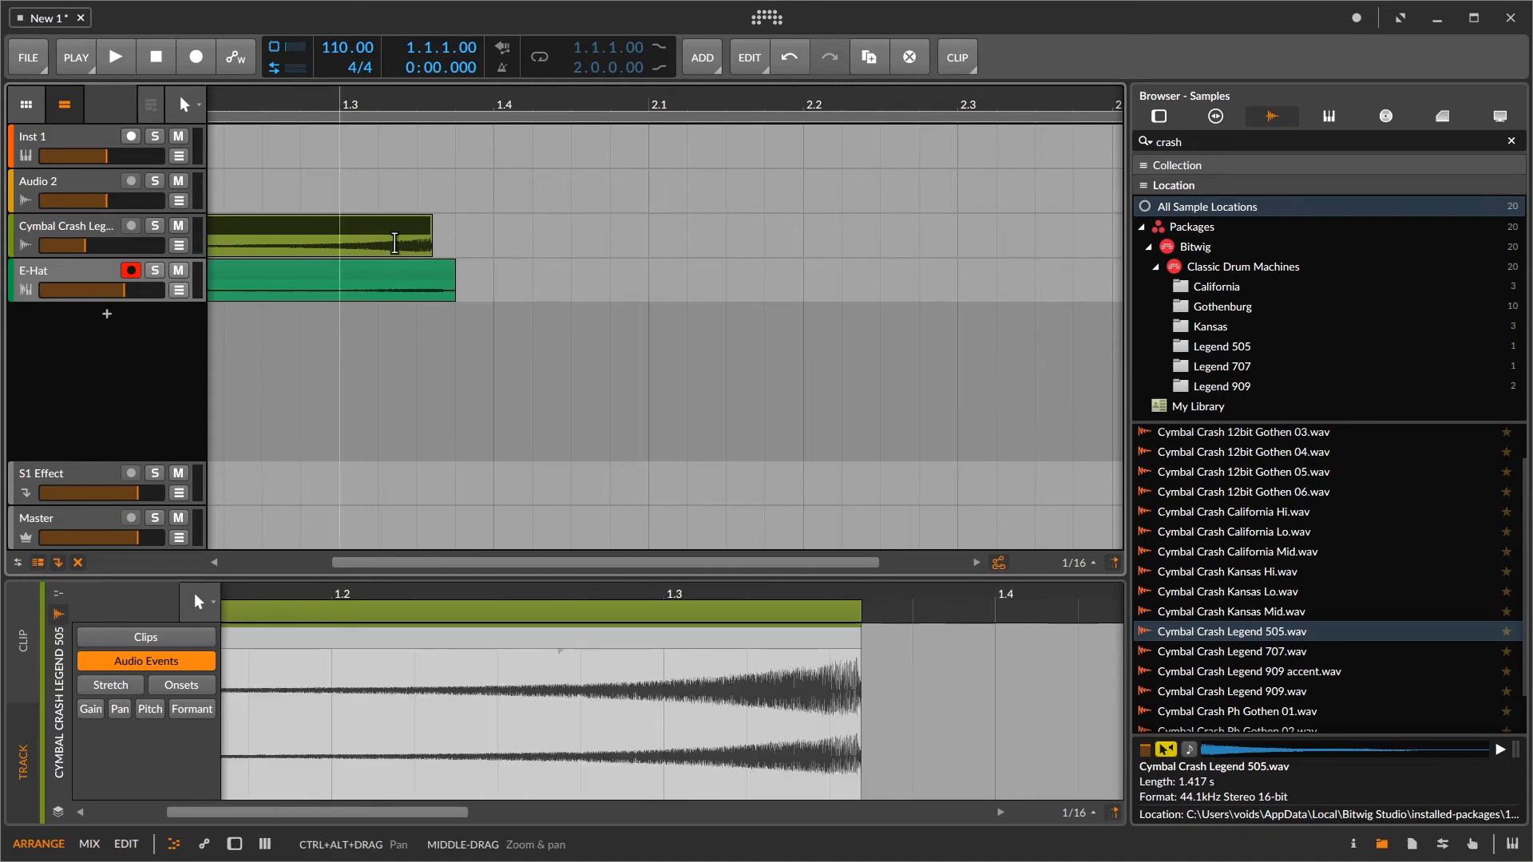
key("d")
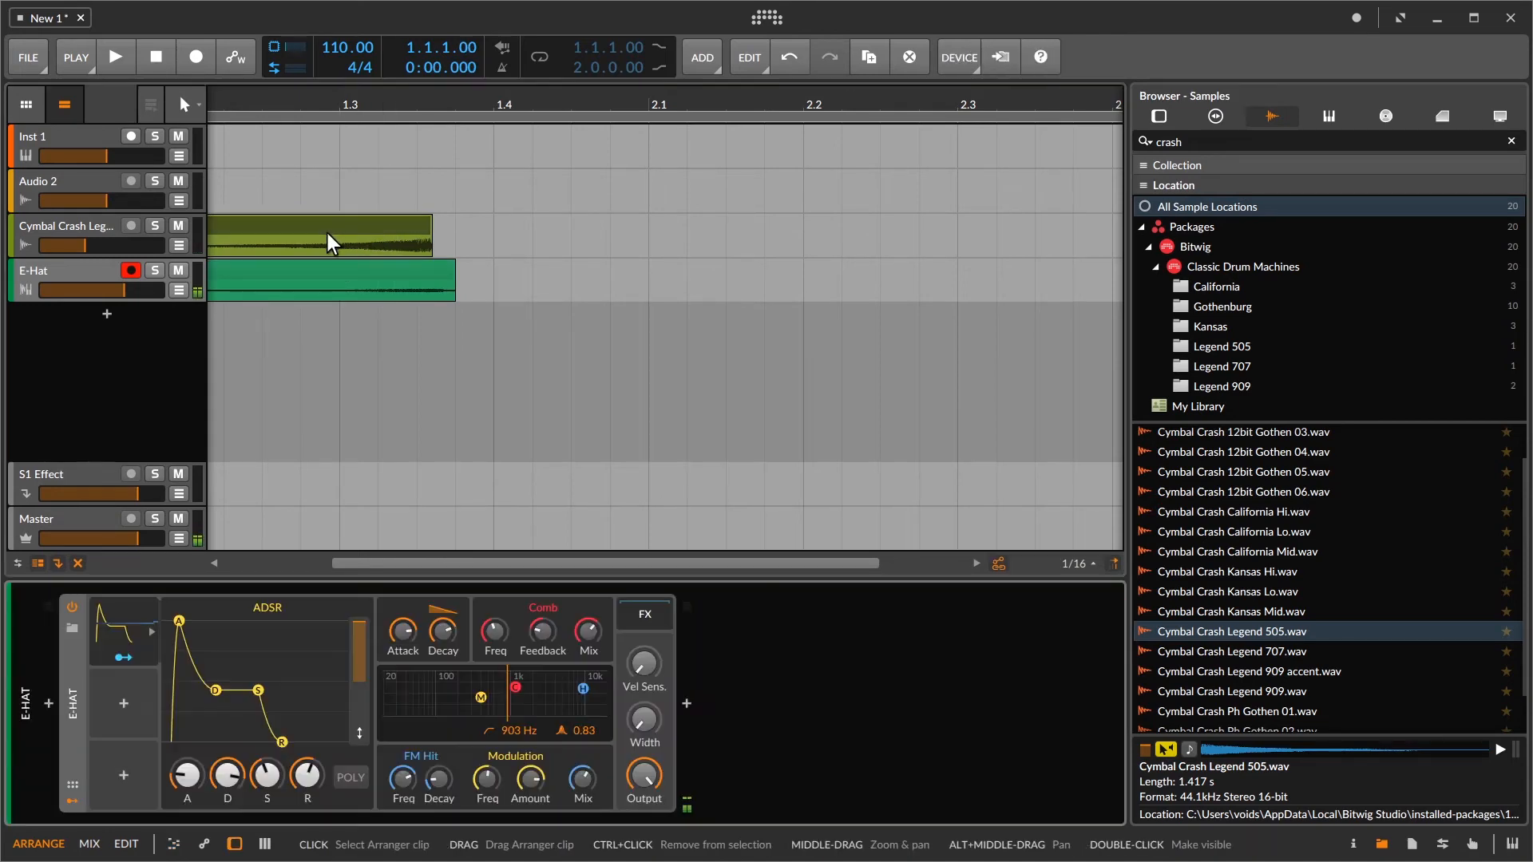
left_click(61, 233)
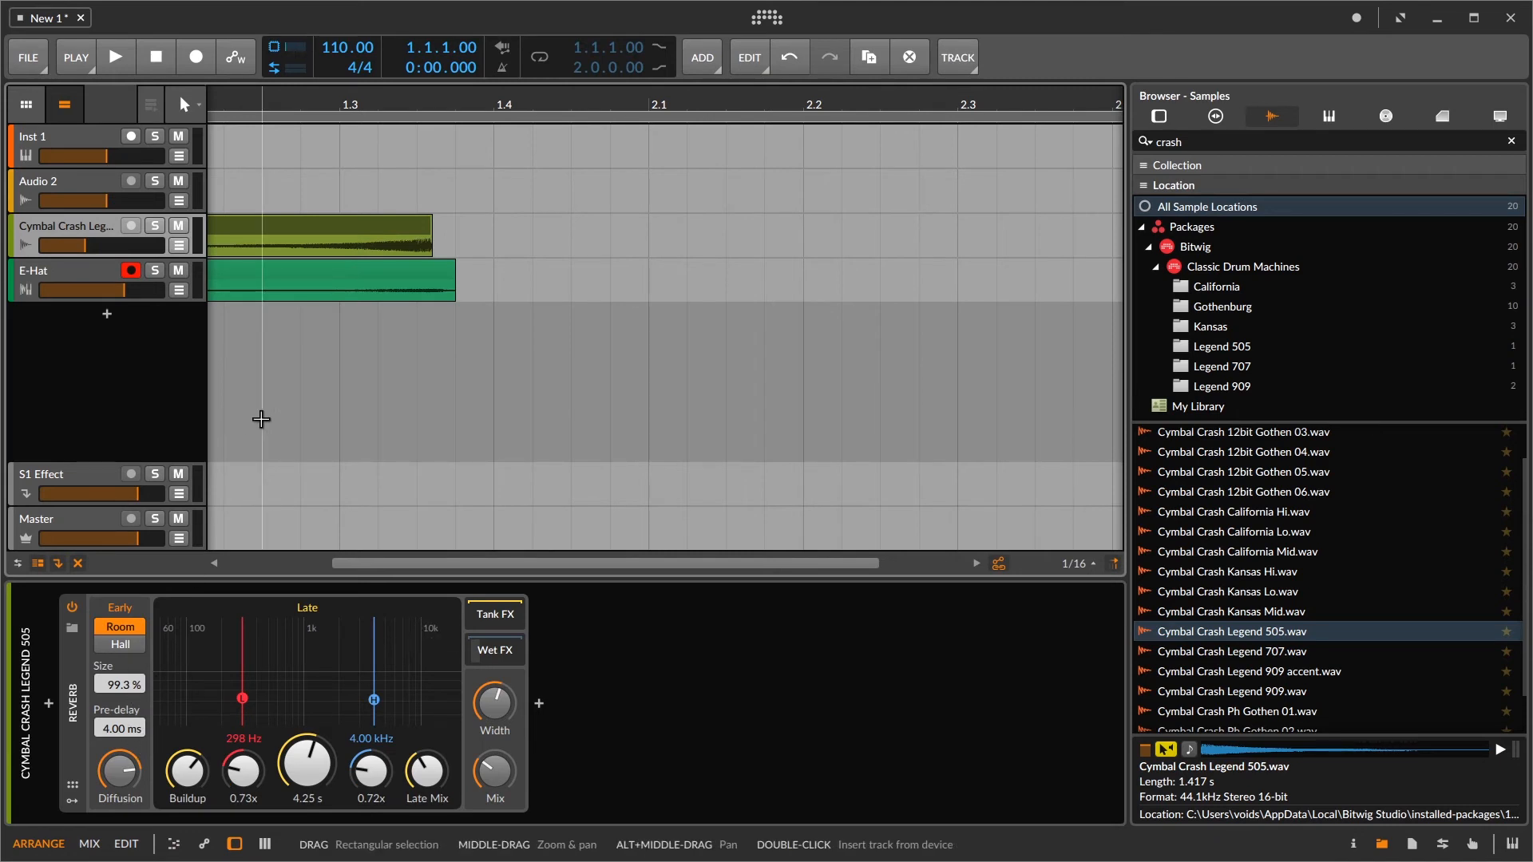
key("space")
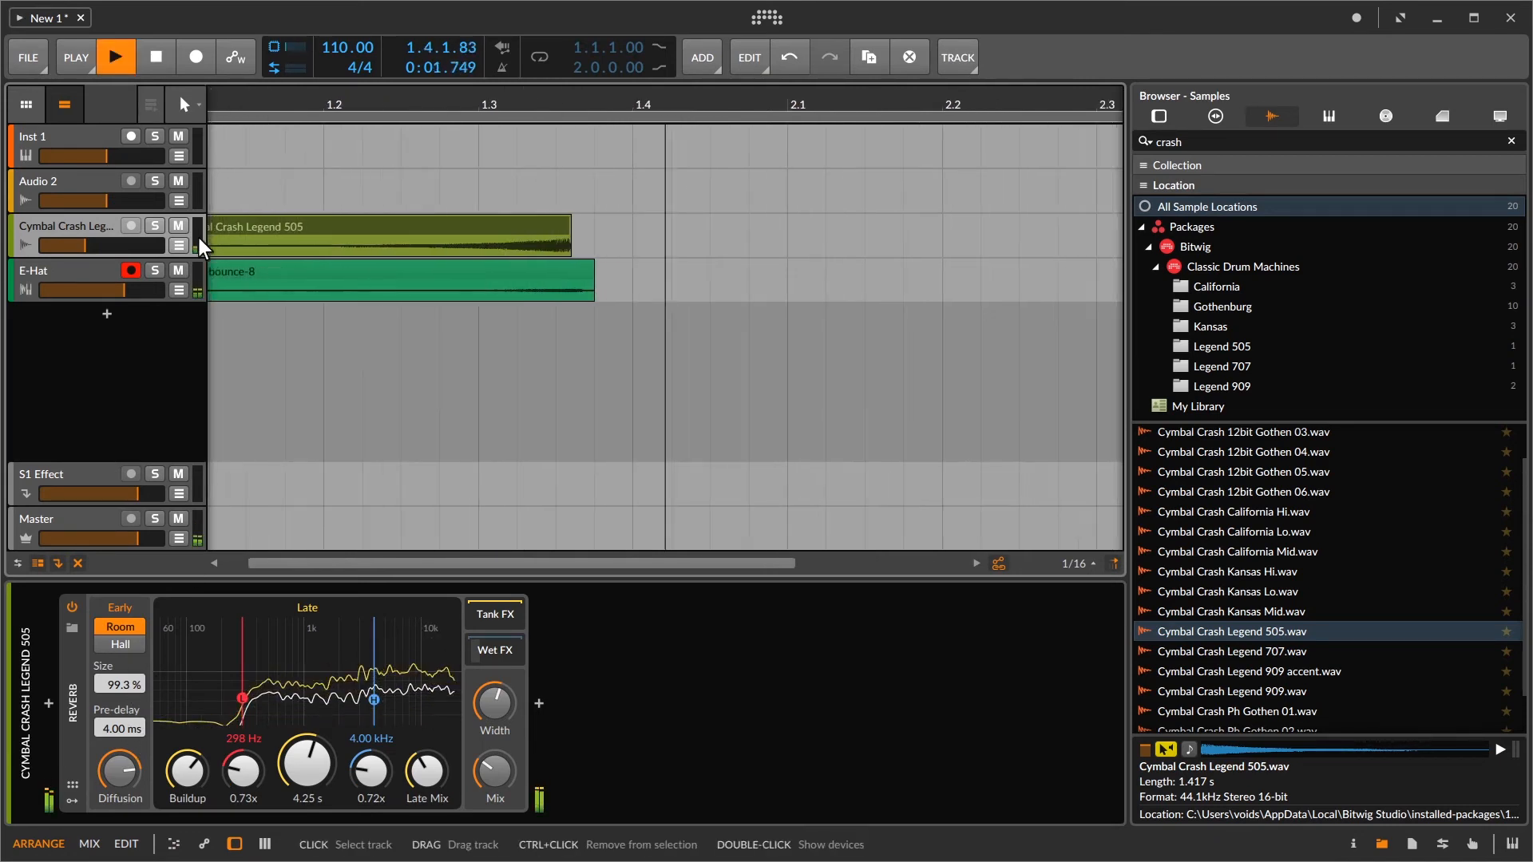
key("space")
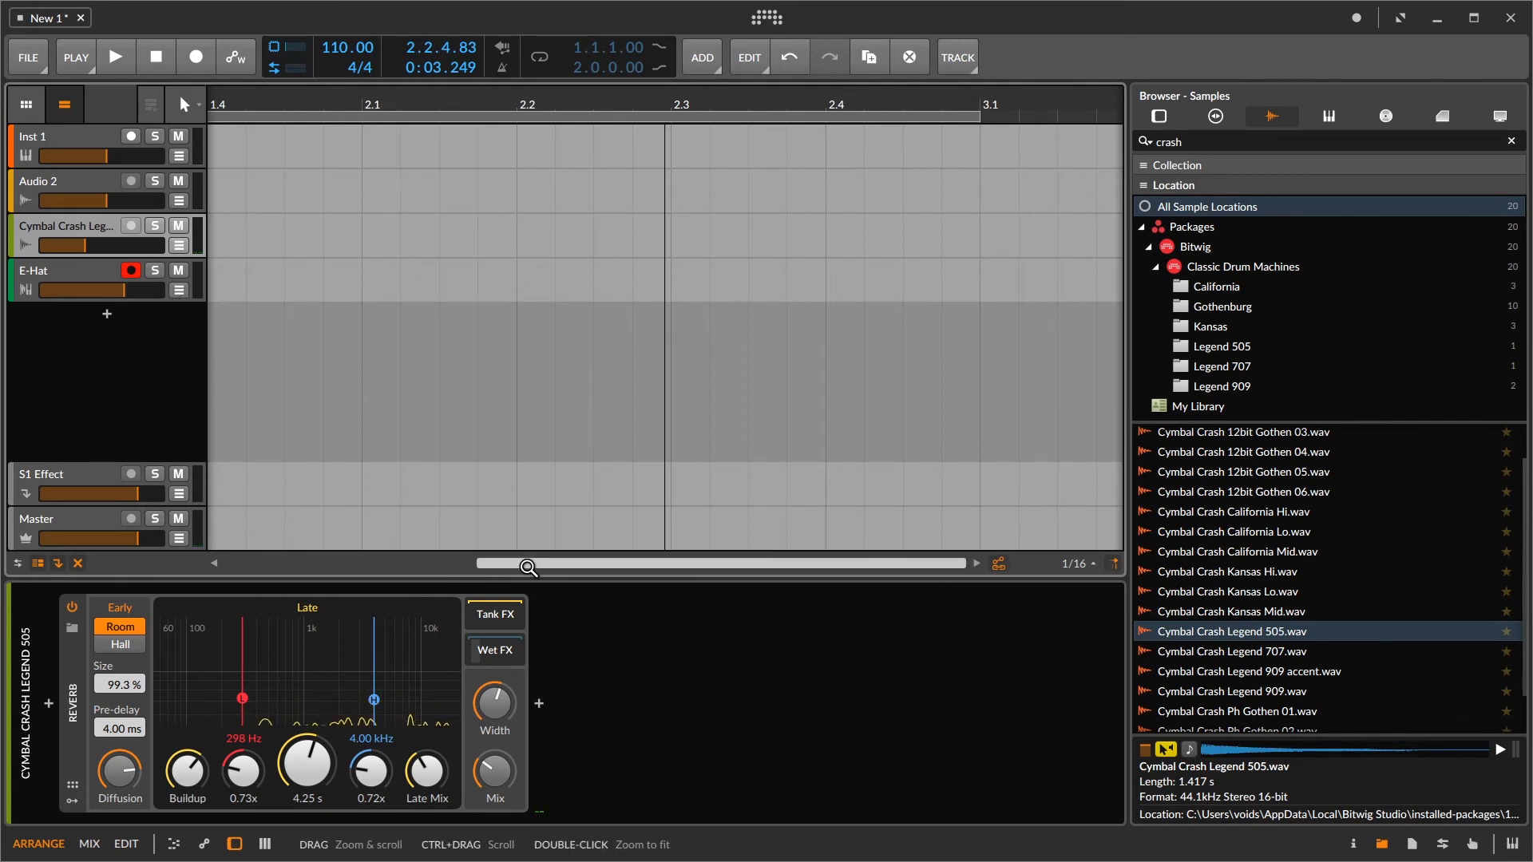
Step: Group the Cymbal Crash and E-Hat tracks together
left_click_drag(527, 563, 286, 573)
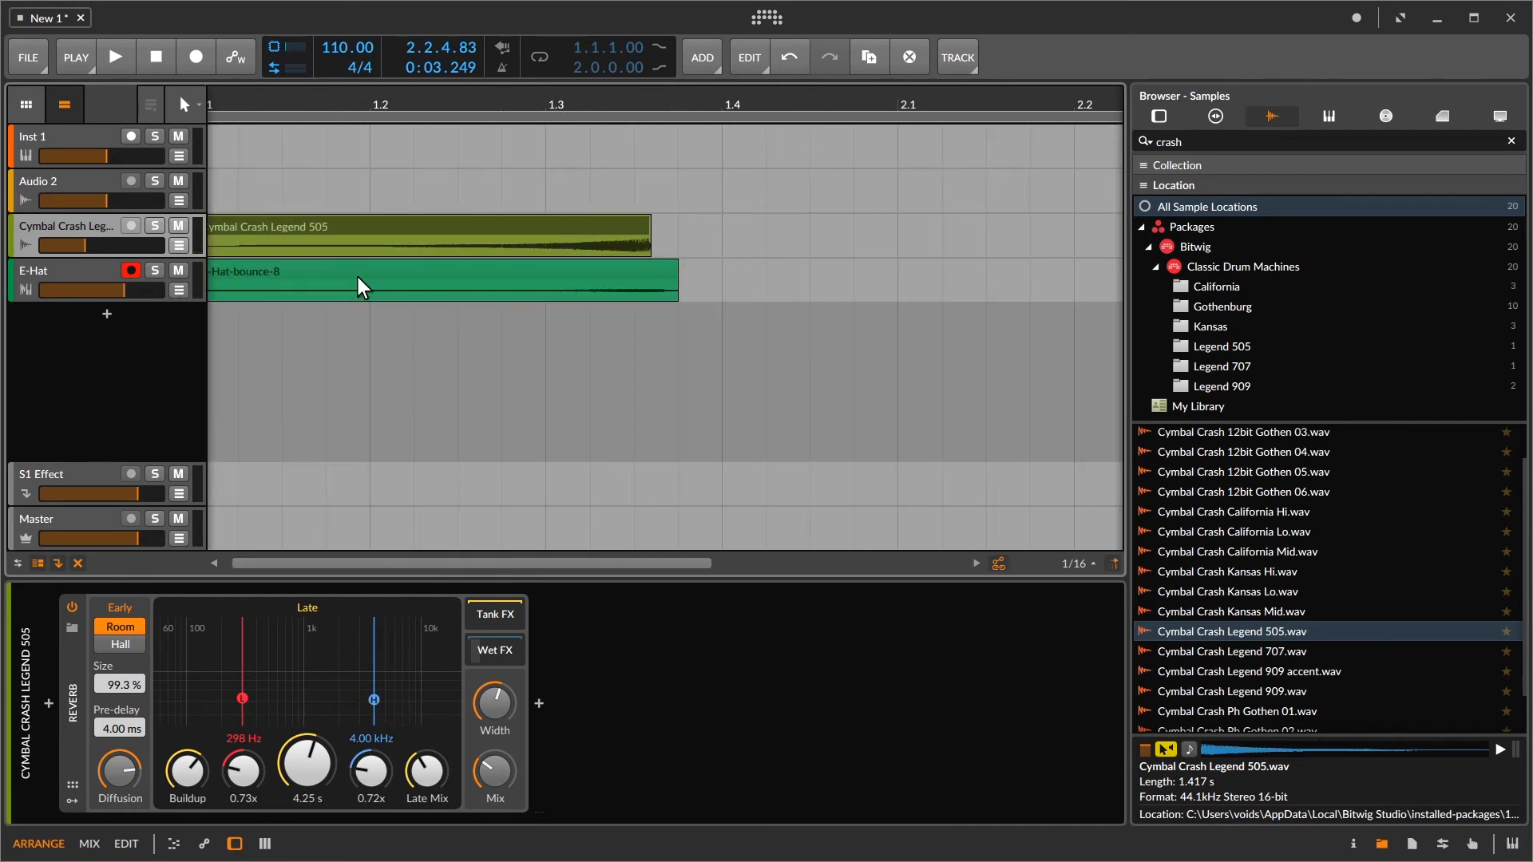
left_click(70, 279)
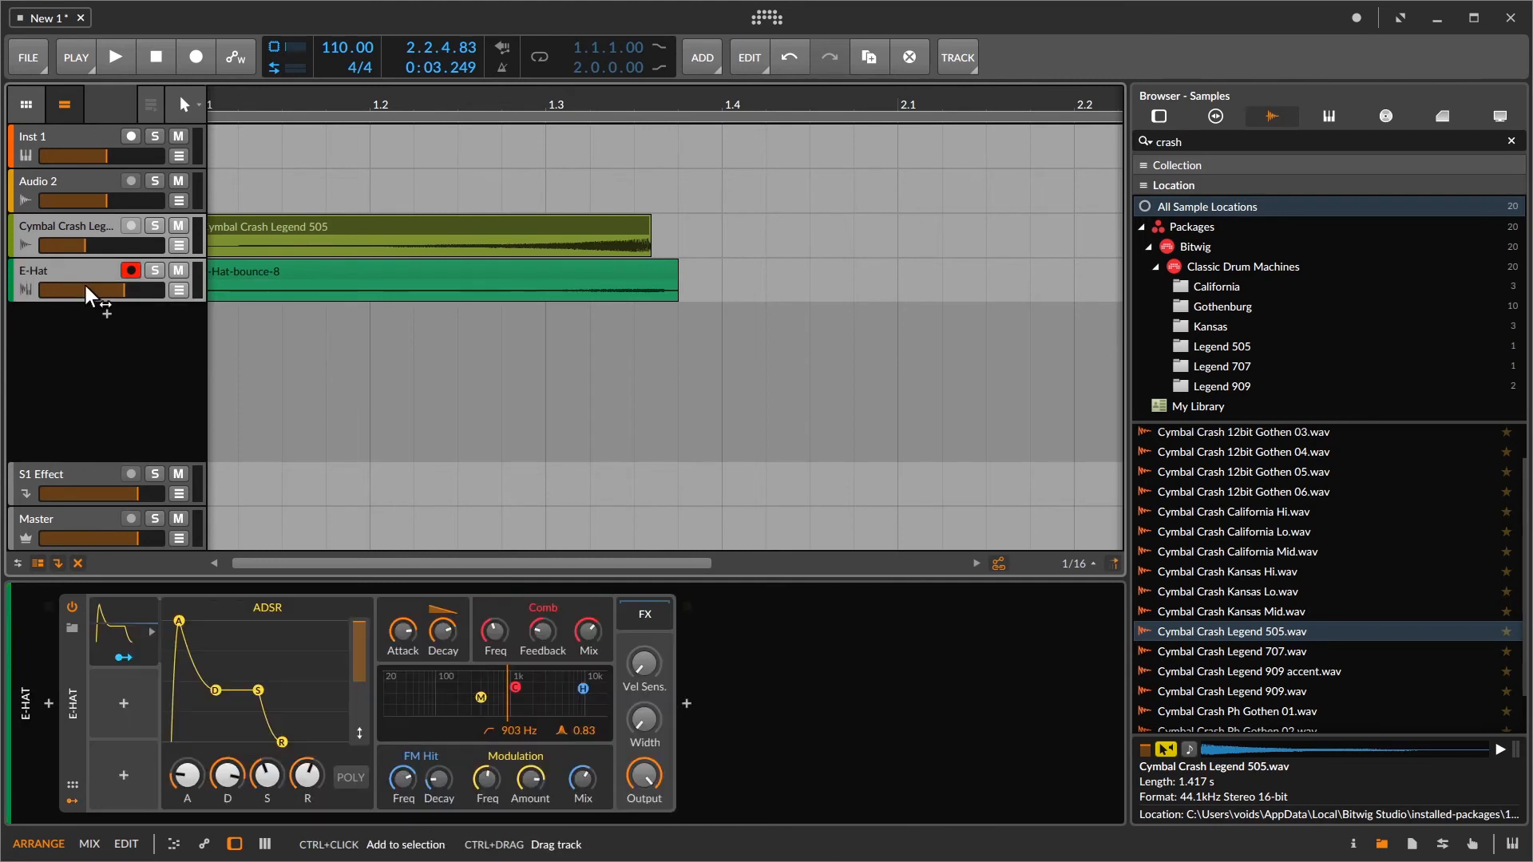
key("ctrl+g")
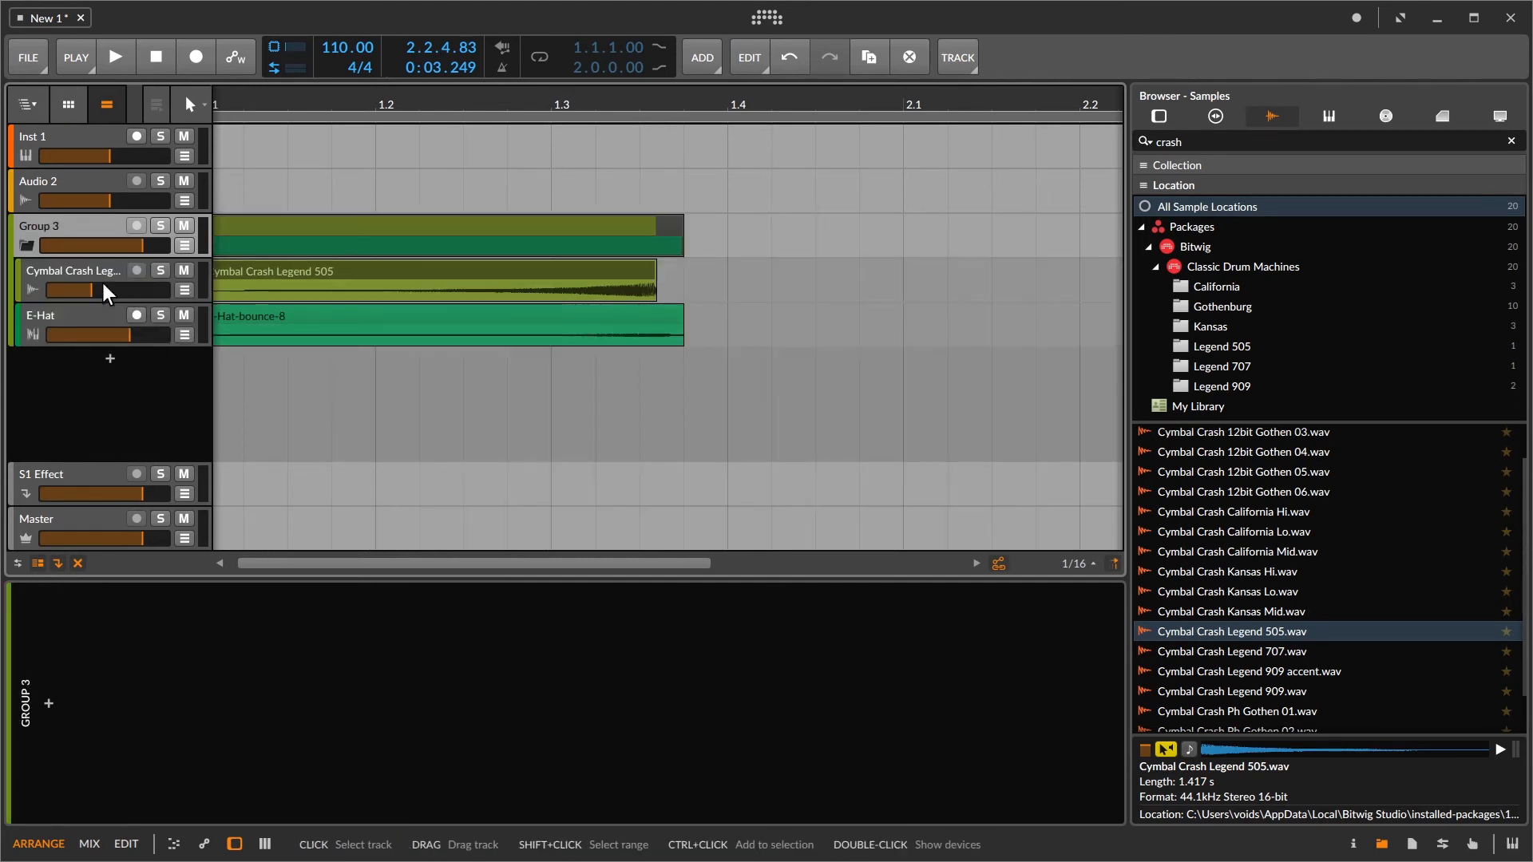
Step: Move the Reverb device from the Cymbal Crash track to the Group 3 track and play the grouped risers
left_click(78, 269)
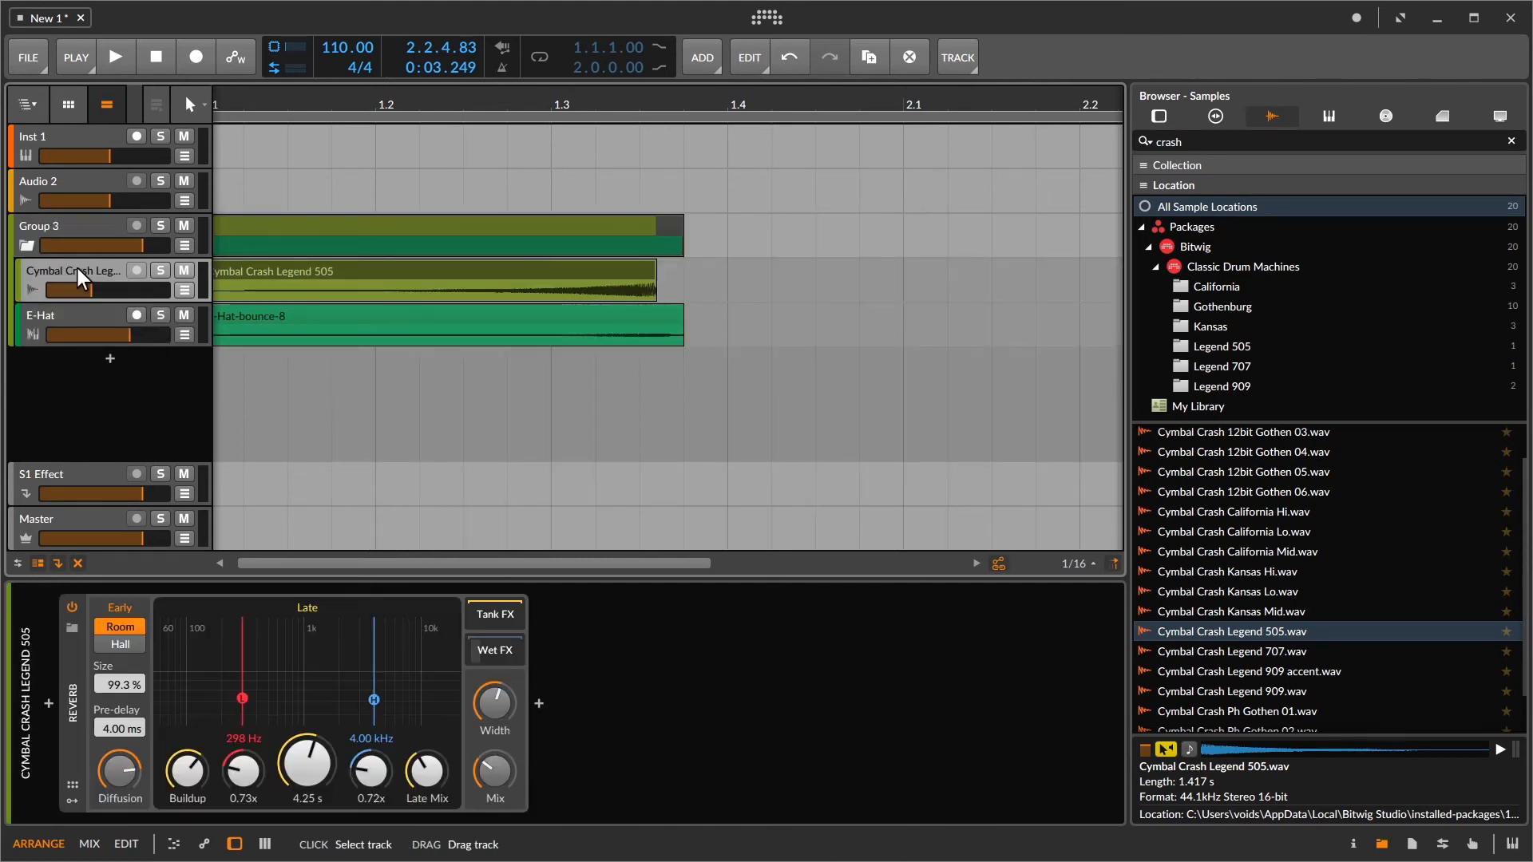
left_click(69, 706)
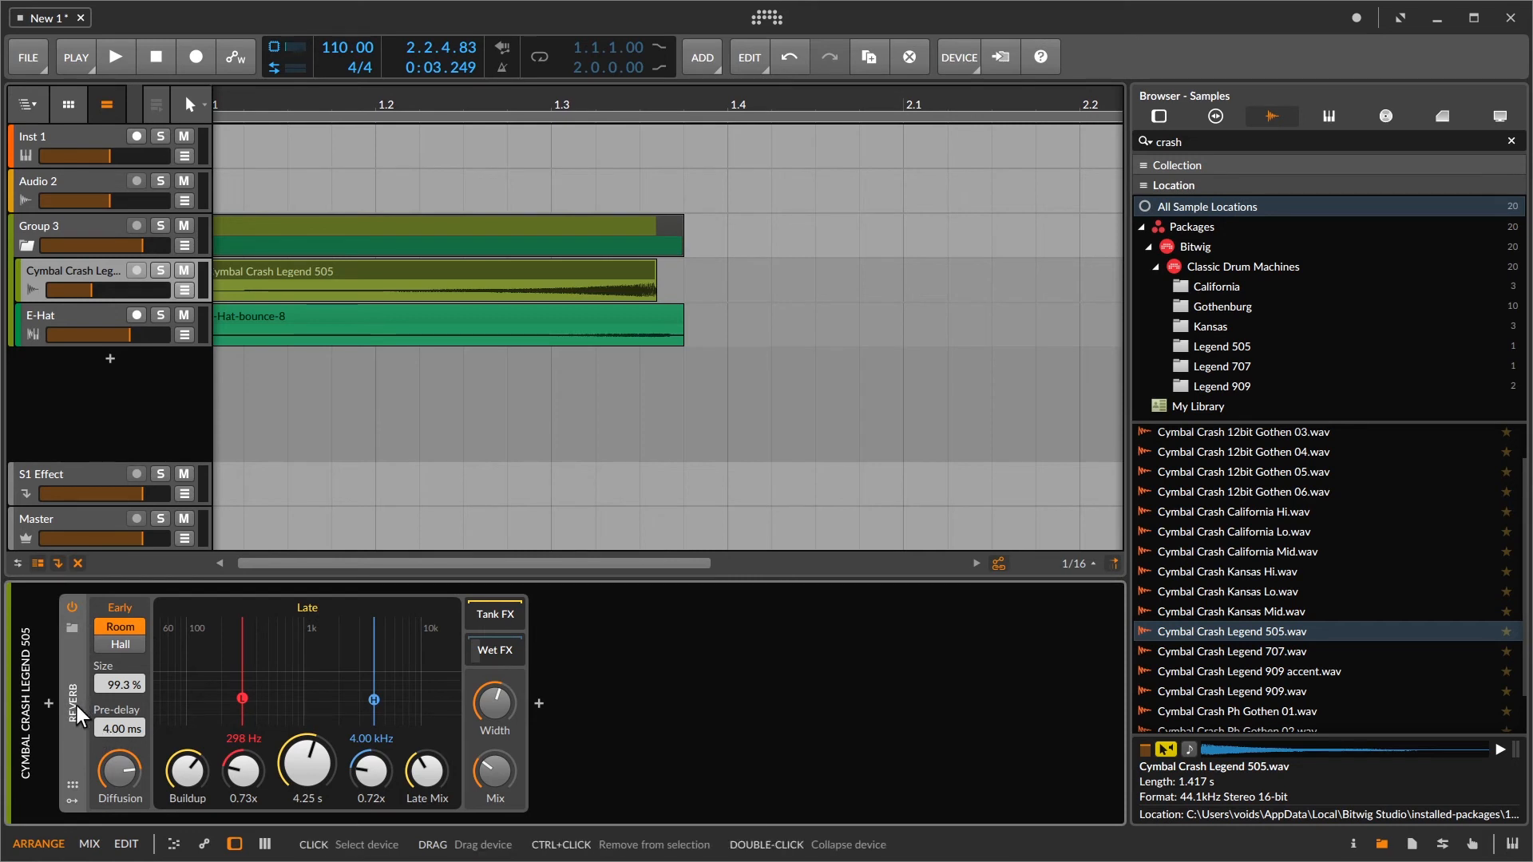
key("Delete")
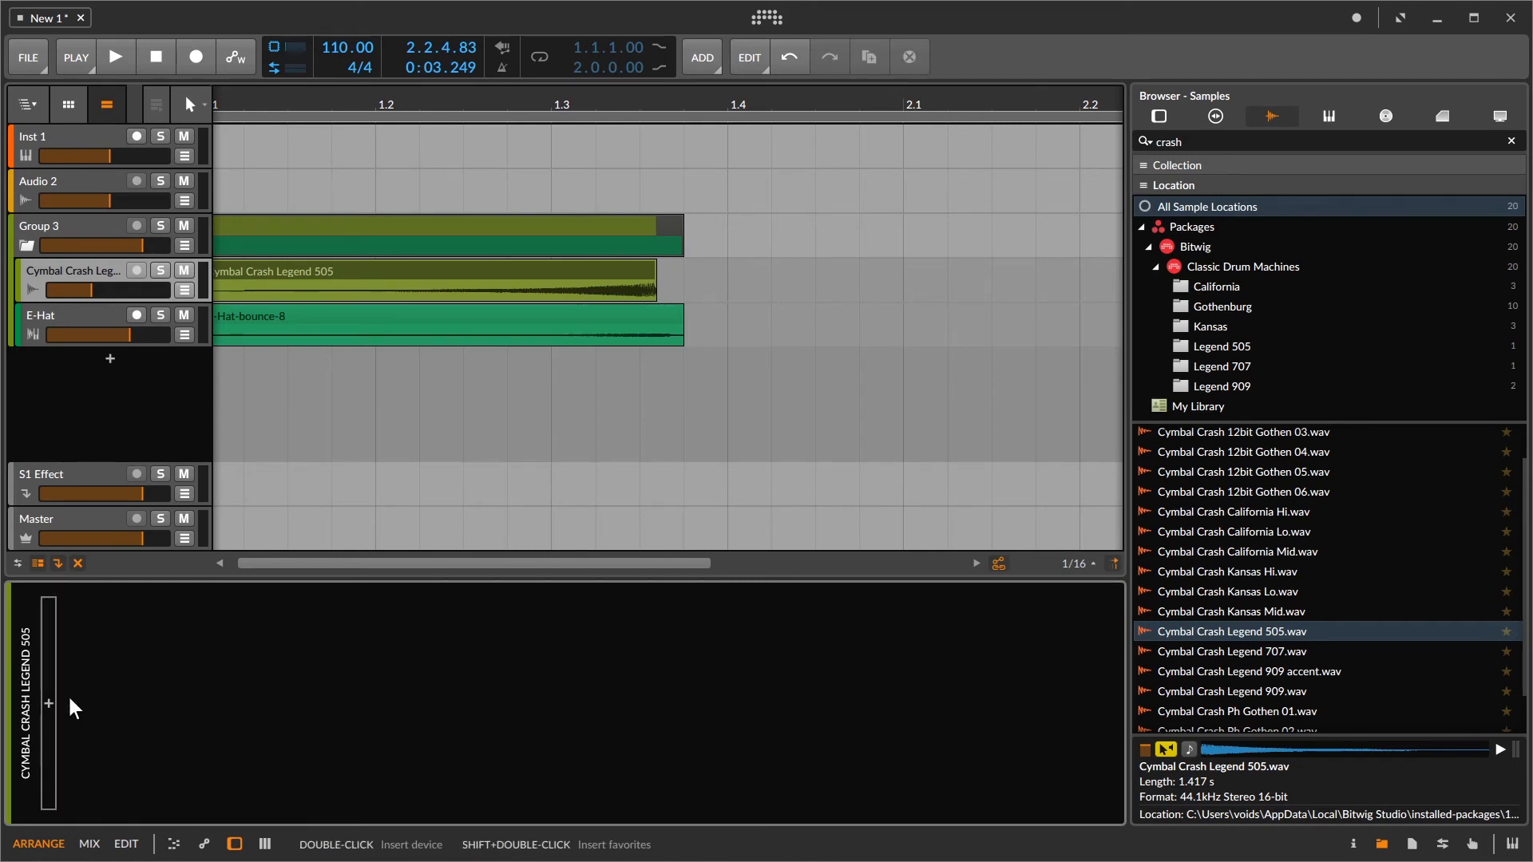
left_click(74, 226)
left_click(198, 691)
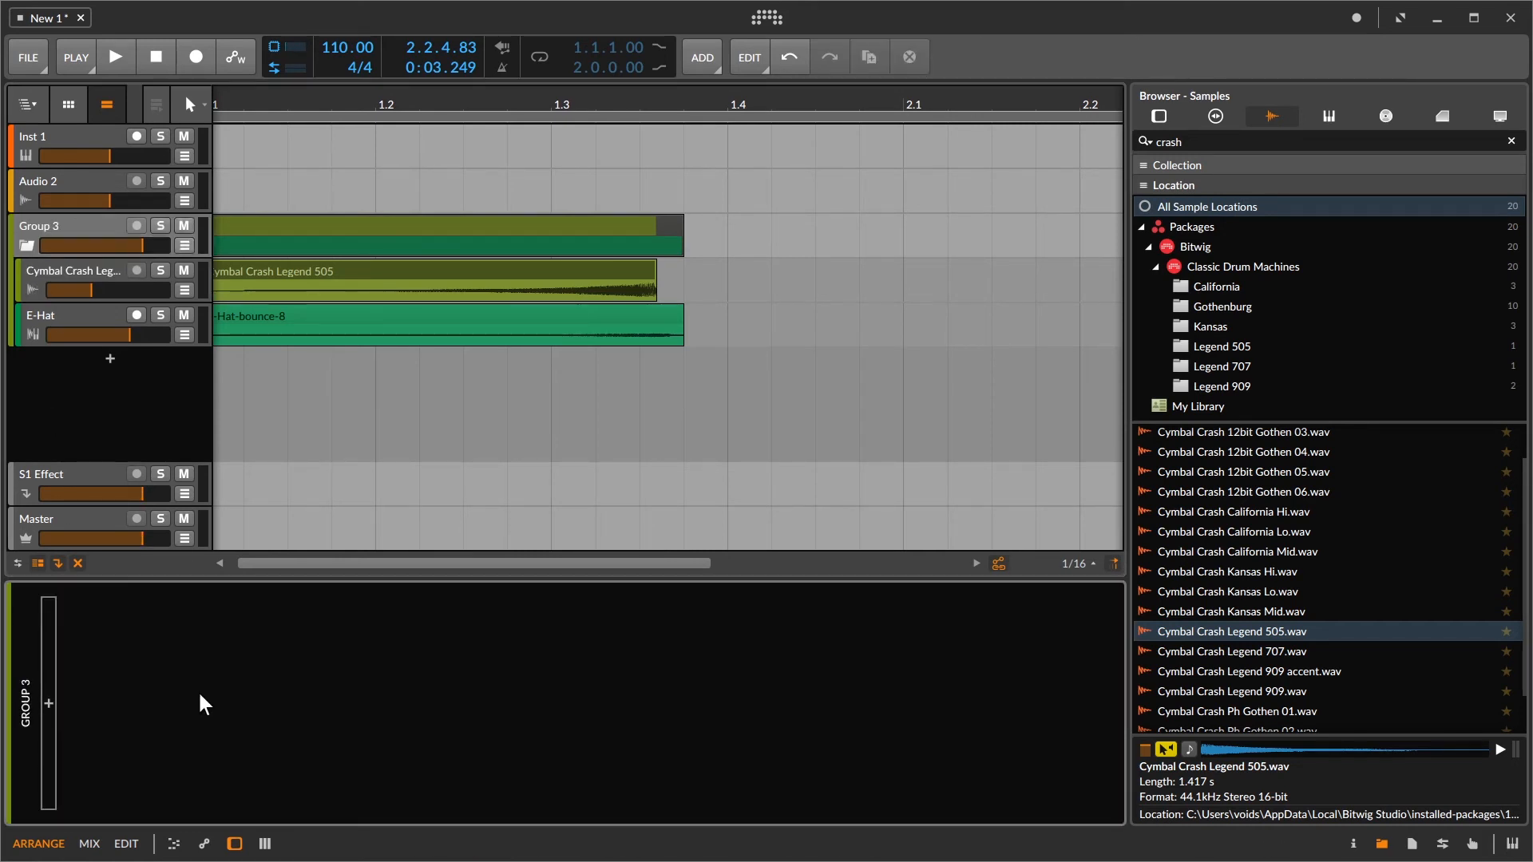
key("ctrl+v")
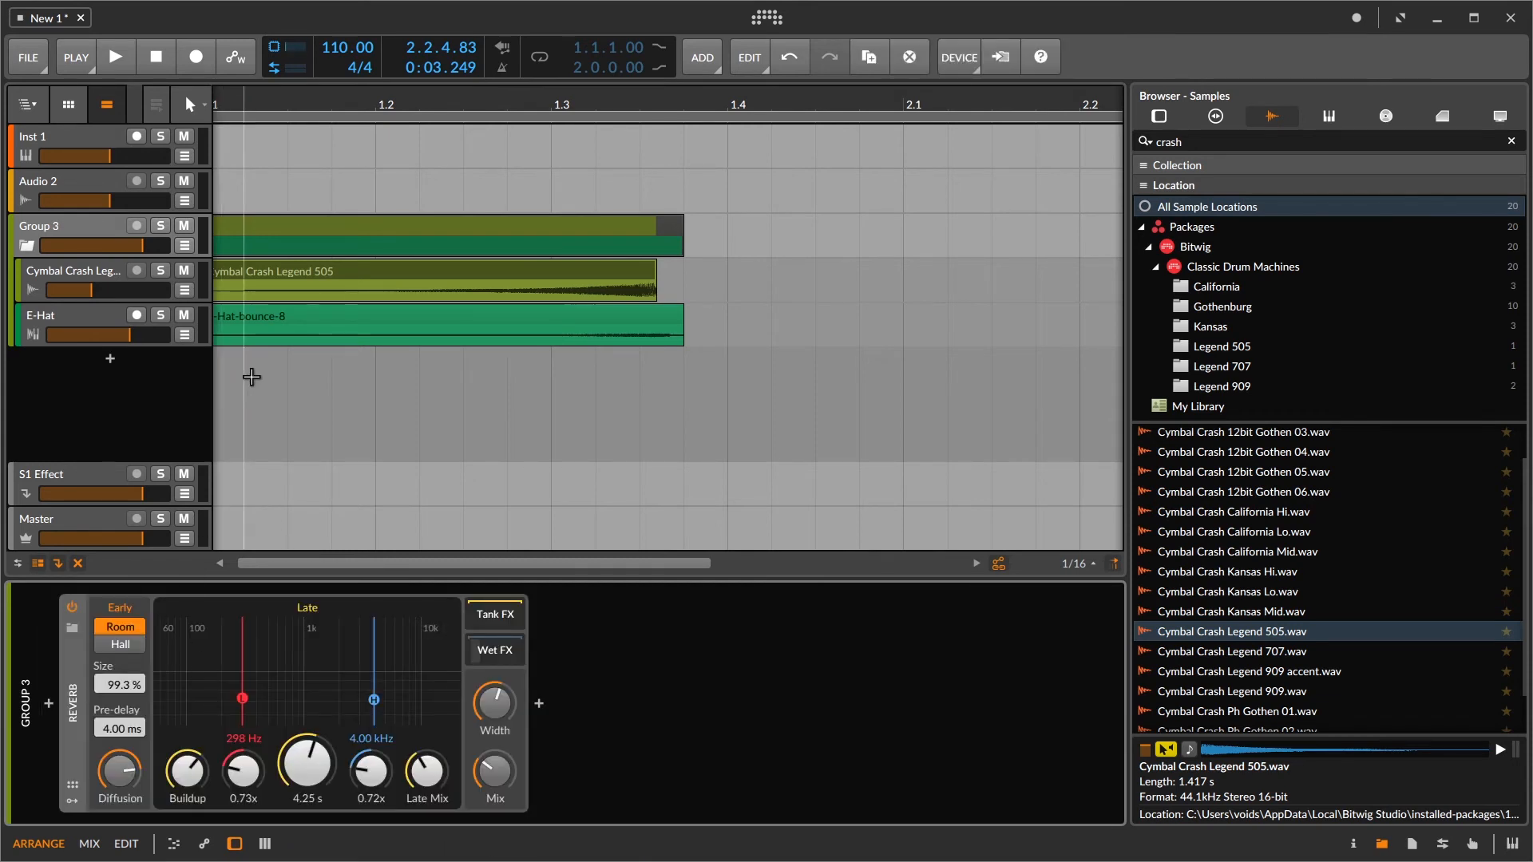
key("space")
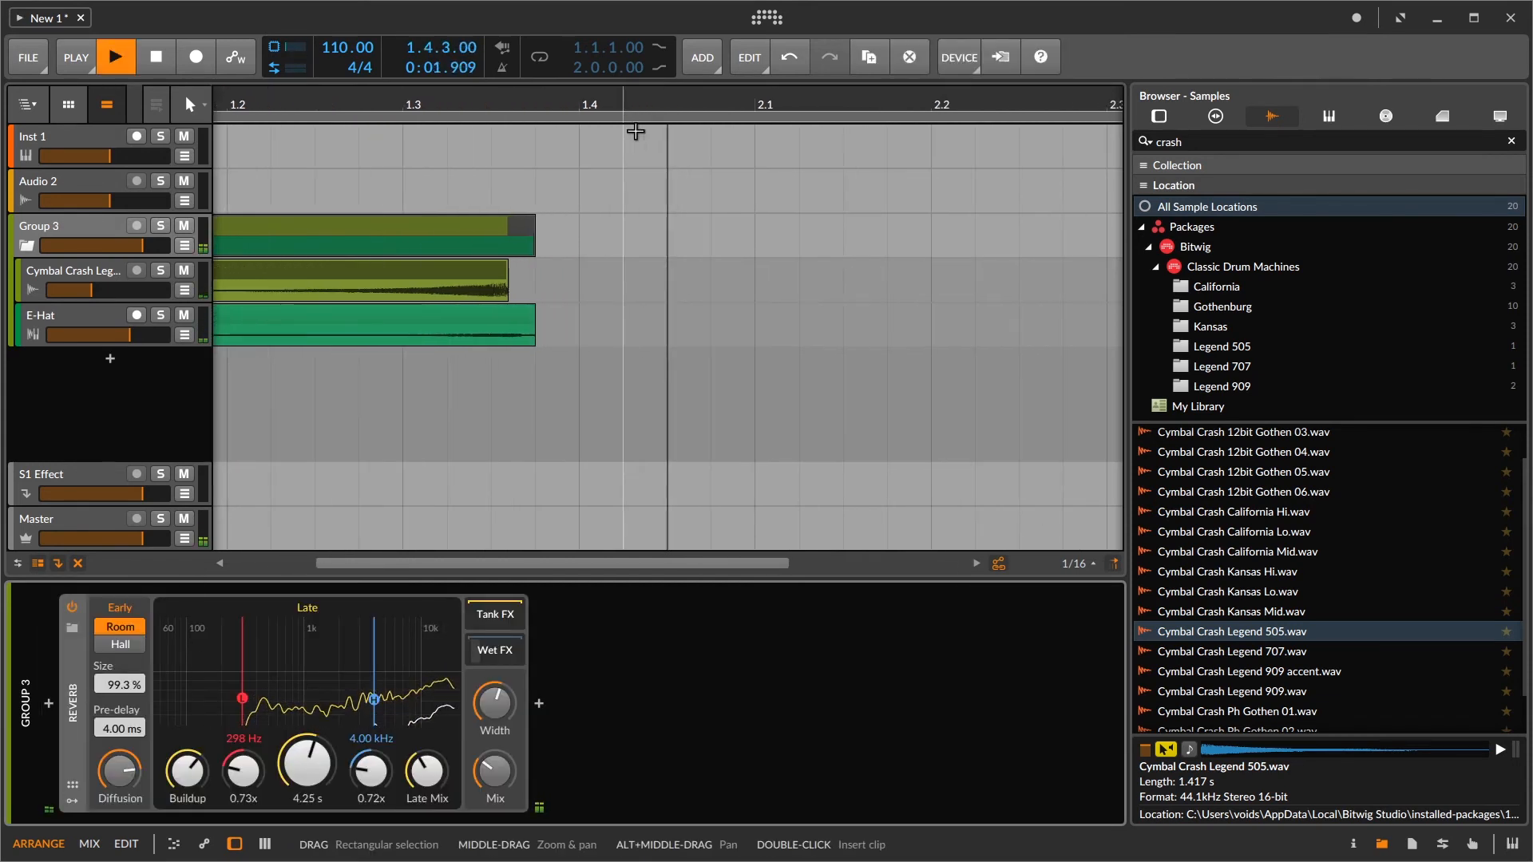
key("space")
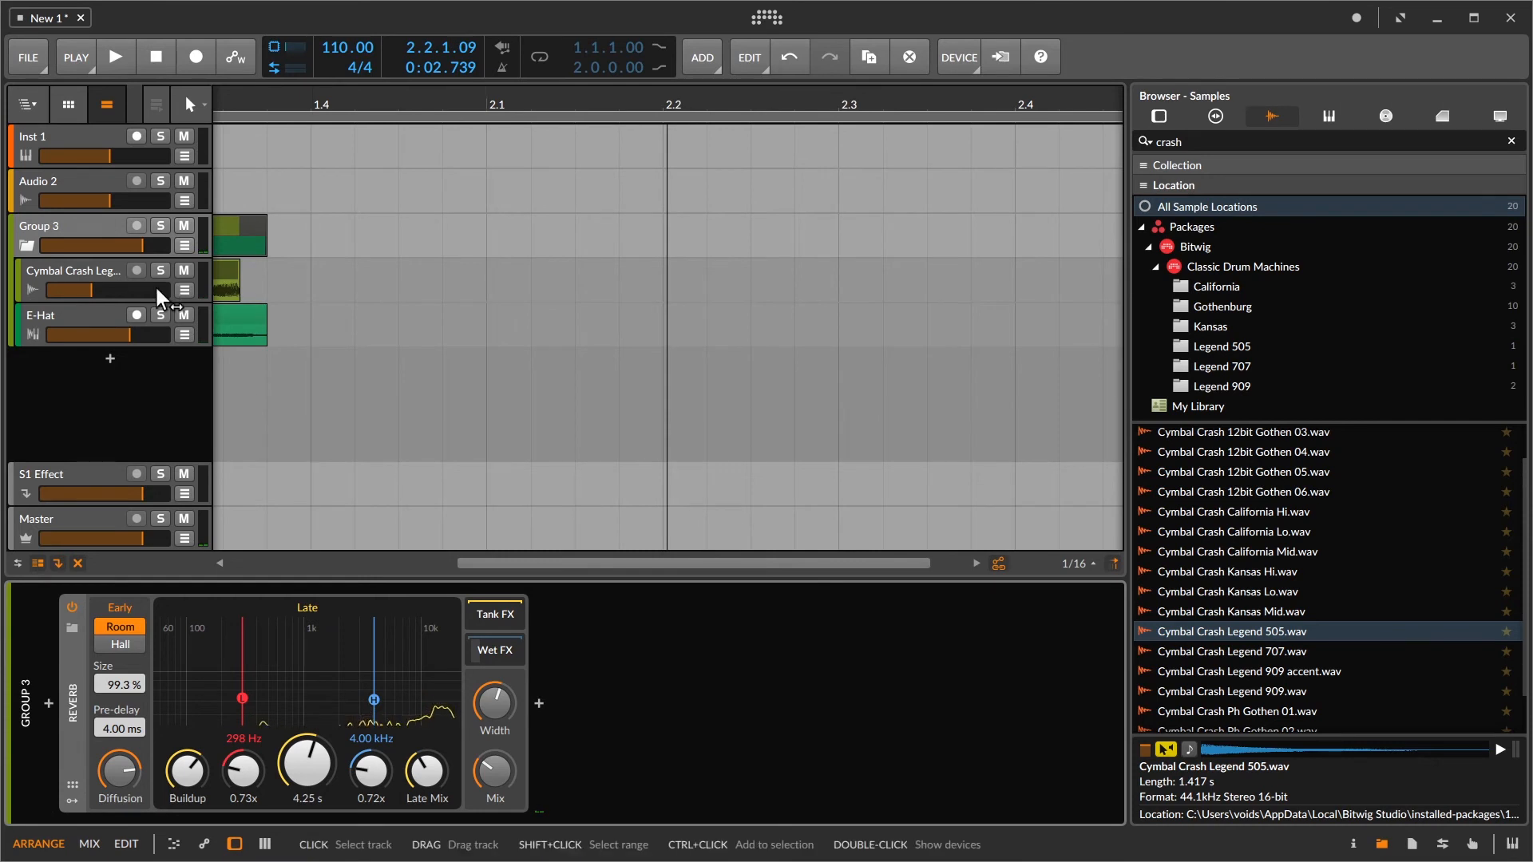
Step: Review the device chains of the Cymbal Crash, E-Hat and Group 3 tracks
left_click(80, 270)
left_click(67, 309)
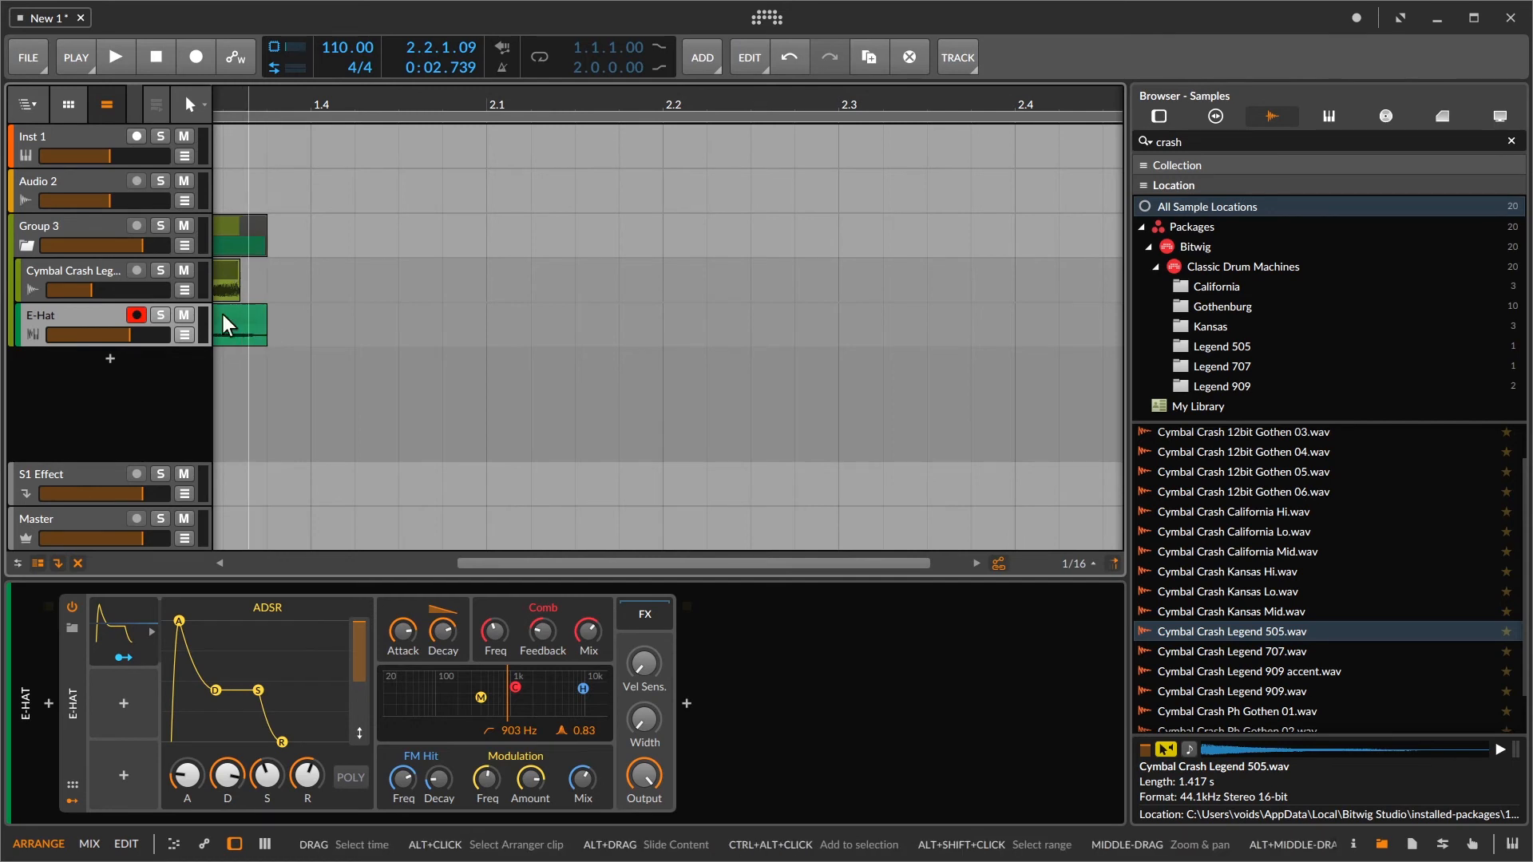
left_click(69, 228)
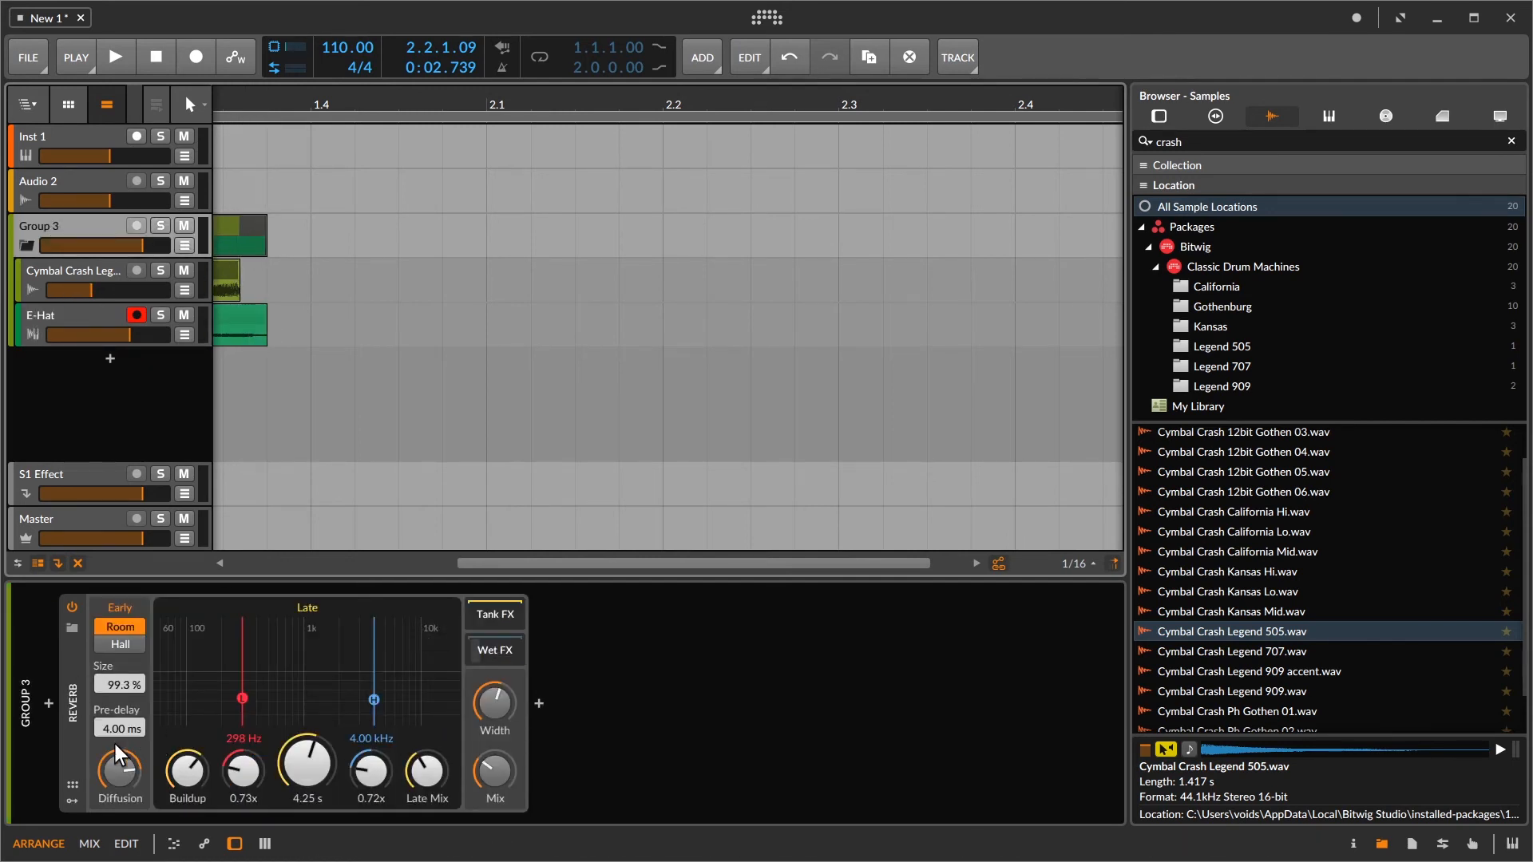
Step: Play Group 3 from the start to hear the crash, E-Hat and 8 bar Riser layers through the shared reverb
key("space")
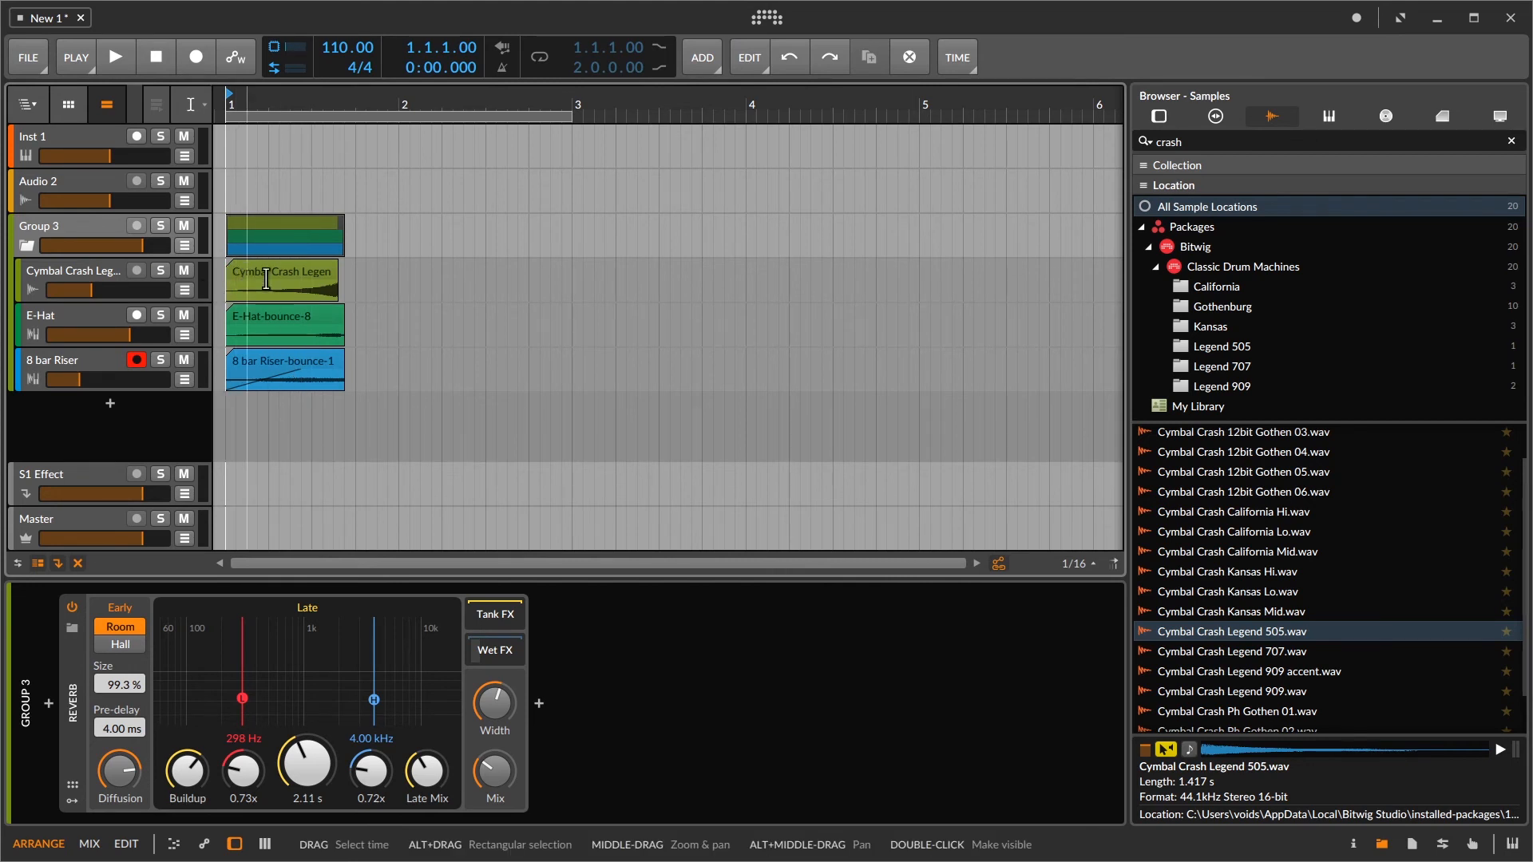
key("space")
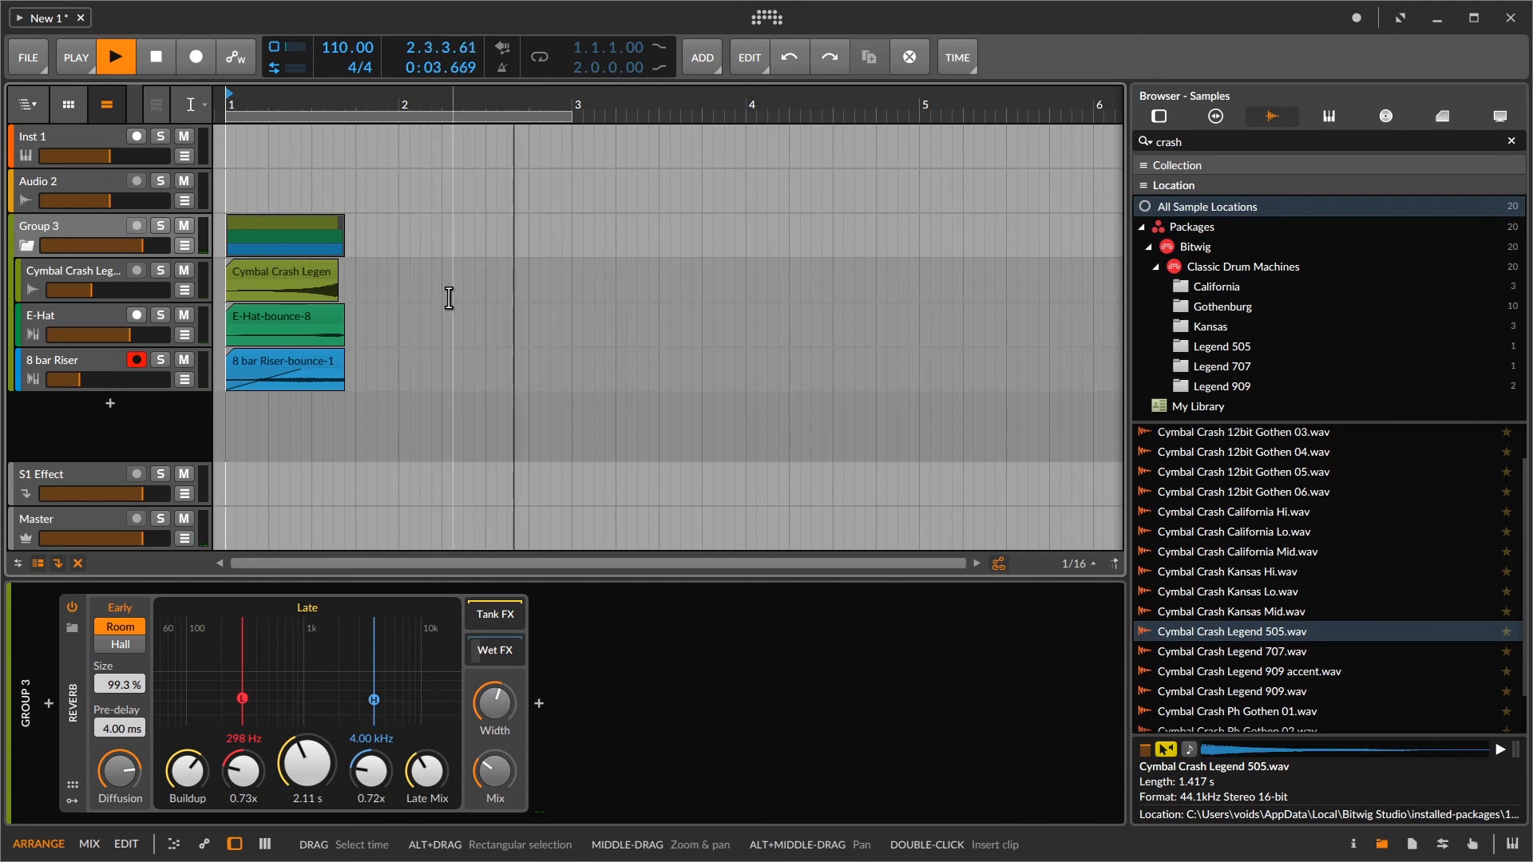
key("space")
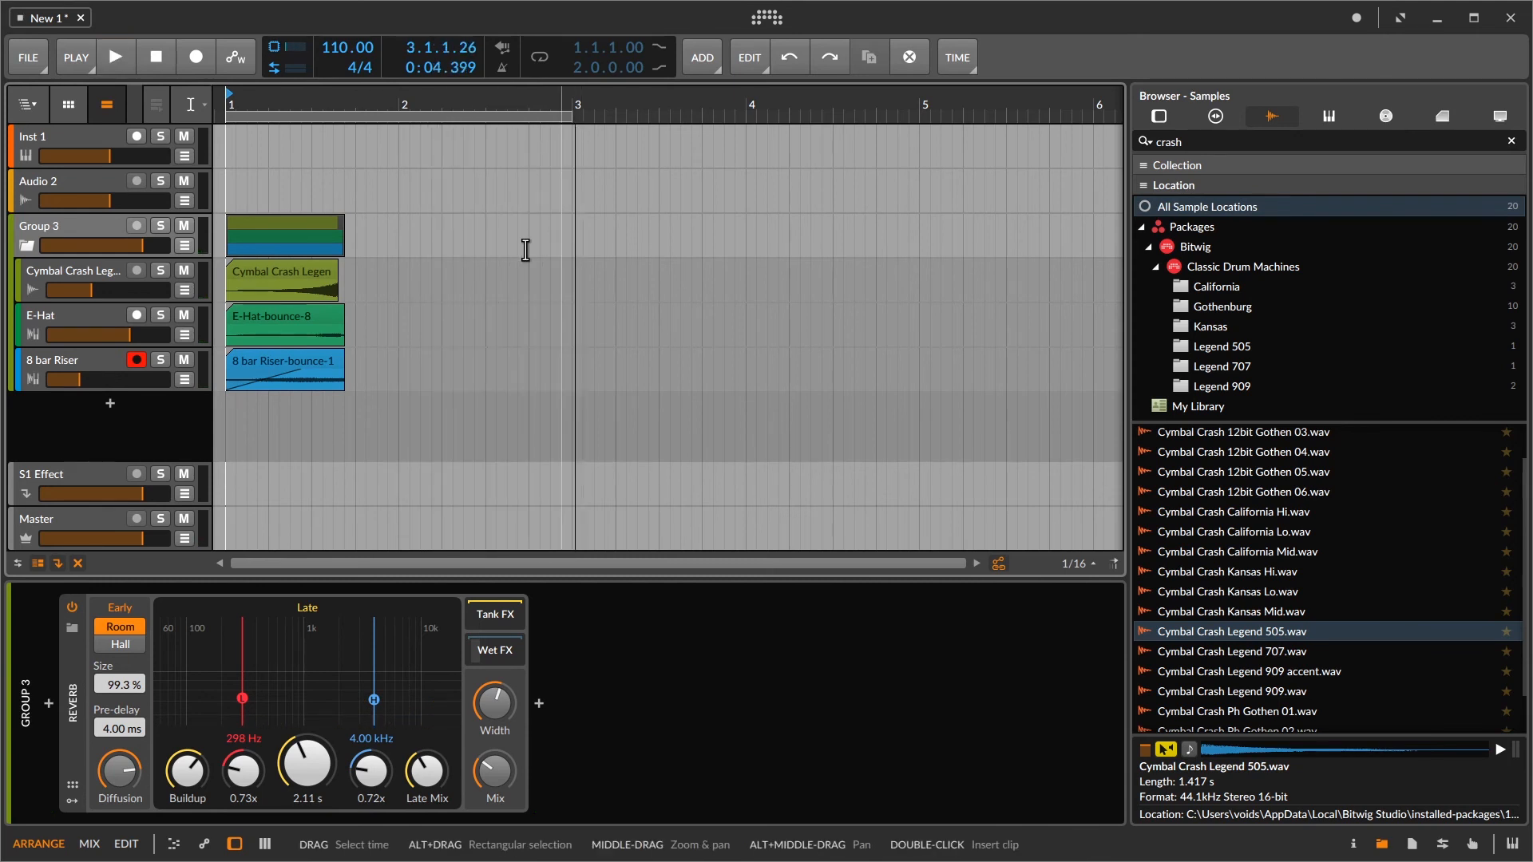
left_click(80, 227)
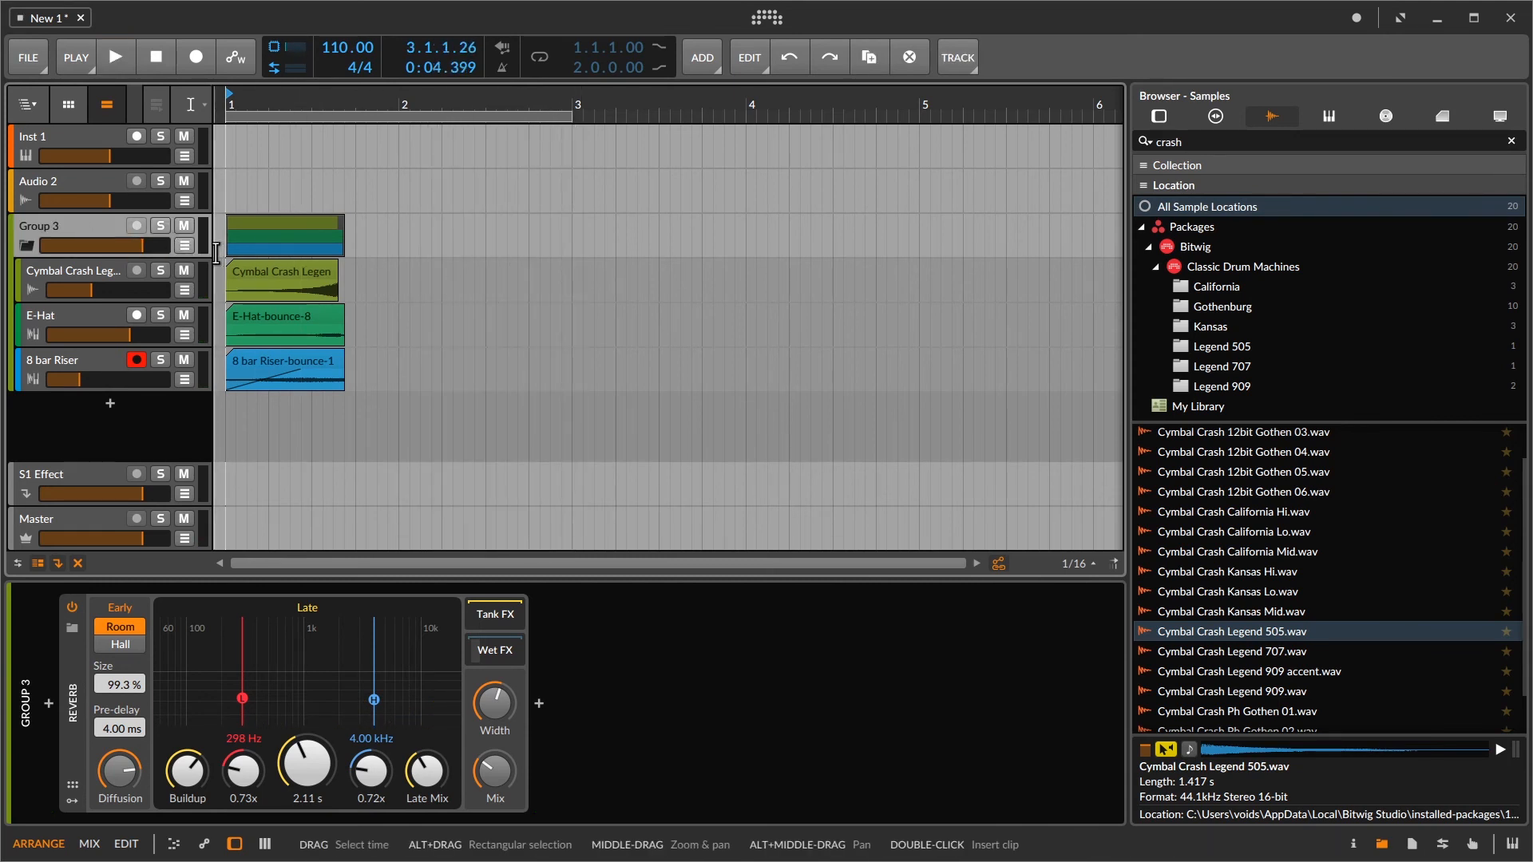
key("space")
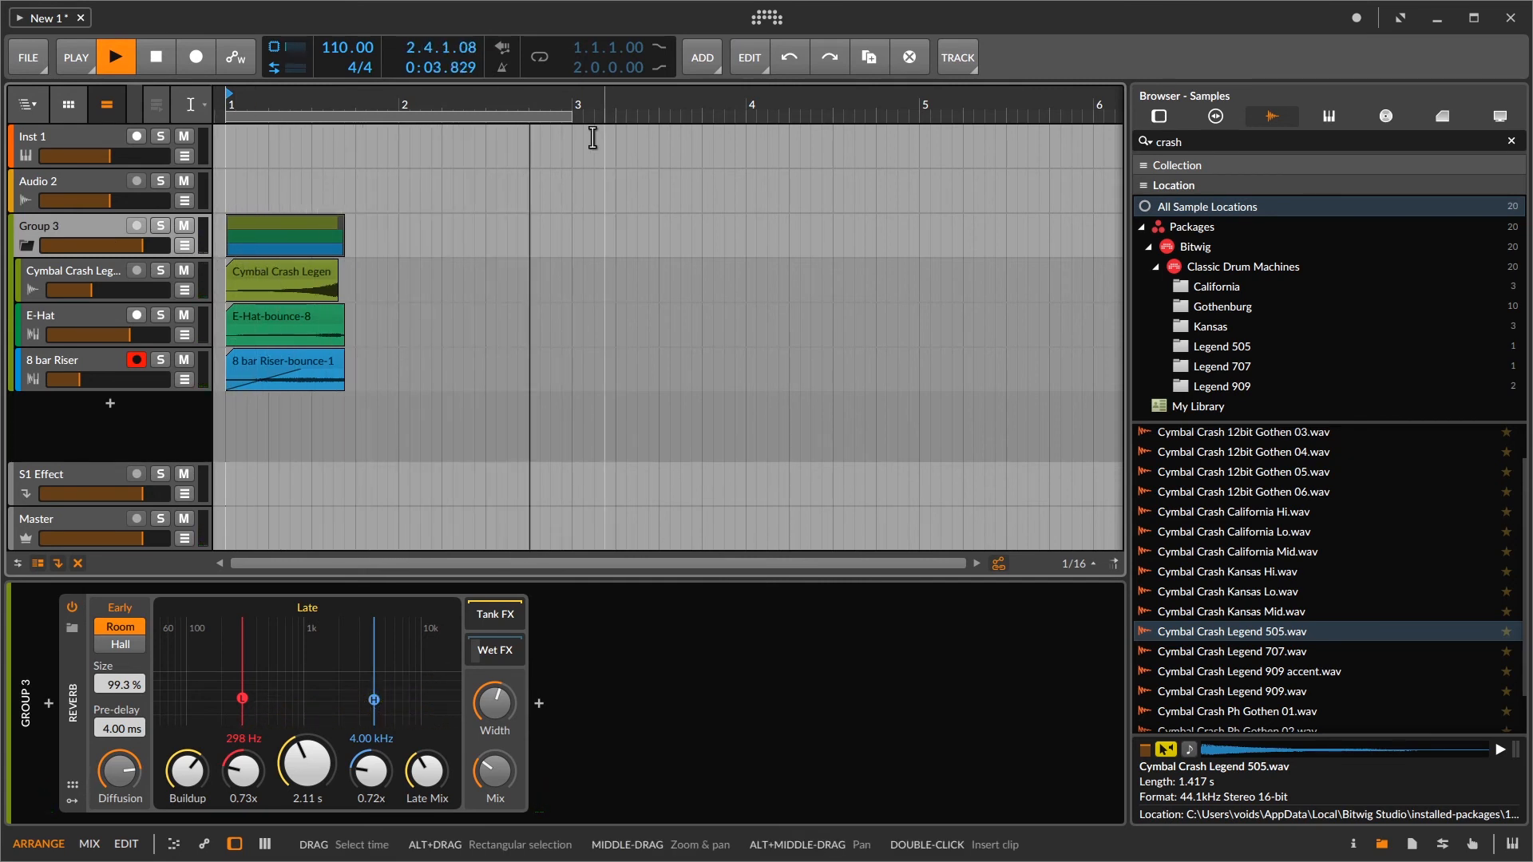
key("space")
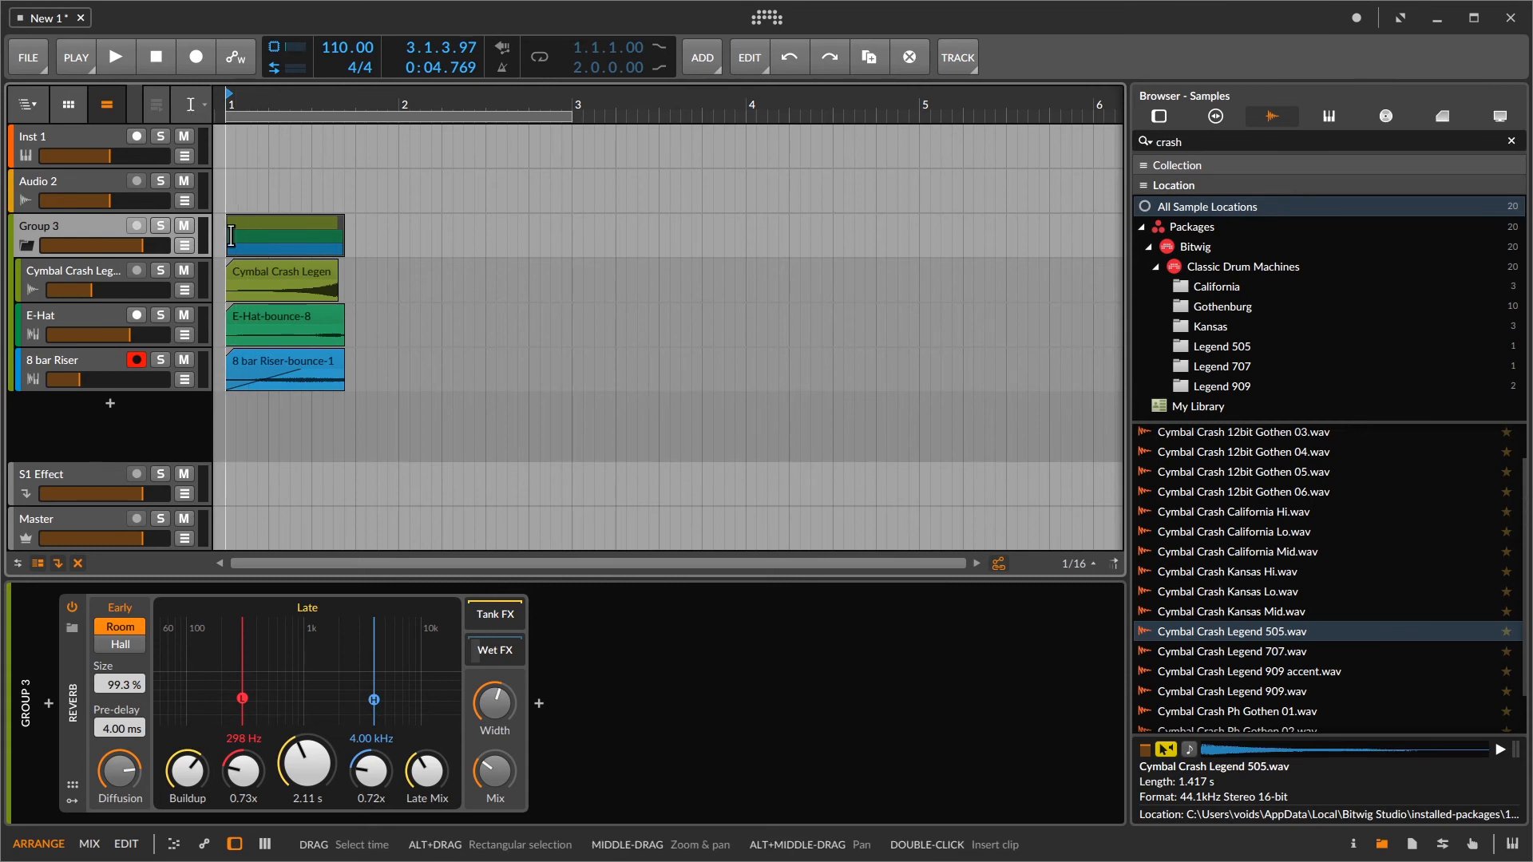
Step: Bounce bars 1 to 3 of Group 3 to a new audio track with the Pre-Fader source at 24-bit depth
left_click_drag(230, 237, 572, 218)
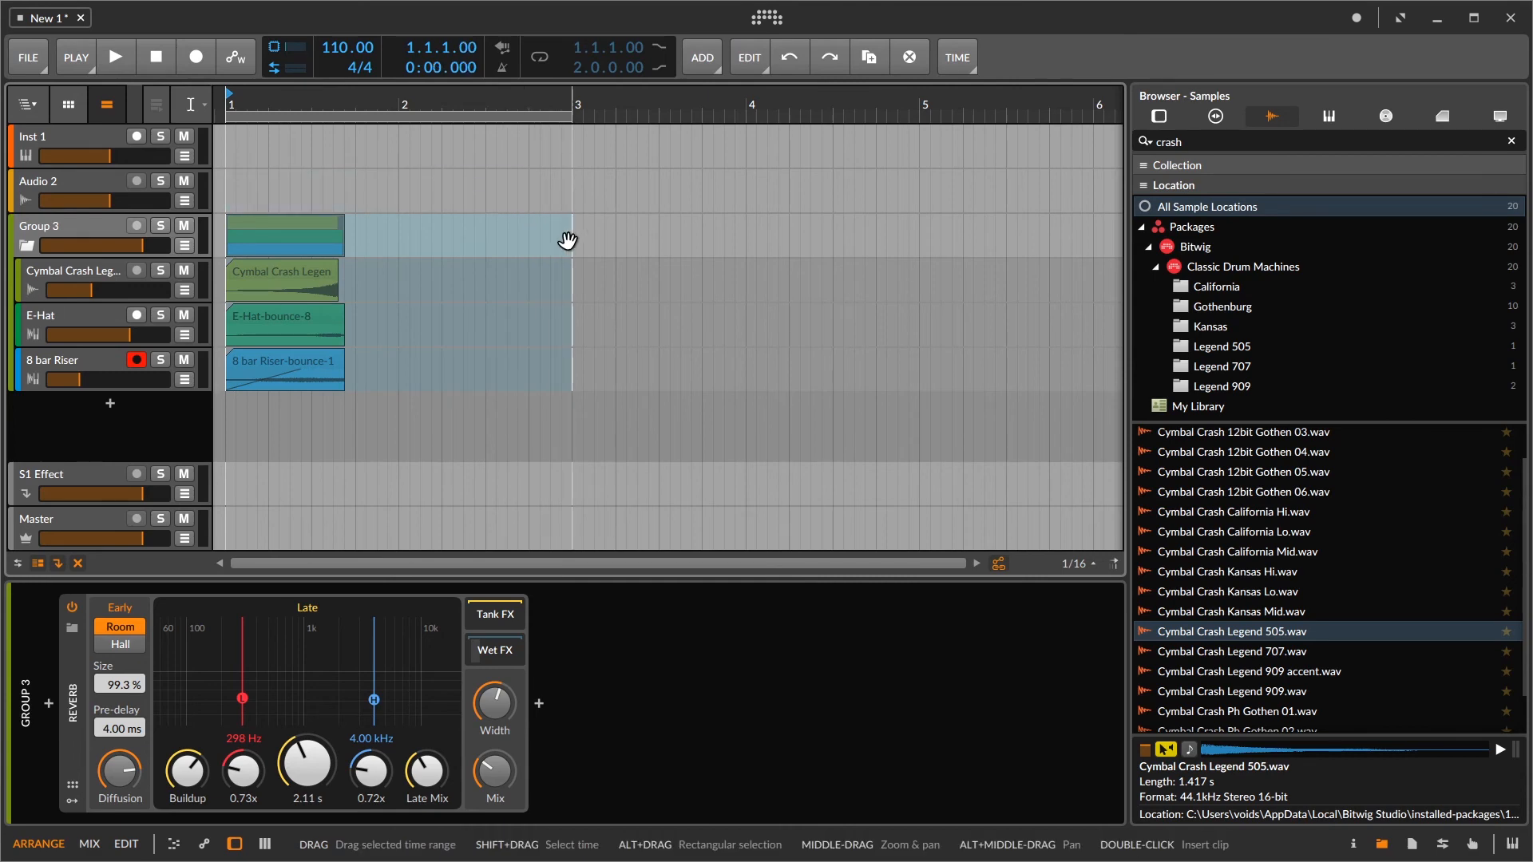
right_click(504, 234)
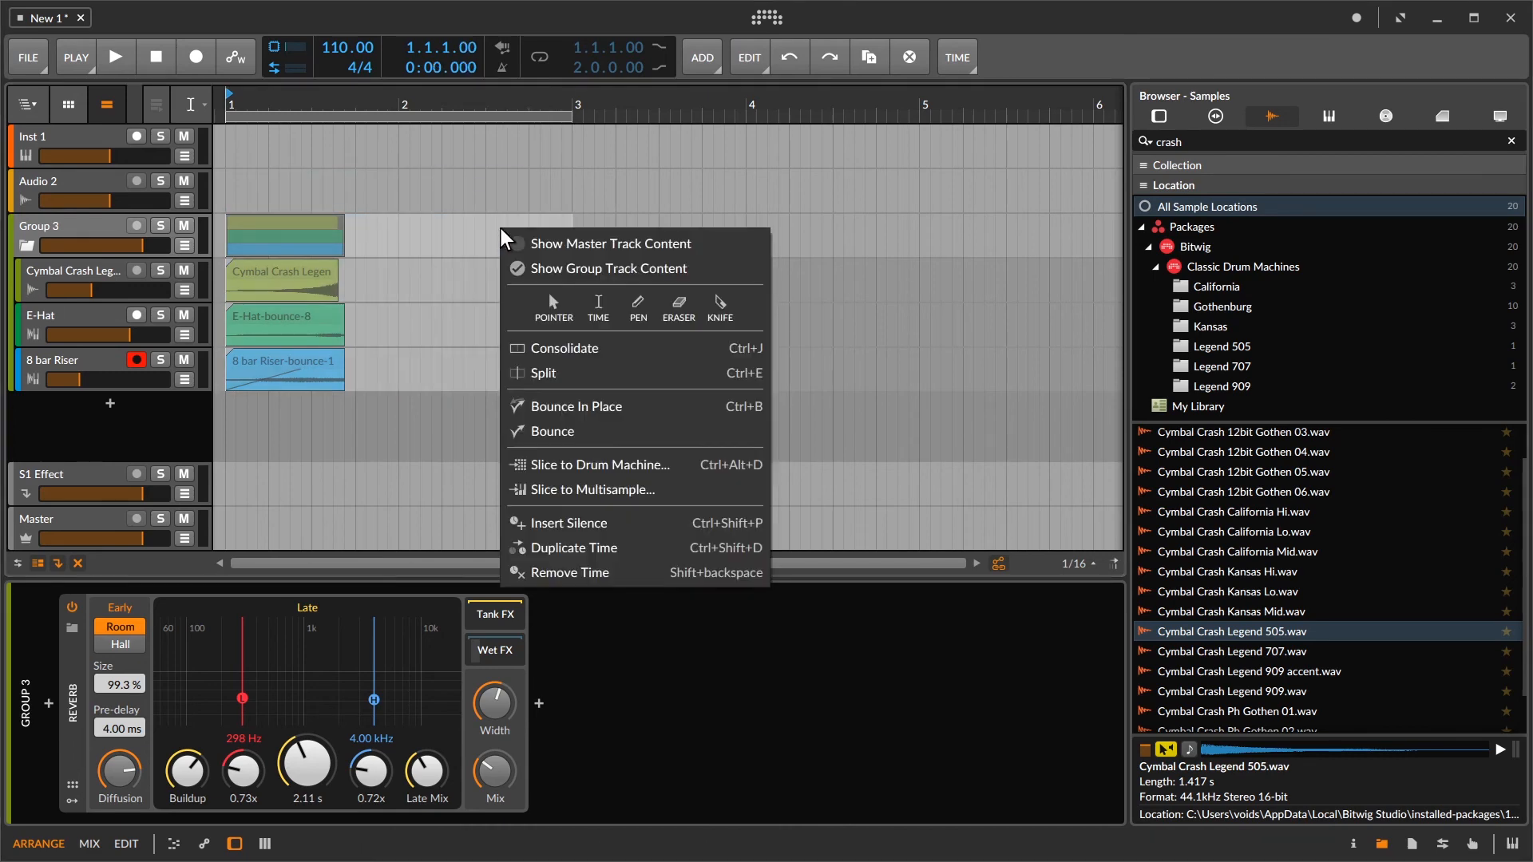
left_click(562, 433)
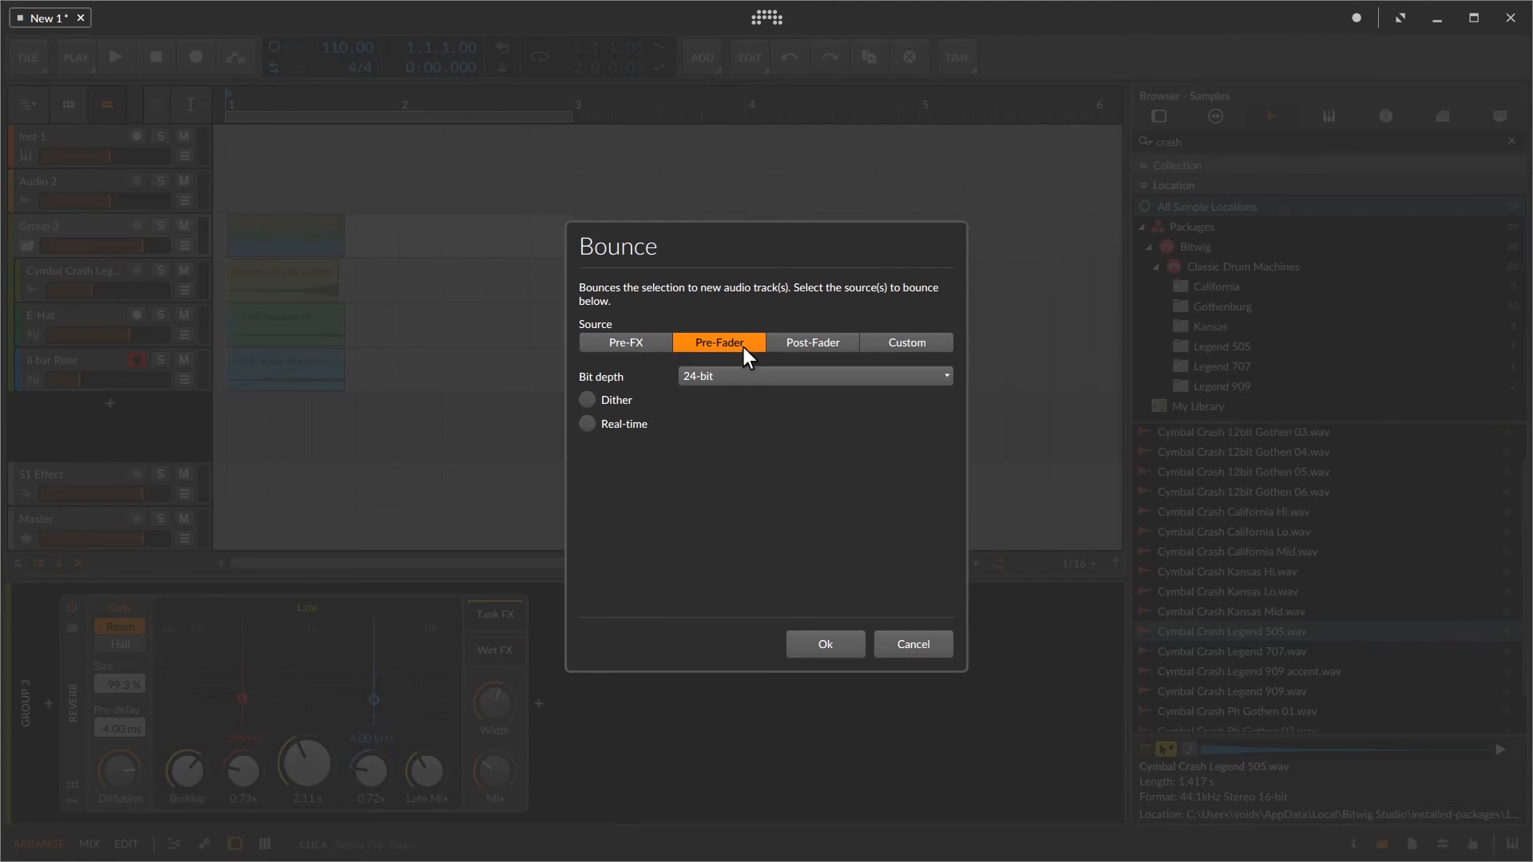
left_click(821, 642)
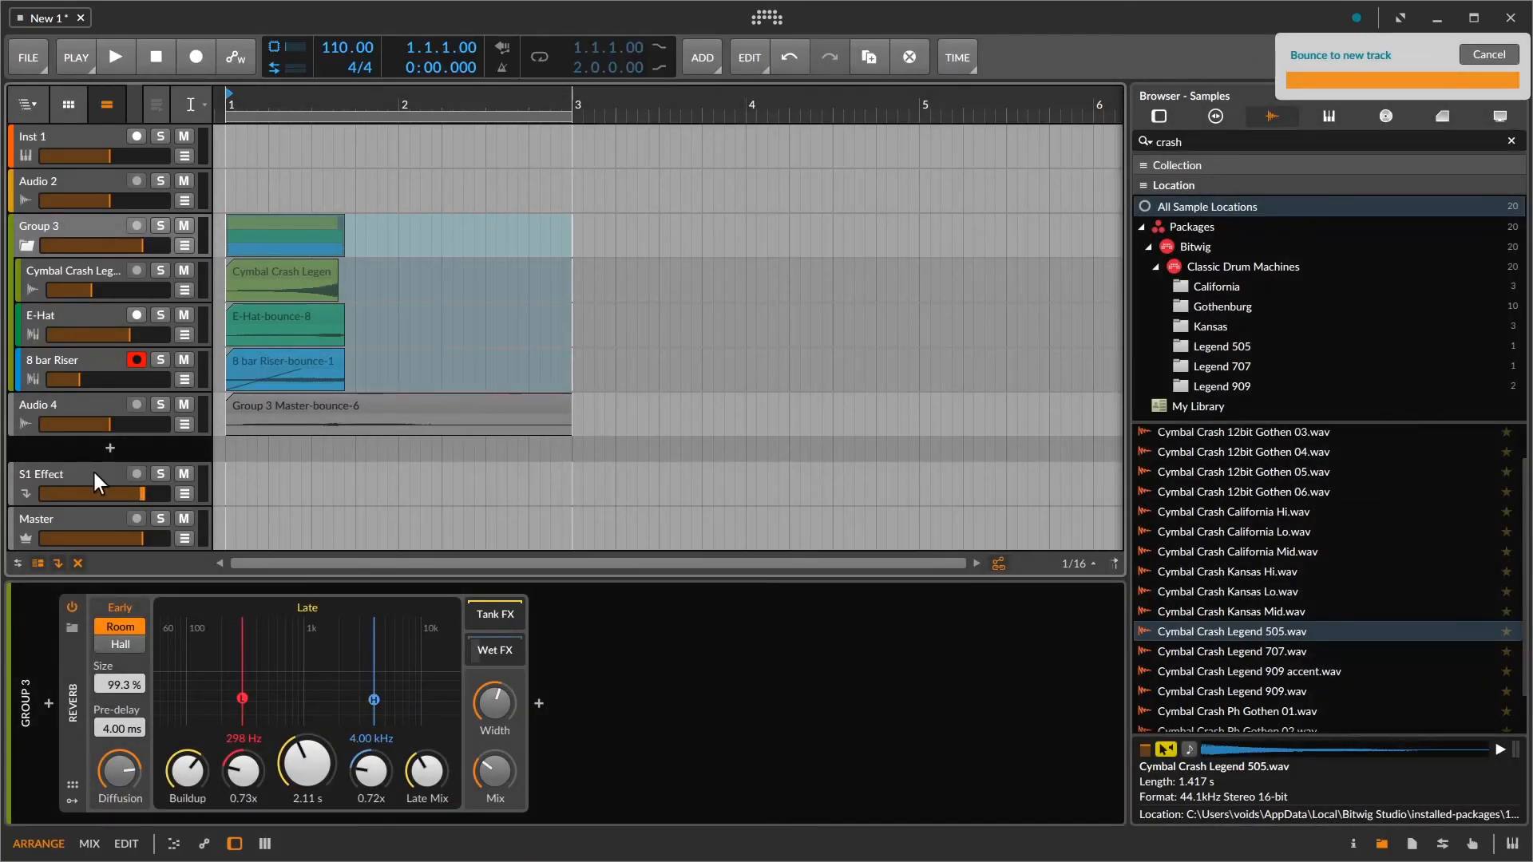
Step: Mute and collapse Group 3, solo Audio 4, and play the bounced Group 3 clip from the start
double_click(300, 407)
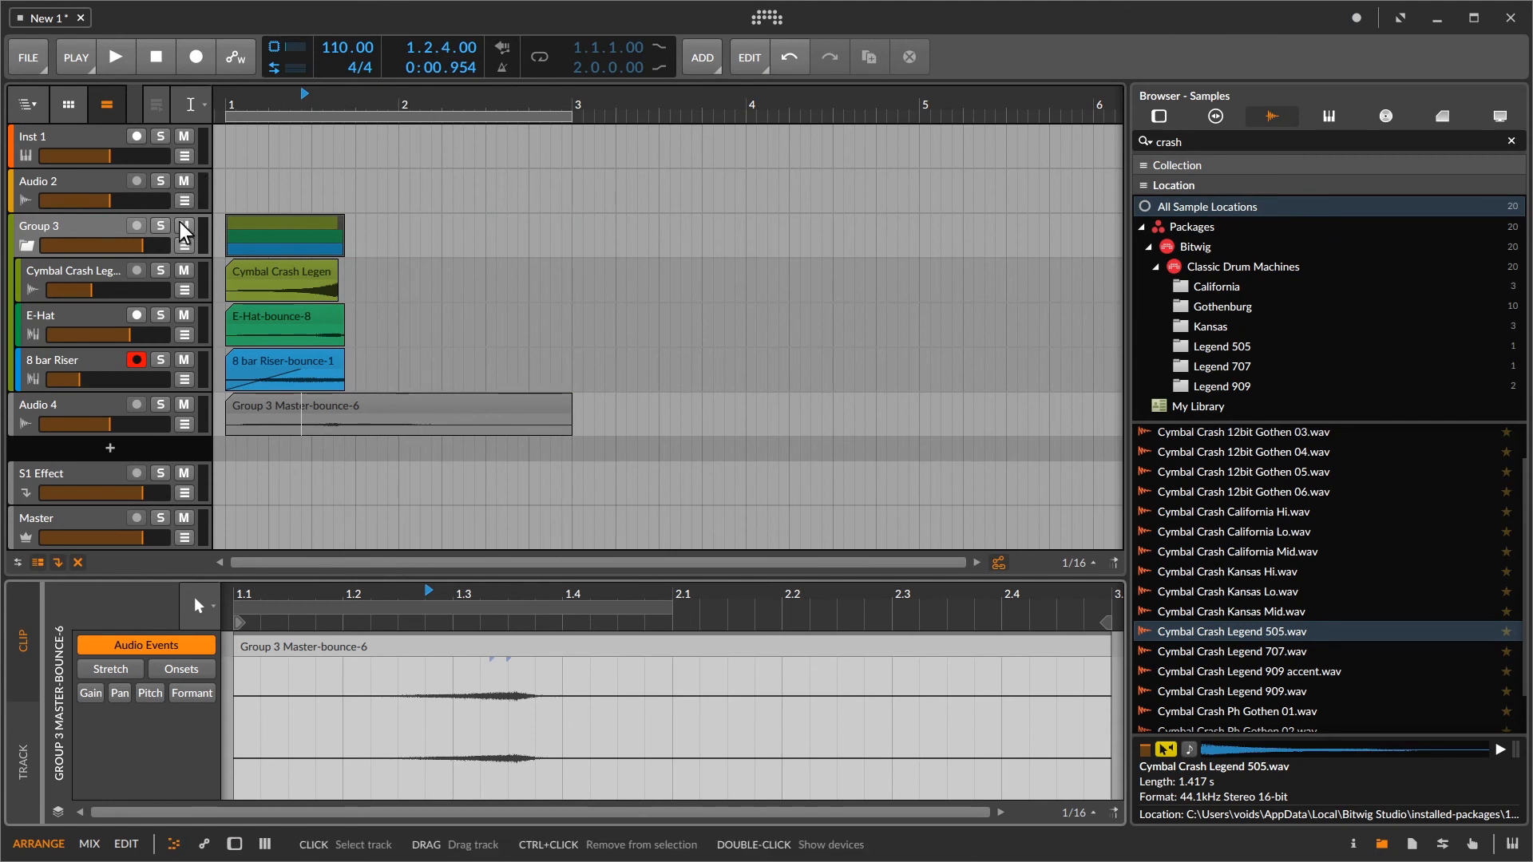
left_click(28, 245)
left_click(157, 272)
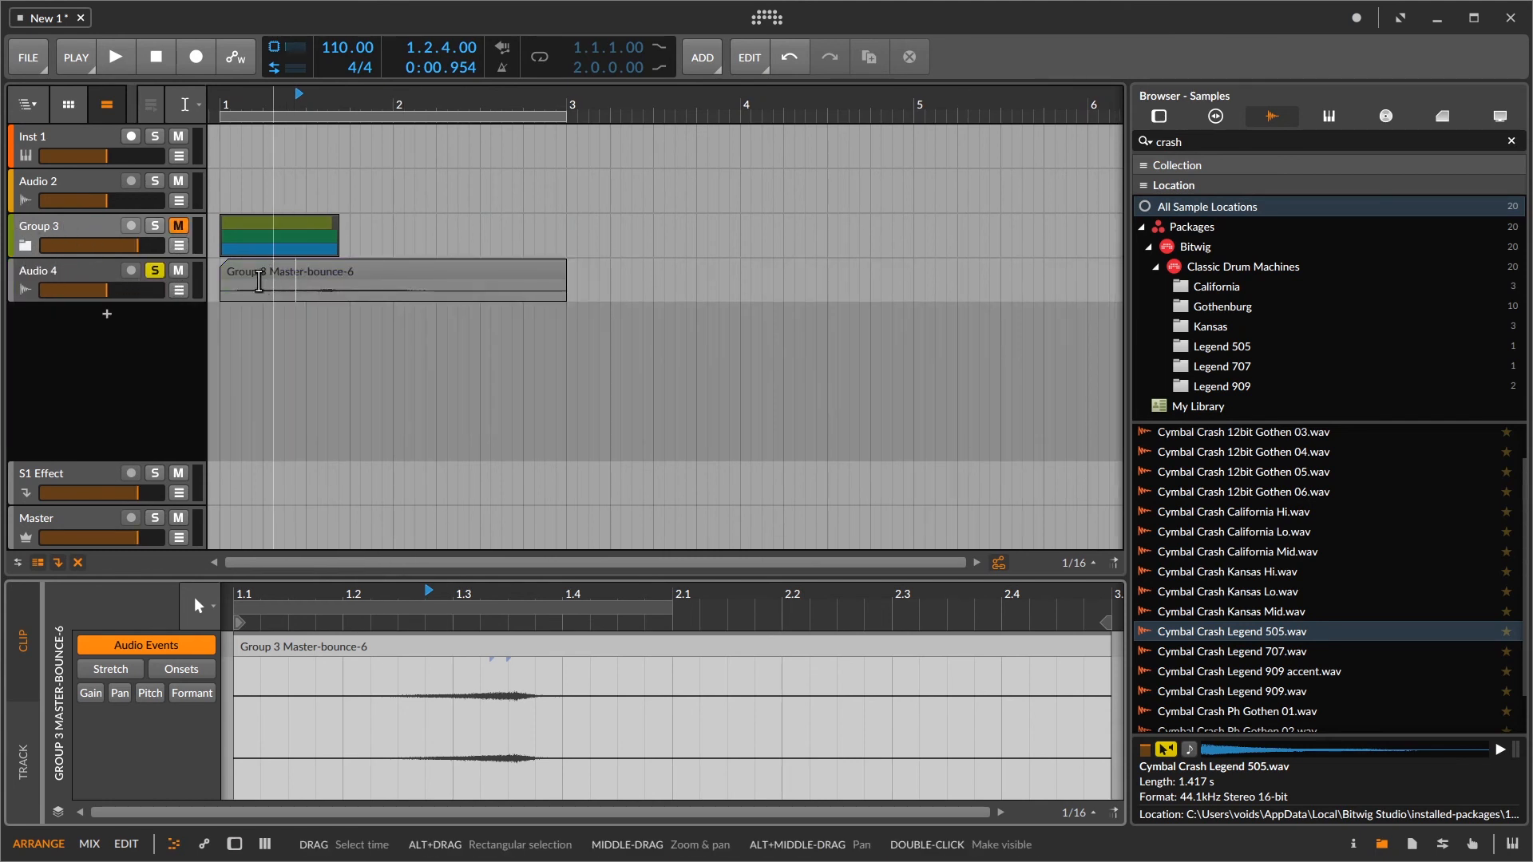
key("space")
key("space")
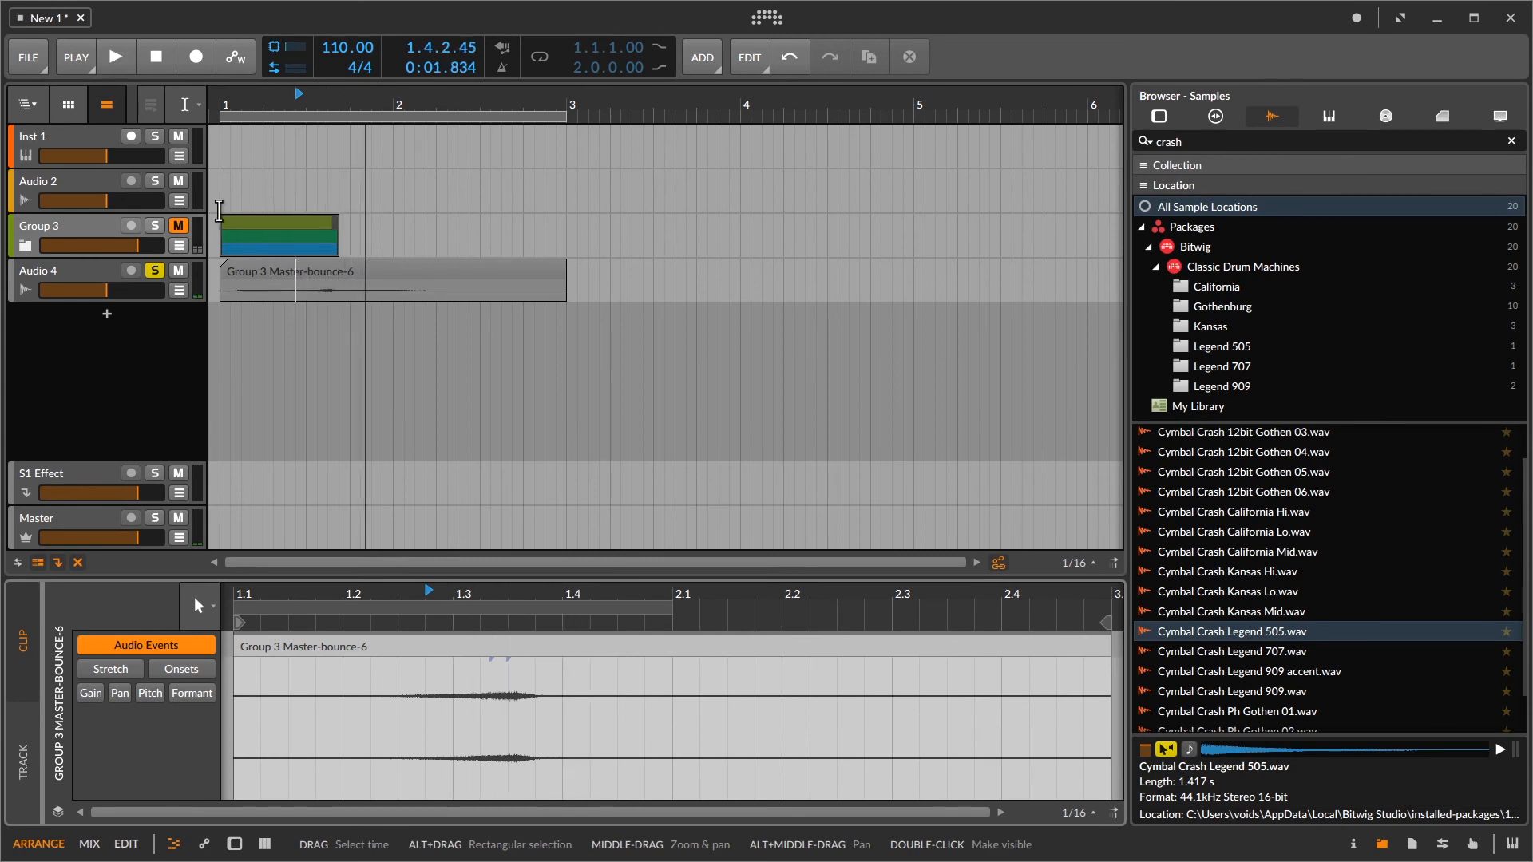
left_click(228, 104)
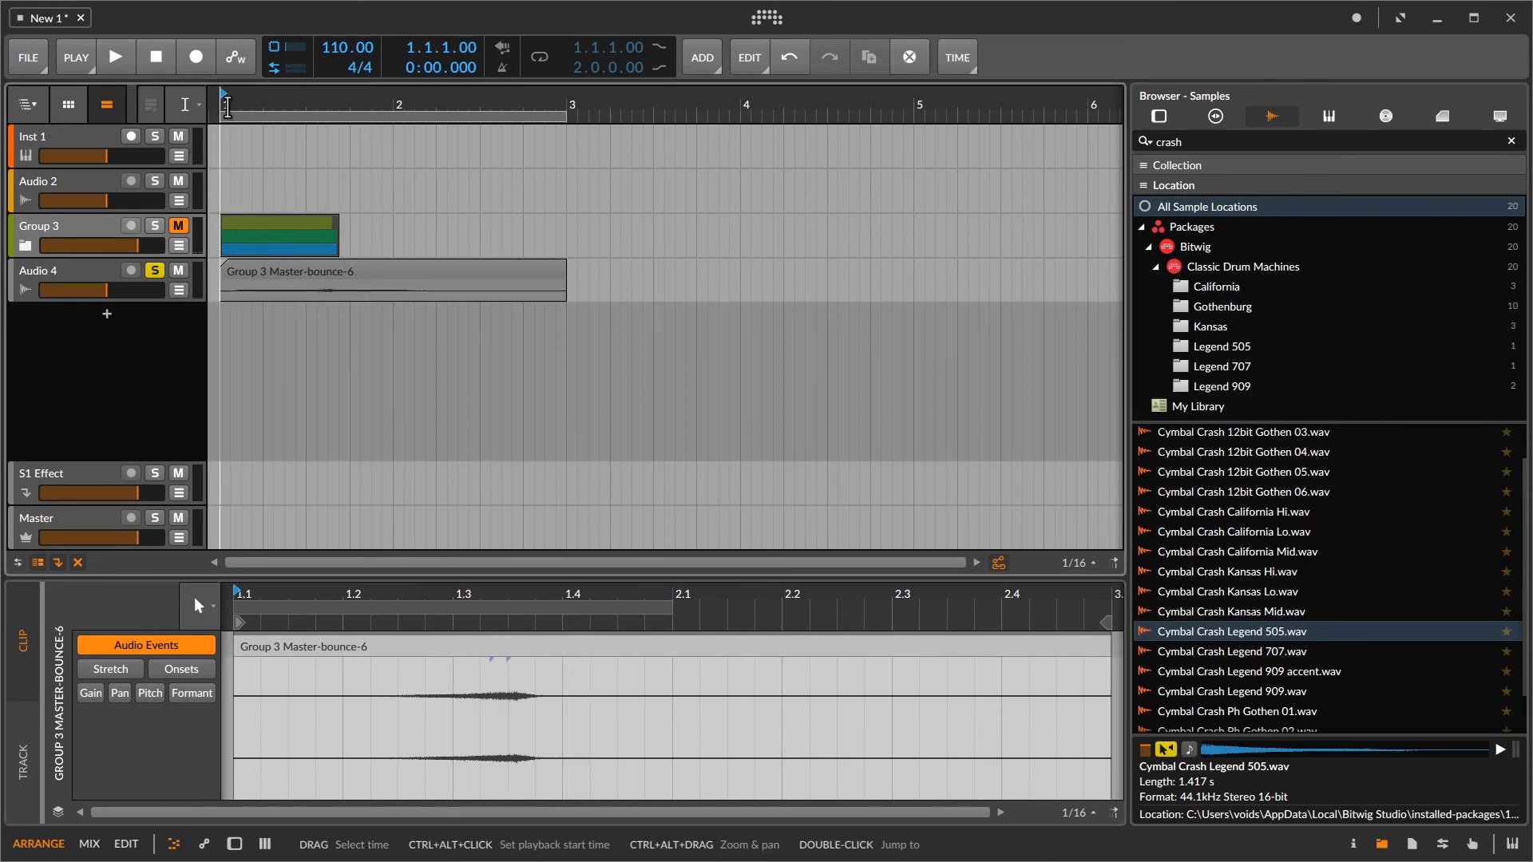
key("space")
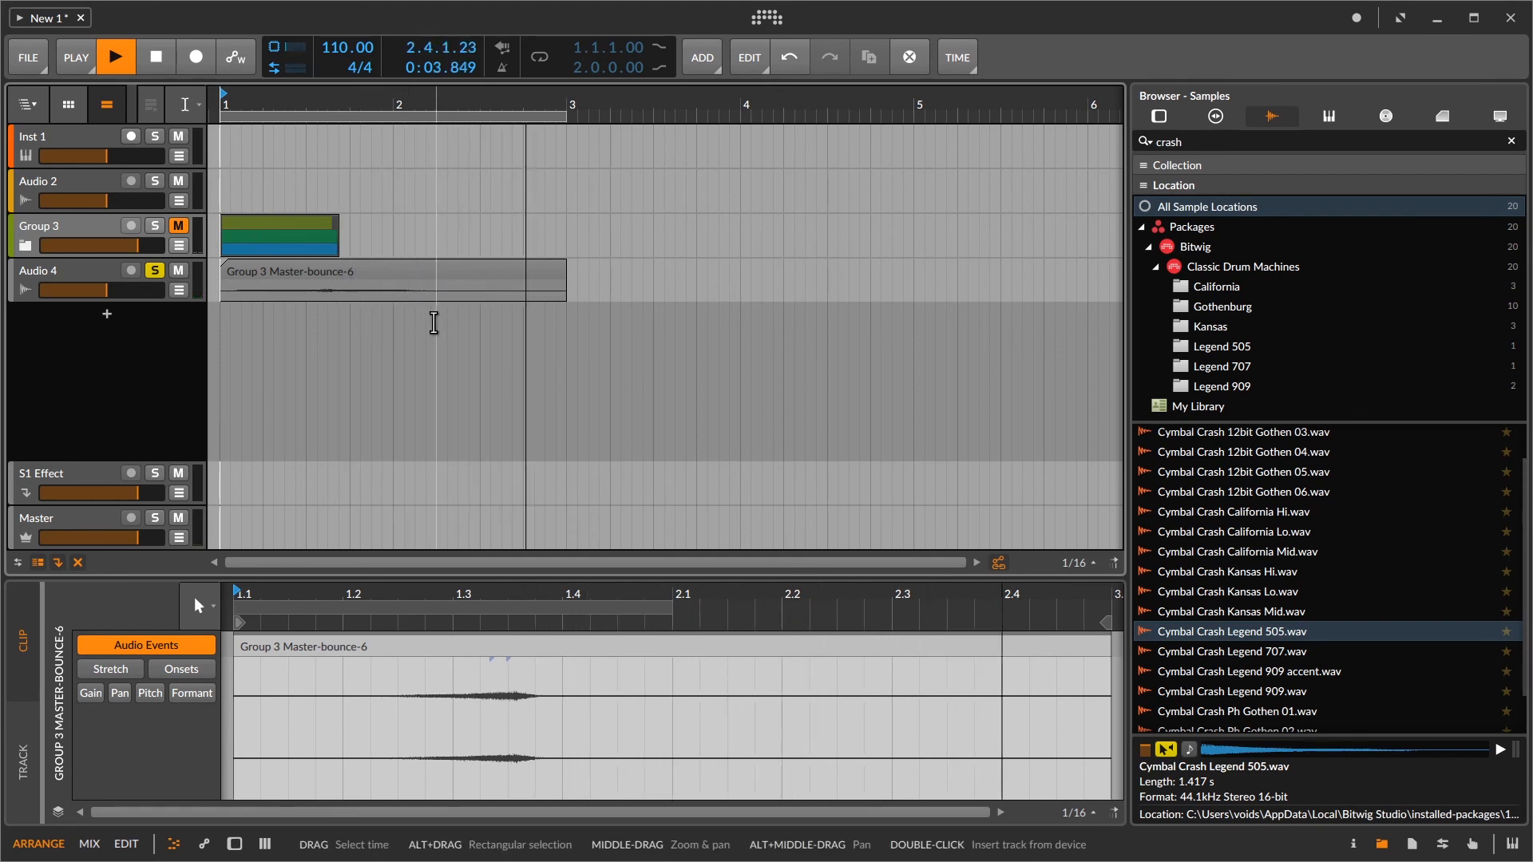
key("space")
Step: Add a new instrument track below Audio 4 with a Drum Machine device
double_click(86, 372)
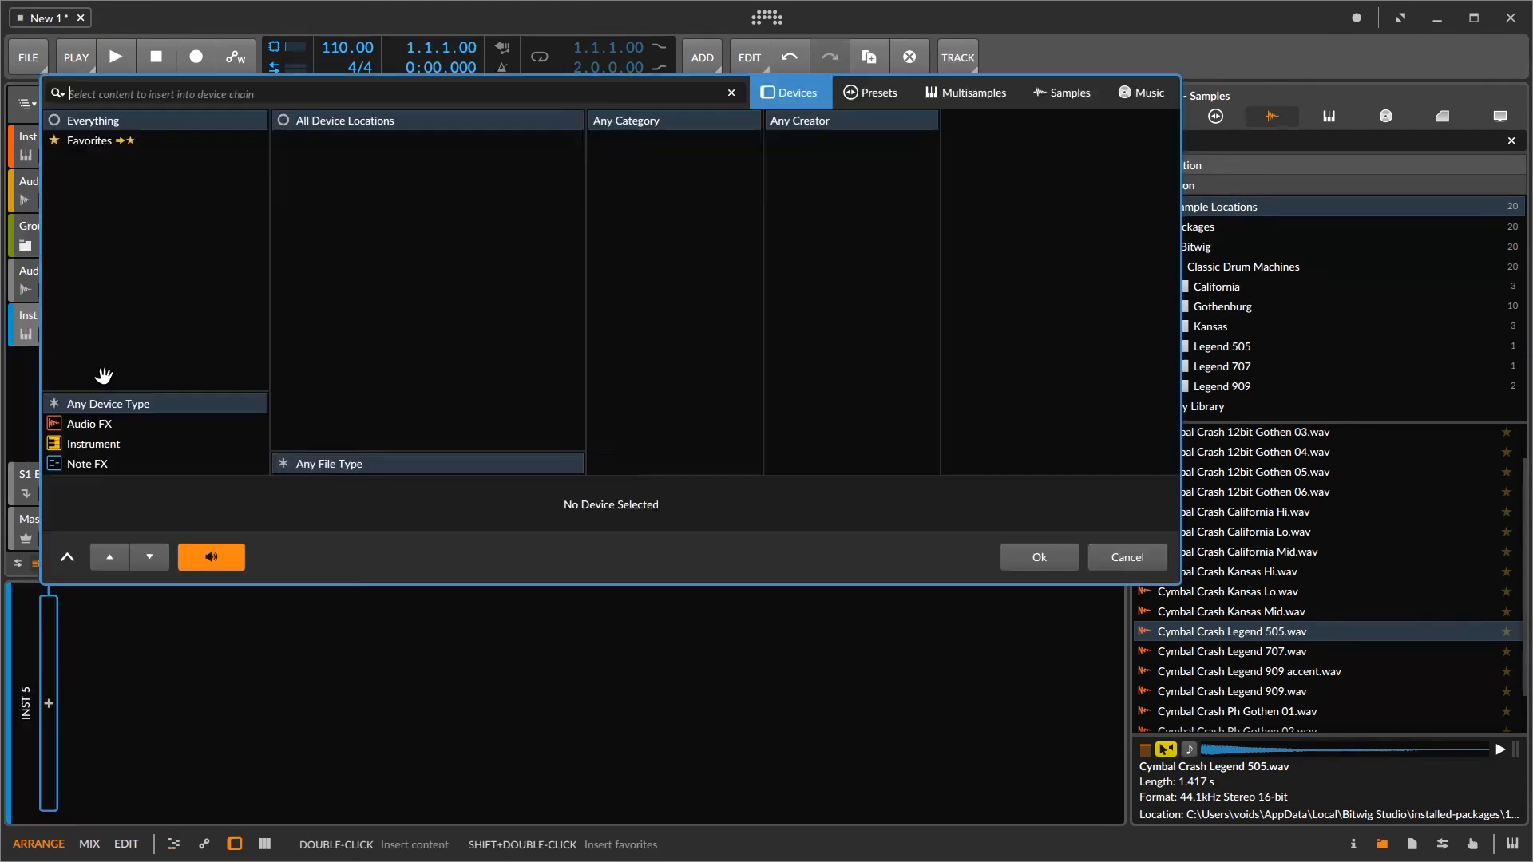
type("dr")
double_click(996, 122)
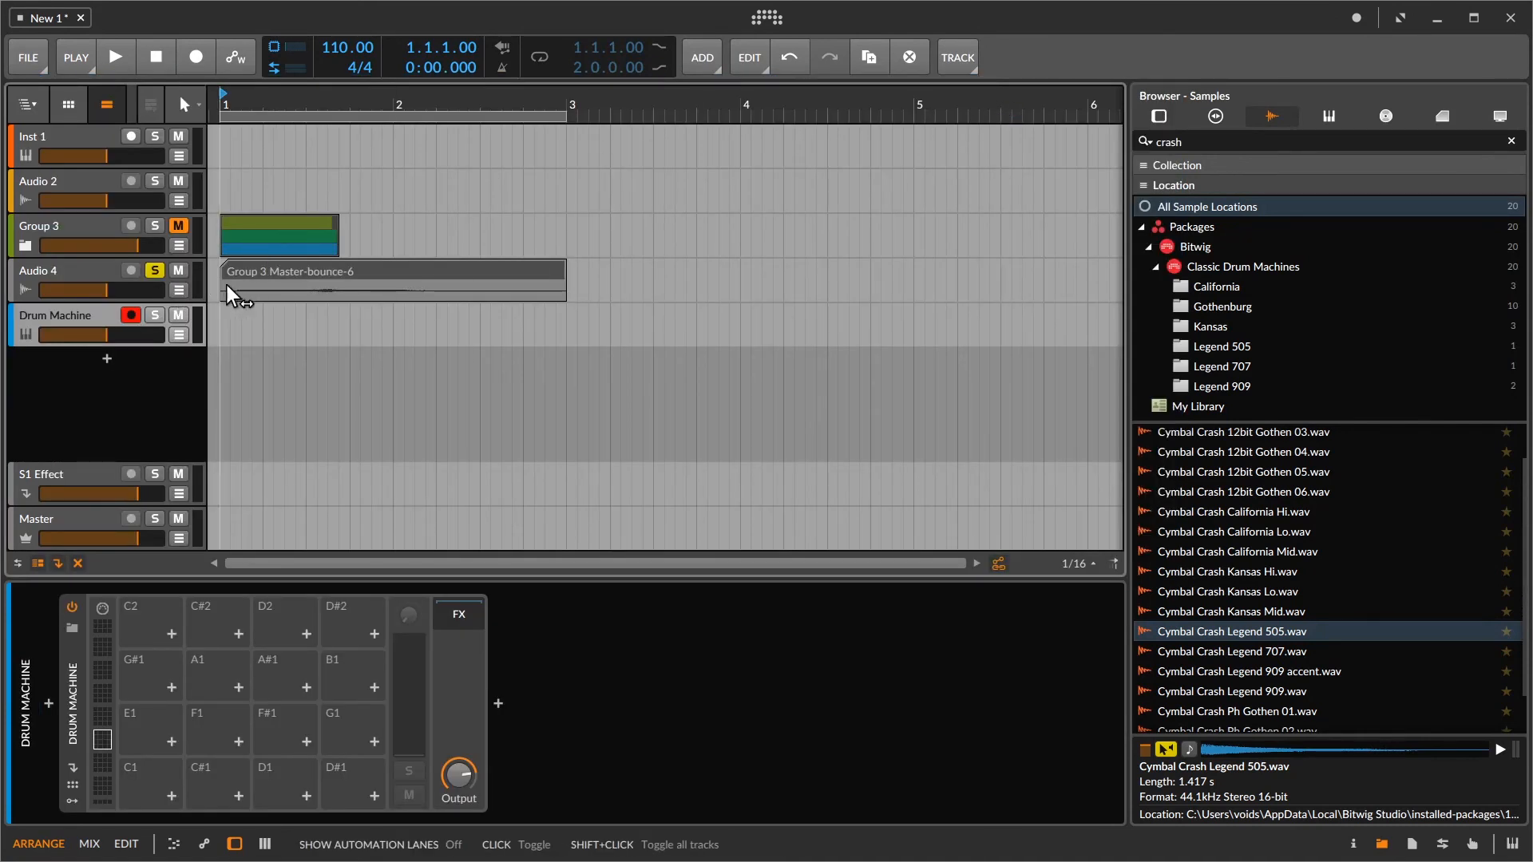
Step: Load the bounced Group 3 clip onto the Drum Machine's C1 pad using Slice Raw, sliced at Audio Event
left_click(297, 269)
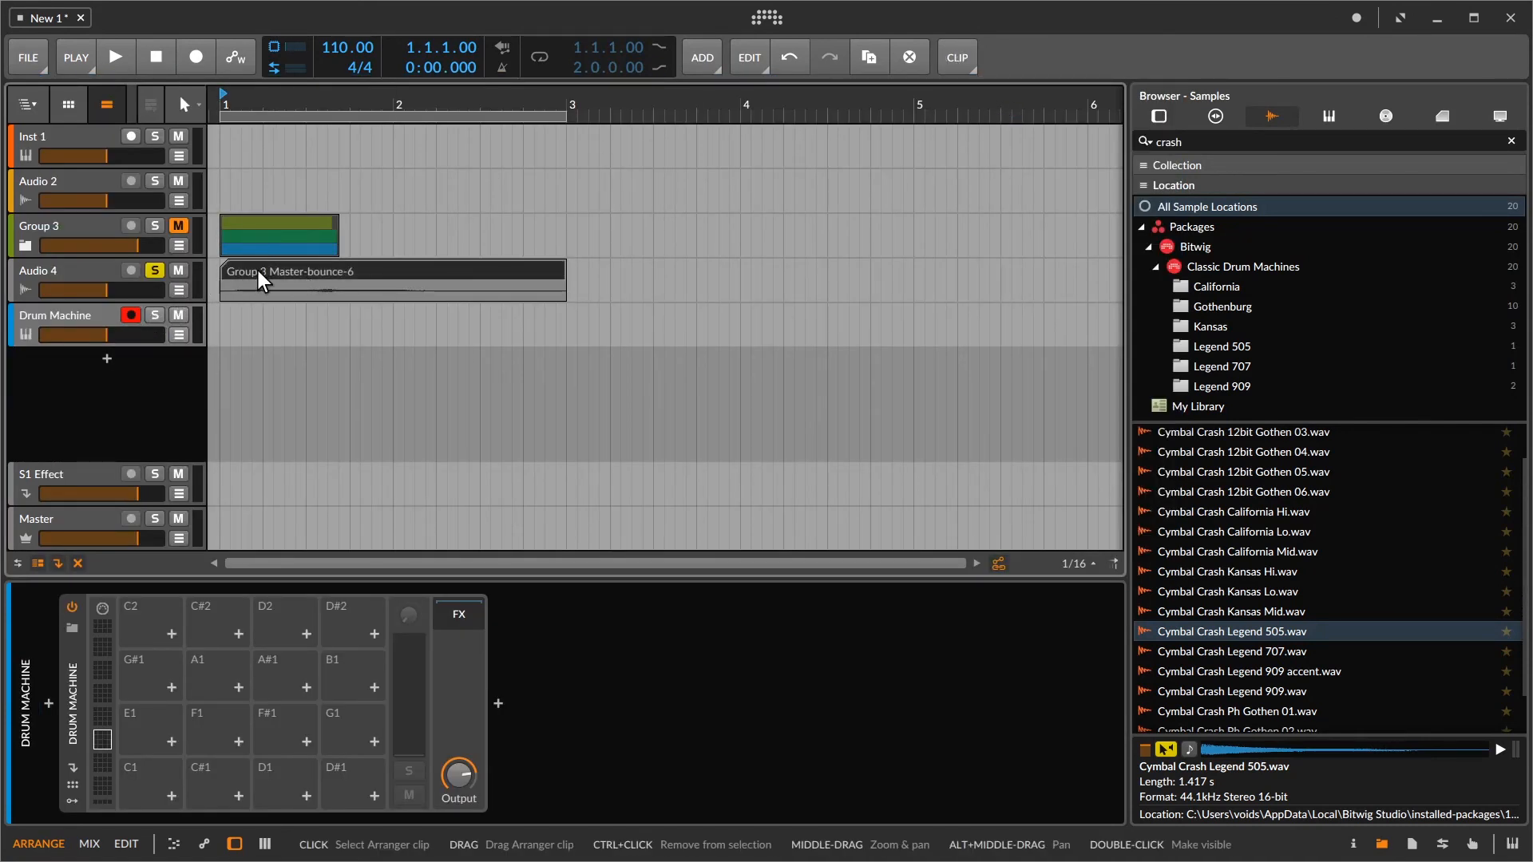
left_click_drag(257, 271, 204, 678)
left_click_drag(162, 775, 160, 775)
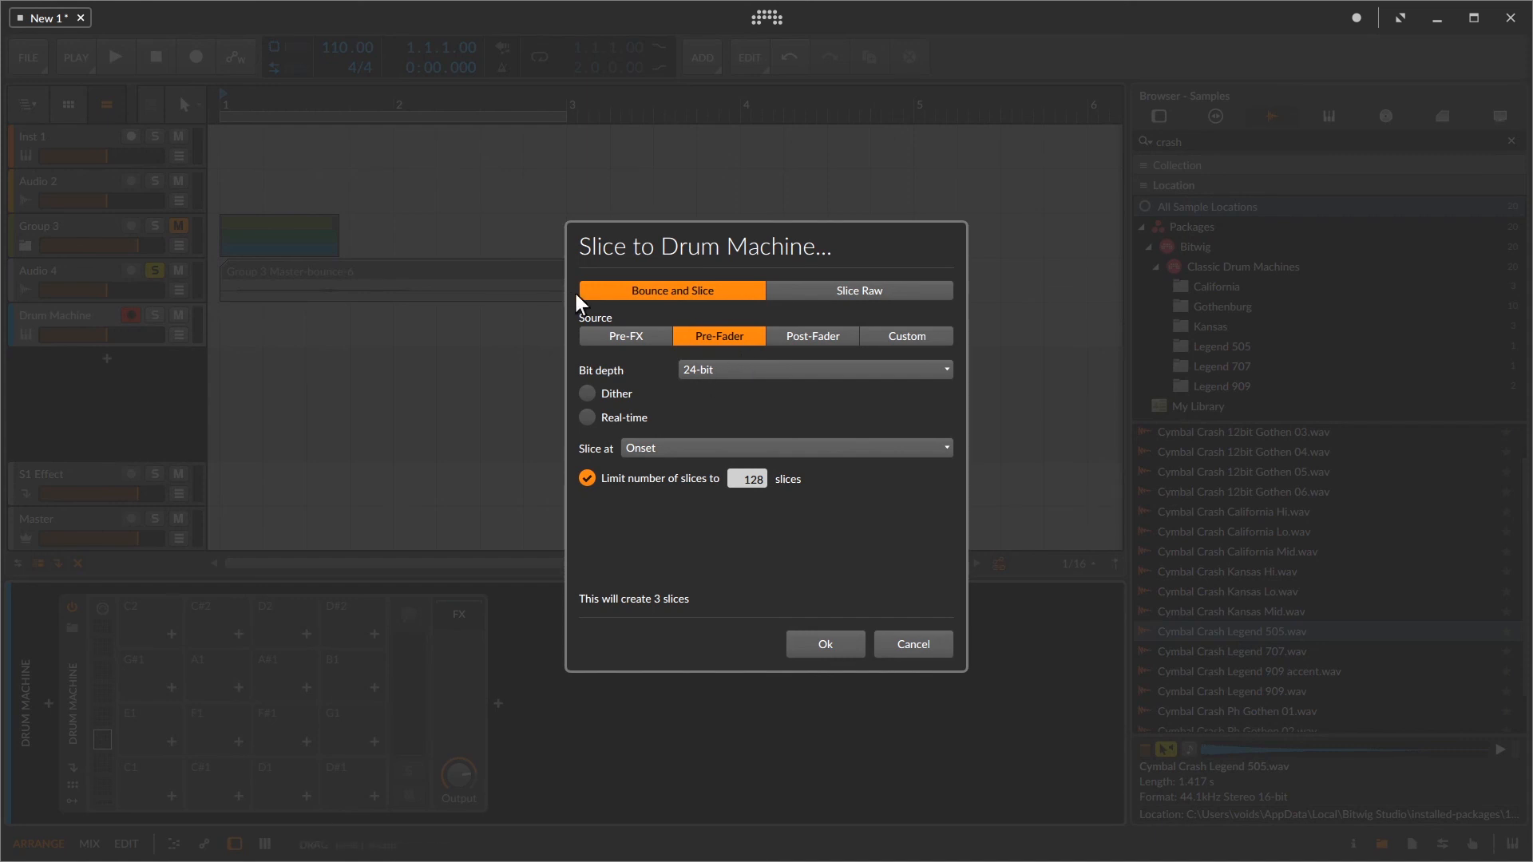
left_click(867, 295)
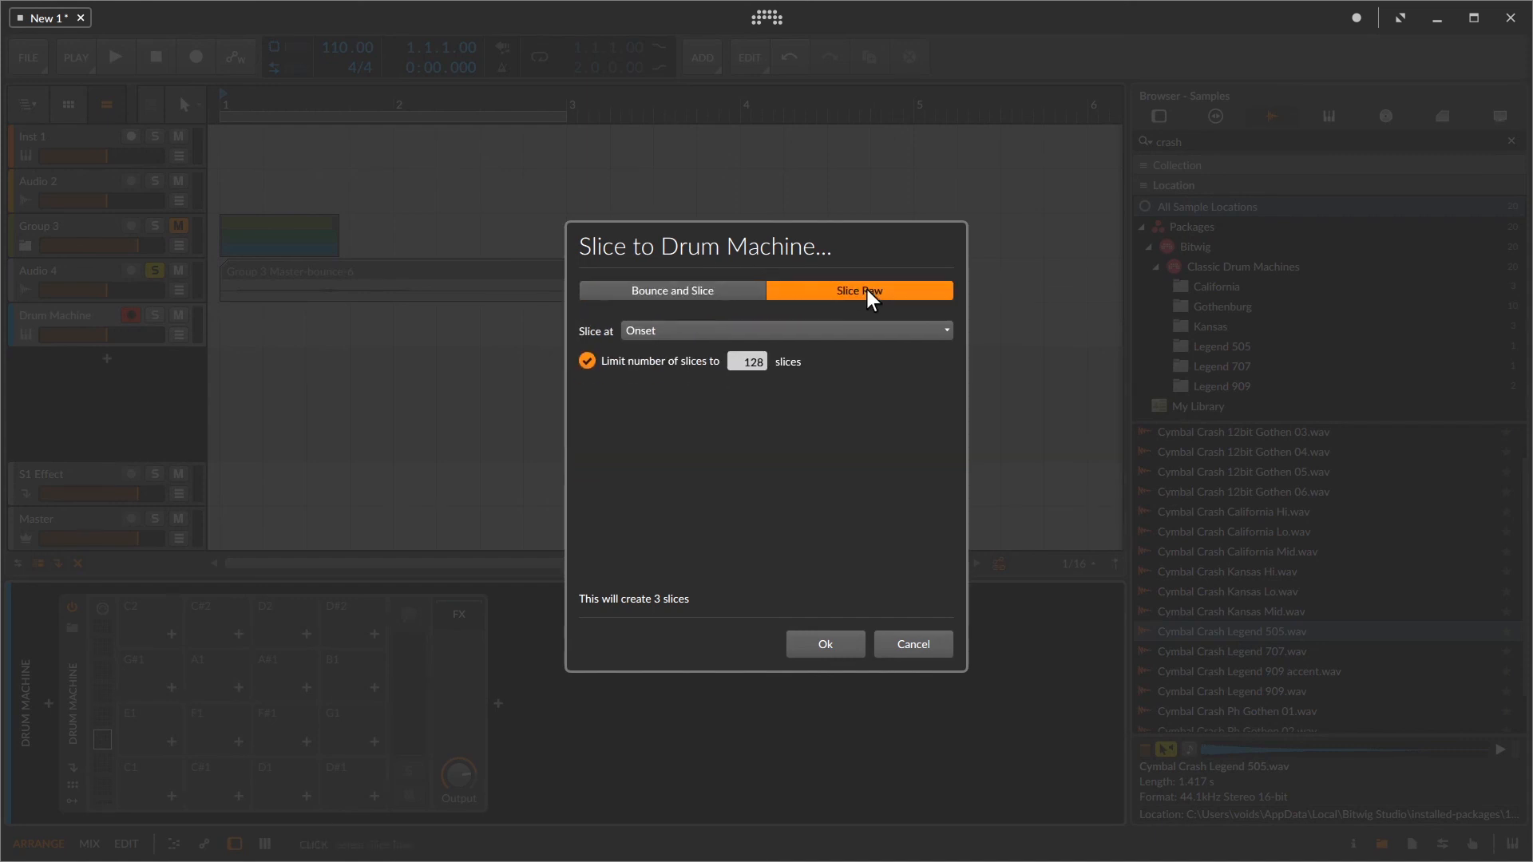
left_click(748, 330)
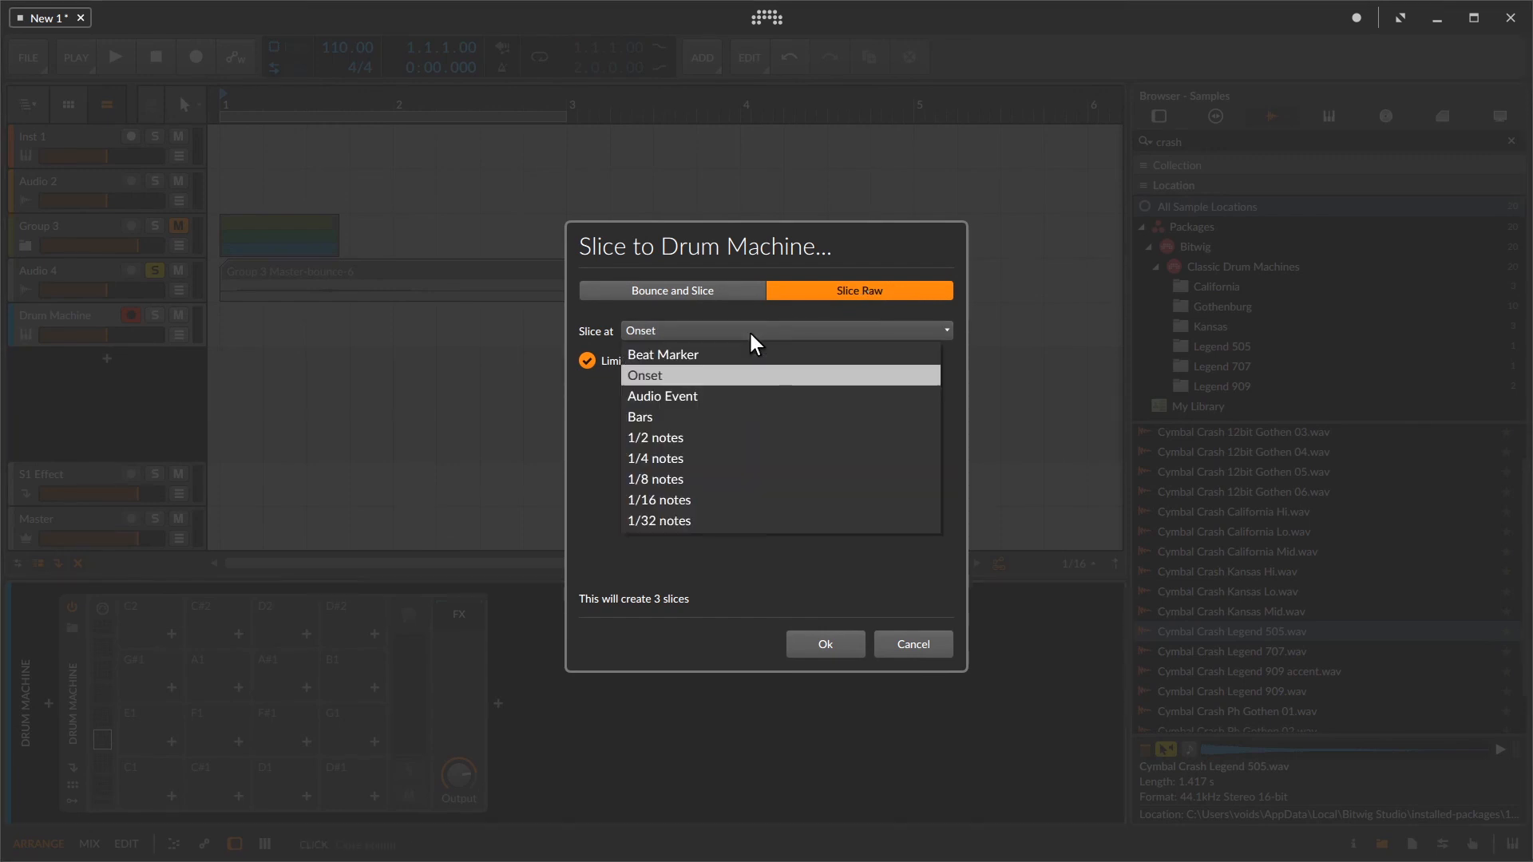
left_click(686, 394)
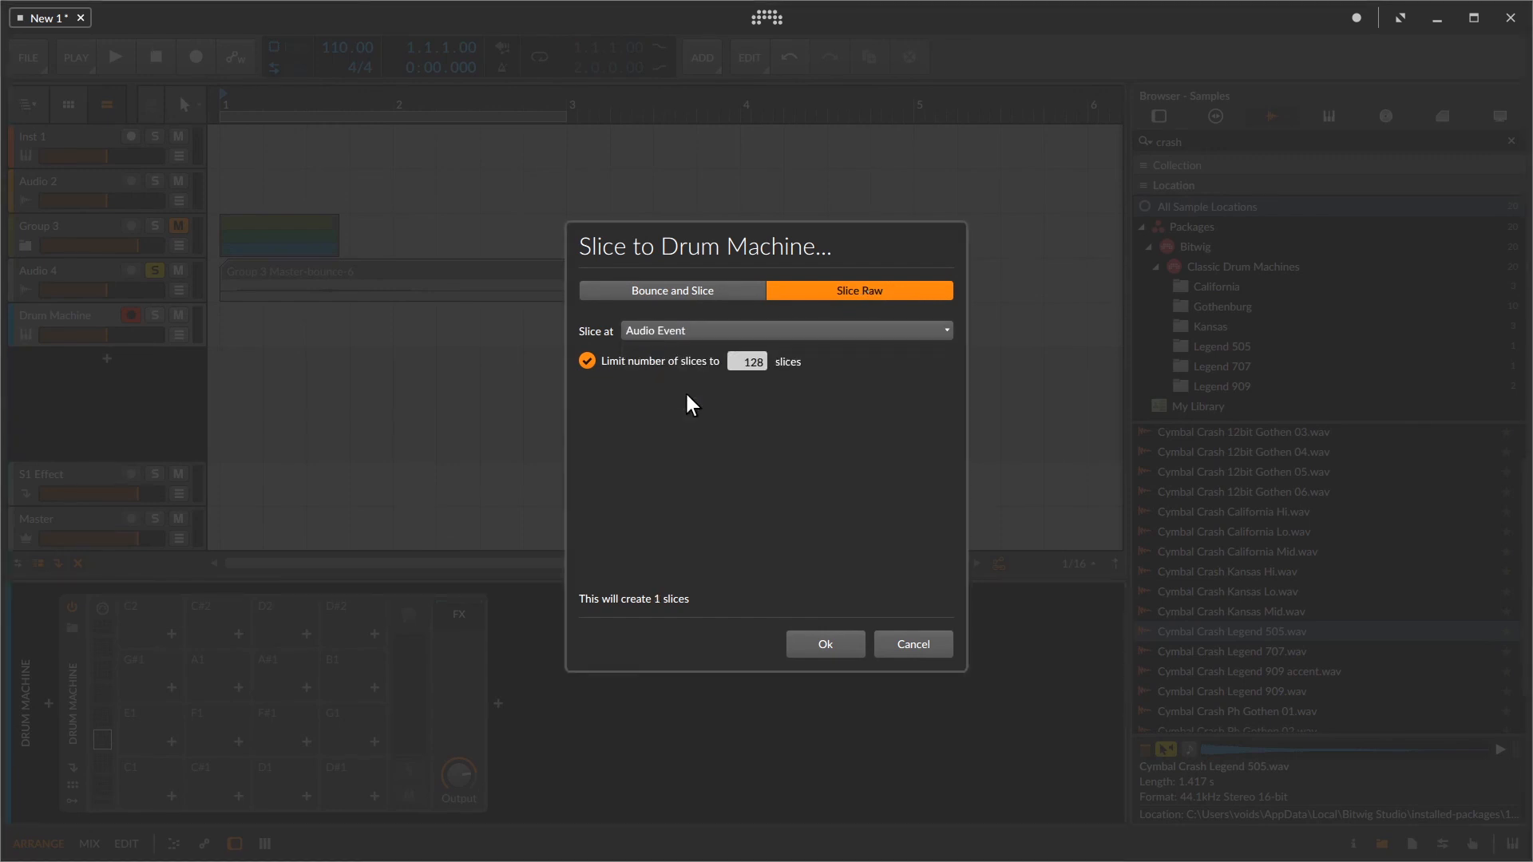
left_click(820, 645)
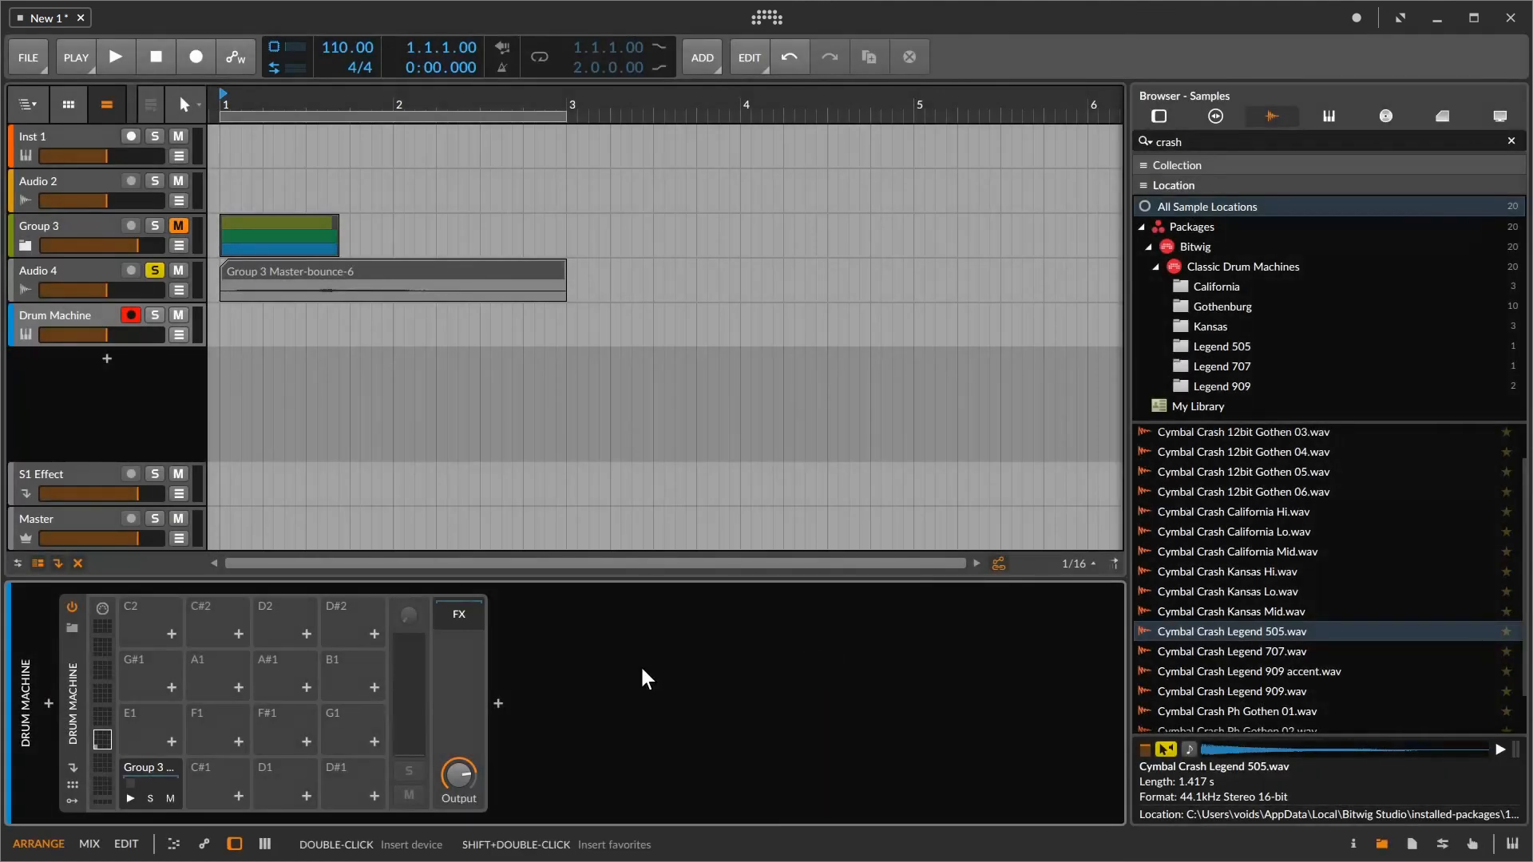
Step: Audition the riser sample on the Drum Machine's C1 pad several times
left_click(131, 798)
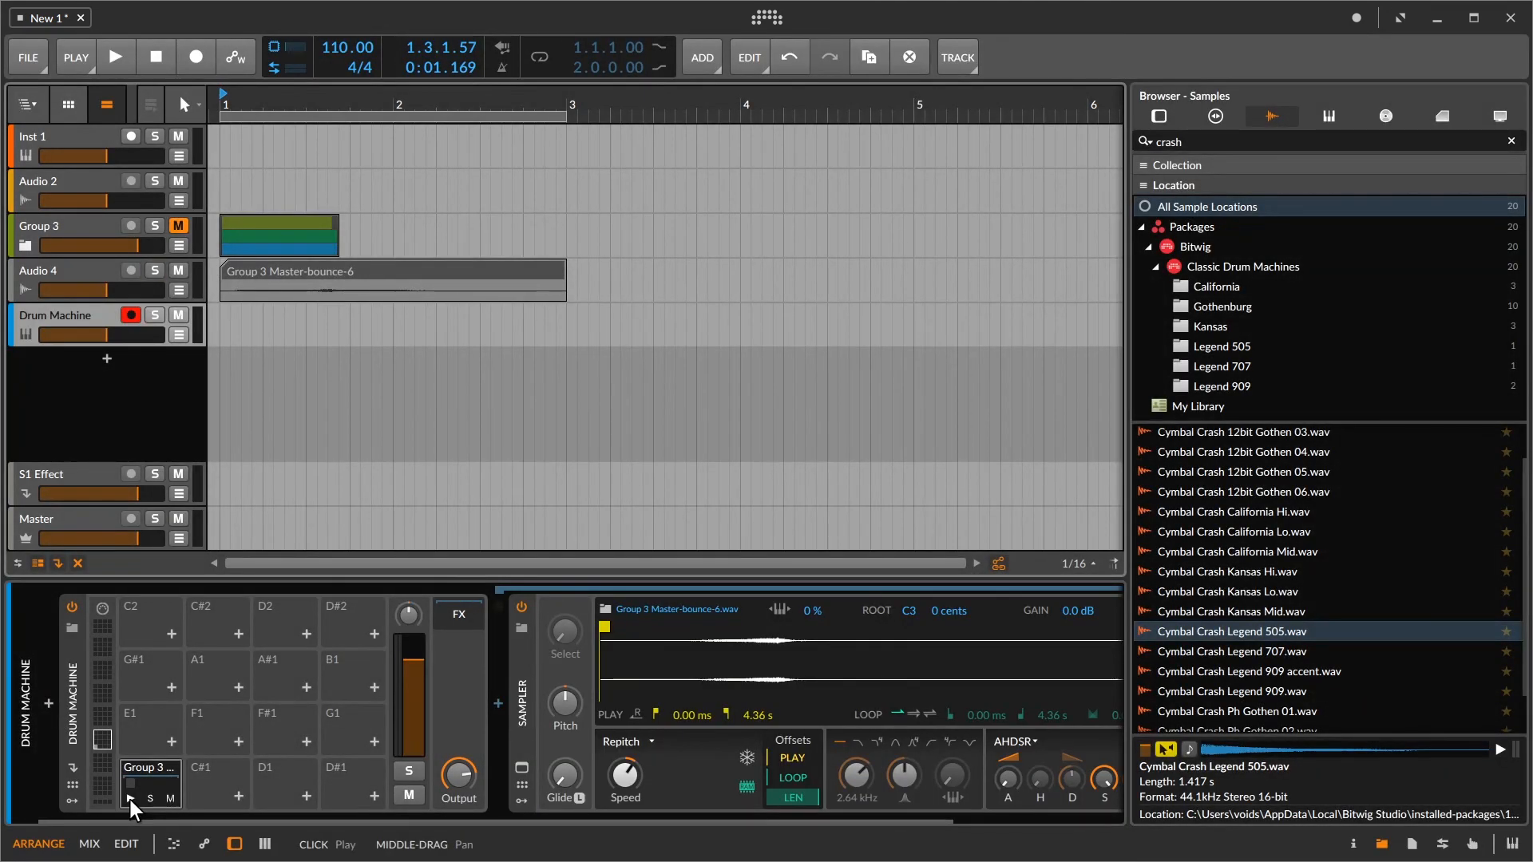
left_click(131, 799)
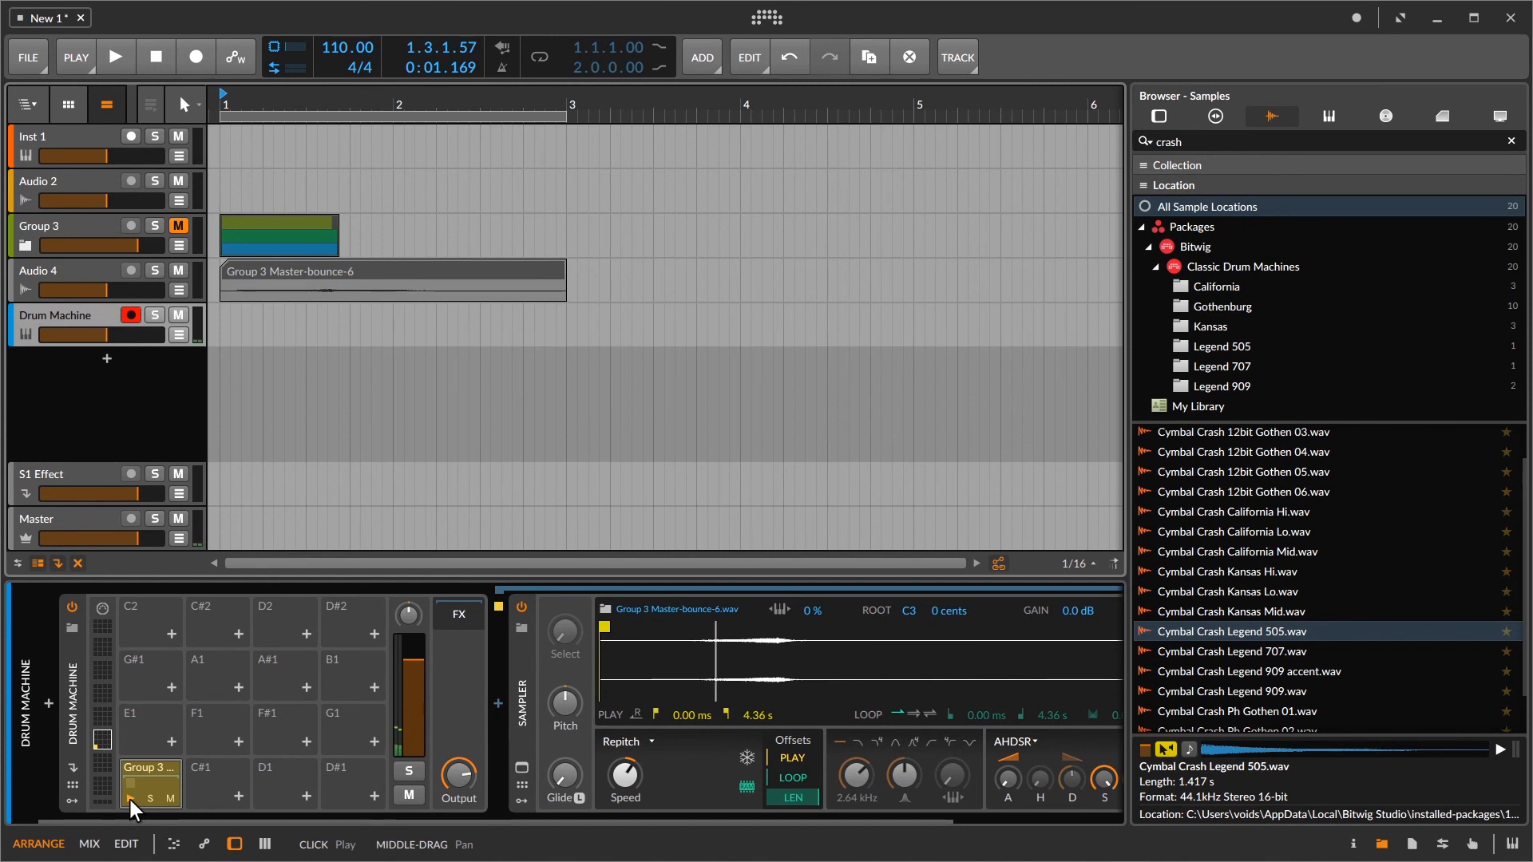
left_click(130, 799)
left_click(131, 799)
left_click(131, 800)
left_click(131, 800)
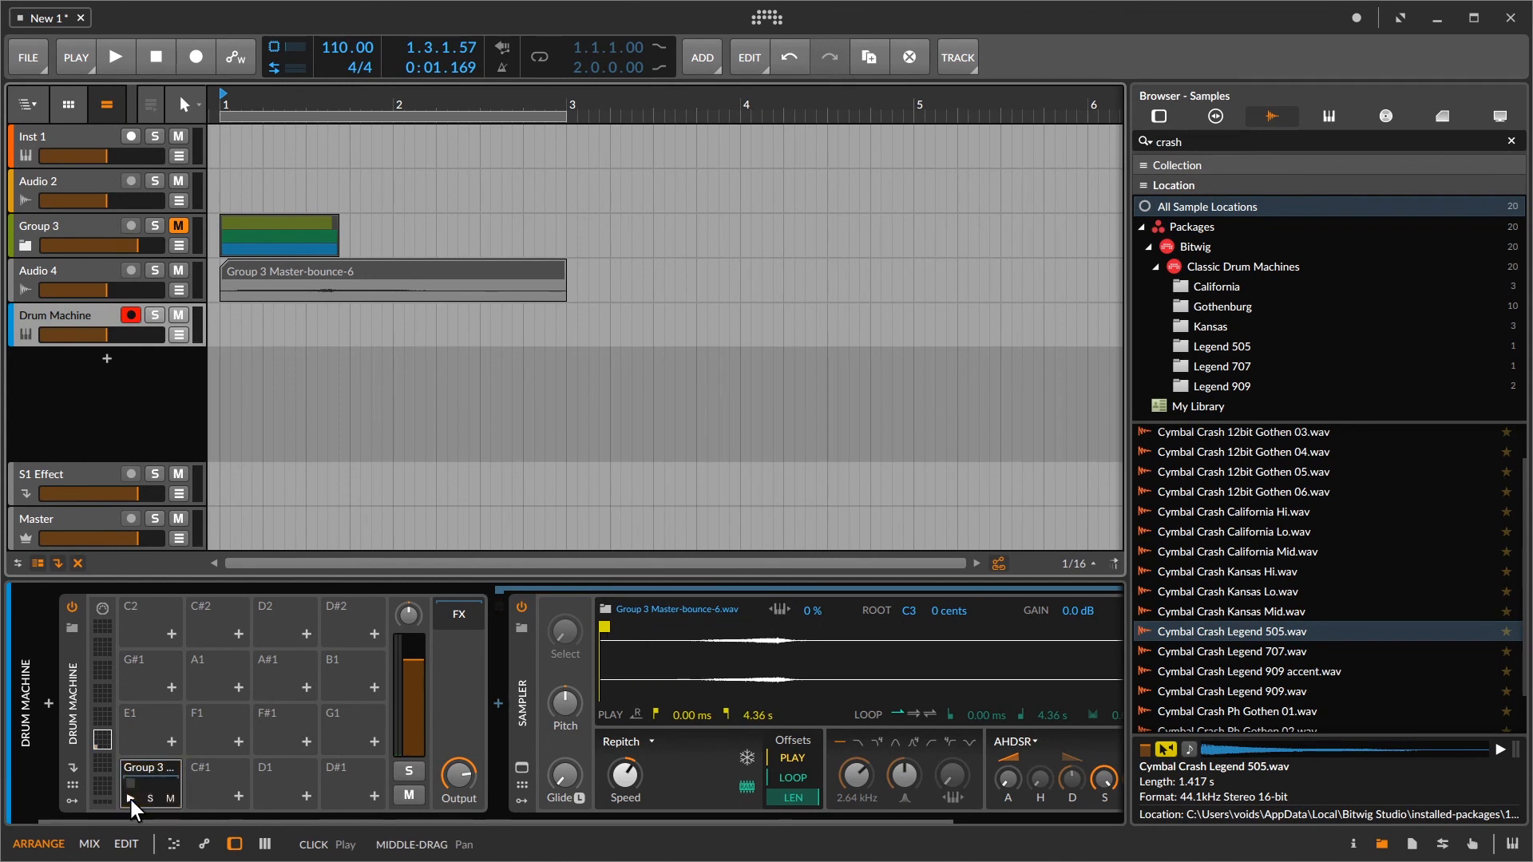
left_click(131, 800)
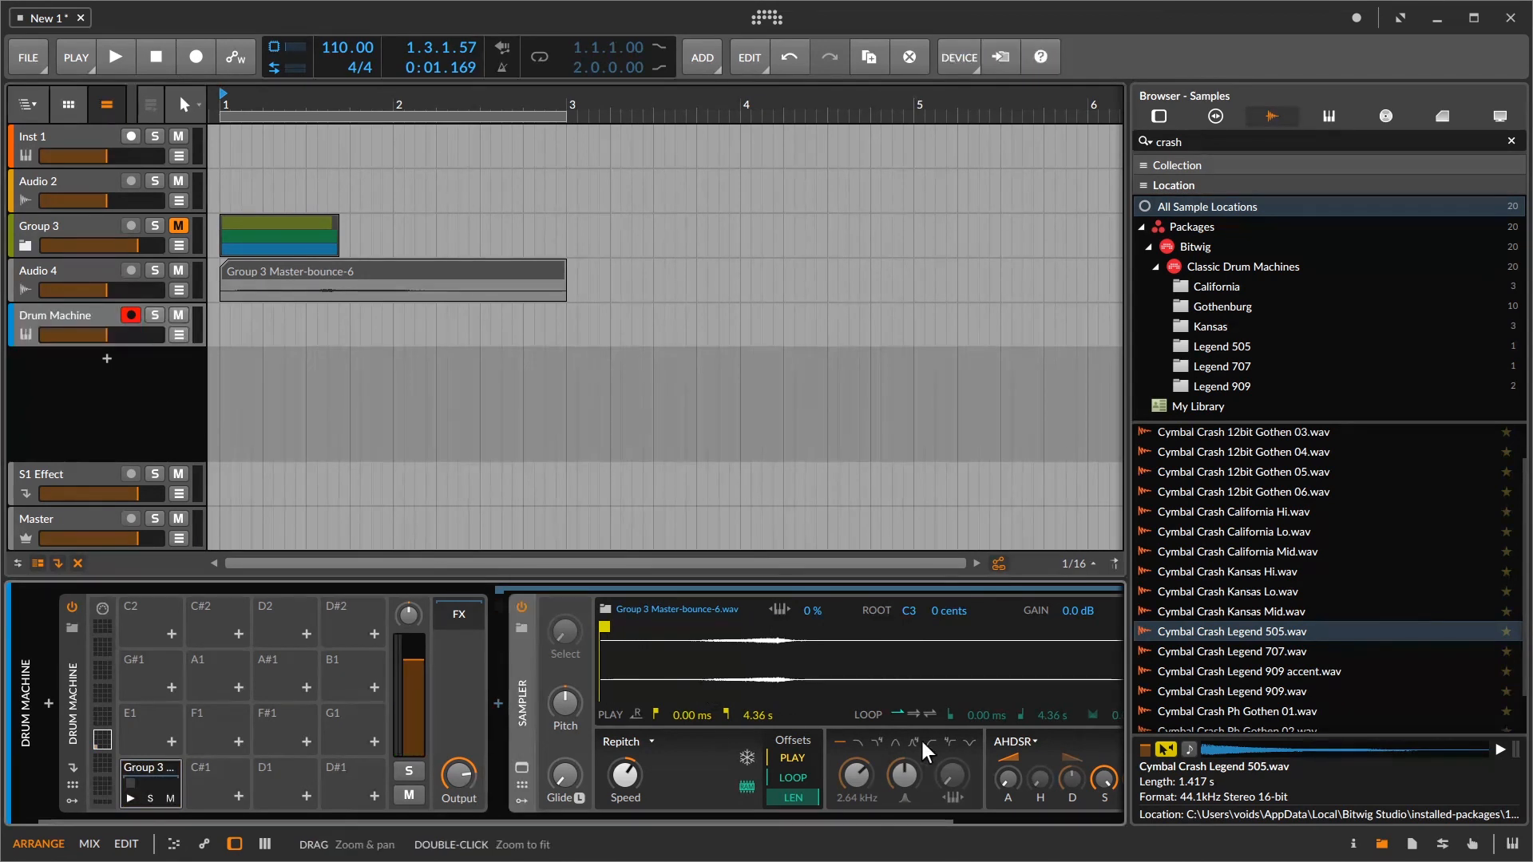
Step: Switch the C1 pad's Sampler envelope from AHDSR to Shot and trigger the pad to hear the riser
left_click(1028, 739)
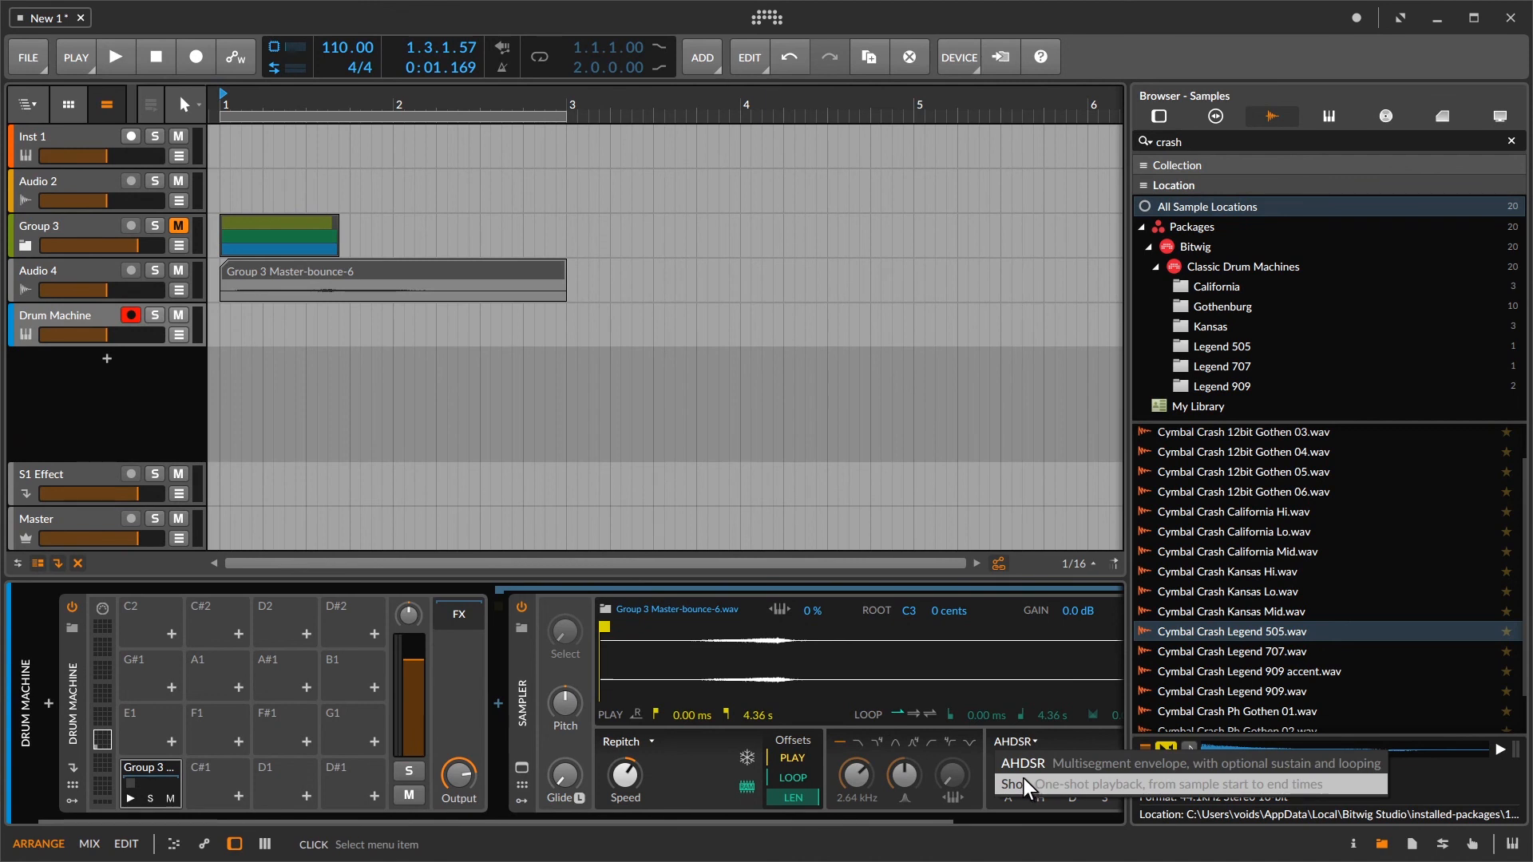
left_click(1023, 778)
left_click(130, 800)
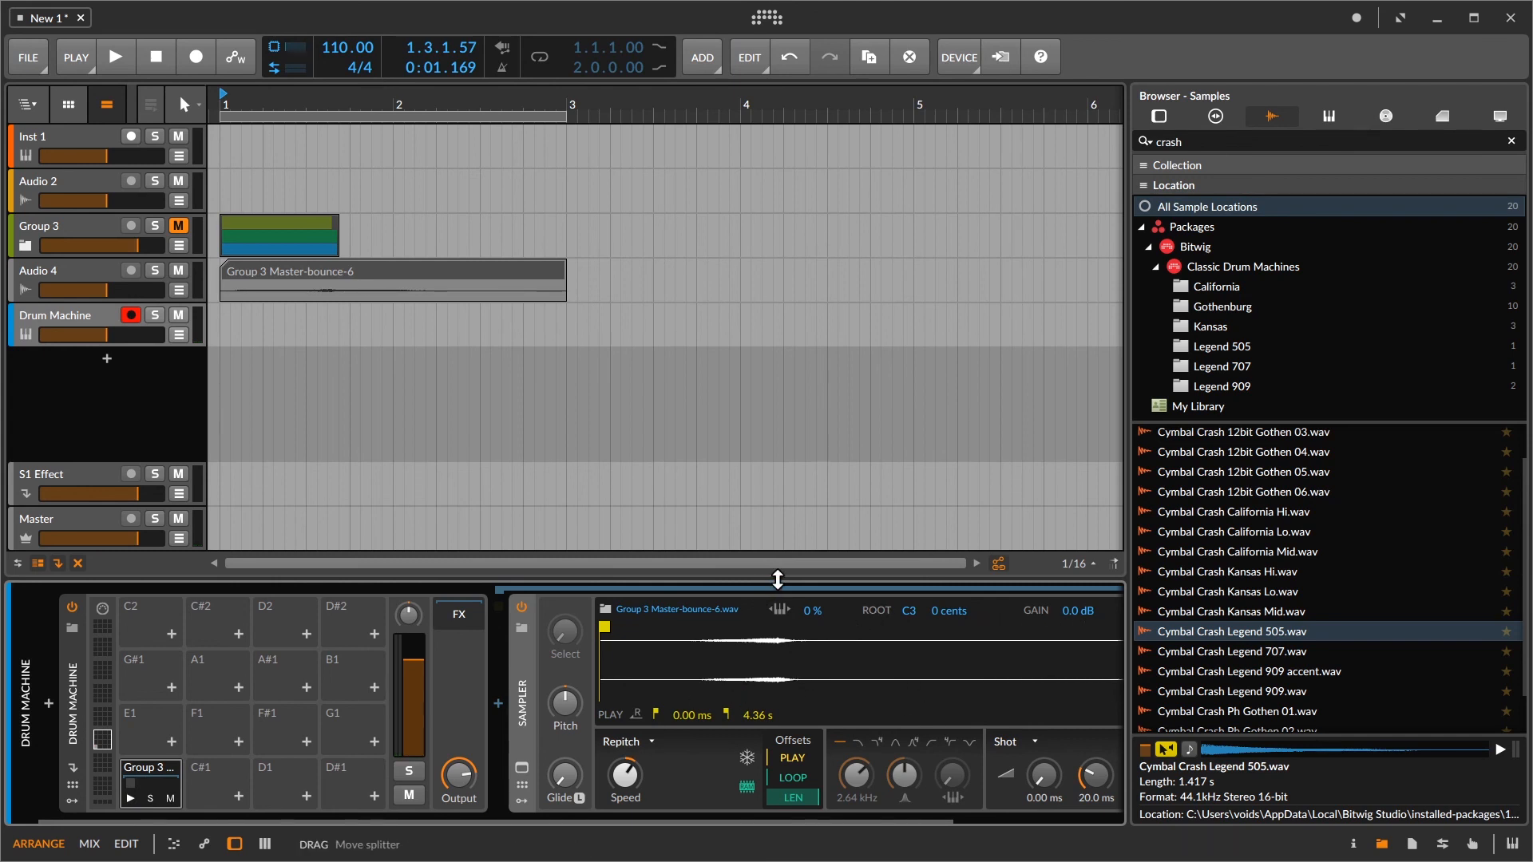
Step: Raise the Audio 4 volume and set the Drum Machine track volume to about +0.5 dB, playing the clip and the C1 pad to compare
left_click(130, 410)
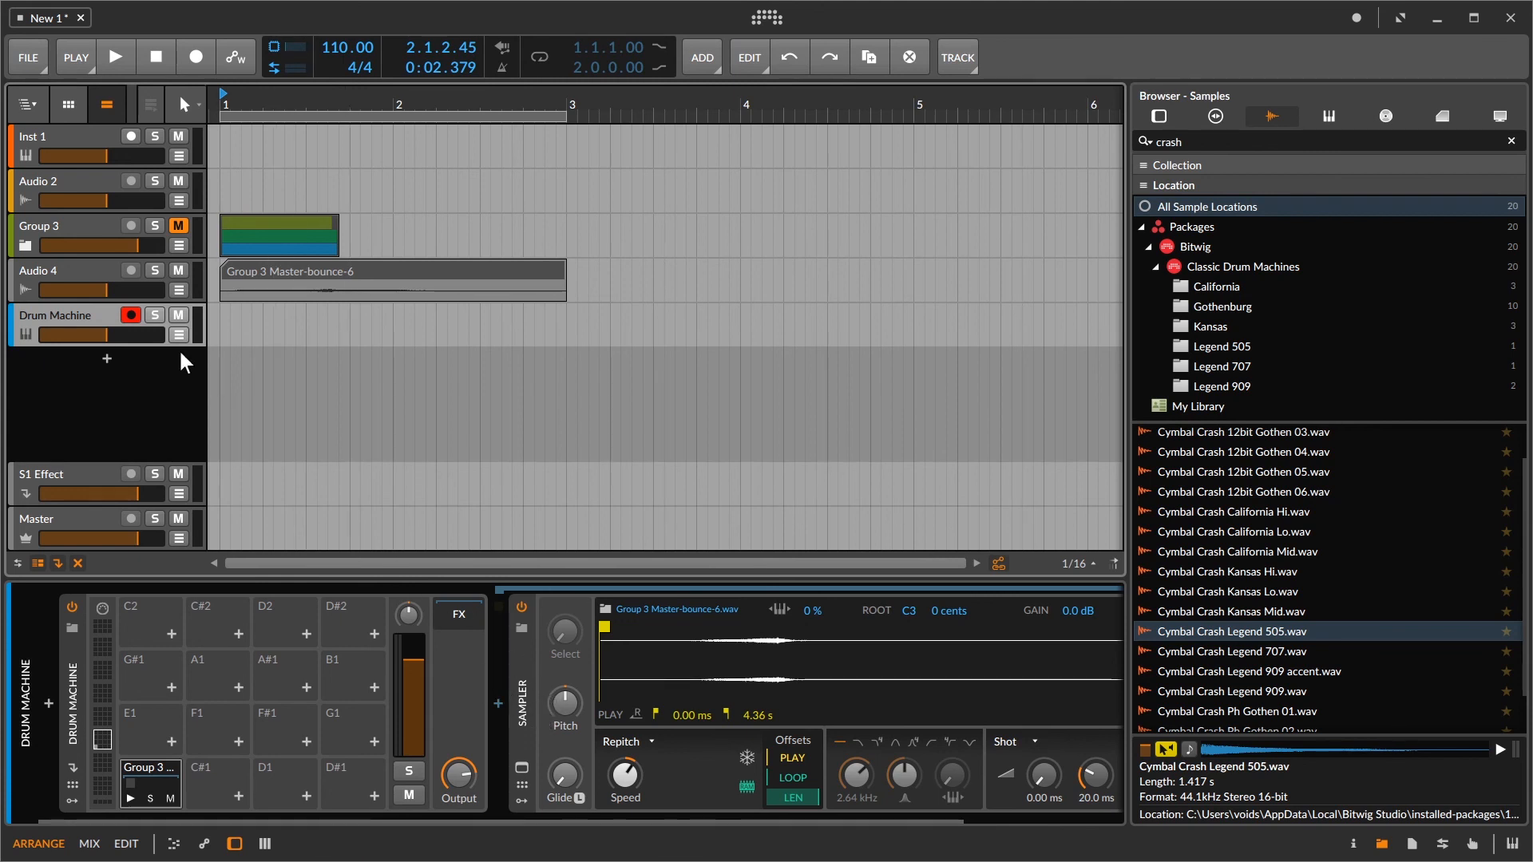
left_click_drag(123, 287, 138, 291)
key("space")
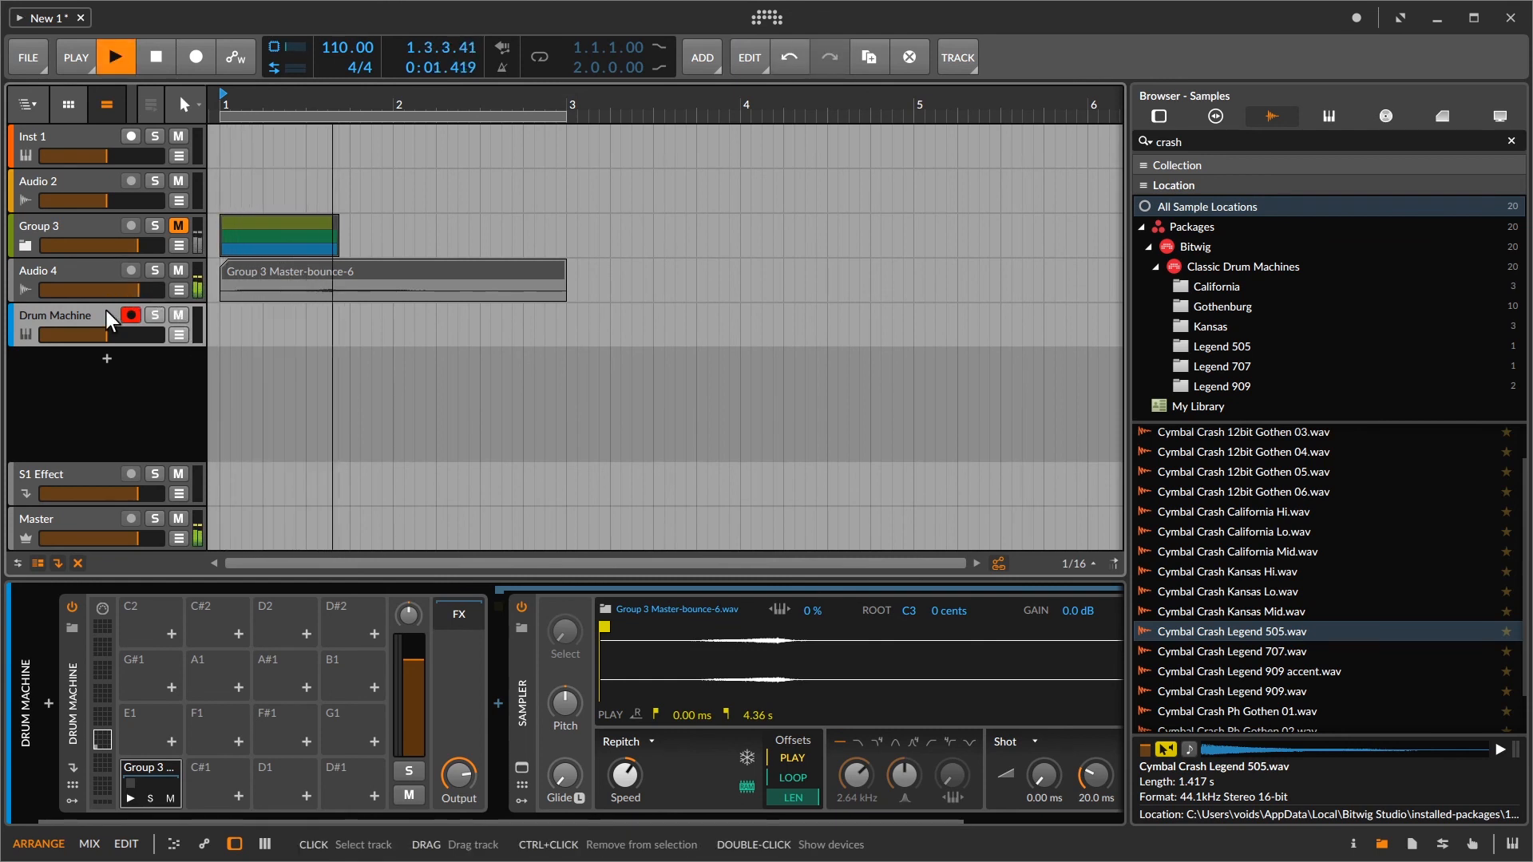
left_click_drag(107, 336, 140, 335)
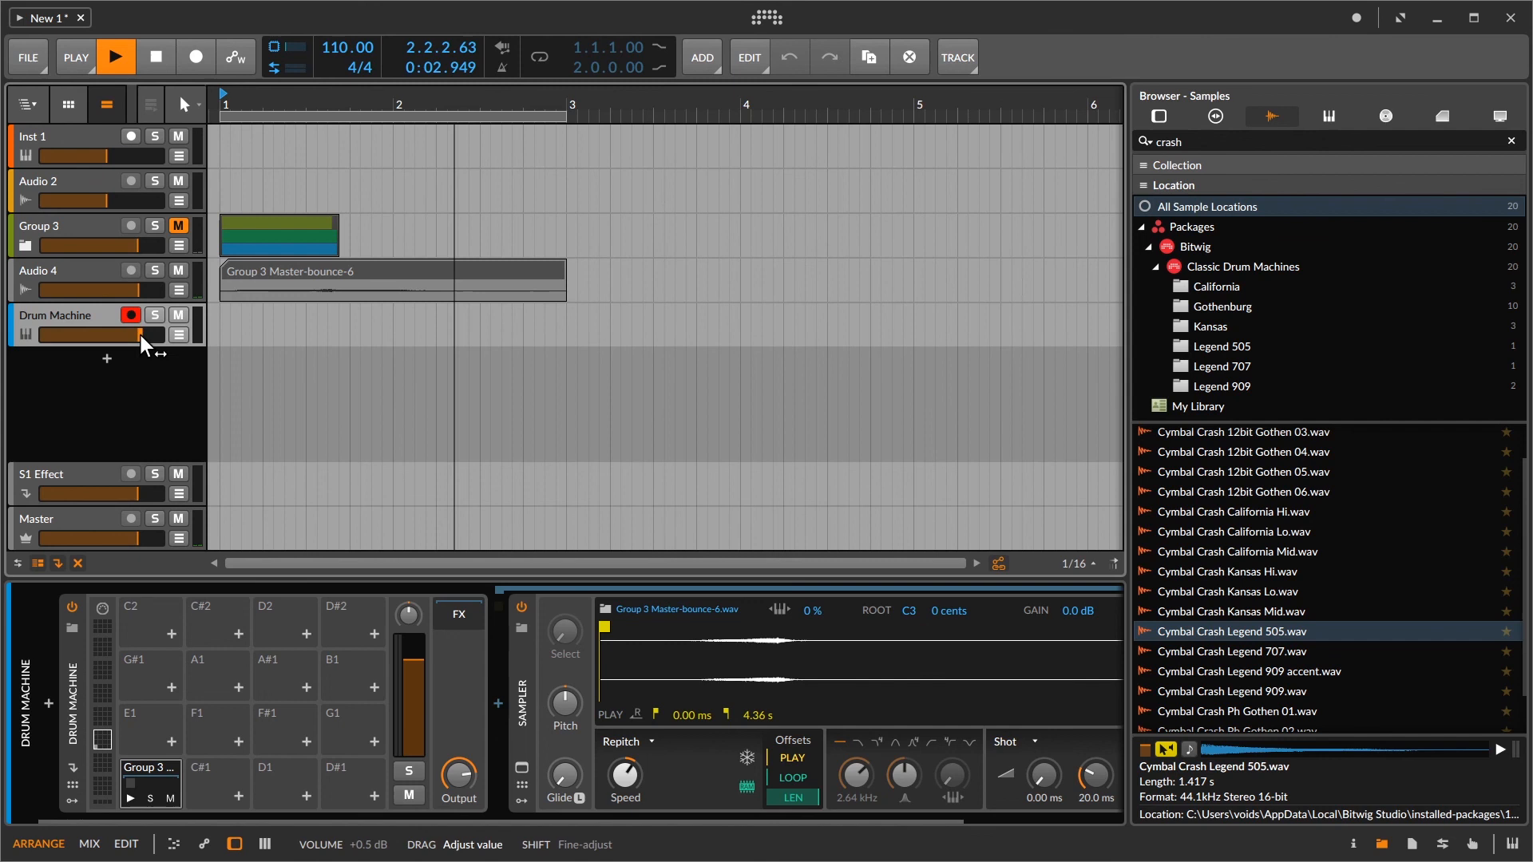
key("space")
left_click(129, 797)
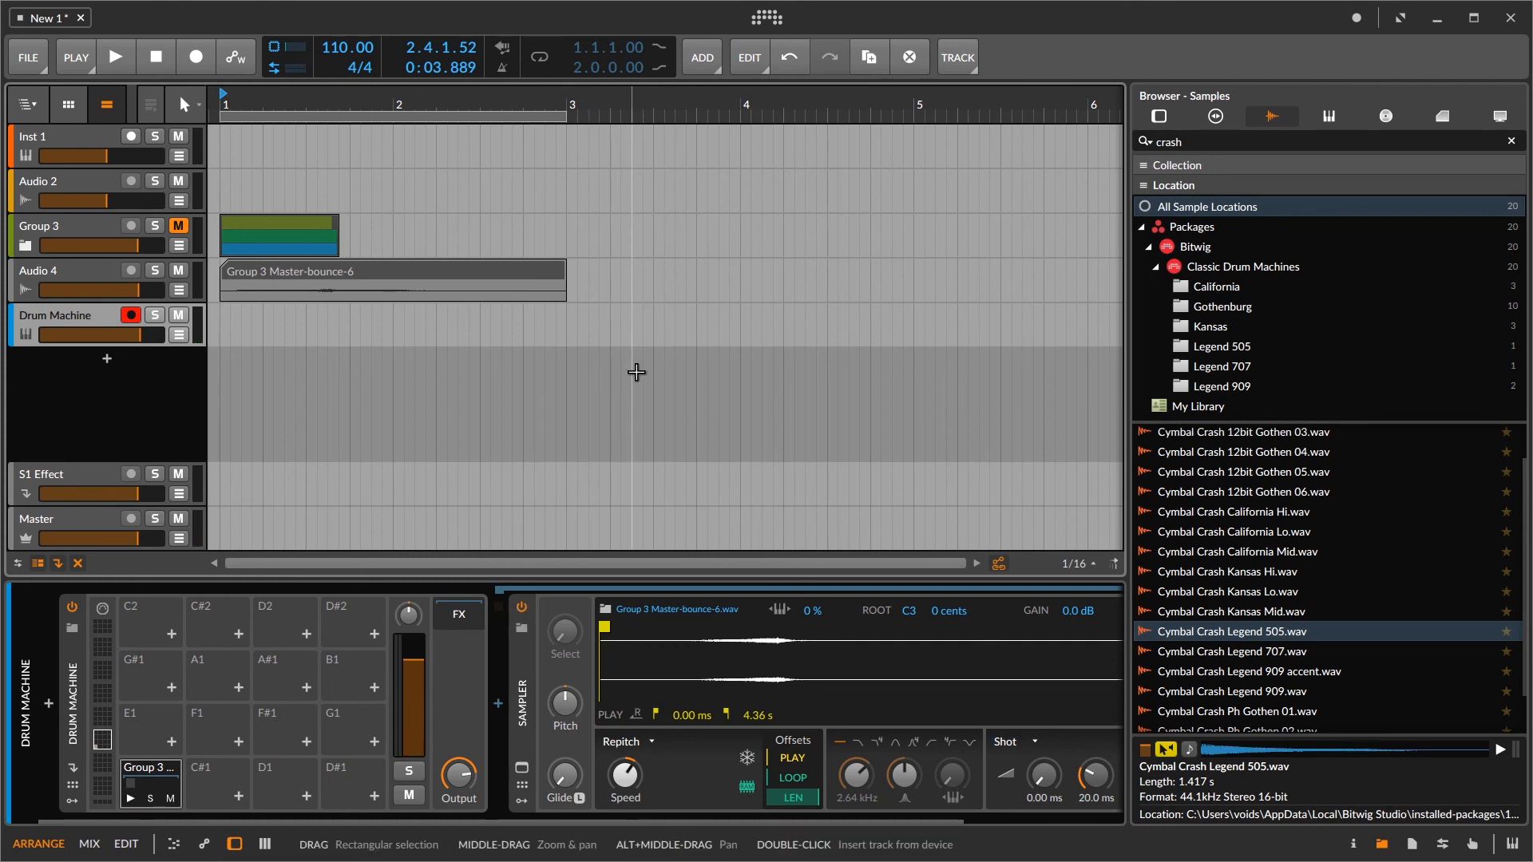
key("space")
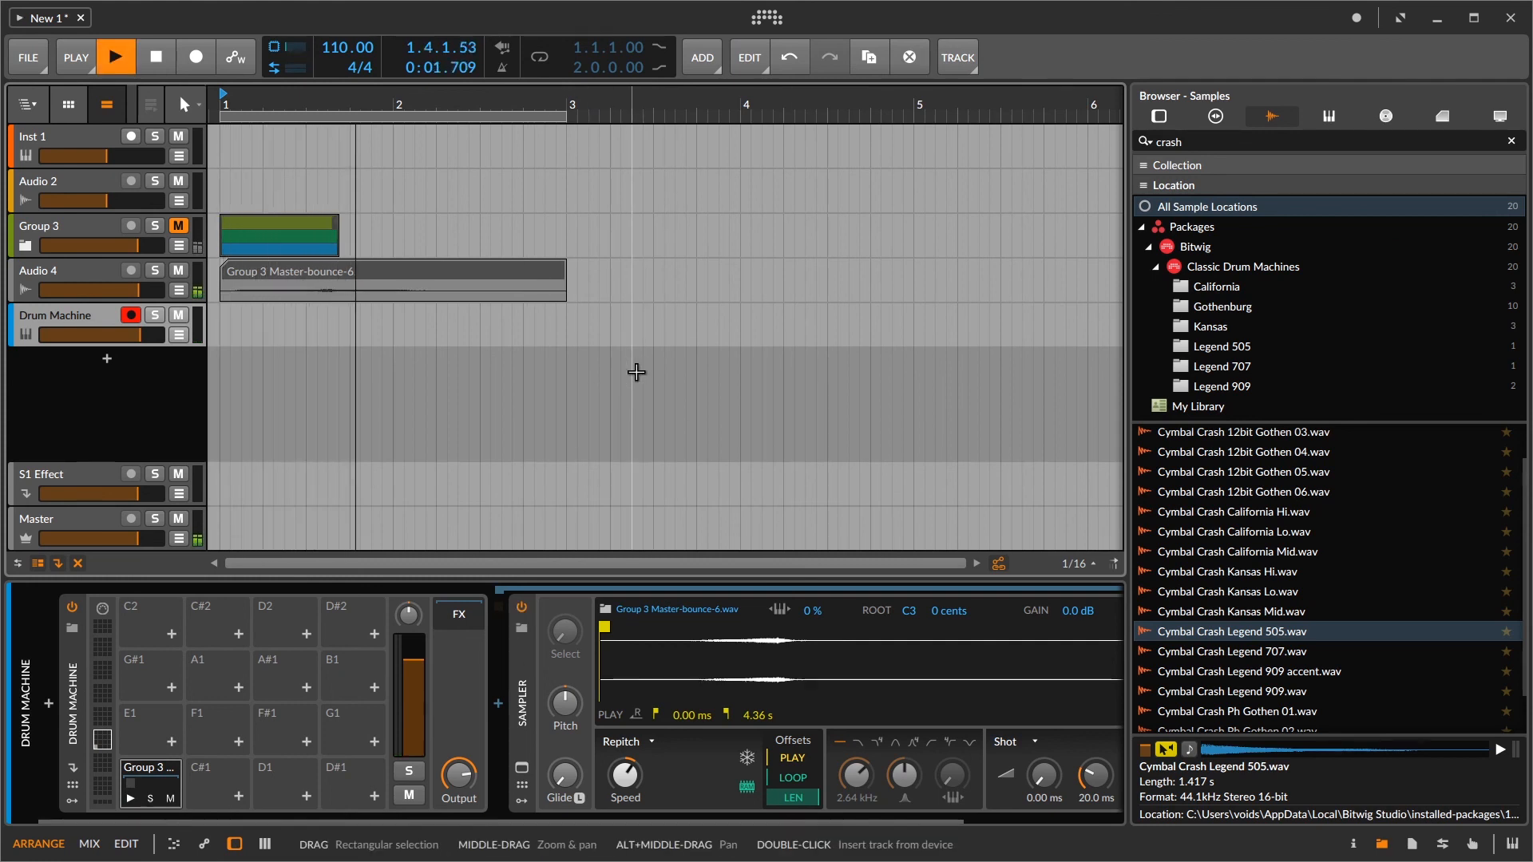